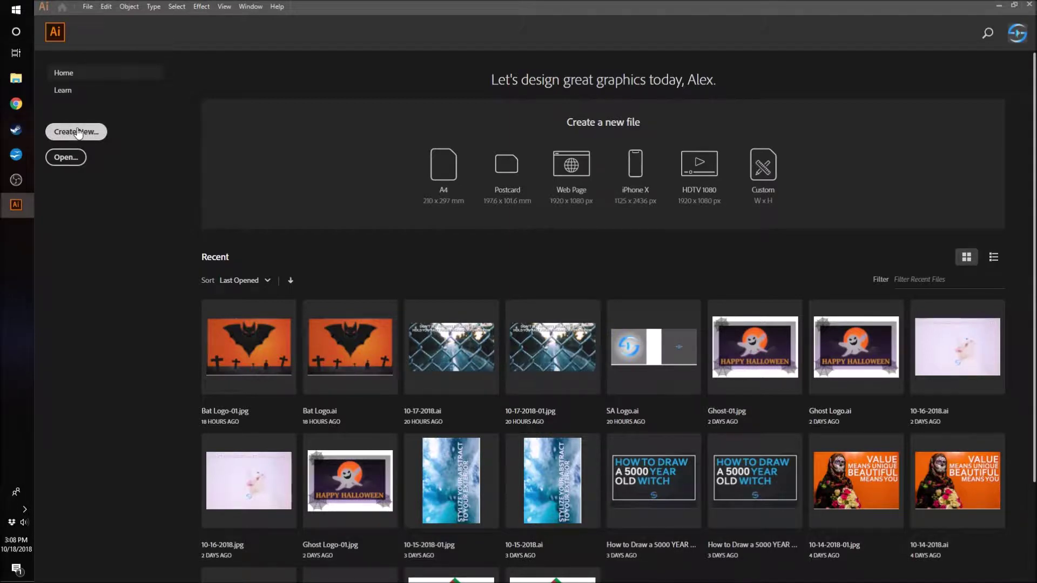
- Create a new 1280 x 720 pt Art & Illustration document with one landscape artboard
{"action": "left_click", "coordinate": [78, 133]}
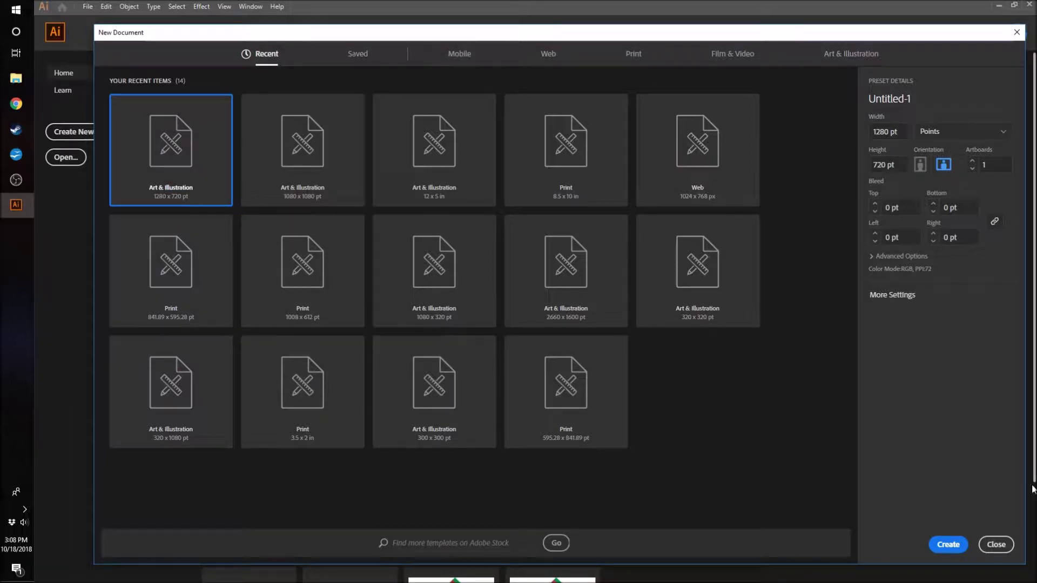
{"action": "left_click", "coordinate": [946, 546]}
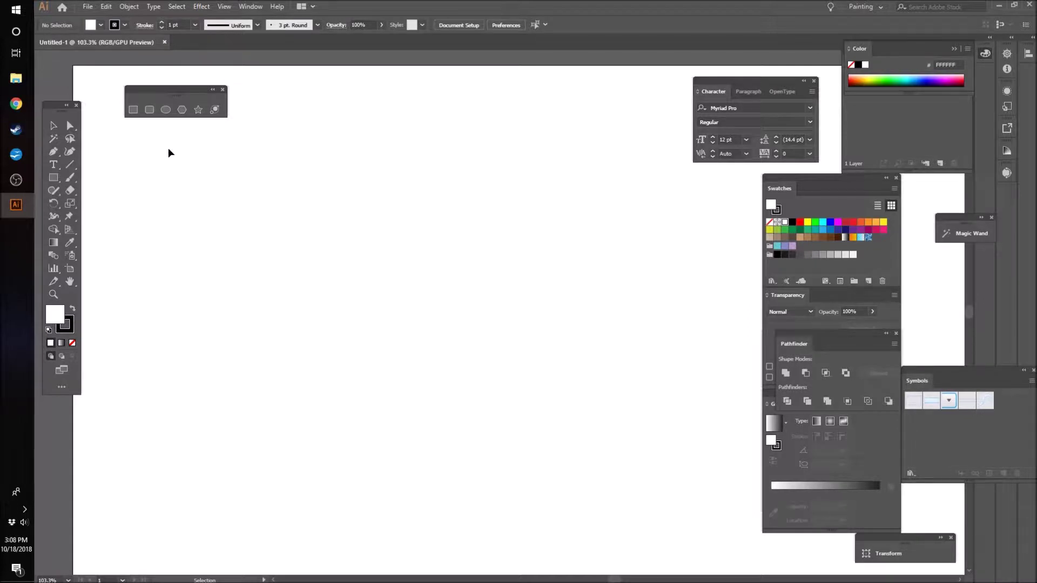
{"action": "key", "text": "z"}
{"action": "left_click_drag", "start_coordinate": [600, 357], "coordinate": [541, 416]}
{"action": "mouse_move", "coordinate": [612, 579]}
{"action": "left_mouse_down"}
{"action": "mouse_move", "coordinate": [574, 579]}
{"action": "mouse_move", "coordinate": [625, 580]}
{"action": "left_mouse_up"}
{"action": "left_click_drag", "start_coordinate": [651, 405], "coordinate": [618, 417]}
{"action": "left_click", "coordinate": [53, 125]}
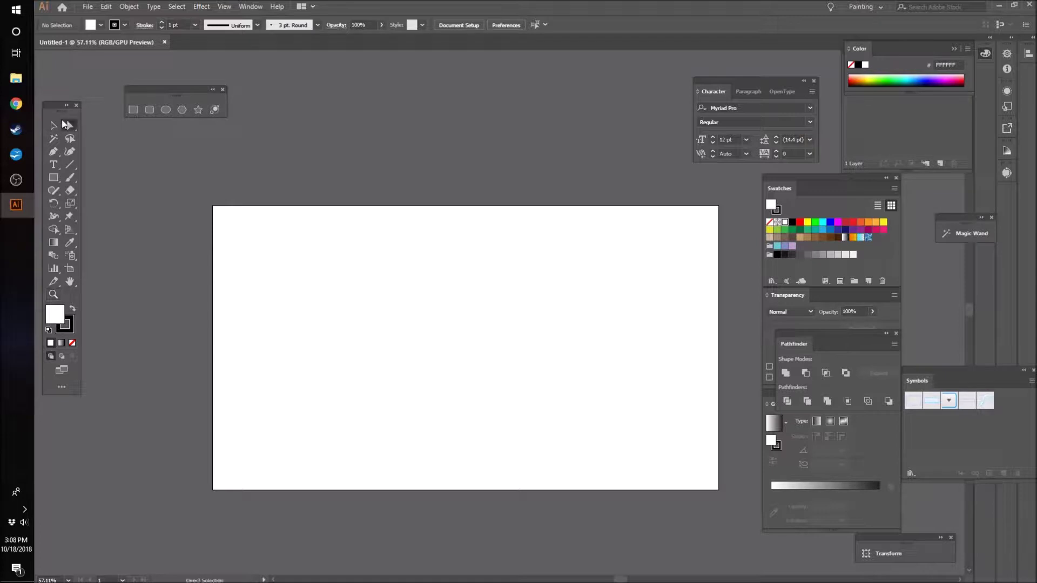
- Place the linked Witch image from the Creative Cloud Files folder onto the artboard at about 852 x 658 pt
{"action": "left_click", "coordinate": [87, 7]}
{"action": "left_click", "coordinate": [137, 181]}
{"action": "left_click_drag", "start_coordinate": [508, 68], "coordinate": [508, 112]}
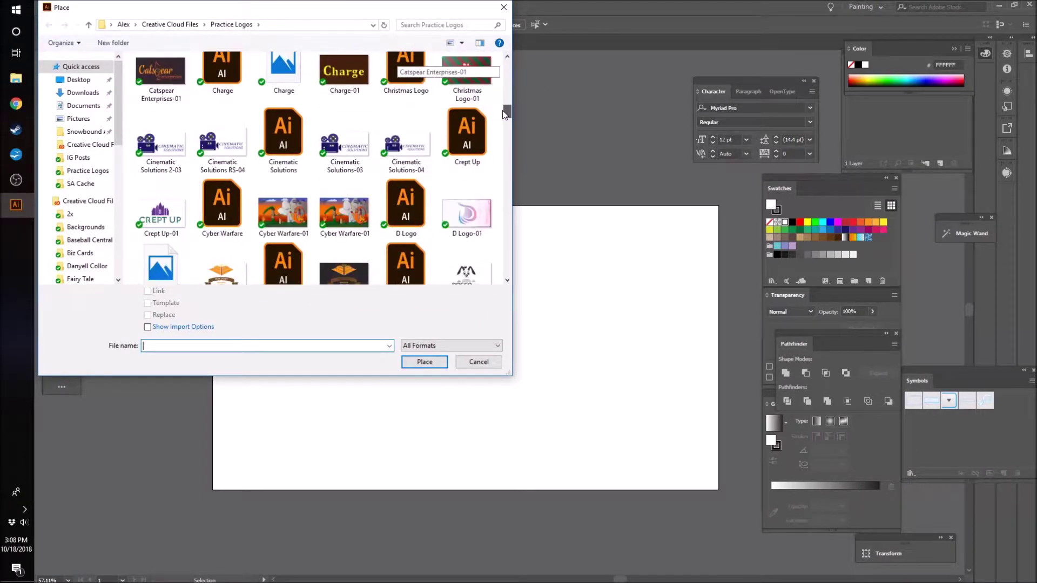
{"action": "left_click", "coordinate": [107, 144]}
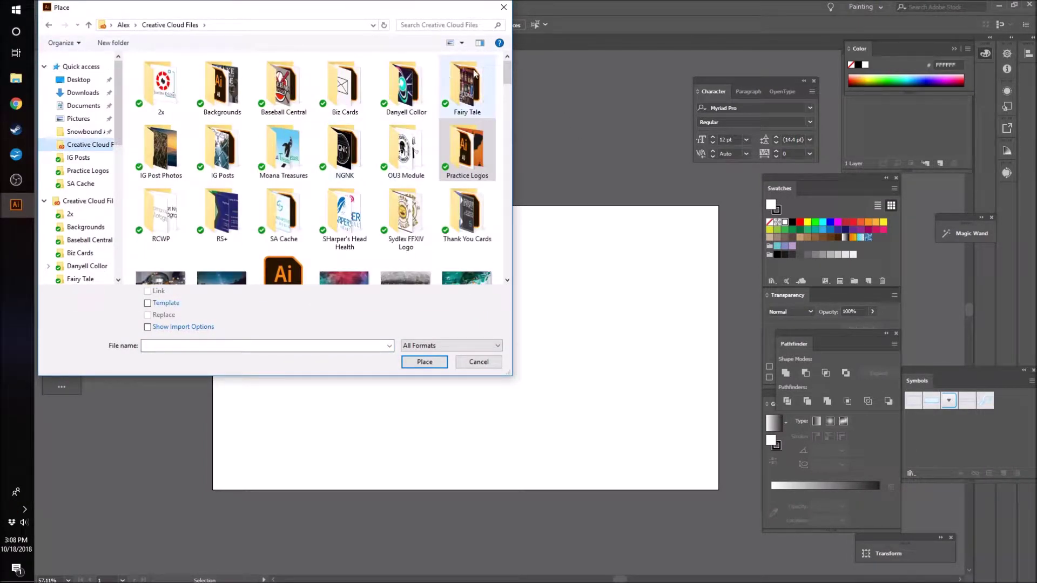
{"action": "key", "text": "w"}
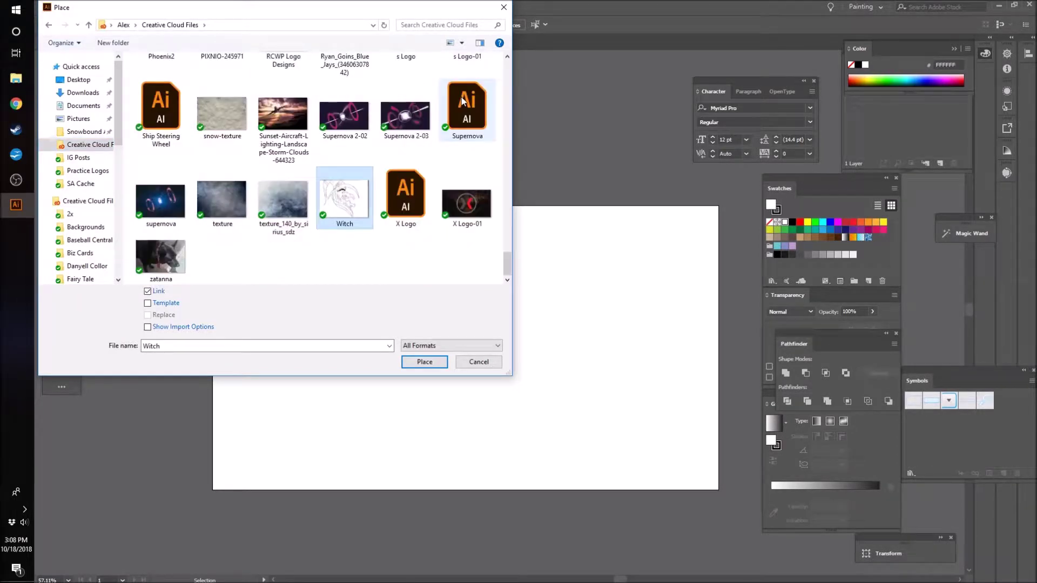
{"action": "left_click", "coordinate": [421, 362]}
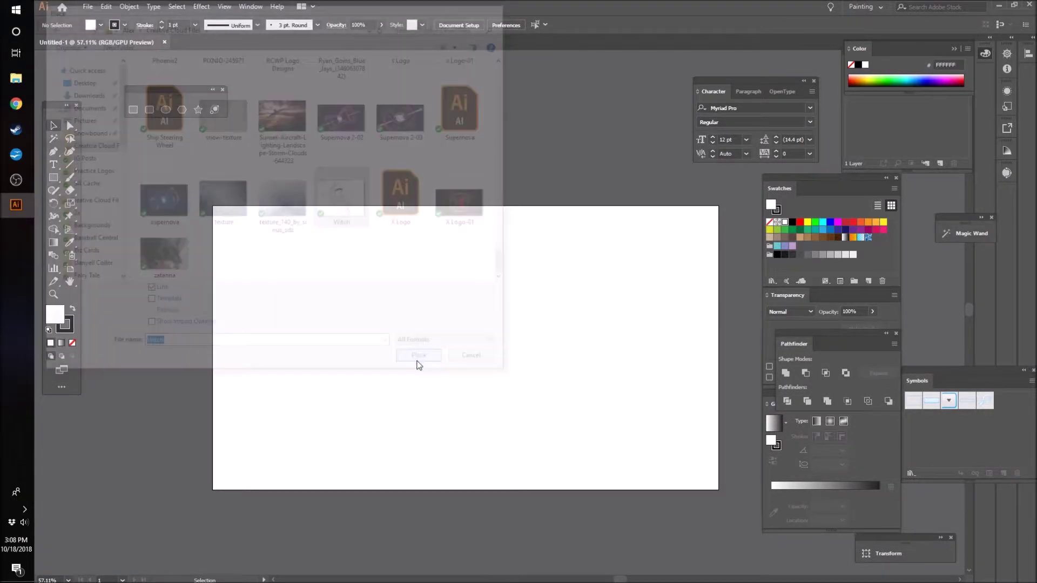
{"action": "left_click_drag", "start_coordinate": [285, 226], "coordinate": [785, 489]}
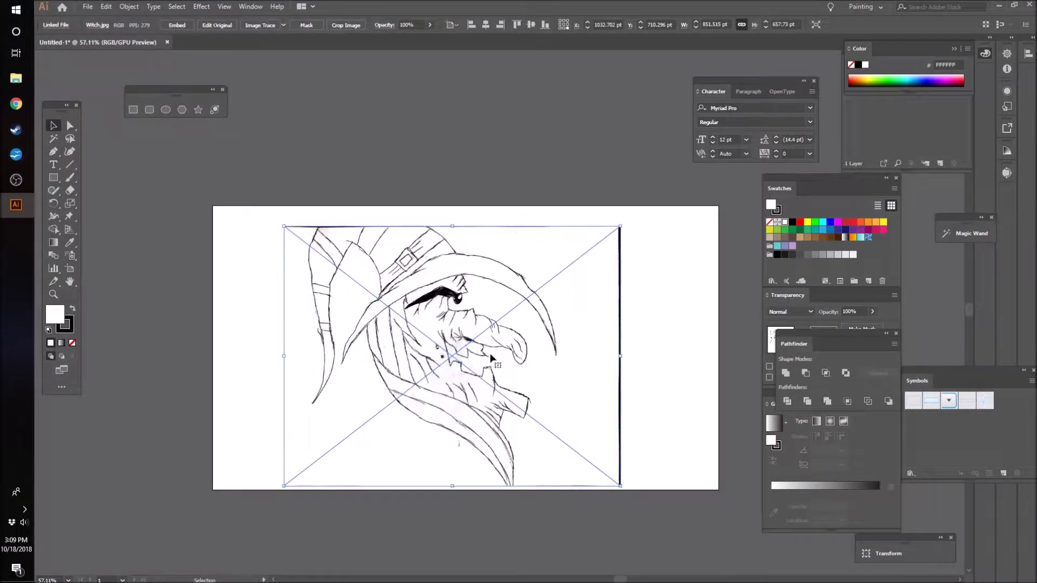
- Move the witch sketch toward the artboard's centre and scale it down to about 699 x 540 pt
{"action": "left_click_drag", "start_coordinate": [412, 347], "coordinate": [439, 343]}
{"action": "left_click", "coordinate": [682, 462]}
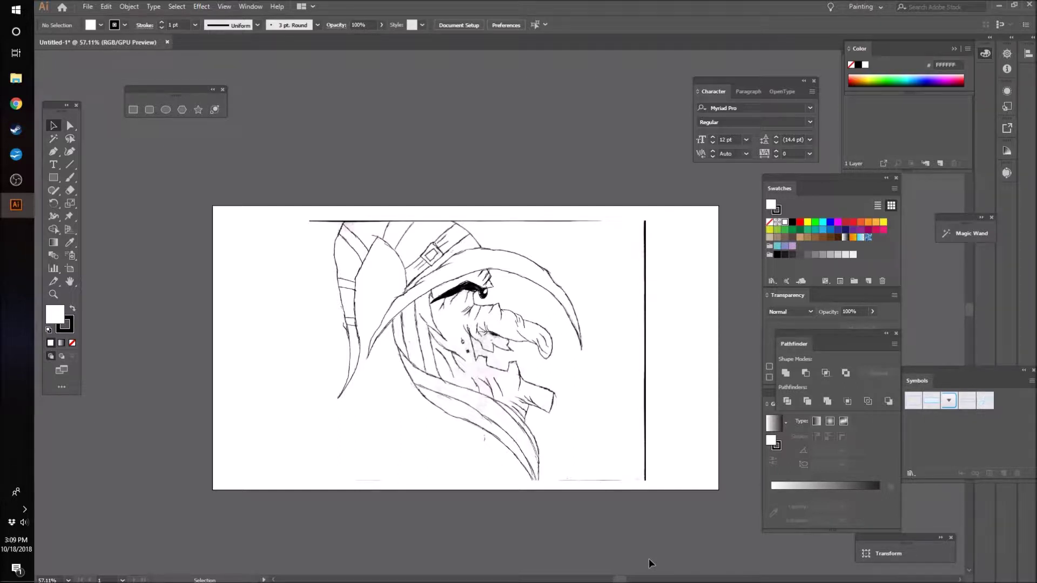
{"action": "left_click", "coordinate": [418, 227]}
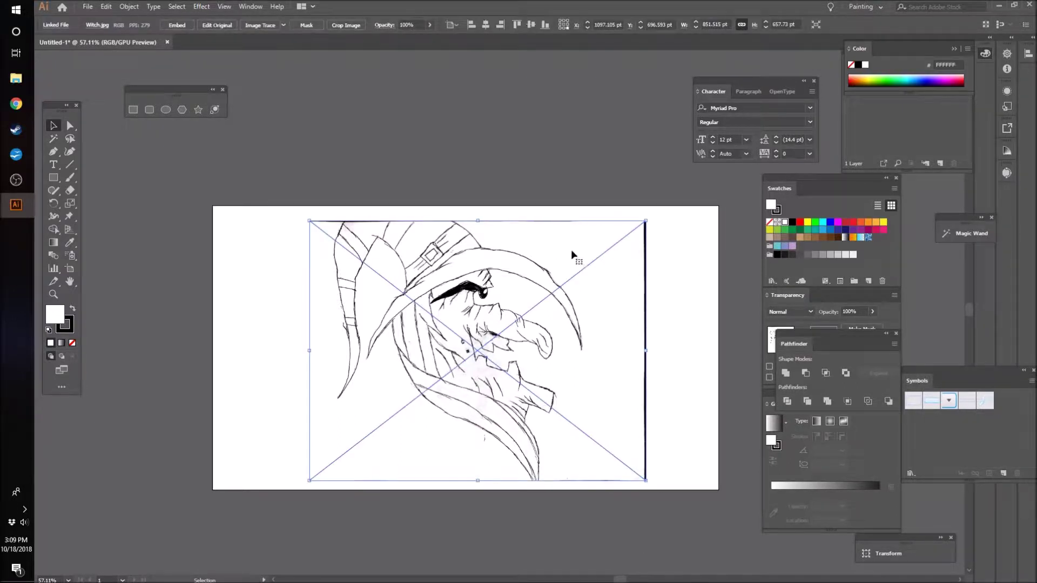
{"action": "left_click_drag", "start_coordinate": [646, 221], "coordinate": [615, 244]}
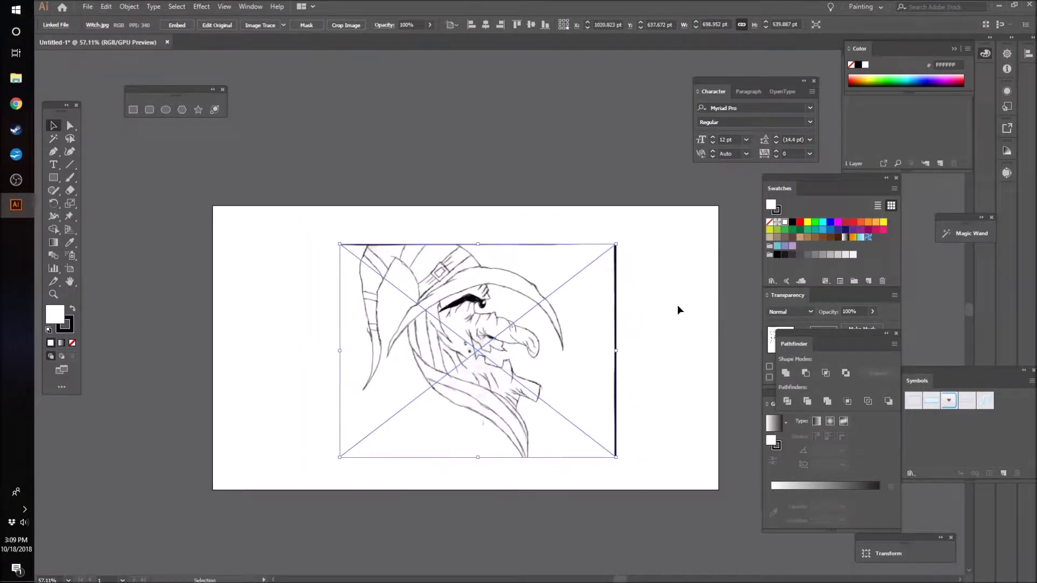
{"action": "left_click", "coordinate": [694, 333]}
{"action": "left_click", "coordinate": [611, 362]}
{"action": "left_click", "coordinate": [694, 306]}
{"action": "left_click", "coordinate": [611, 259]}
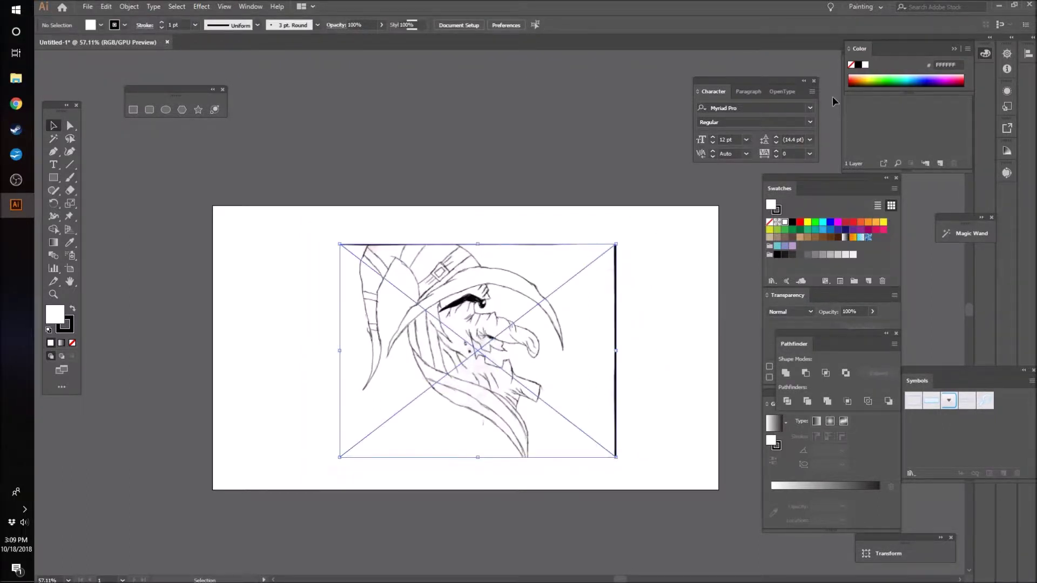
- Switch to the Essentials workspace and embed the linked witch image in the document
{"action": "left_click", "coordinate": [867, 6]}
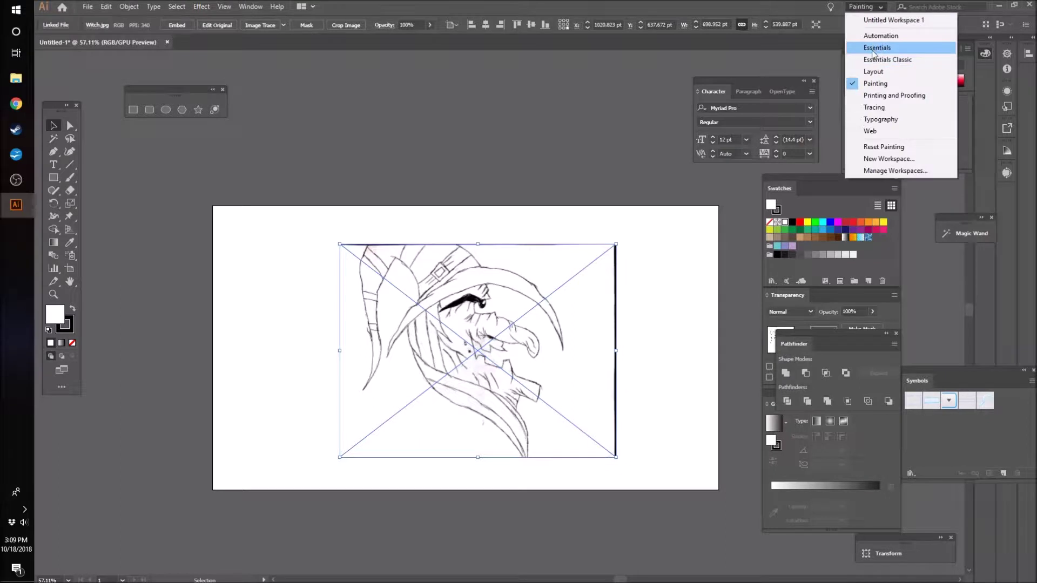
{"action": "left_click", "coordinate": [875, 48]}
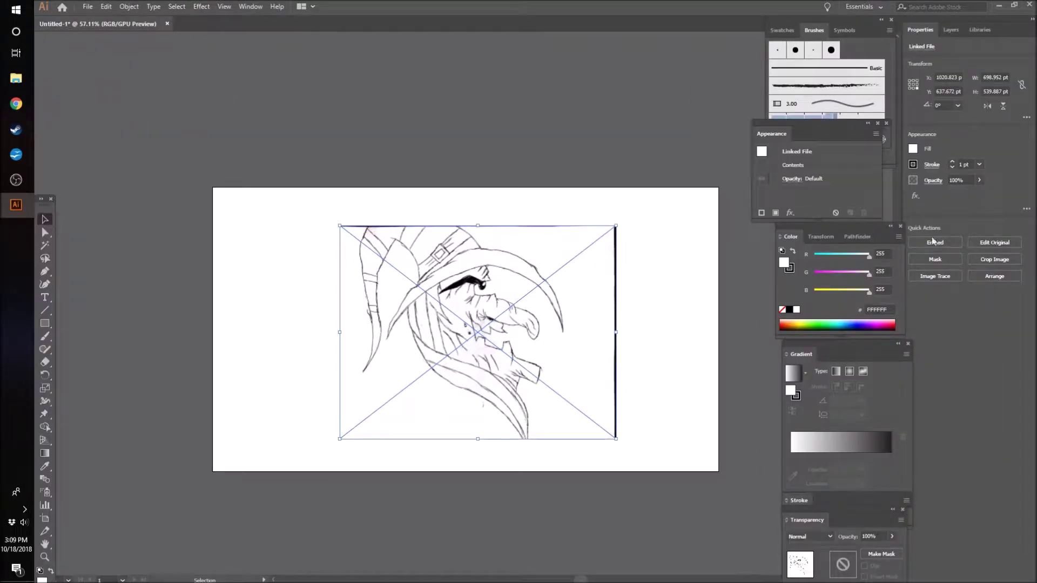
{"action": "left_click", "coordinate": [937, 244]}
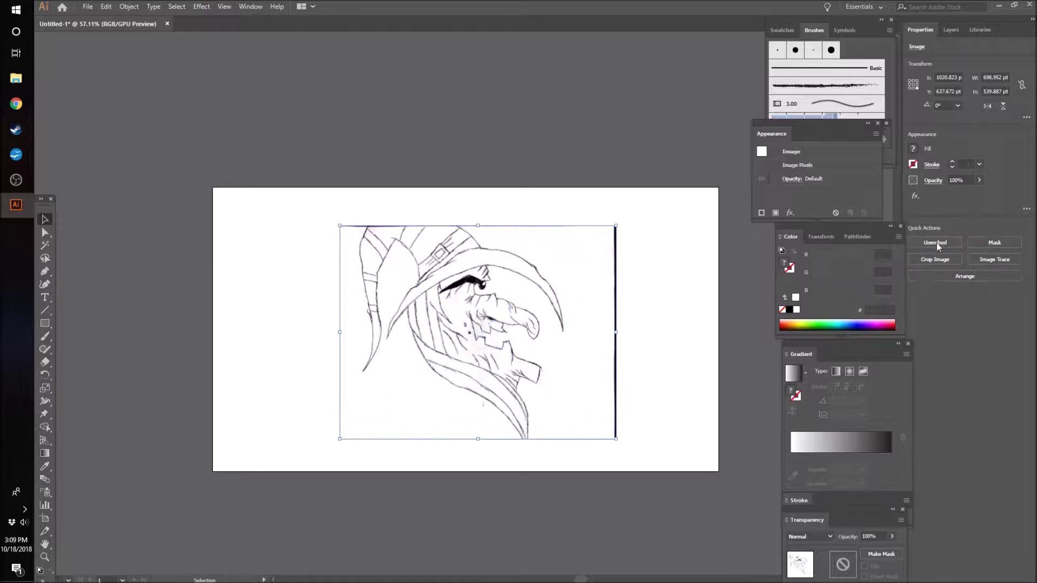
{"action": "left_click", "coordinate": [657, 392]}
- Scale the witch sketch down proportionally about its centre to about 661 x 511 pt
{"action": "key", "text": "z"}
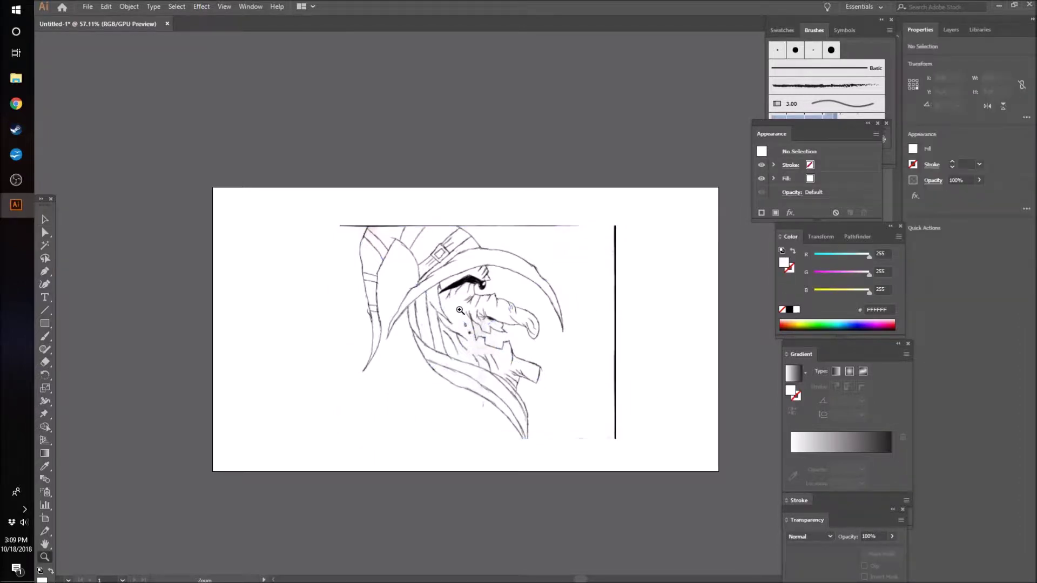
{"action": "left_click_drag", "start_coordinate": [458, 311], "coordinate": [566, 300]}
{"action": "mouse_move", "coordinate": [493, 351]}
{"action": "left_mouse_down"}
{"action": "mouse_move", "coordinate": [549, 331]}
{"action": "mouse_move", "coordinate": [746, 337]}
{"action": "mouse_move", "coordinate": [491, 361]}
{"action": "mouse_move", "coordinate": [157, 220]}
{"action": "left_mouse_up"}
{"action": "left_click", "coordinate": [45, 220]}
{"action": "key", "text": "ctrl+a"}
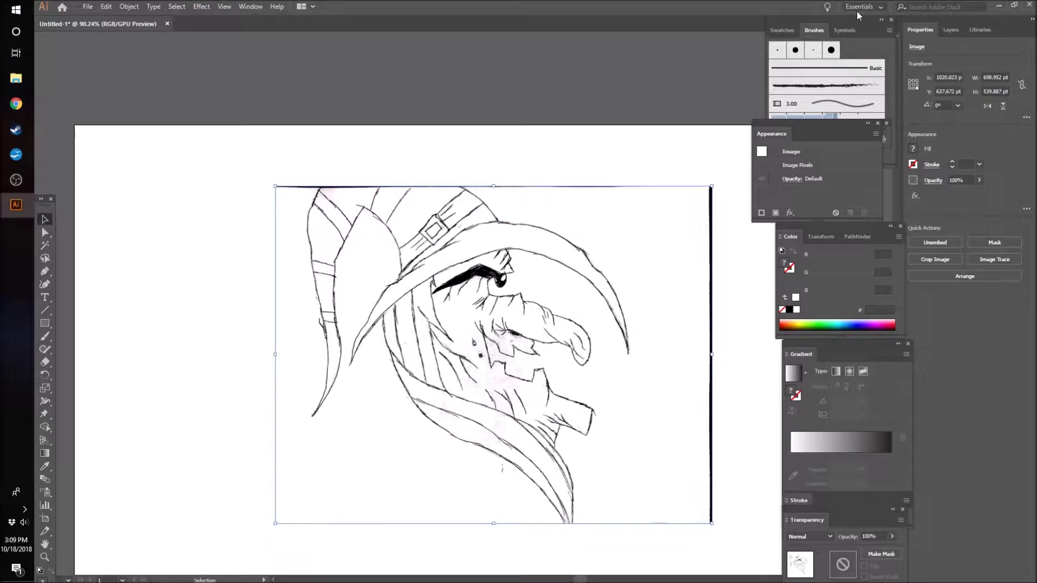
{"action": "key", "text": "ctrl+shift+a"}
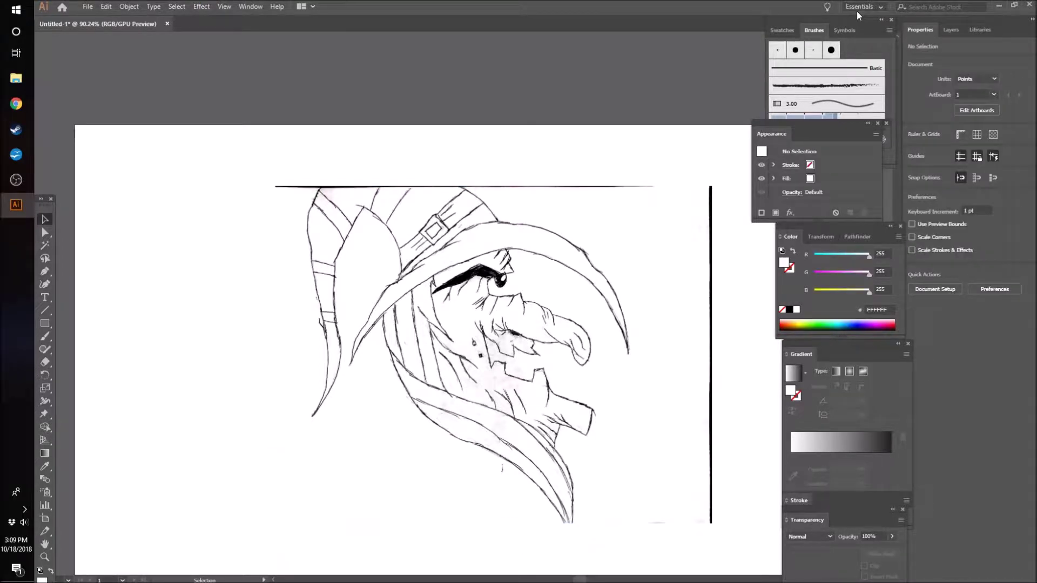
{"action": "scroll", "coordinate": [622, 275], "scroll_direction": "down", "scroll_amount": 3}
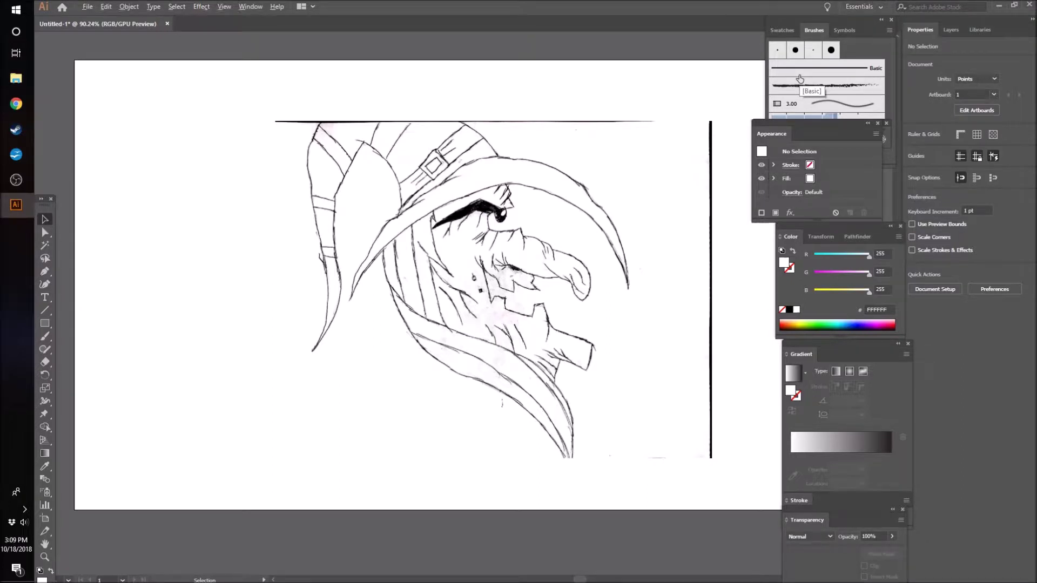
{"action": "key", "text": "ctrl+a"}
{"action": "key", "text": "alt"}
{"action": "left_click_drag", "start_coordinate": [714, 119], "coordinate": [706, 130]}
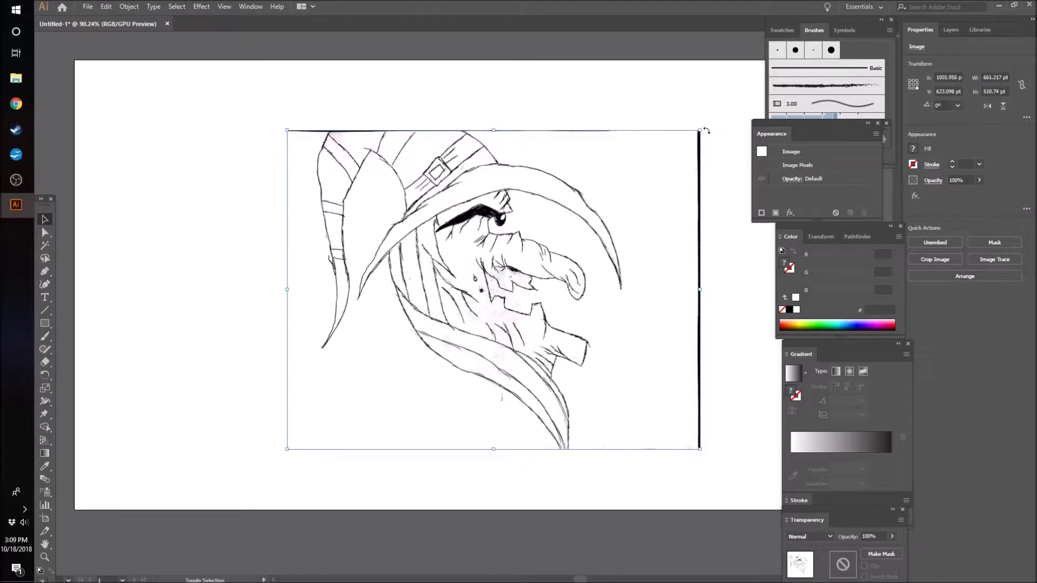
- Move the witch sketch up 30 pt on the artboard and lock it in place
{"action": "key", "text": "shift+Up"}
{"action": "key", "text": "shift+Up"}
{"action": "key", "text": "shift+Up"}
{"action": "key", "text": "shift+Up"}
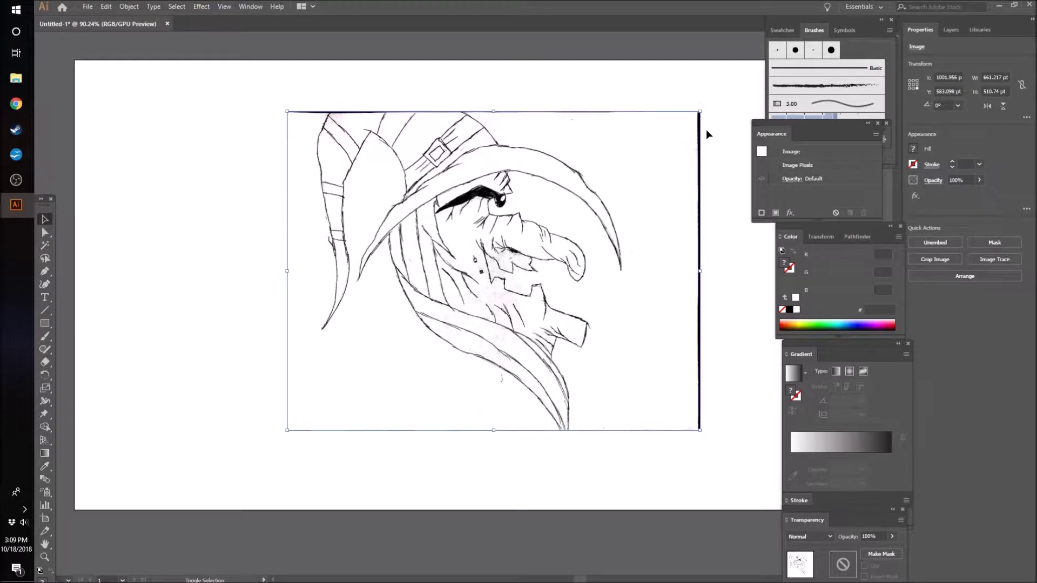
{"action": "key", "text": "shift+Down"}
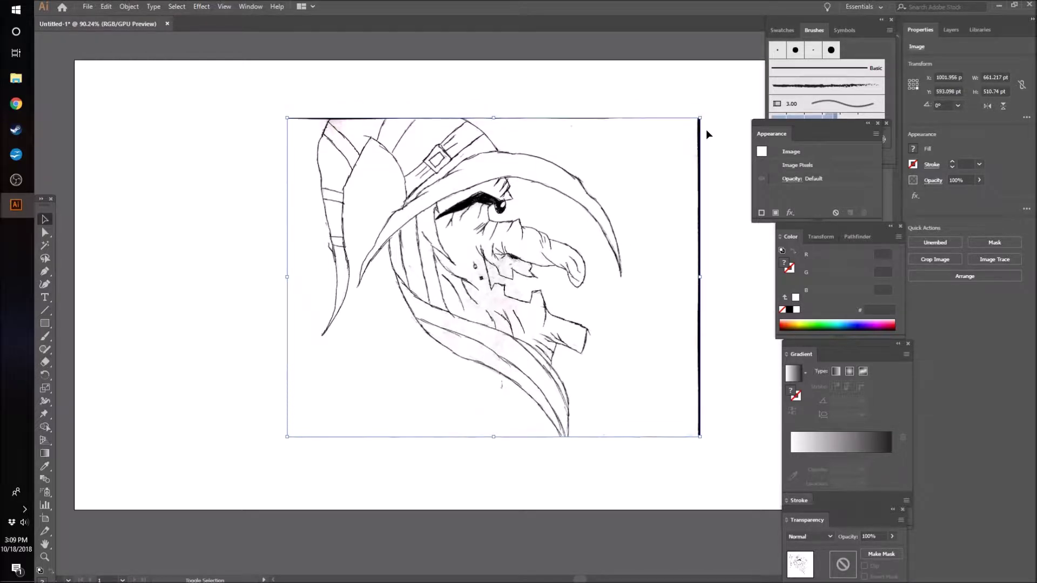
{"action": "left_click_drag", "start_coordinate": [153, 50], "coordinate": [764, 419]}
{"action": "key", "text": "ctrl+shift+a"}
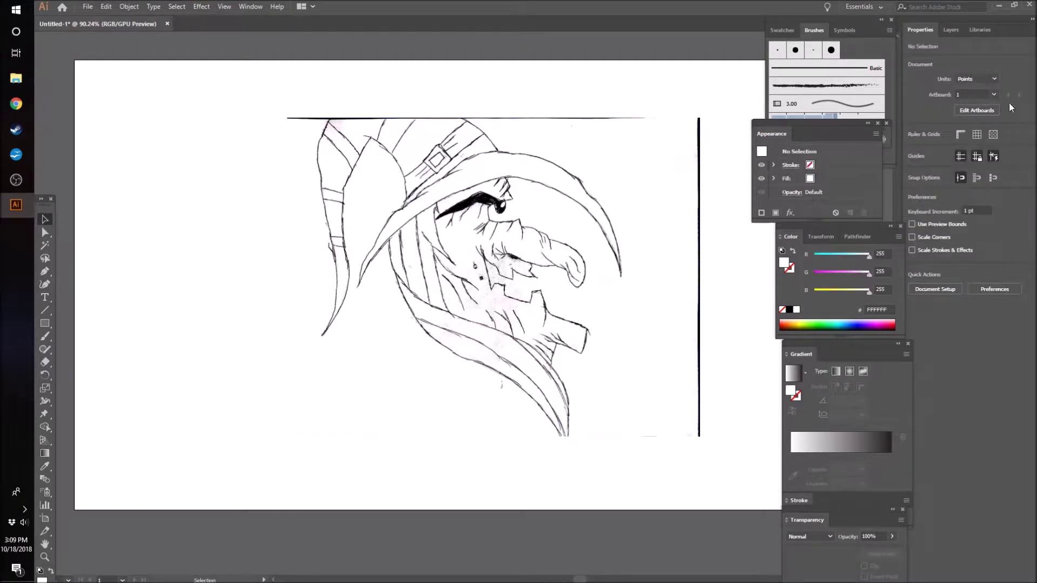
- Add a new layer above the one holding the locked sketch and make it the active layer
{"action": "left_click", "coordinate": [874, 6]}
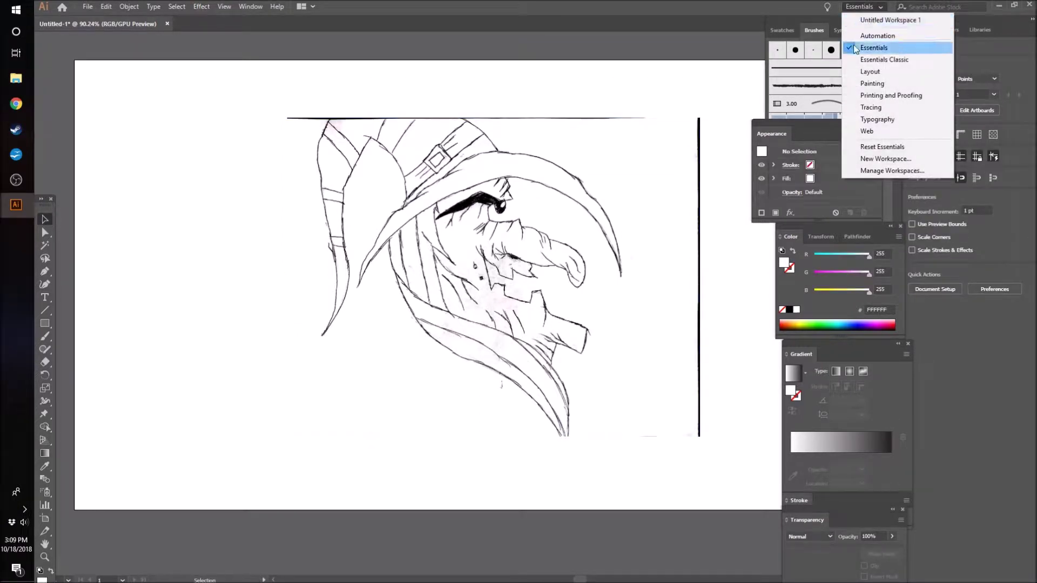
{"action": "left_click", "coordinate": [982, 58]}
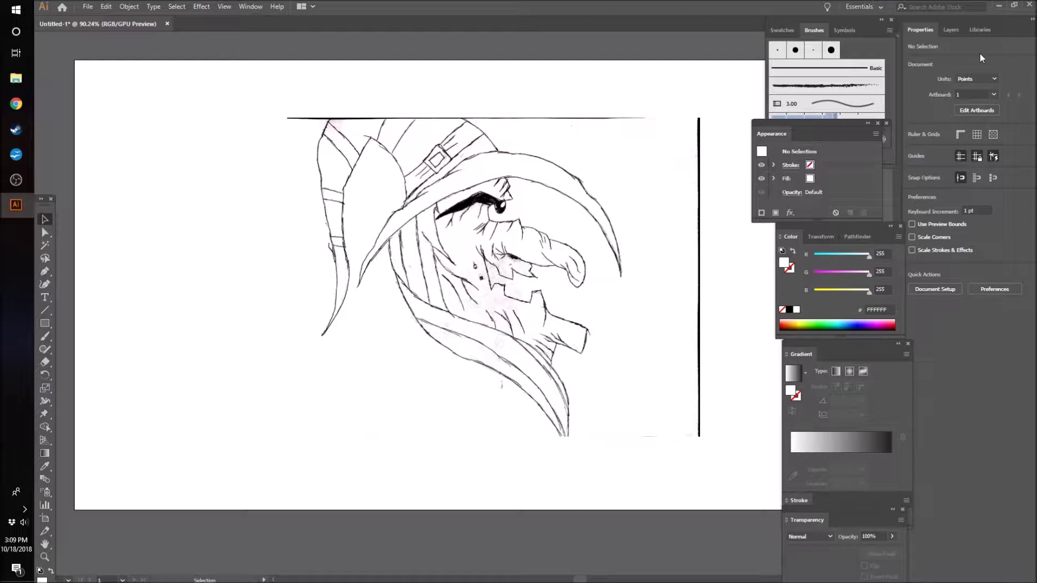
{"action": "left_click", "coordinate": [953, 30]}
{"action": "left_click", "coordinate": [937, 46]}
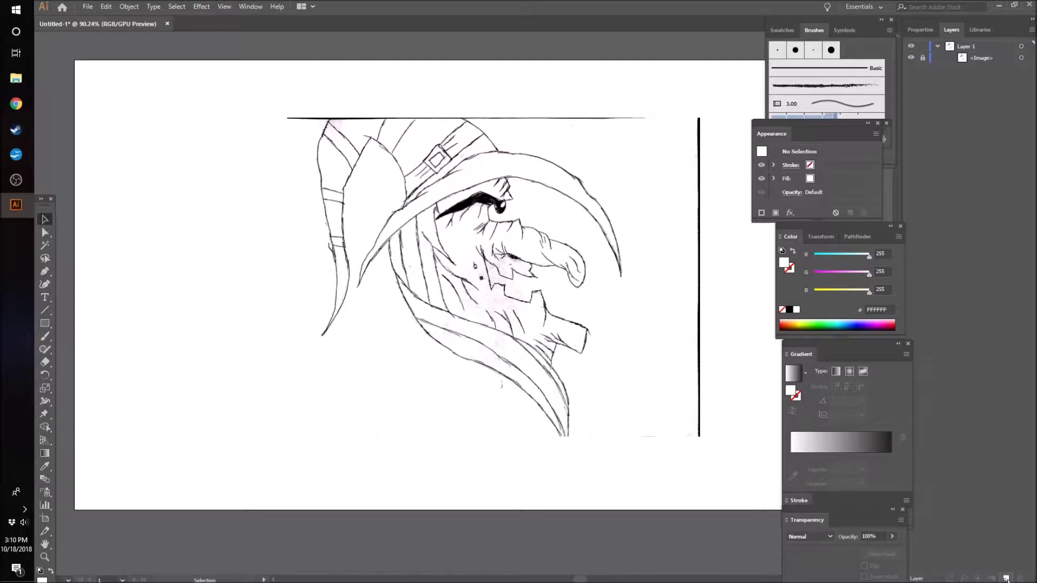
{"action": "left_click", "coordinate": [1008, 578]}
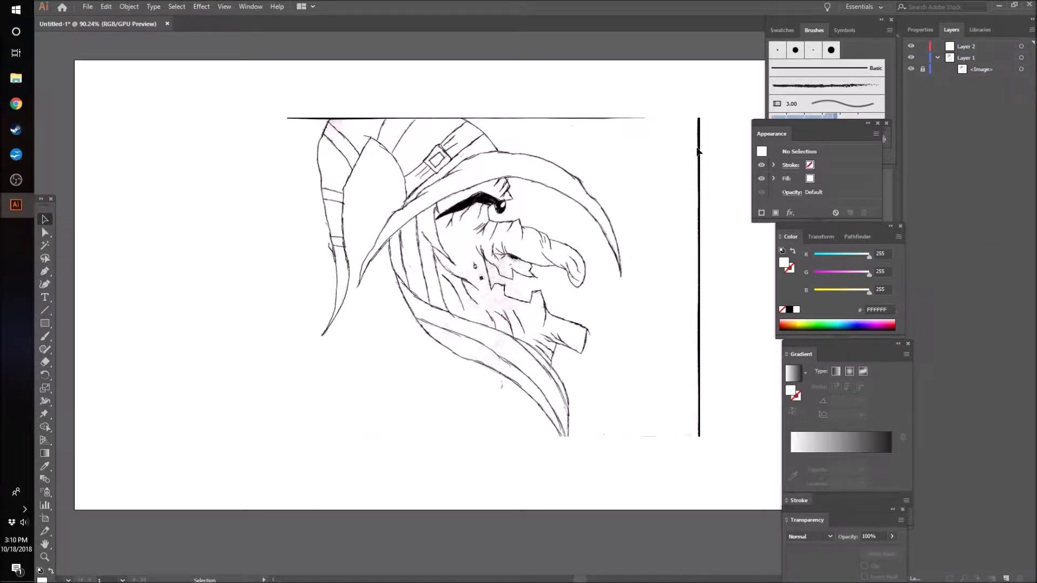
{"action": "left_click", "coordinate": [956, 47]}
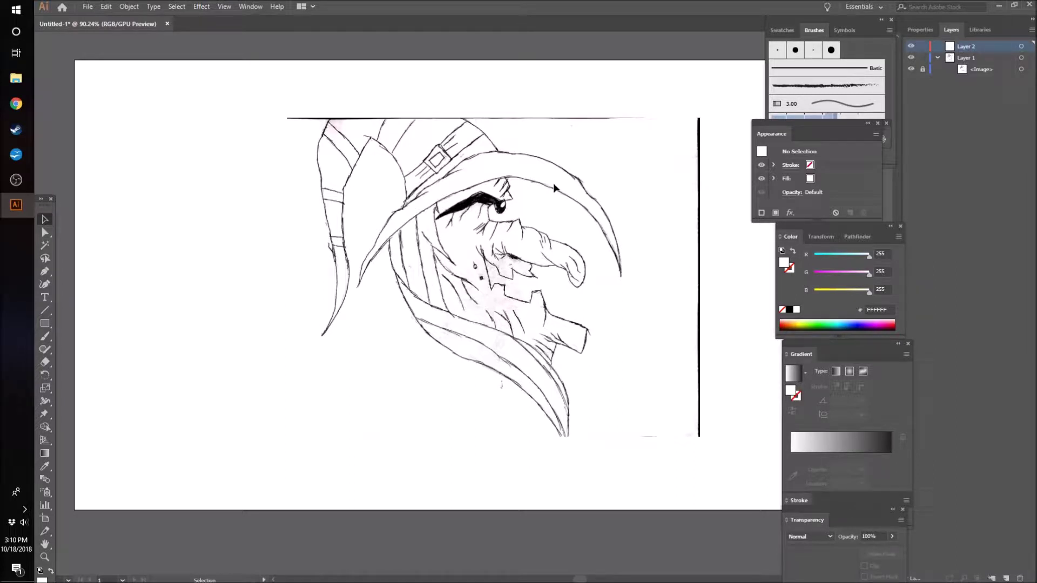
- Examine the line work of the witch's hat, hair and face in the sketch up close
{"action": "key", "text": "z"}
{"action": "left_click_drag", "start_coordinate": [398, 249], "coordinate": [586, 187]}
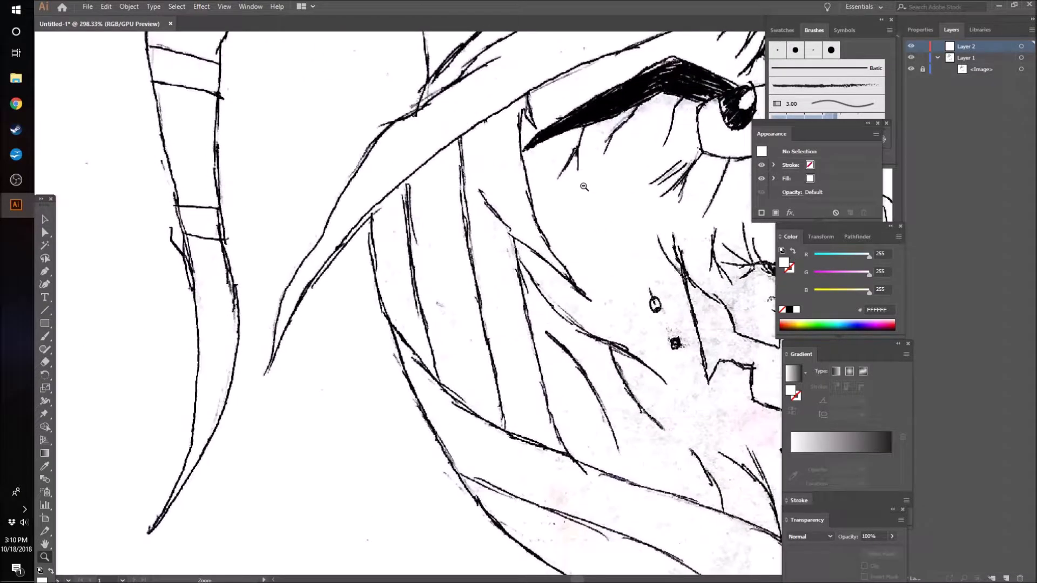
{"action": "left_click_drag", "start_coordinate": [331, 266], "coordinate": [365, 305]}
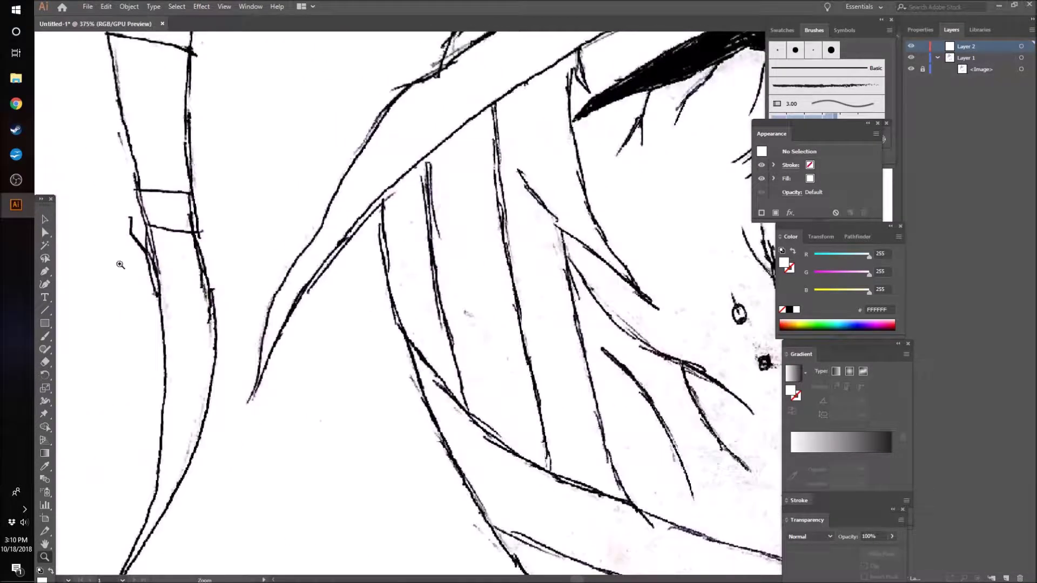
{"action": "mouse_move", "coordinate": [326, 247]}
{"action": "left_mouse_down"}
{"action": "mouse_move", "coordinate": [562, 227]}
{"action": "mouse_move", "coordinate": [181, 352]}
{"action": "mouse_move", "coordinate": [157, 373]}
{"action": "left_mouse_up"}
{"action": "scroll", "coordinate": [682, 323], "scroll_direction": "up", "scroll_amount": 2}
{"action": "mouse_move", "coordinate": [559, 226]}
{"action": "left_mouse_down"}
{"action": "mouse_move", "coordinate": [732, 229]}
{"action": "mouse_move", "coordinate": [555, 283]}
{"action": "left_mouse_up"}
{"action": "scroll", "coordinate": [591, 377], "scroll_direction": "down", "scroll_amount": 3}
{"action": "scroll", "coordinate": [590, 378], "scroll_direction": "up", "scroll_amount": 2}
{"action": "left_click_drag", "start_coordinate": [608, 400], "coordinate": [646, 389]}
{"action": "left_click_drag", "start_coordinate": [580, 579], "coordinate": [577, 579]}
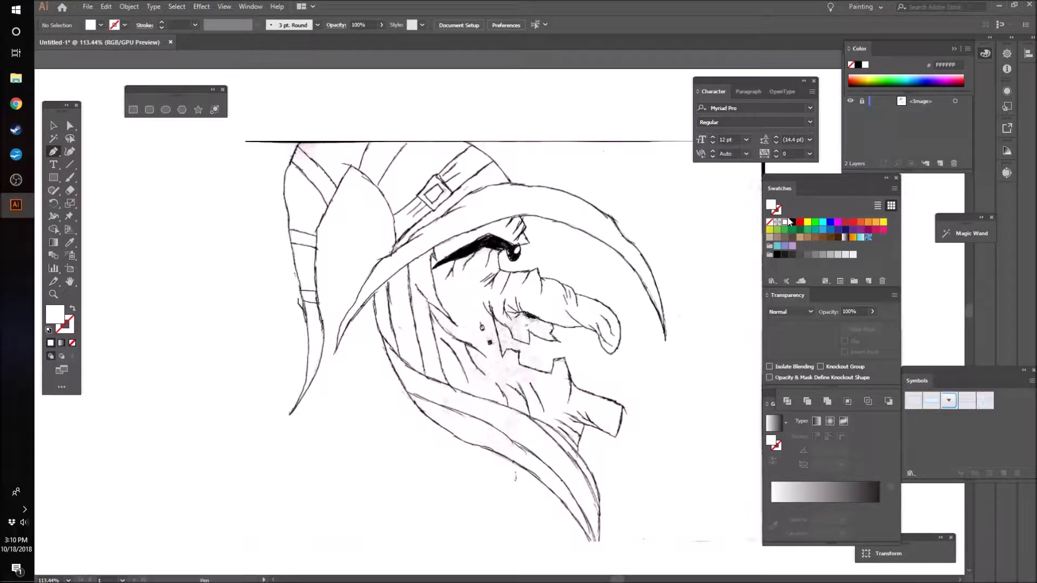
- Set the fill to none and the stroke to bright cyan (00E6E9) for drawing with the Pen tool
{"action": "left_click", "coordinate": [770, 221]}
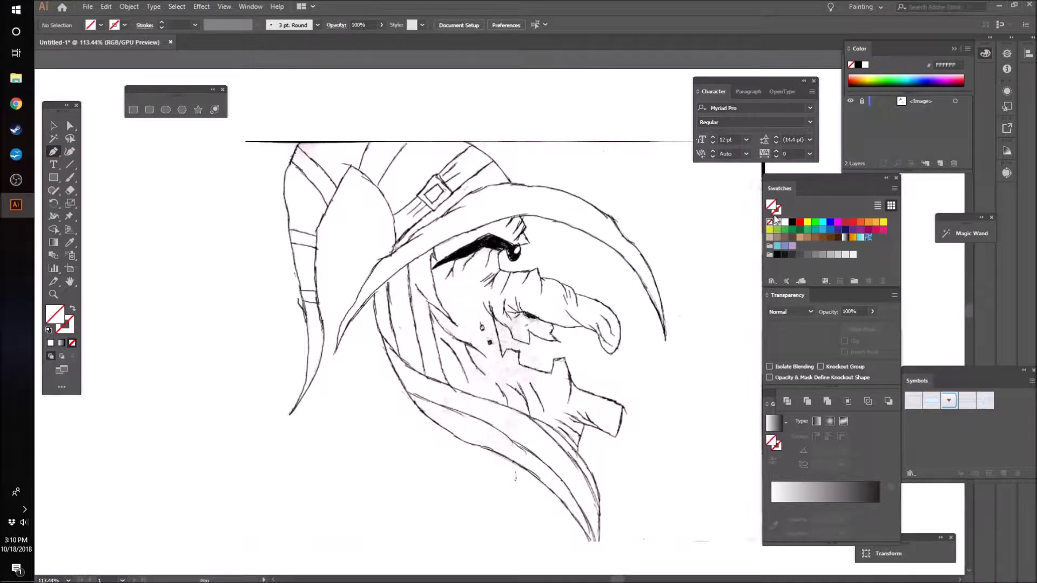
{"action": "left_click", "coordinate": [827, 232]}
{"action": "left_click_drag", "start_coordinate": [911, 78], "coordinate": [907, 81]}
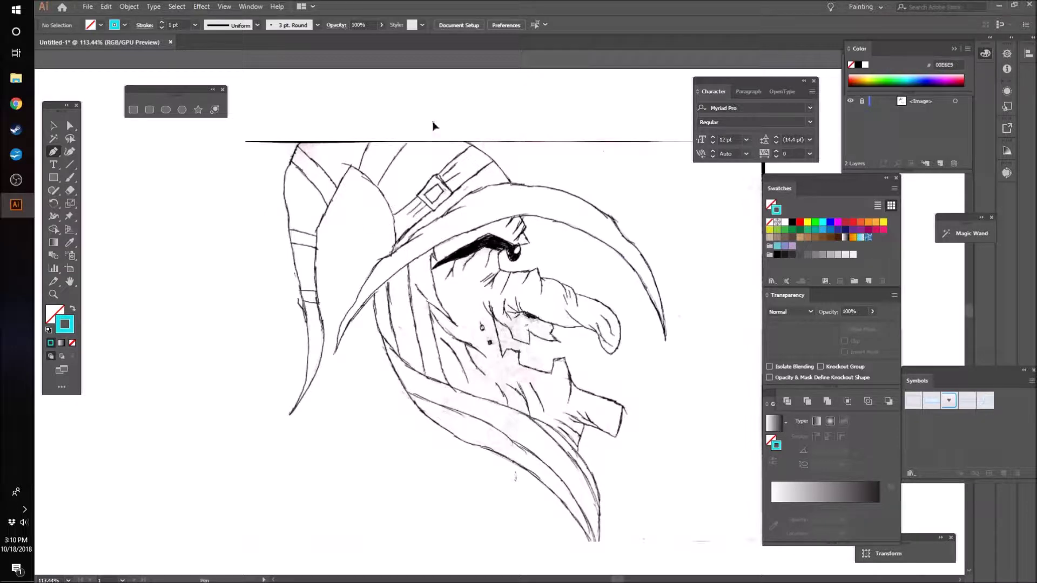
- Draw an open test path of three straight segments over the hat with the Pen tool and delete it
{"action": "left_click_drag", "start_coordinate": [375, 122], "coordinate": [434, 122]}
{"action": "left_click", "coordinate": [355, 213]}
{"action": "left_click", "coordinate": [562, 211]}
{"action": "key", "text": "v"}
{"action": "left_click", "coordinate": [309, 183]}
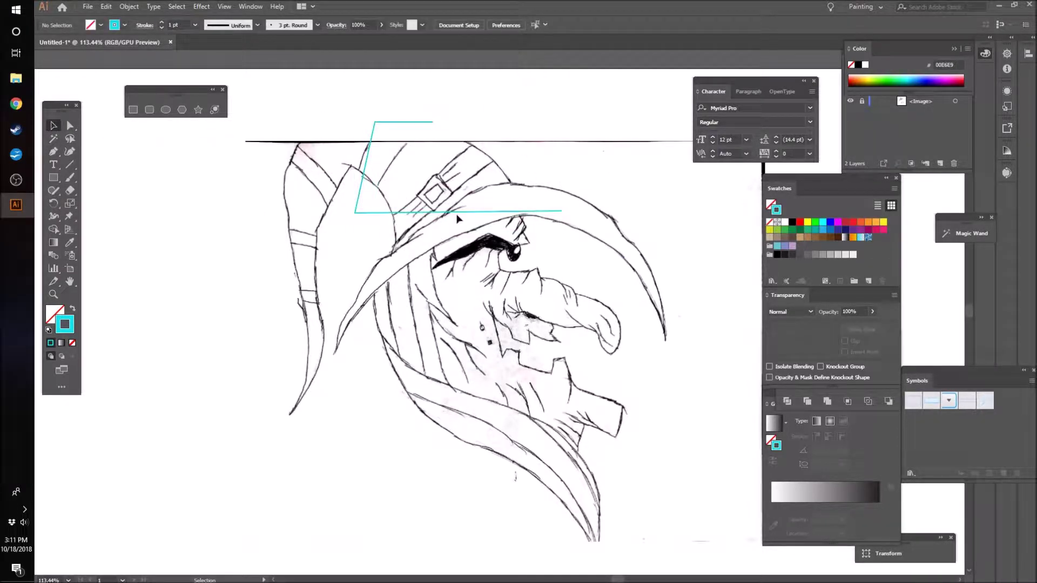
{"action": "left_click", "coordinate": [410, 118]}
{"action": "key", "text": "Delete"}
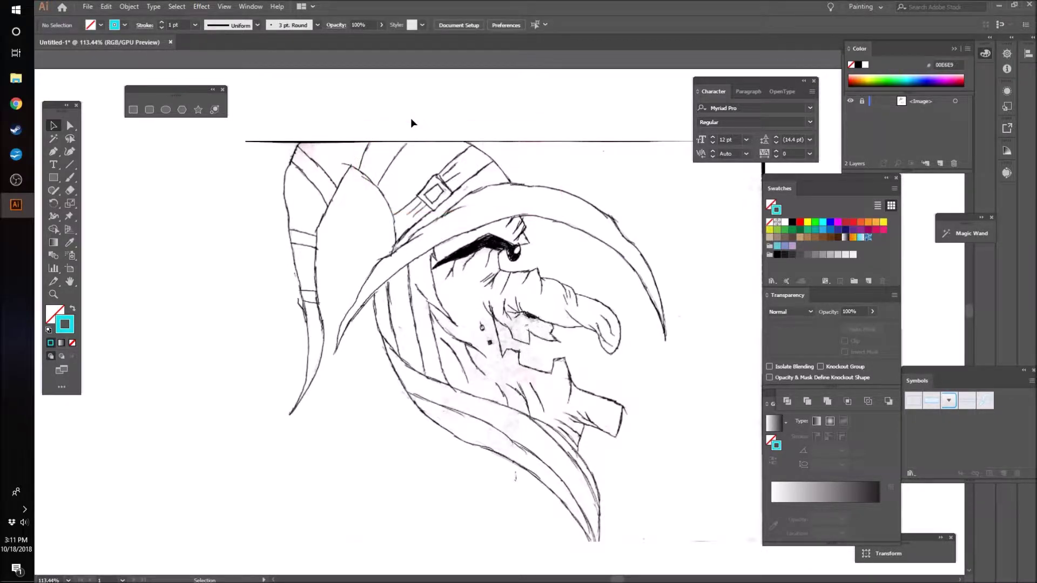
- Draw a circle about 57 pt in diameter near the artboard's upper-left corner, beside the sketch
{"action": "scroll", "coordinate": [428, 149], "scroll_direction": "down", "scroll_amount": 1}
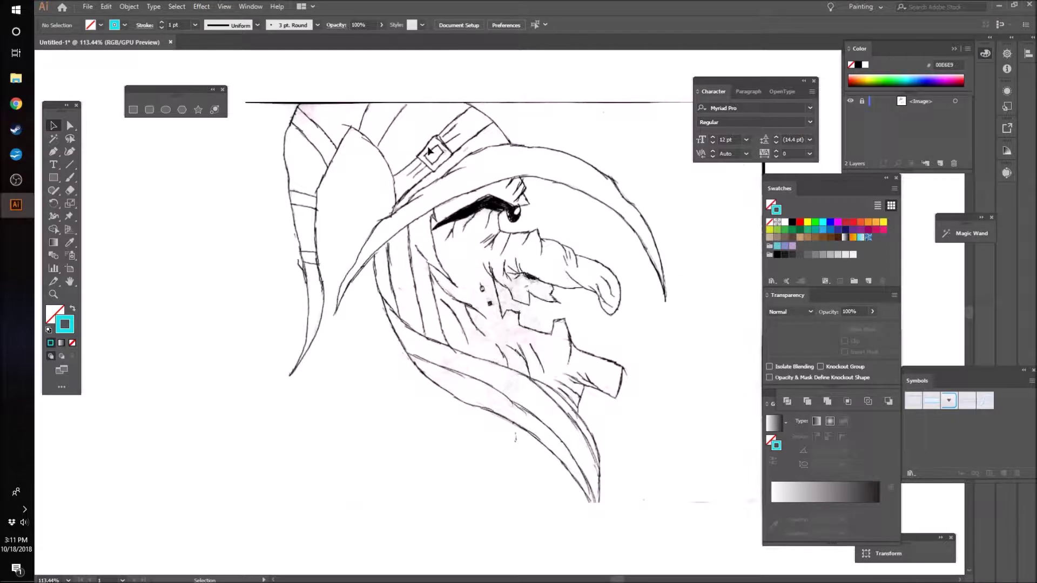
{"action": "key", "text": "z"}
{"action": "left_click_drag", "start_coordinate": [245, 390], "coordinate": [218, 412]}
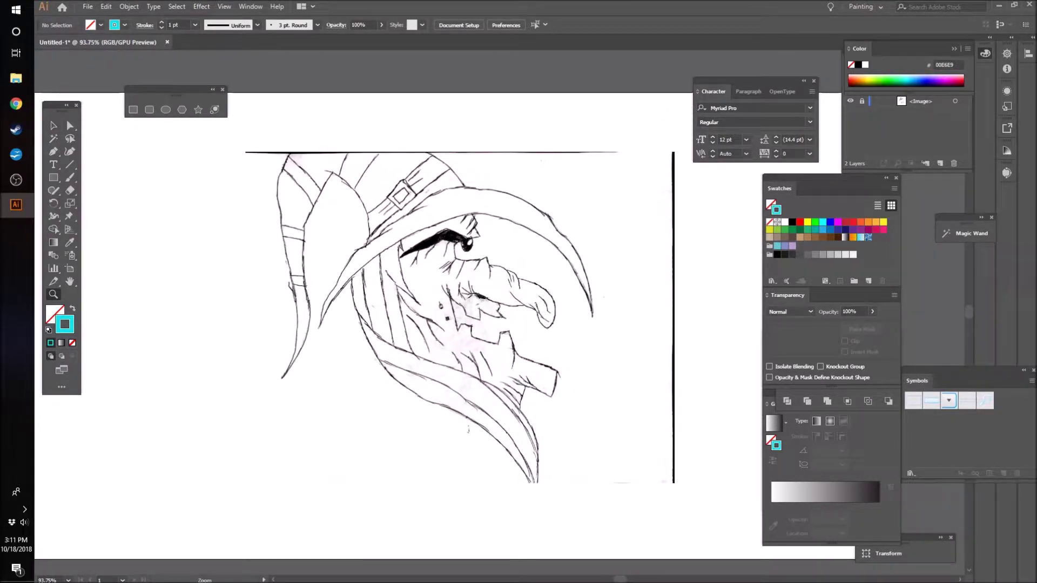
{"action": "left_click_drag", "start_coordinate": [620, 580], "coordinate": [613, 579]}
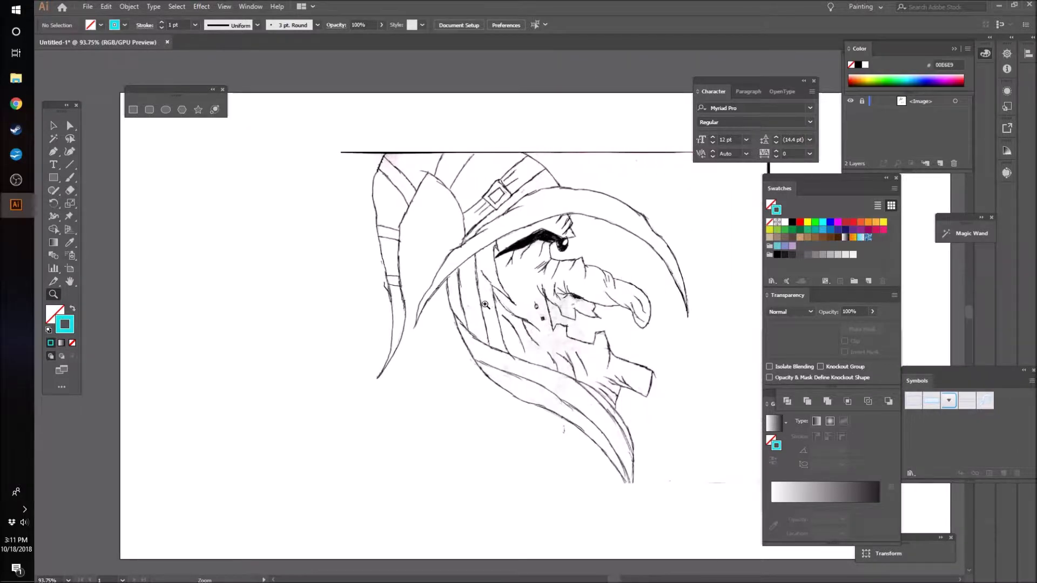
{"action": "left_click_drag", "start_coordinate": [255, 287], "coordinate": [238, 271]}
{"action": "left_click", "coordinate": [49, 180]}
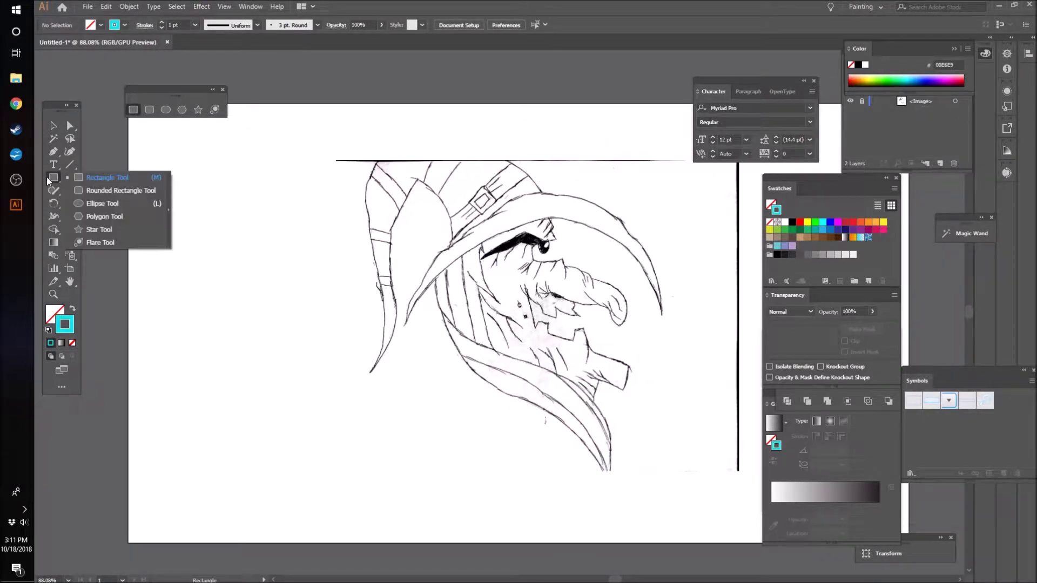
{"action": "left_click", "coordinate": [103, 203]}
{"action": "left_click_drag", "start_coordinate": [150, 154], "coordinate": [168, 173]}
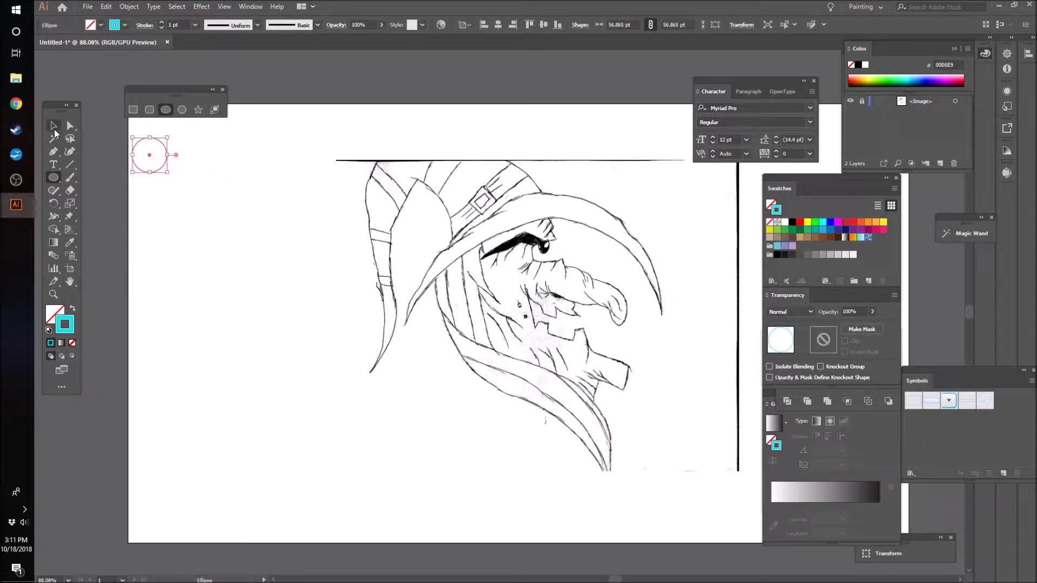
- Duplicate the circle straight down at equal spacing to make a vertical column of five circles
{"action": "left_click", "coordinate": [54, 129]}
{"action": "left_click", "coordinate": [227, 209]}
{"action": "left_click_drag", "start_coordinate": [162, 170], "coordinate": [157, 252]}
{"action": "key", "text": "ctrl+d"}
{"action": "key", "text": "ctrl+d"}
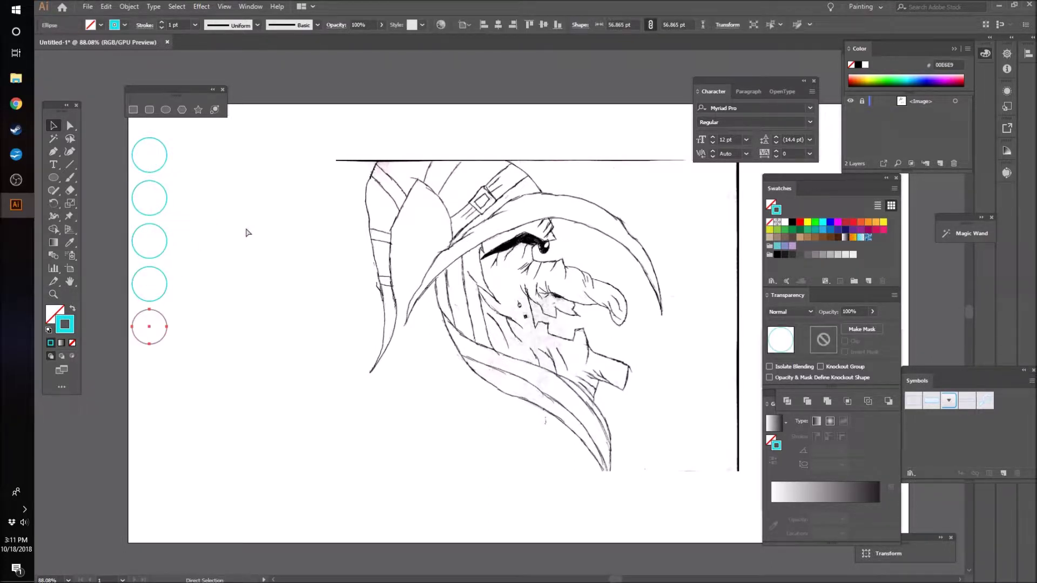
- Swap the fill and stroke of all five circles, giving them a solid cyan fill and no stroke
{"action": "left_click", "coordinate": [250, 233]}
{"action": "left_click_drag", "start_coordinate": [115, 139], "coordinate": [179, 471]}
{"action": "left_click", "coordinate": [74, 312]}
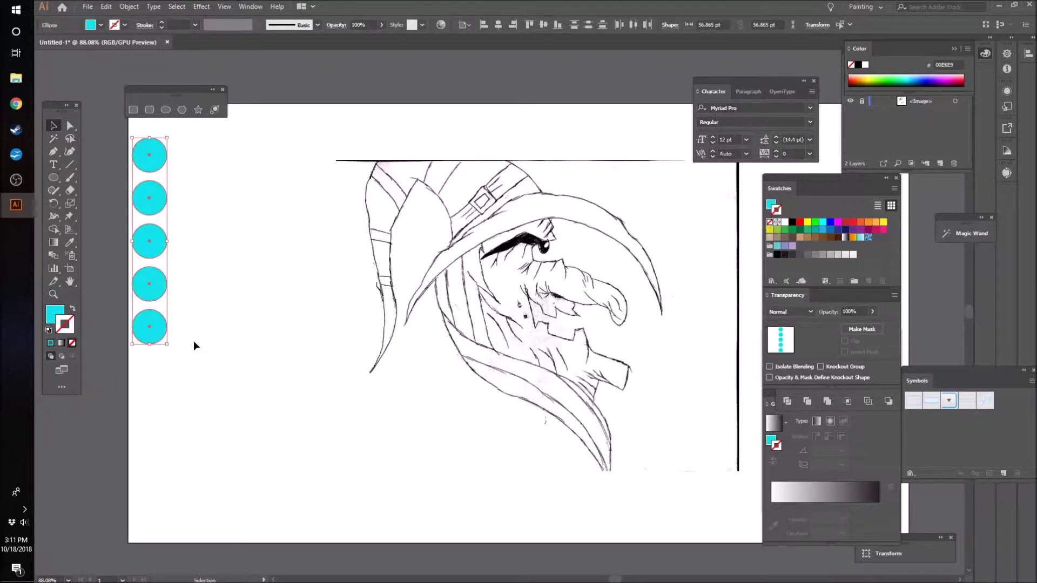
{"action": "left_click", "coordinate": [194, 340]}
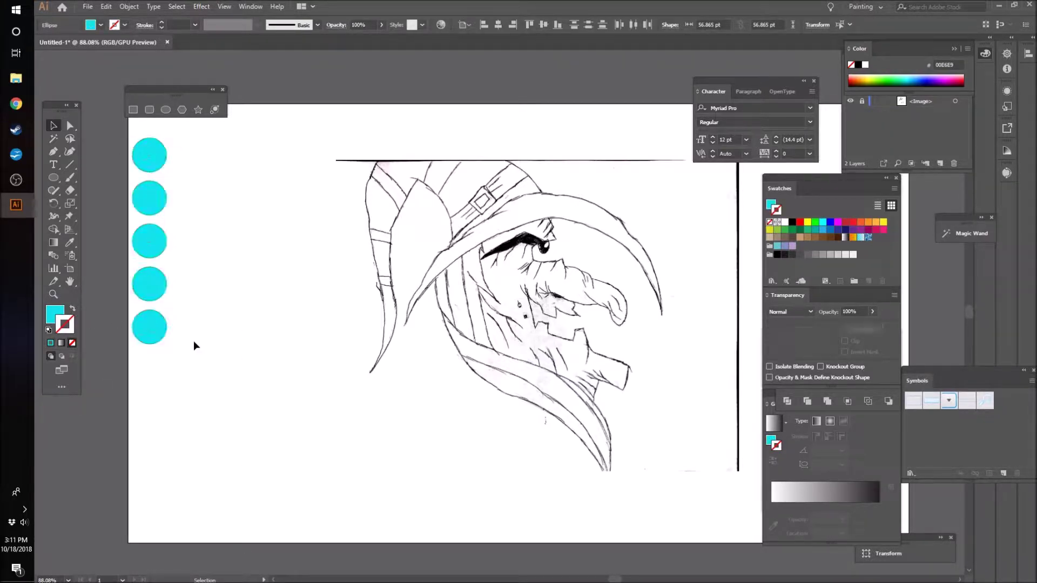
- Fill the top circle with the green swatch 22B573 and keep its stroke at none
{"action": "left_click", "coordinate": [151, 164]}
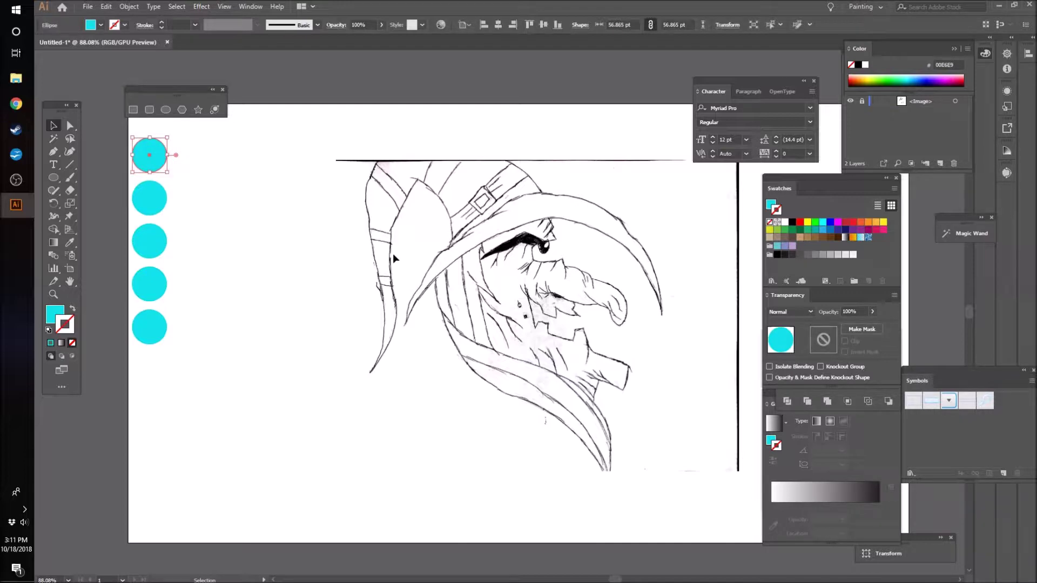
{"action": "left_click", "coordinate": [808, 231]}
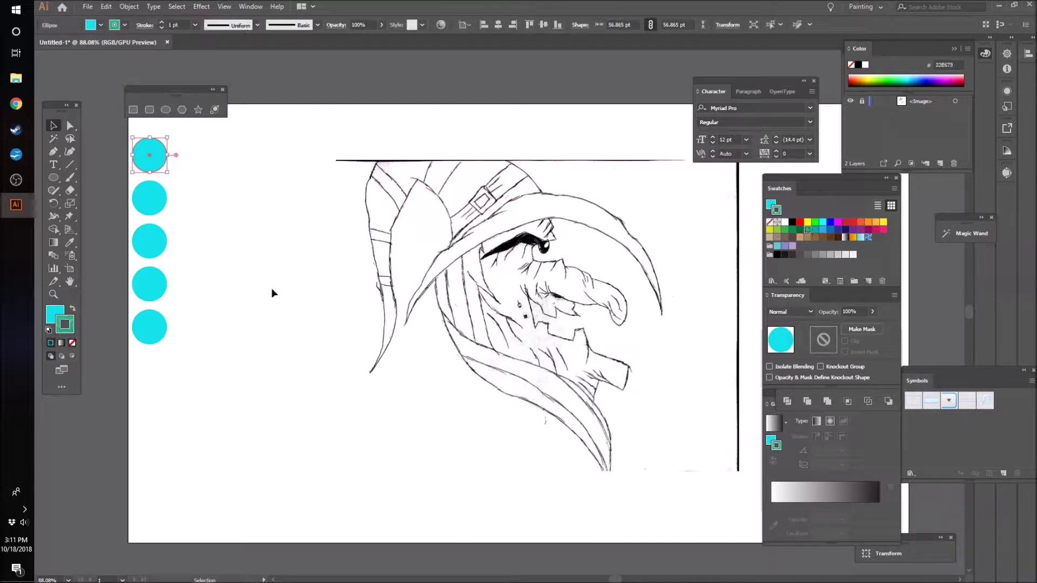
{"action": "left_click", "coordinate": [771, 222]}
{"action": "left_click", "coordinate": [772, 210]}
{"action": "left_click", "coordinate": [808, 231]}
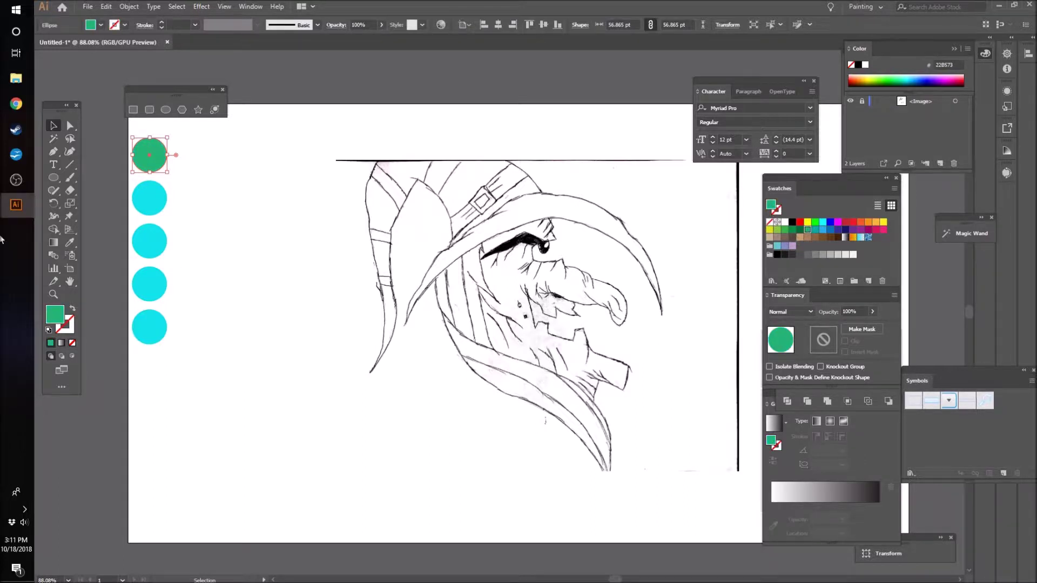
{"action": "left_click", "coordinate": [261, 234]}
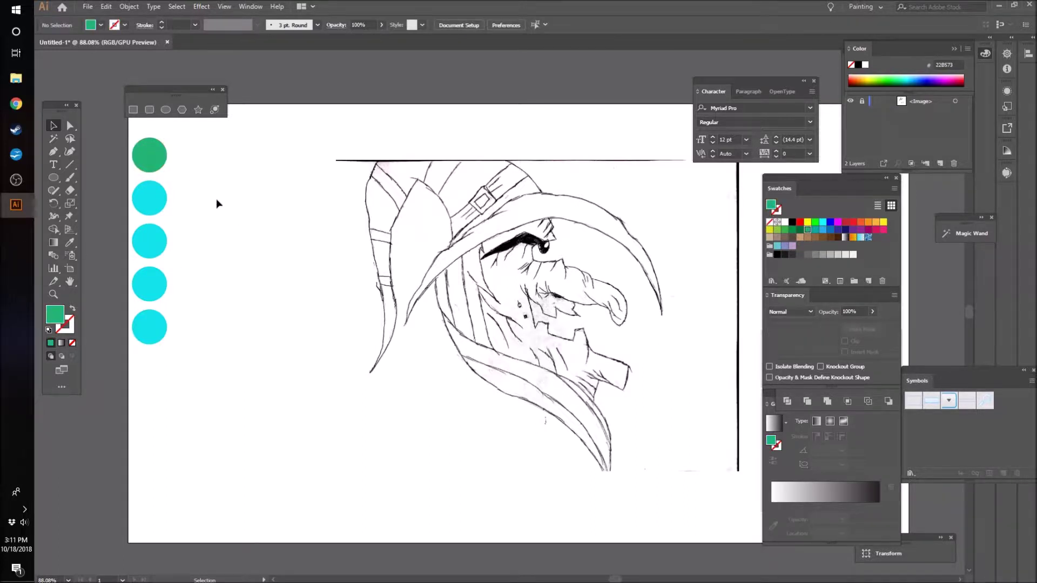
- Edit the top circle's green swatch to the brighter green 30D881, with the preview on
{"action": "left_click", "coordinate": [160, 165]}
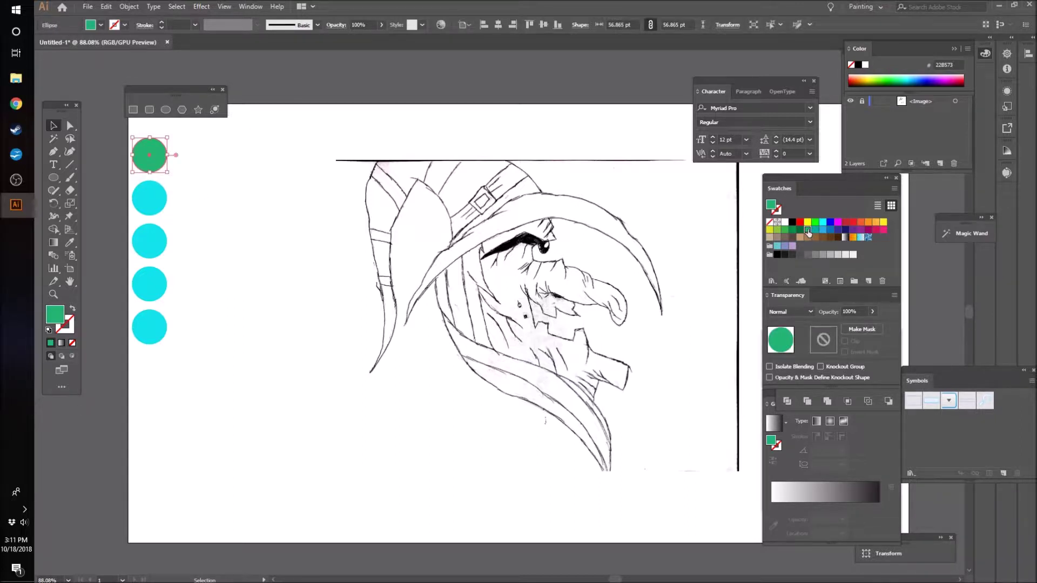
{"action": "double_click", "coordinate": [808, 231]}
{"action": "left_click_drag", "start_coordinate": [830, 261], "coordinate": [838, 261]}
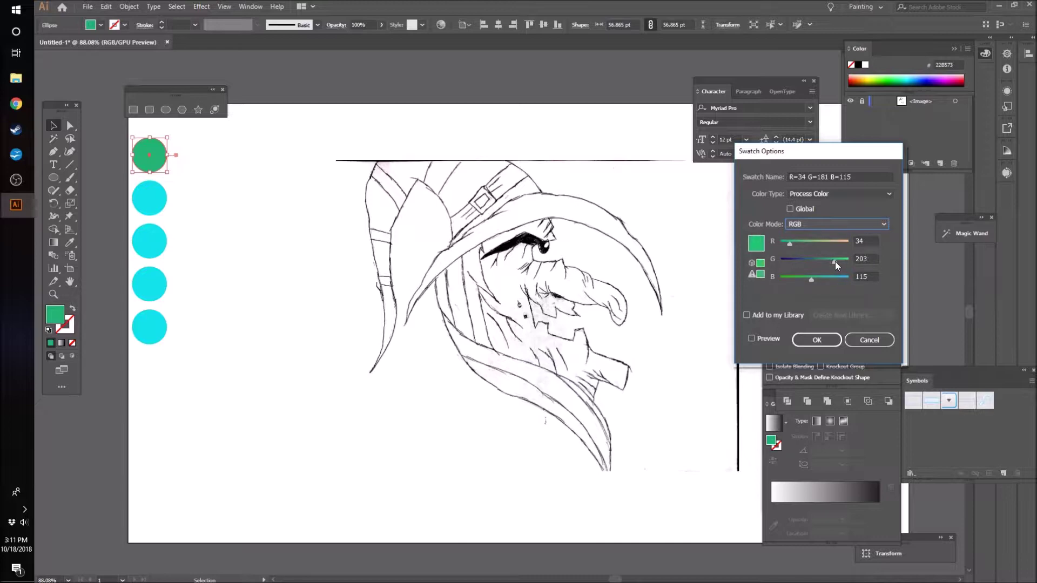
{"action": "left_click", "coordinate": [751, 338]}
{"action": "left_click_drag", "start_coordinate": [812, 280], "coordinate": [815, 279]}
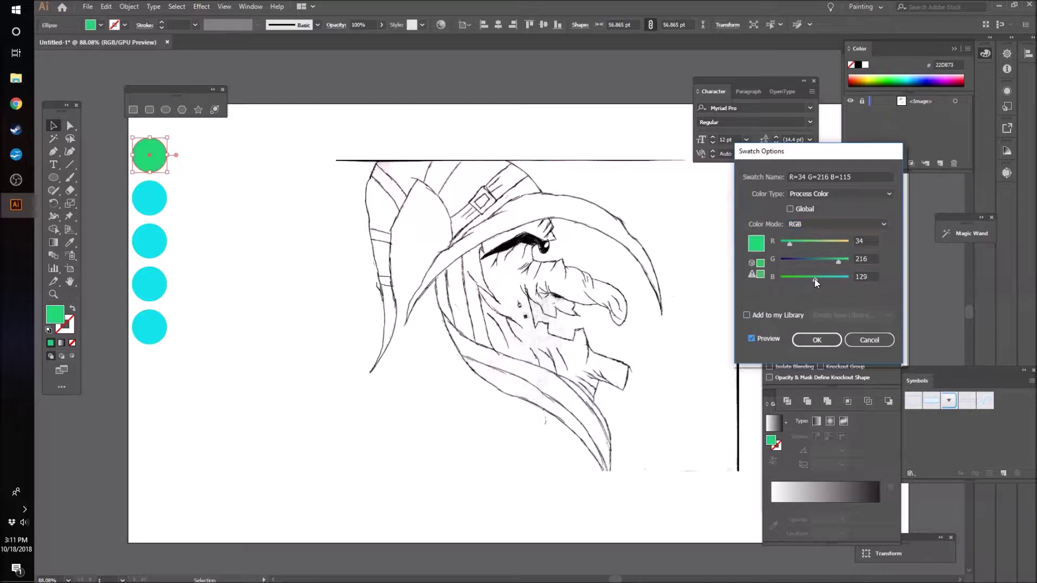
{"action": "left_click_drag", "start_coordinate": [789, 244], "coordinate": [794, 244]}
{"action": "left_click", "coordinate": [818, 340]}
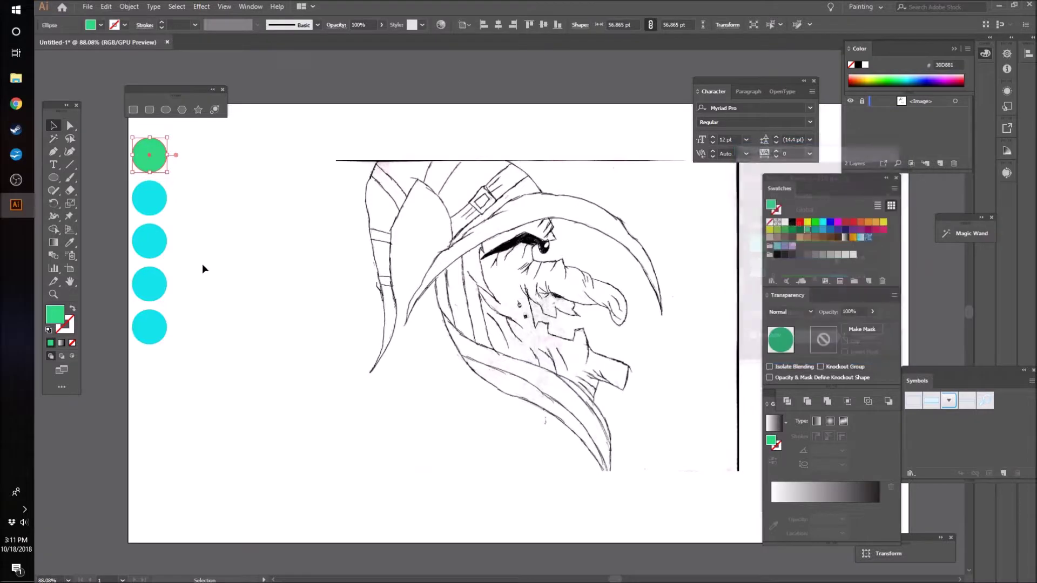
{"action": "left_click", "coordinate": [257, 264]}
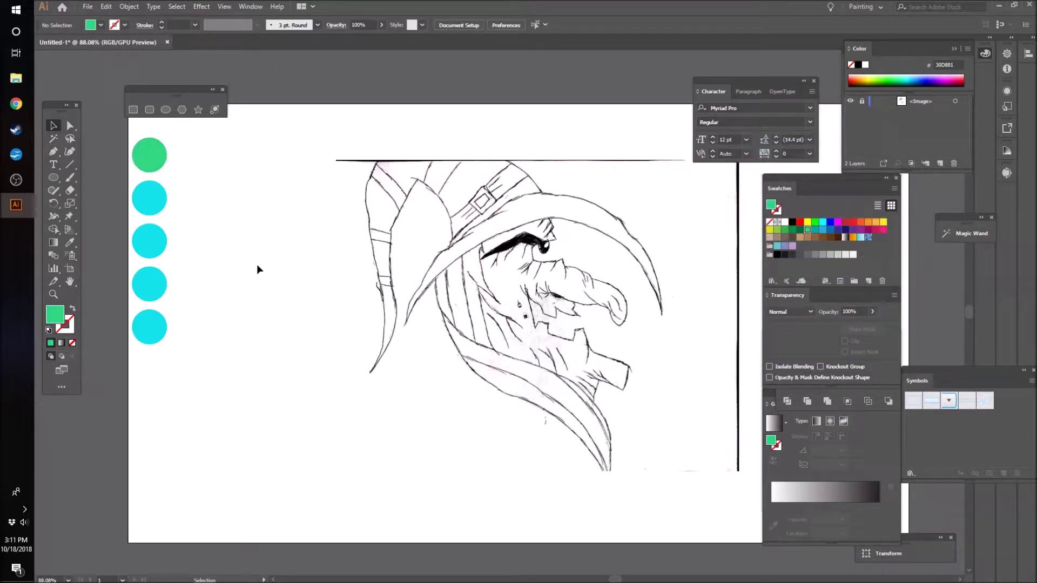
- Fill the second circle with the near-black swatch 1A1A1A
{"action": "left_click", "coordinate": [143, 210]}
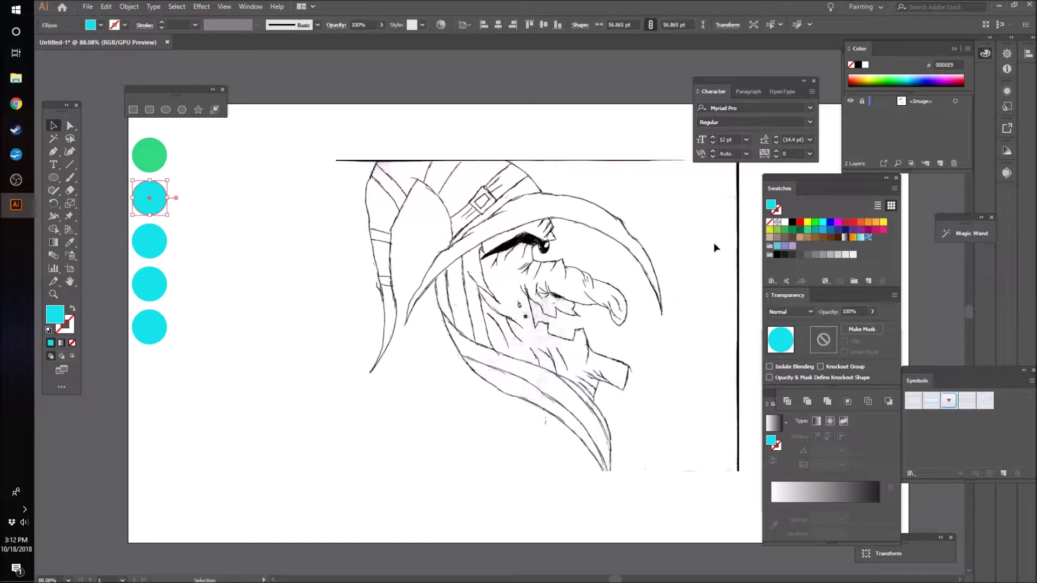
{"action": "left_click", "coordinate": [784, 255]}
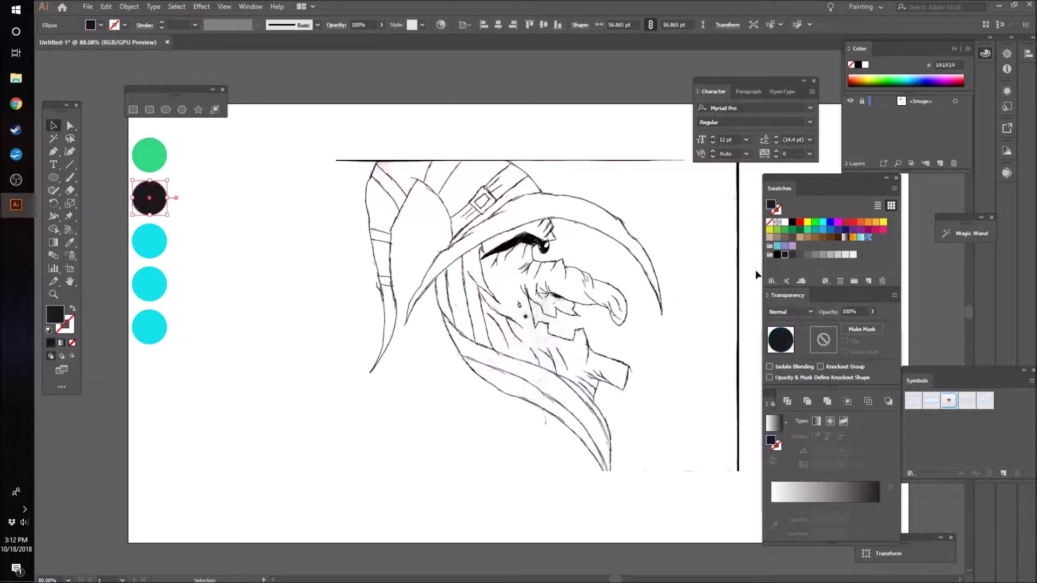
{"action": "left_click", "coordinate": [268, 339]}
{"action": "left_click", "coordinate": [149, 198]}
{"action": "left_click", "coordinate": [233, 293]}
- Fill the third circle with the purple swatch 662D91
{"action": "left_click", "coordinate": [148, 253]}
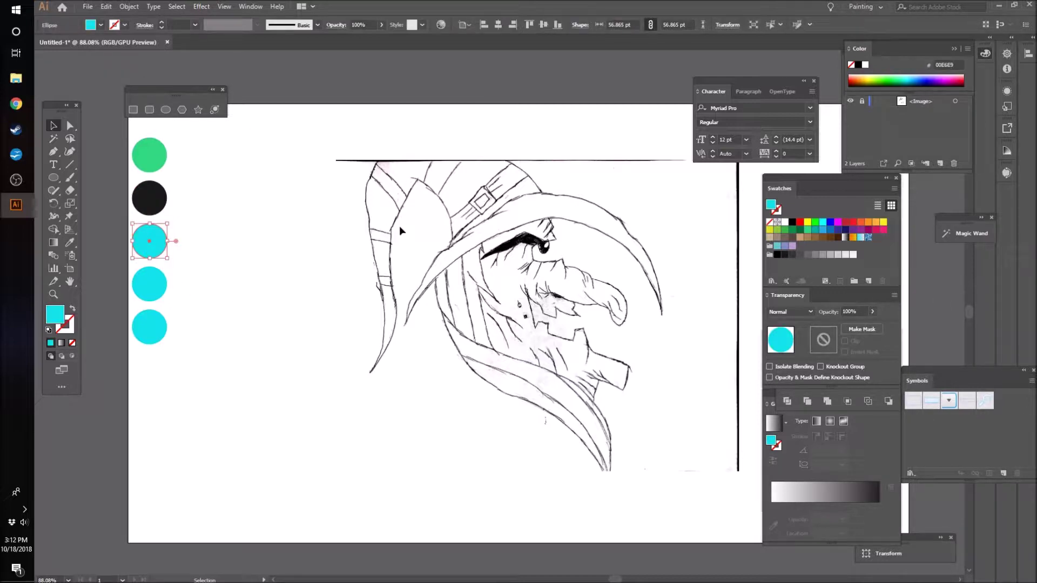
{"action": "left_click", "coordinate": [846, 230]}
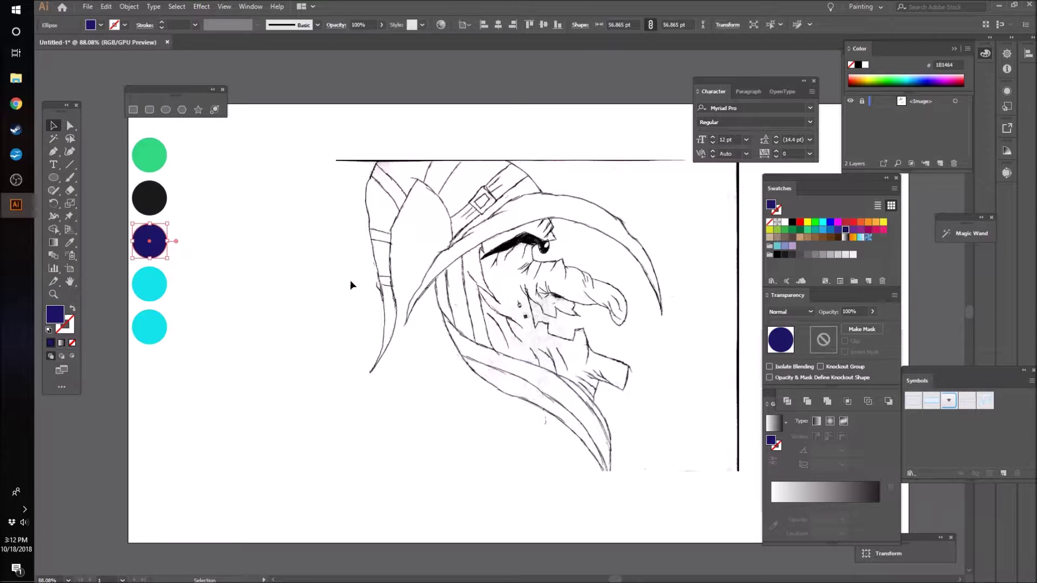
{"action": "left_click", "coordinate": [854, 231]}
{"action": "left_click", "coordinate": [238, 336]}
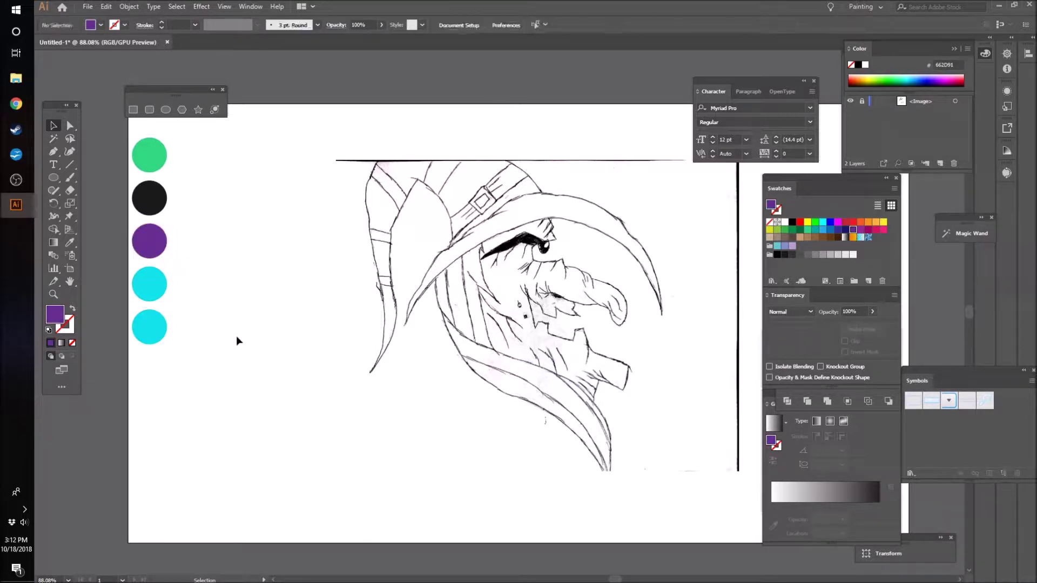
- Fill the fourth circle with the magenta-purple swatch and edit that swatch to R=183, G=57, B=143
{"action": "left_click", "coordinate": [151, 286]}
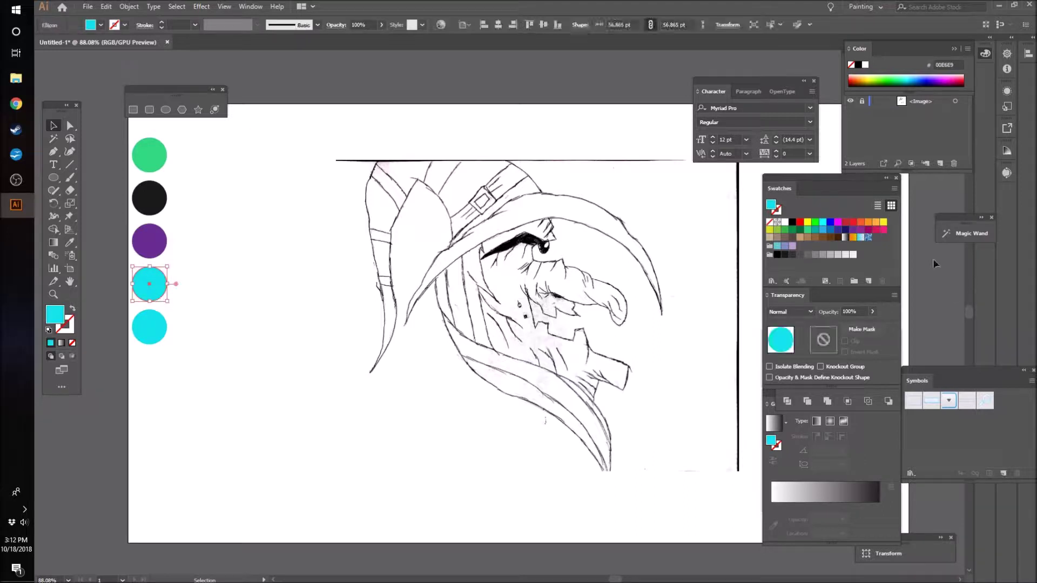
{"action": "double_click", "coordinate": [862, 233]}
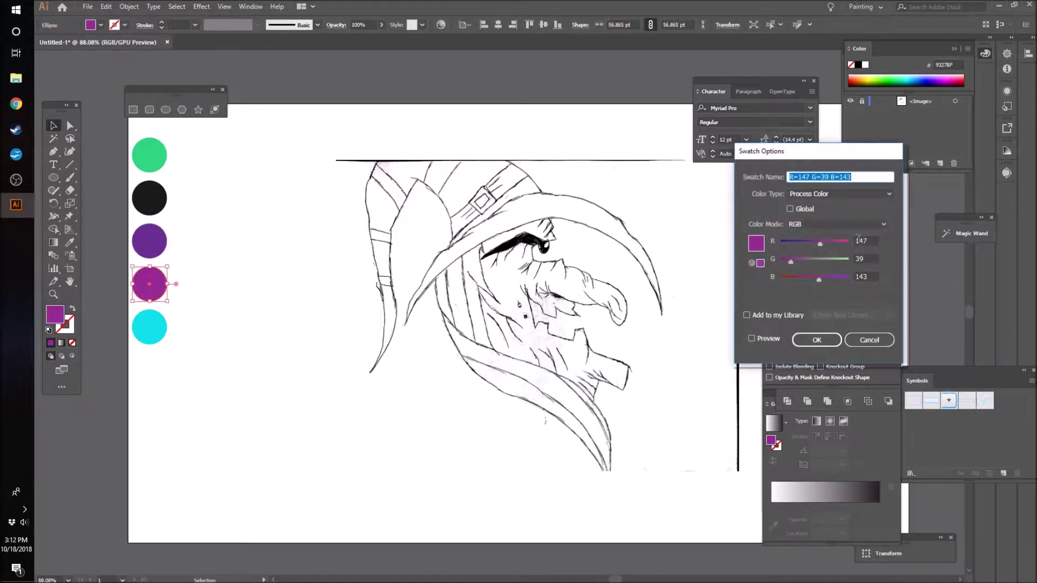
{"action": "left_click_drag", "start_coordinate": [822, 244], "coordinate": [796, 261]}
{"action": "left_click", "coordinate": [751, 339]}
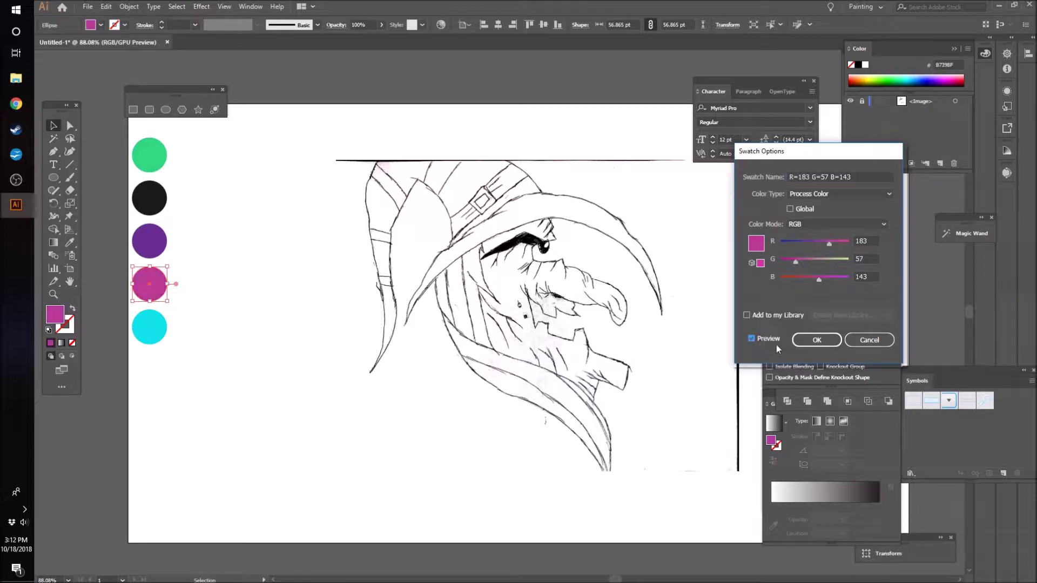
{"action": "left_click", "coordinate": [832, 340]}
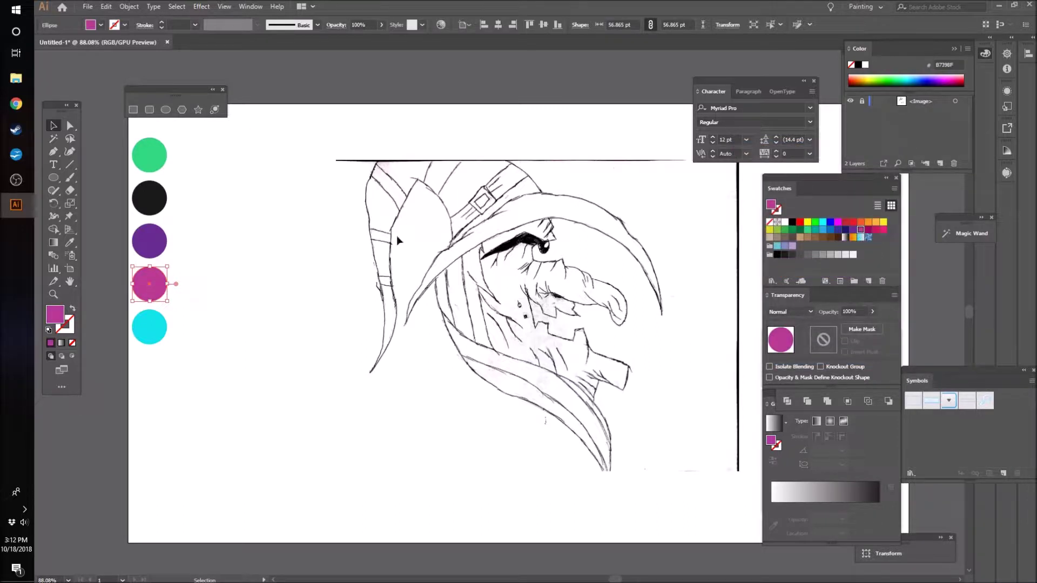
{"action": "left_click", "coordinate": [343, 345]}
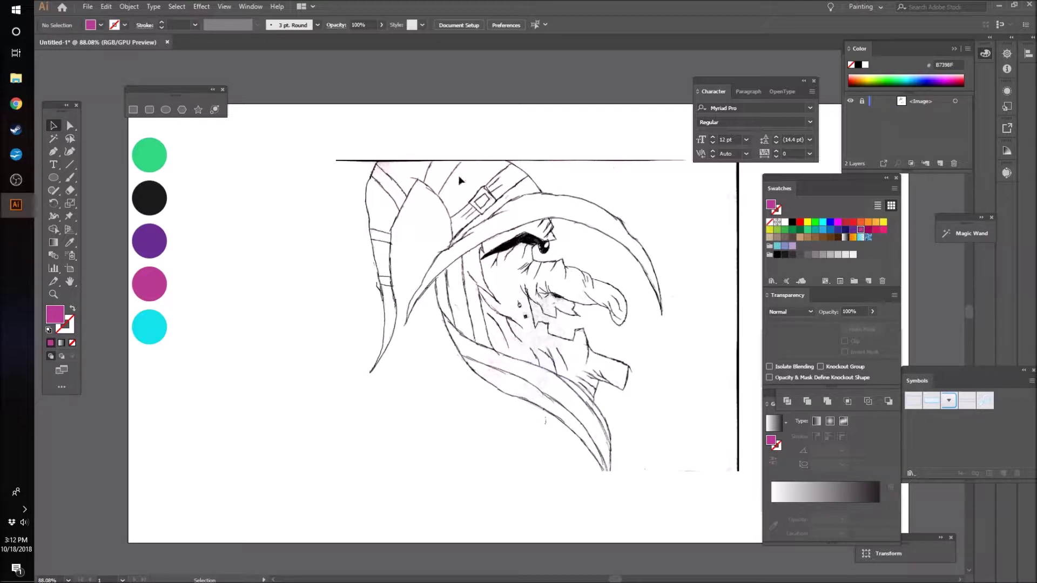
- Fill the bottom circle with the medium gray swatch 808080
{"action": "left_click", "coordinate": [145, 329]}
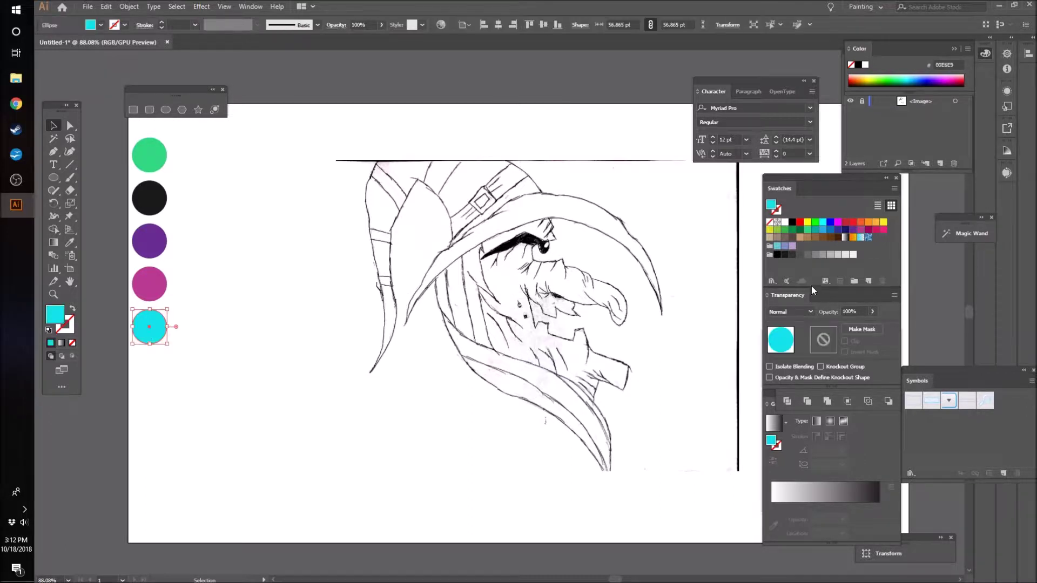
{"action": "left_click", "coordinate": [813, 256]}
{"action": "left_click", "coordinate": [317, 360]}
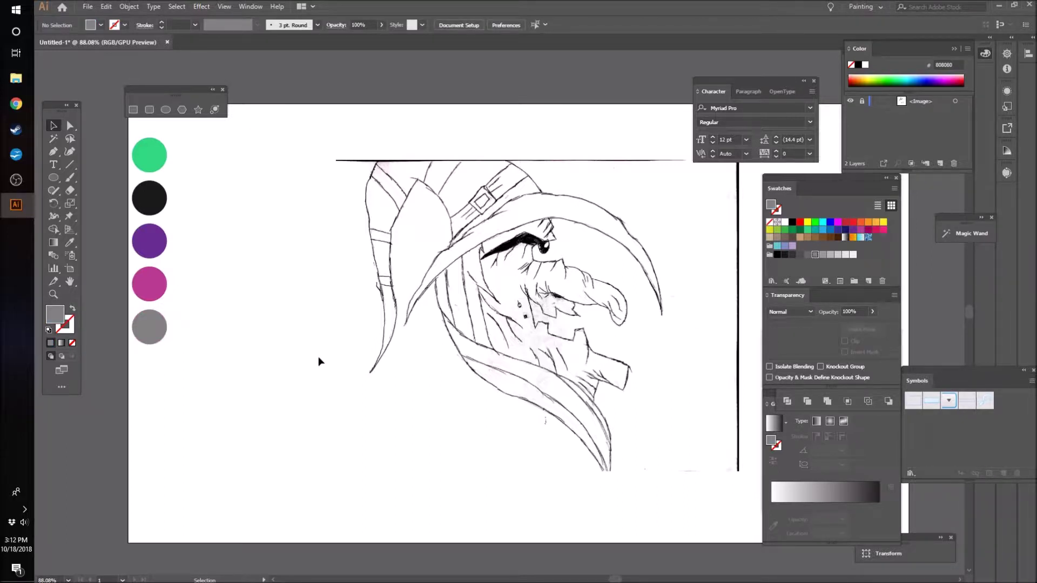
- Start tracing the hat's crown with the Pen tool from the front brim junction over the top, using no fill and a 29ABE2 blue stroke
{"action": "left_click_drag", "start_coordinate": [615, 580], "coordinate": [618, 580]}
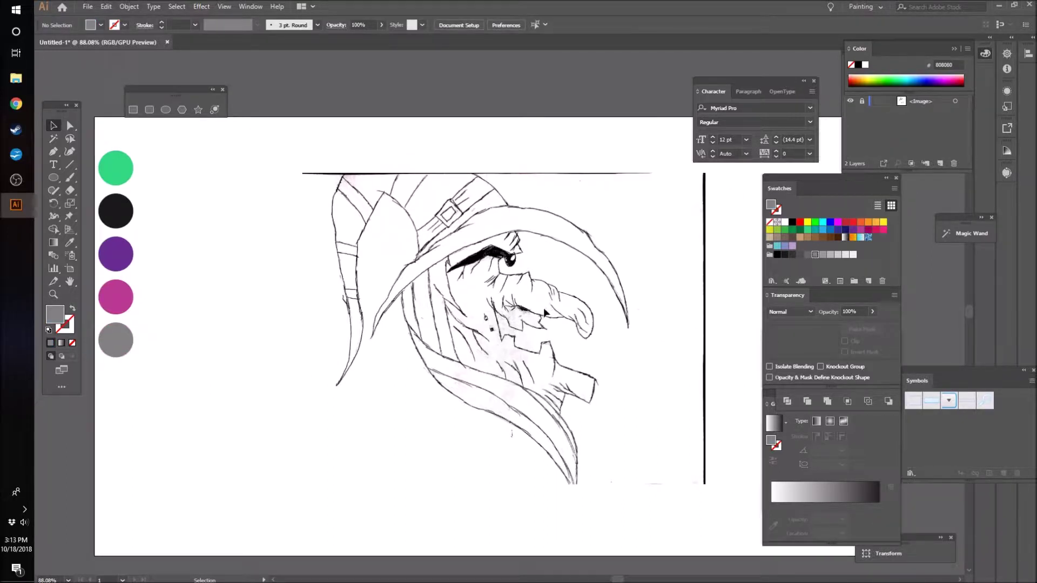
{"action": "key", "text": "z"}
{"action": "left_click_drag", "start_coordinate": [514, 297], "coordinate": [526, 302]}
{"action": "scroll", "coordinate": [526, 387], "scroll_direction": "up", "scroll_amount": 2}
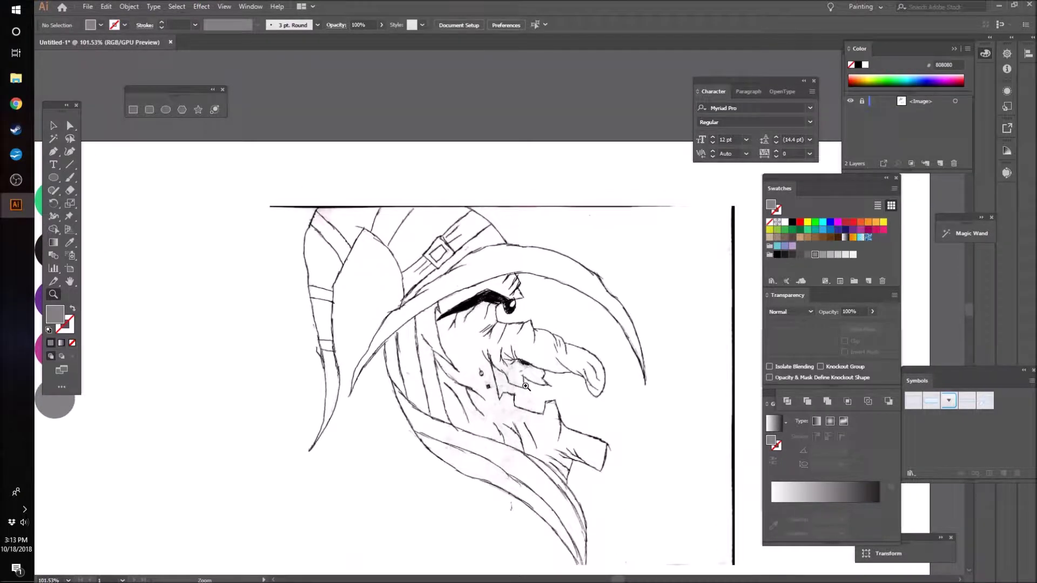
{"action": "key", "text": "p"}
{"action": "left_click", "coordinate": [771, 222]}
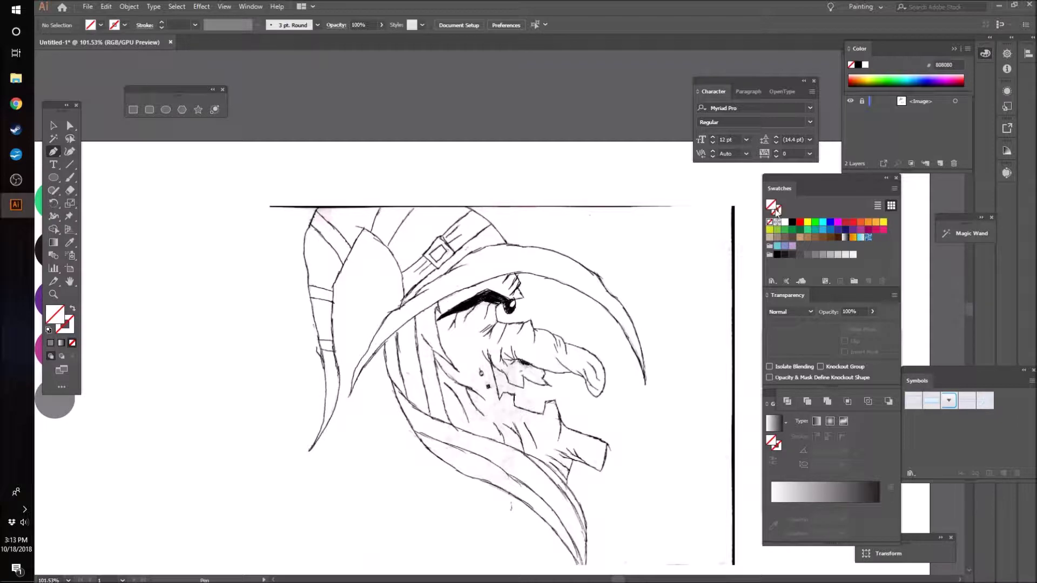
{"action": "left_click", "coordinate": [822, 230]}
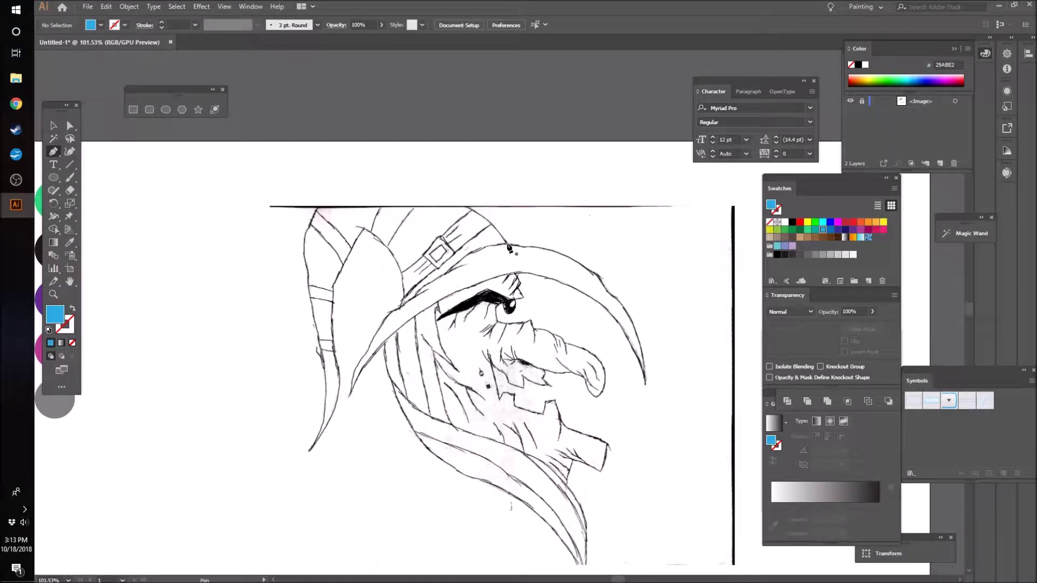
{"action": "left_click", "coordinate": [508, 246]}
{"action": "left_click_drag", "start_coordinate": [370, 162], "coordinate": [279, 162]}
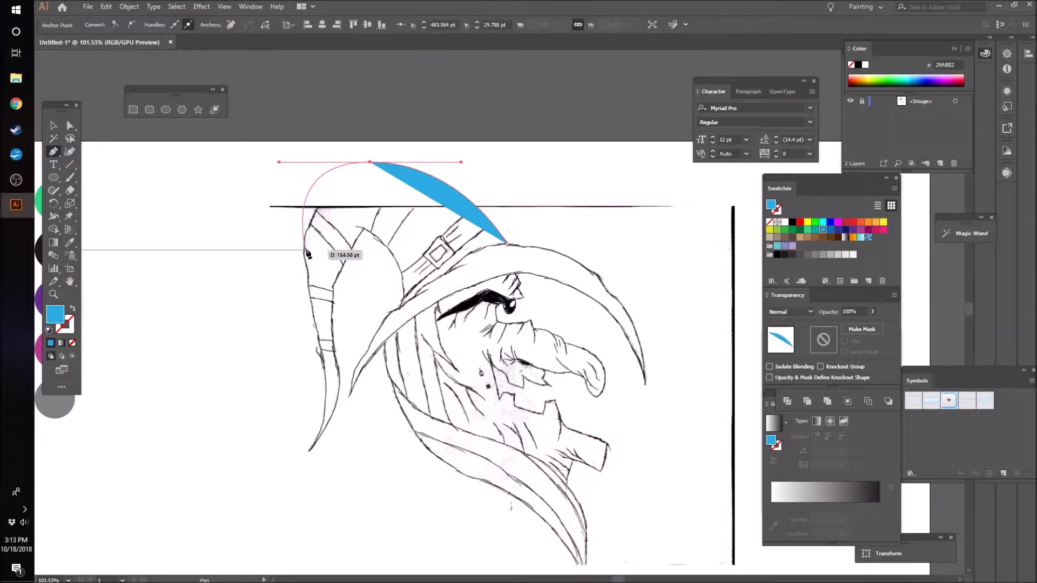
{"action": "left_click", "coordinate": [72, 308]}
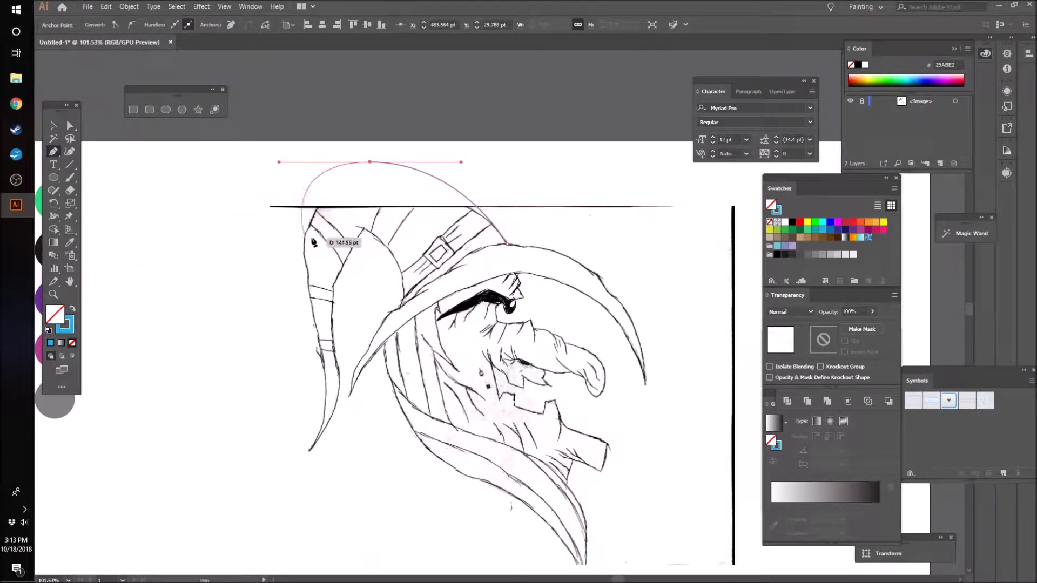
{"action": "left_click", "coordinate": [370, 162]}
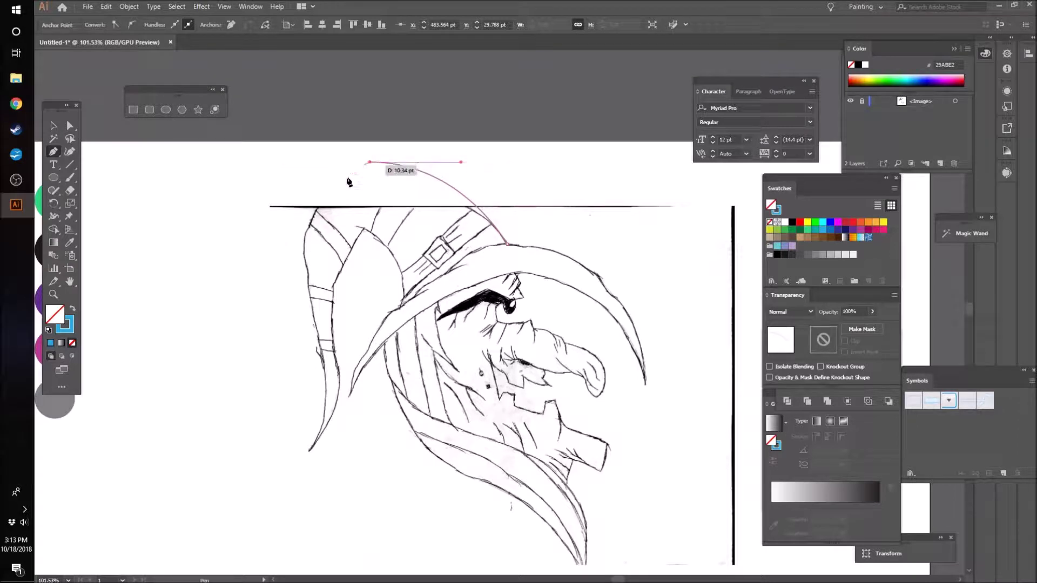
- Continue the hat path down the back edge of the crown to the end of the drooping tip
{"action": "left_click_drag", "start_coordinate": [306, 234], "coordinate": [285, 311]}
{"action": "left_click", "coordinate": [306, 234]}
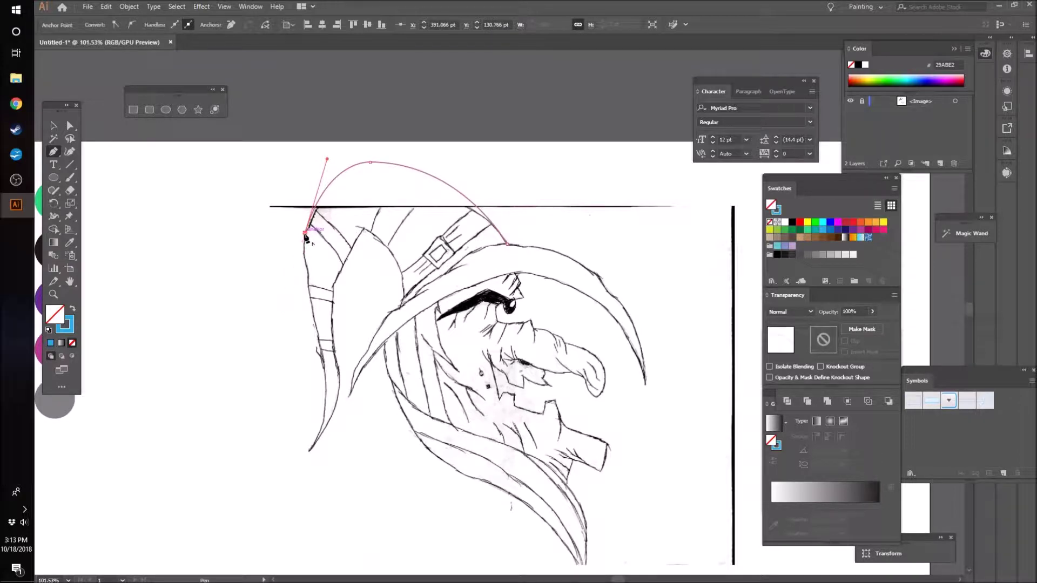
{"action": "left_click_drag", "start_coordinate": [307, 273], "coordinate": [319, 289]}
{"action": "left_click", "coordinate": [307, 275]}
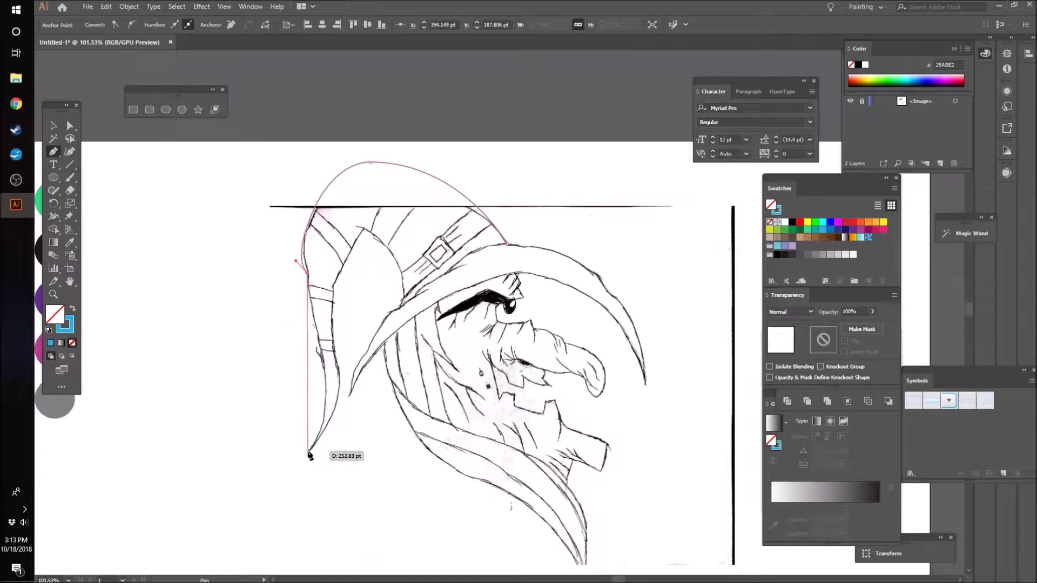
{"action": "left_click_drag", "start_coordinate": [309, 451], "coordinate": [281, 518]}
{"action": "key", "text": "ctrl+z"}
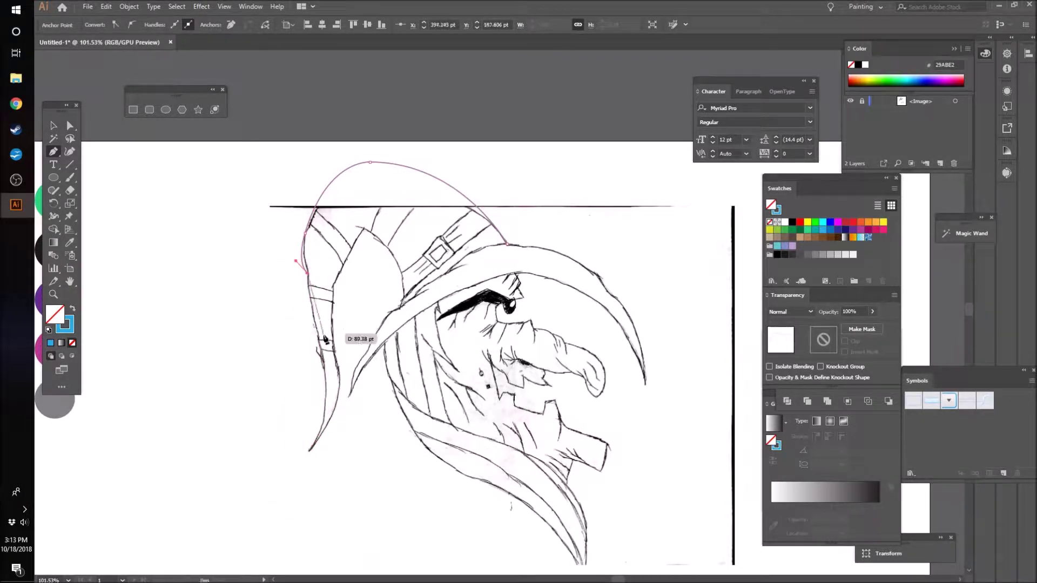
{"action": "left_click_drag", "start_coordinate": [318, 339], "coordinate": [278, 509]}
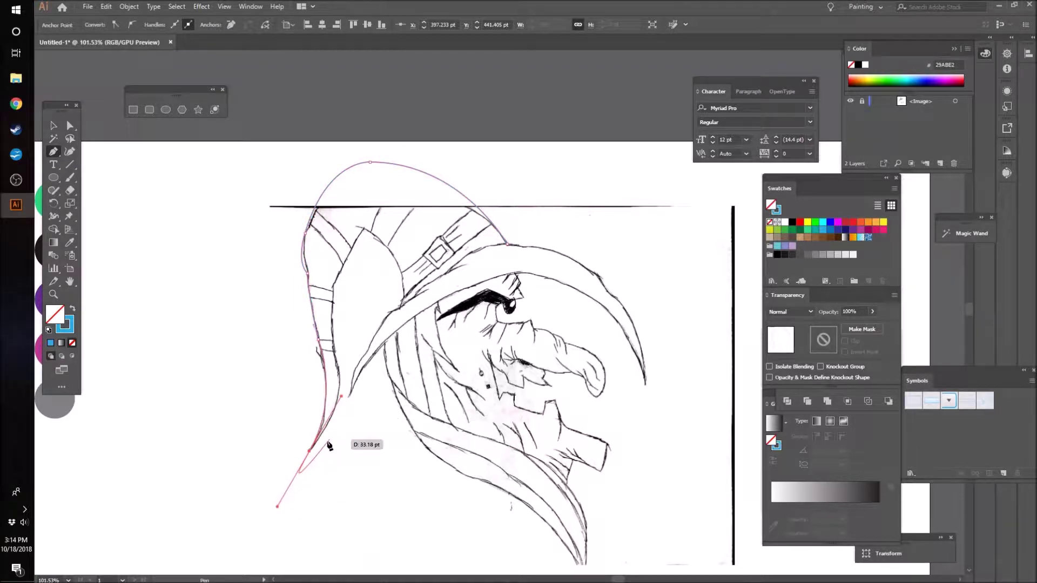
- Trace the inner edge of the drooping tip up to the fold's peak and down to the brim
{"action": "left_click_drag", "start_coordinate": [310, 455], "coordinate": [326, 313]}
{"action": "left_click", "coordinate": [337, 363]}
{"action": "left_click_drag", "start_coordinate": [333, 286], "coordinate": [359, 230]}
{"action": "left_click", "coordinate": [333, 286]}
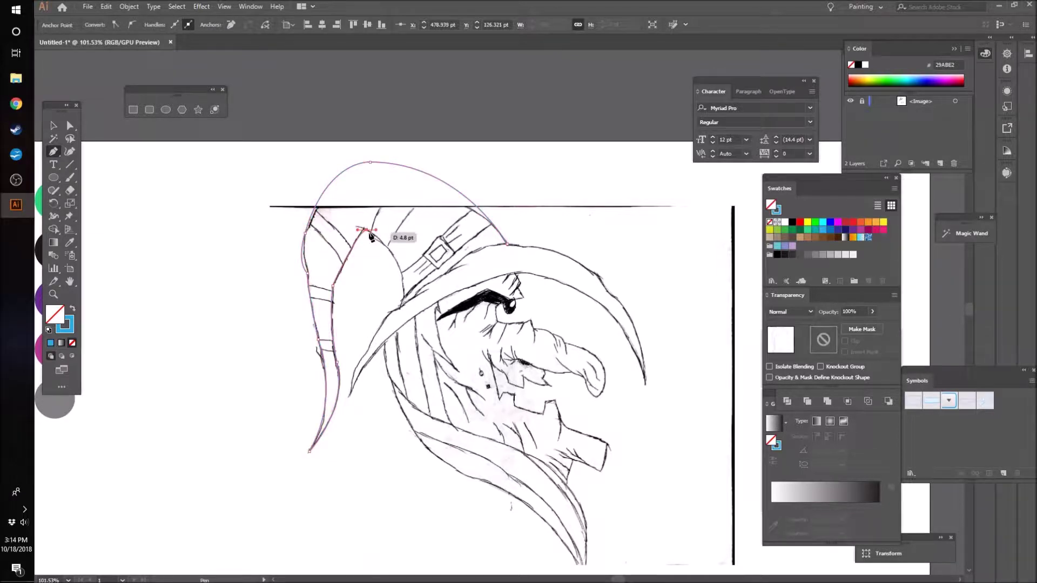
{"action": "left_click_drag", "start_coordinate": [403, 307], "coordinate": [386, 361]}
- Trace the brim around its back point, lower edge and front point, and close the hat path at the crown junction
{"action": "left_click_drag", "start_coordinate": [400, 307], "coordinate": [346, 433]}
{"action": "left_click", "coordinate": [350, 398]}
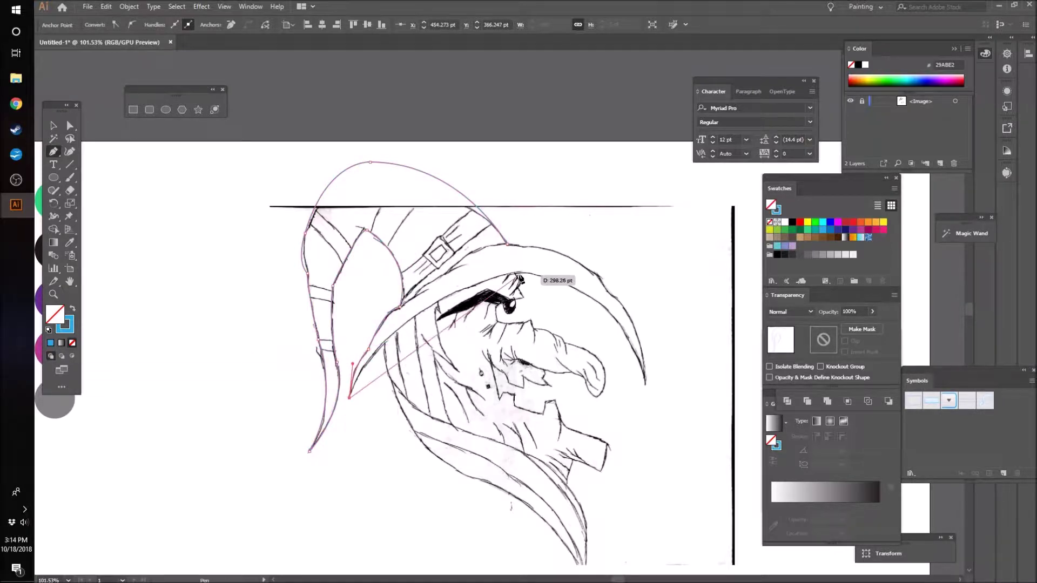
{"action": "left_click_drag", "start_coordinate": [645, 384], "coordinate": [664, 490]}
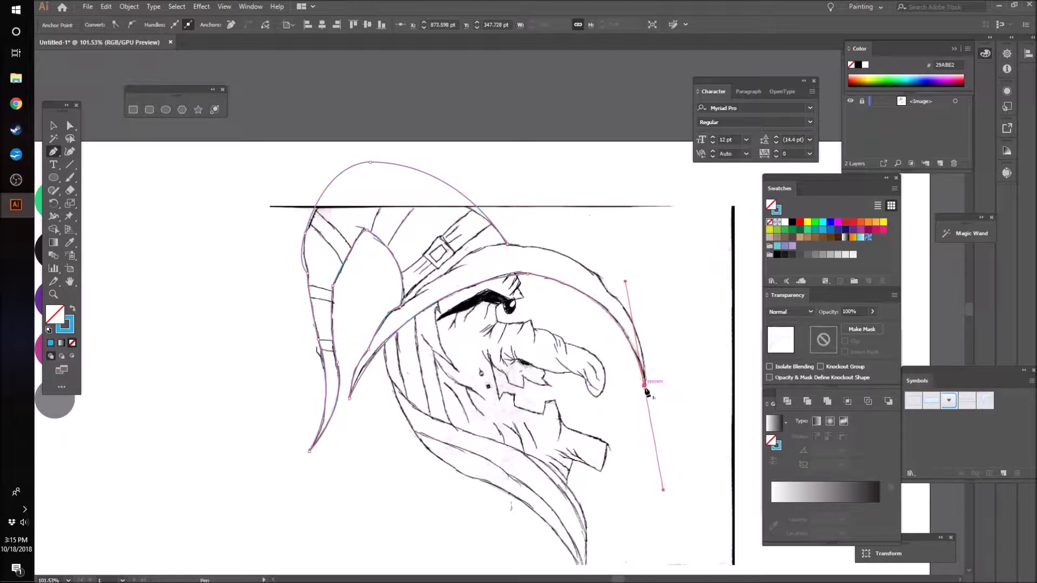
{"action": "left_click_drag", "start_coordinate": [508, 245], "coordinate": [443, 242]}
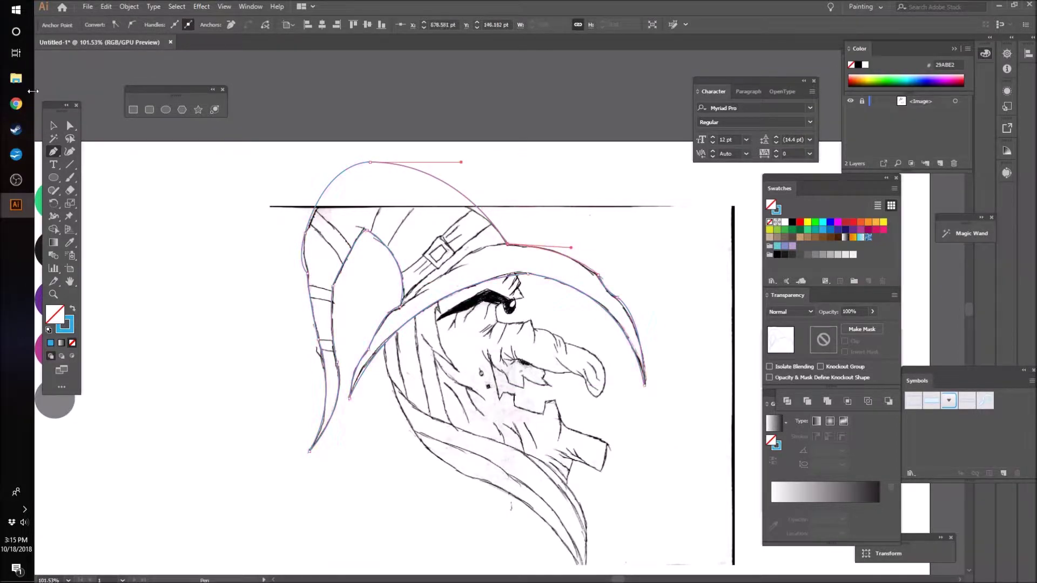
{"action": "key", "text": "v"}
{"action": "left_click", "coordinate": [209, 252]}
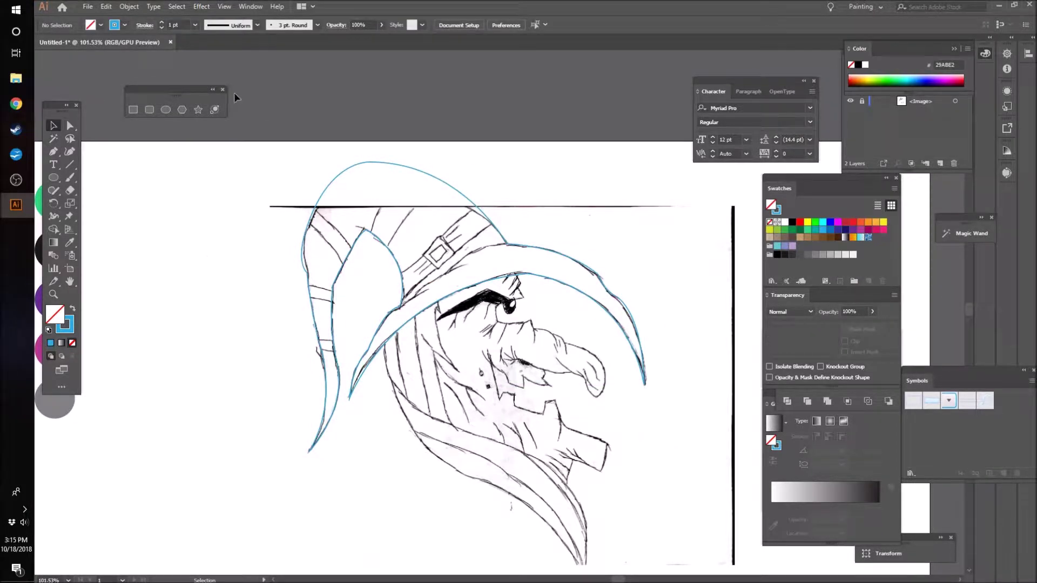
- Fill the traced hat with the near-black swatch 1A1A1A
{"action": "left_click", "coordinate": [520, 209]}
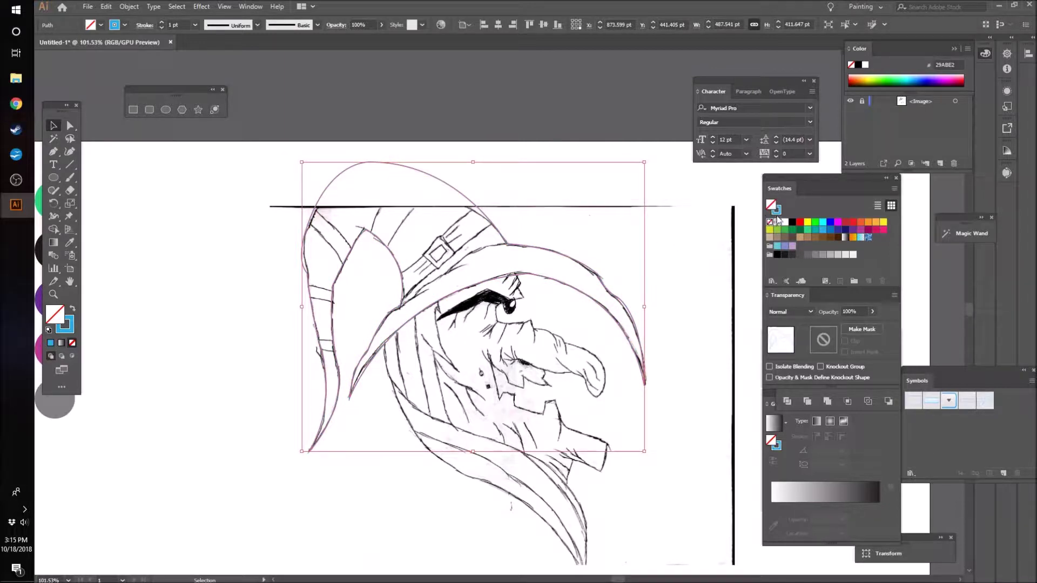
{"action": "left_click", "coordinate": [786, 257]}
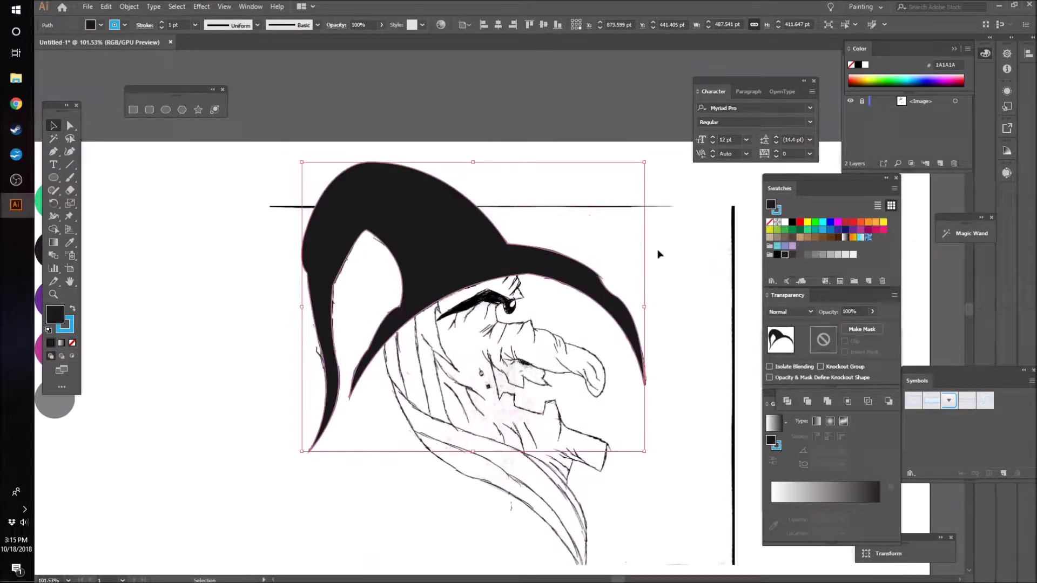
{"action": "left_click", "coordinate": [262, 307]}
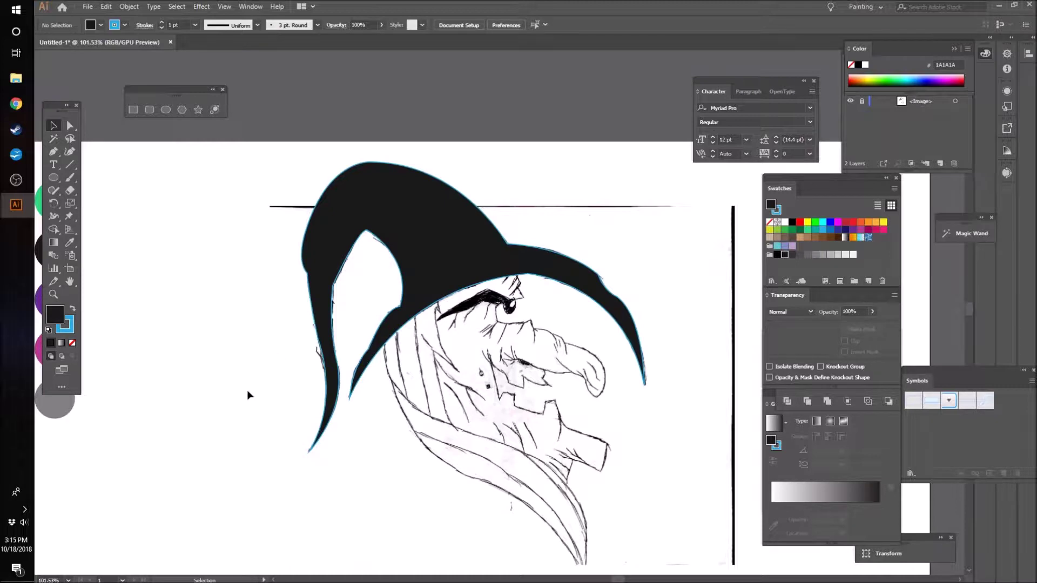
- Apply the purple palette circle's fill and stroke settings to the hat with the Eyedropper
{"action": "key", "text": "z"}
{"action": "left_click", "coordinate": [292, 392], "text": "alt"}
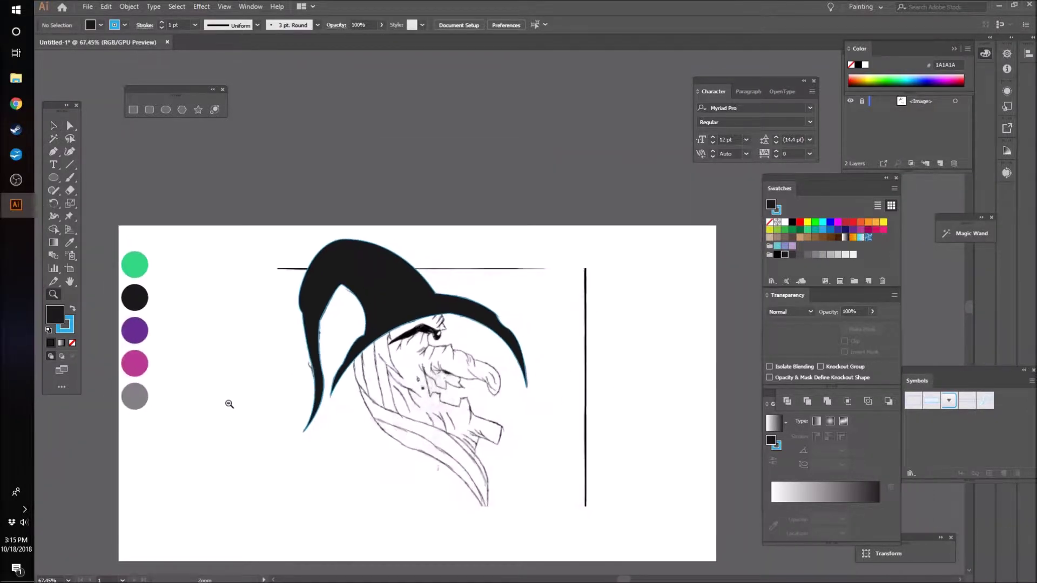
{"action": "left_click", "coordinate": [55, 127]}
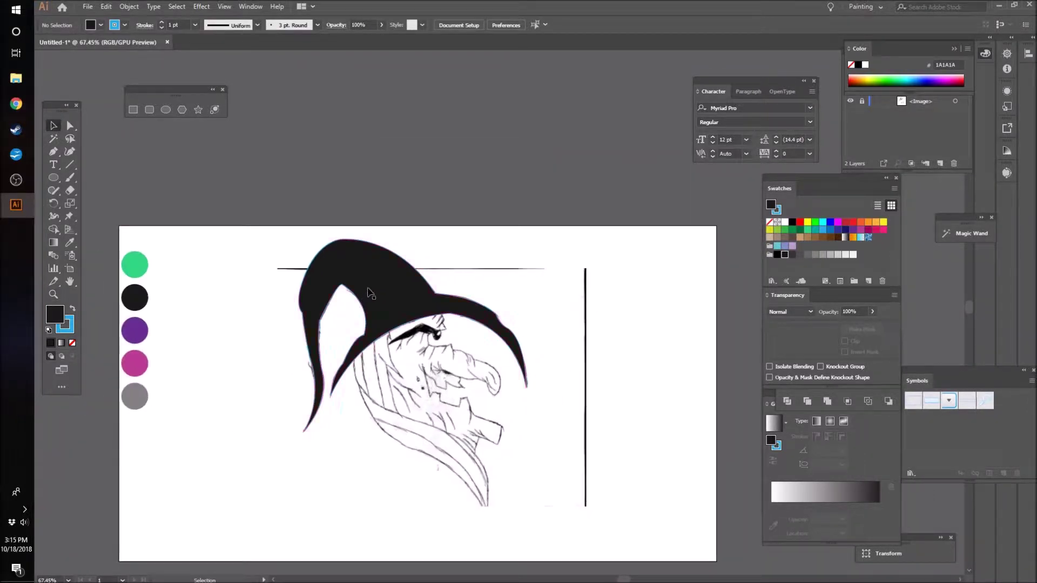
{"action": "left_click", "coordinate": [338, 332]}
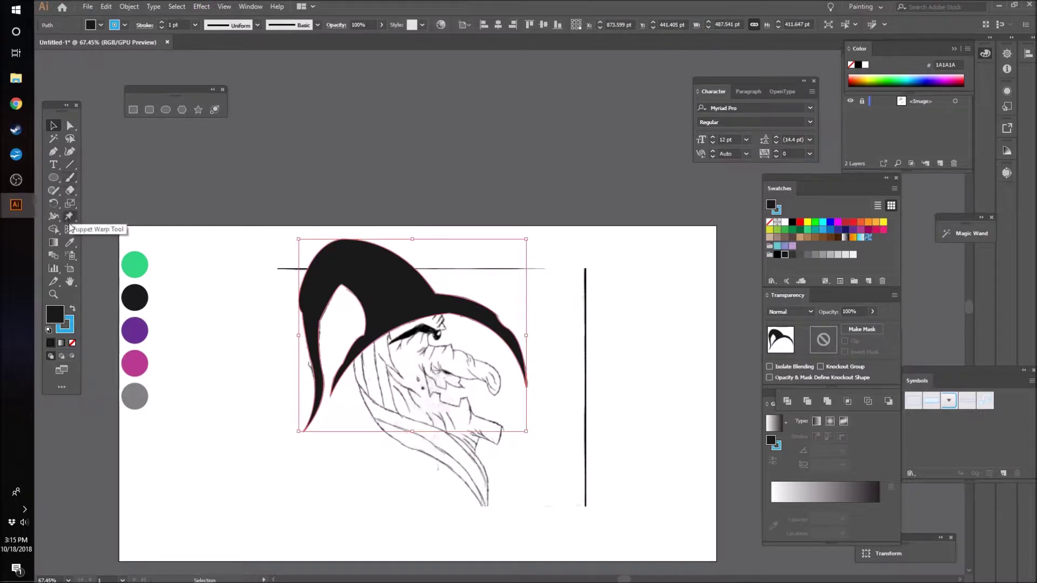
{"action": "left_click", "coordinate": [68, 244]}
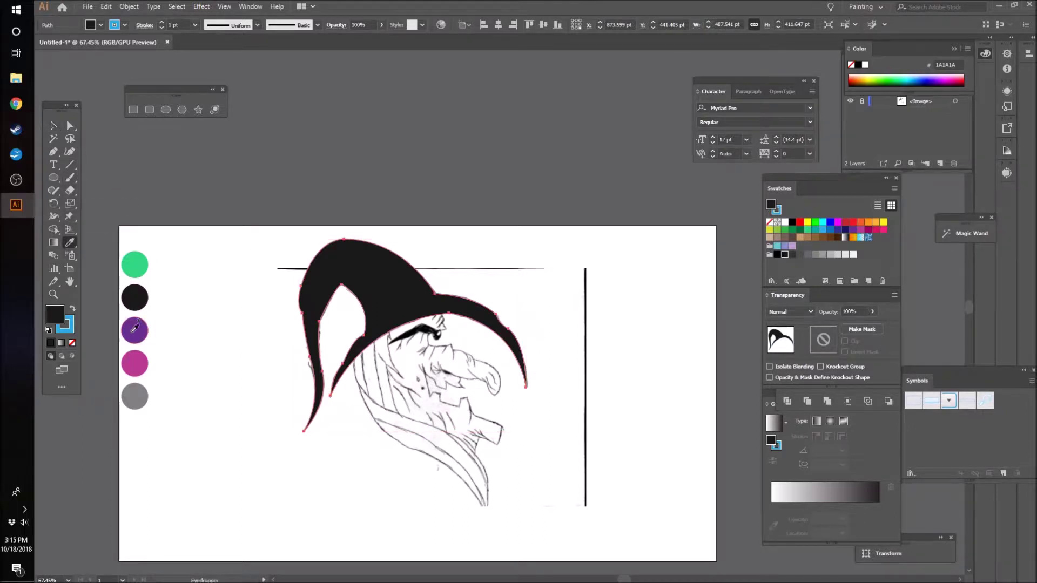
{"action": "left_click", "coordinate": [135, 330]}
{"action": "left_click", "coordinate": [53, 125]}
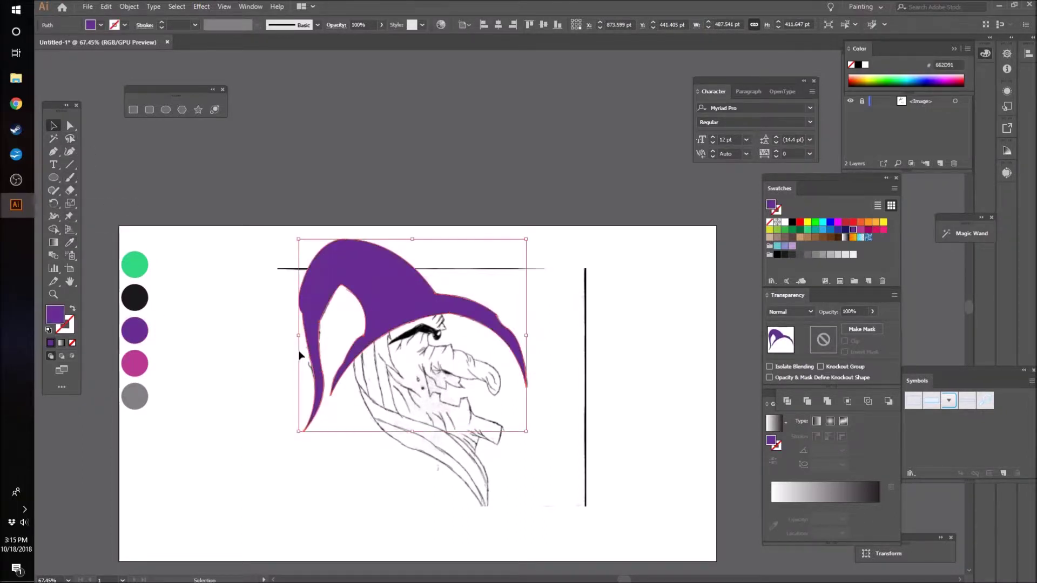
{"action": "left_click", "coordinate": [251, 336]}
- Round the corner on the hat's back edge, above the drooping tip, to a radius of about 113 pt
{"action": "key", "text": "z"}
{"action": "left_click_drag", "start_coordinate": [262, 362], "coordinate": [356, 333]}
{"action": "left_click", "coordinate": [69, 126]}
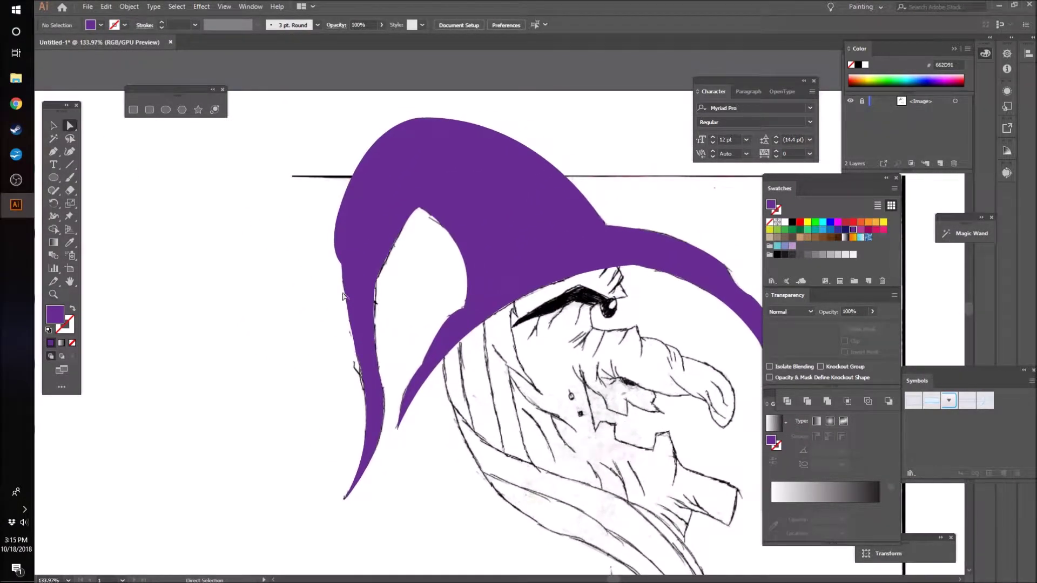
{"action": "left_click", "coordinate": [342, 270]}
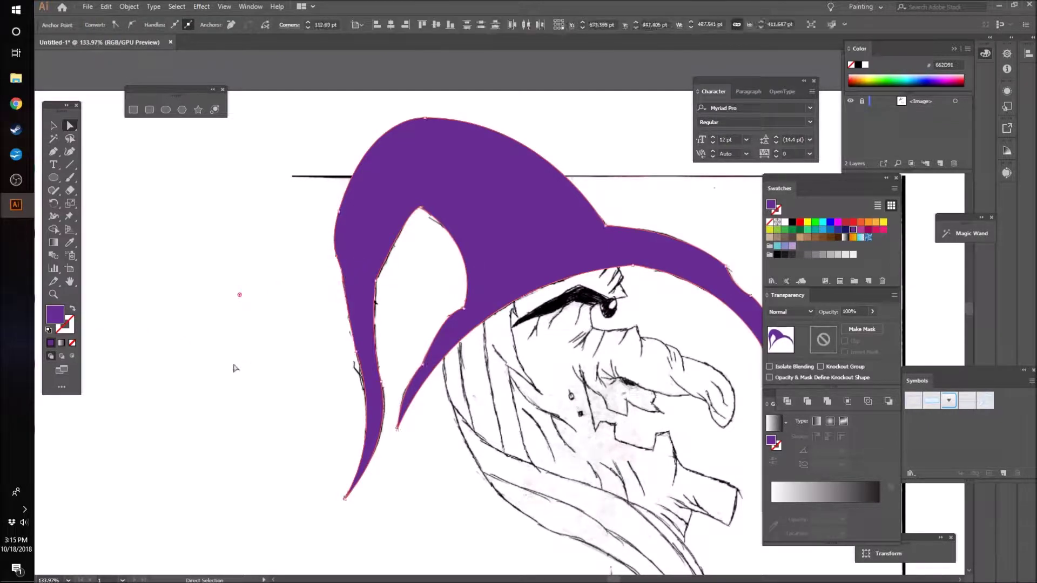
{"action": "left_click", "coordinate": [236, 366]}
- Round the corner where the inner fold meets the brim and the corner near the brim's back point, the latter about 23 pt
{"action": "left_click", "coordinate": [471, 315]}
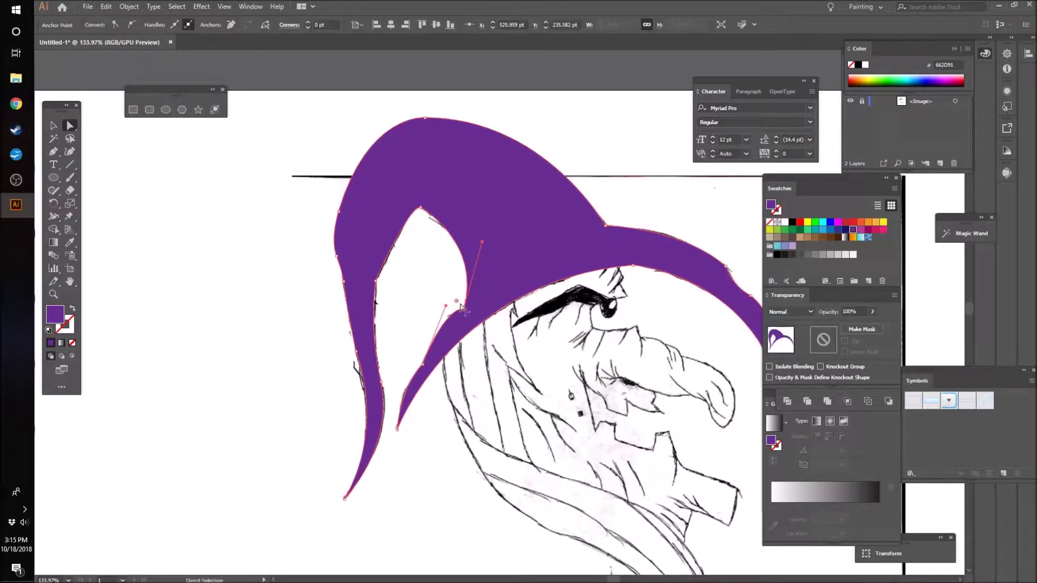
{"action": "left_click", "coordinate": [407, 381]}
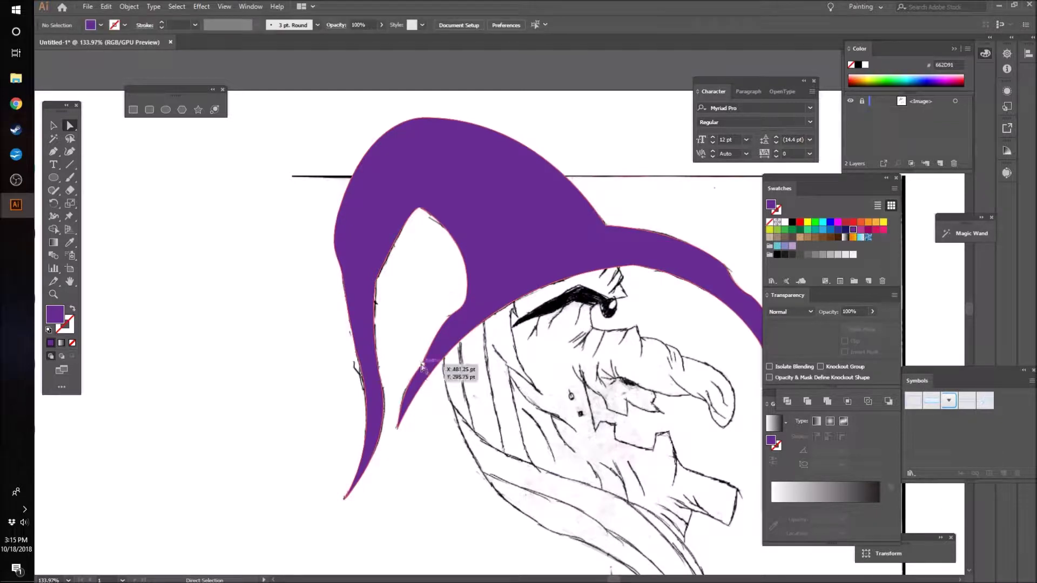
{"action": "left_click", "coordinate": [424, 363]}
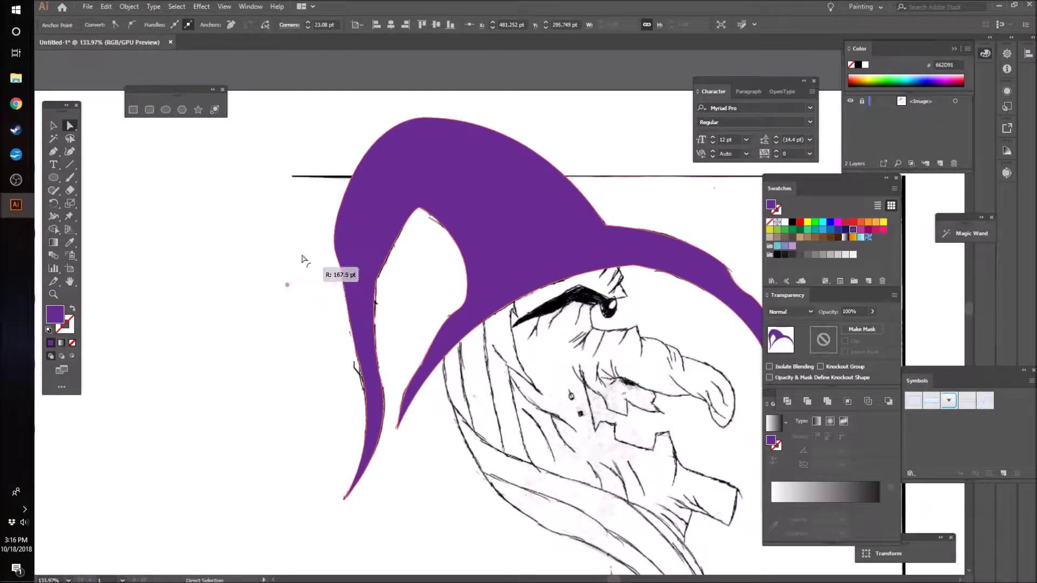
{"action": "left_click", "coordinate": [238, 361]}
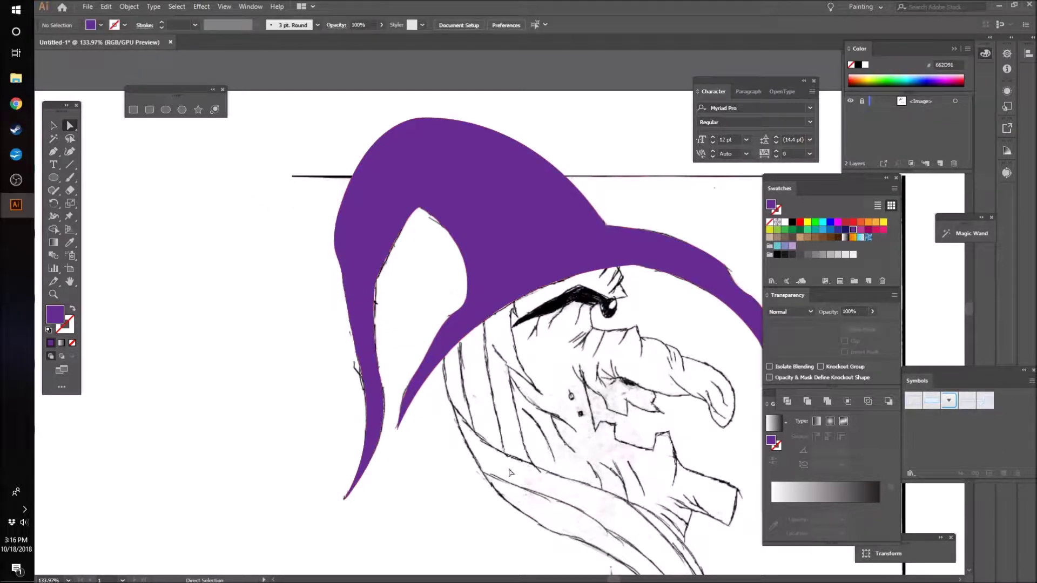
- Round the corner at the middle of the brim's lower edge, above the witch's eye
{"action": "left_click", "coordinate": [484, 189]}
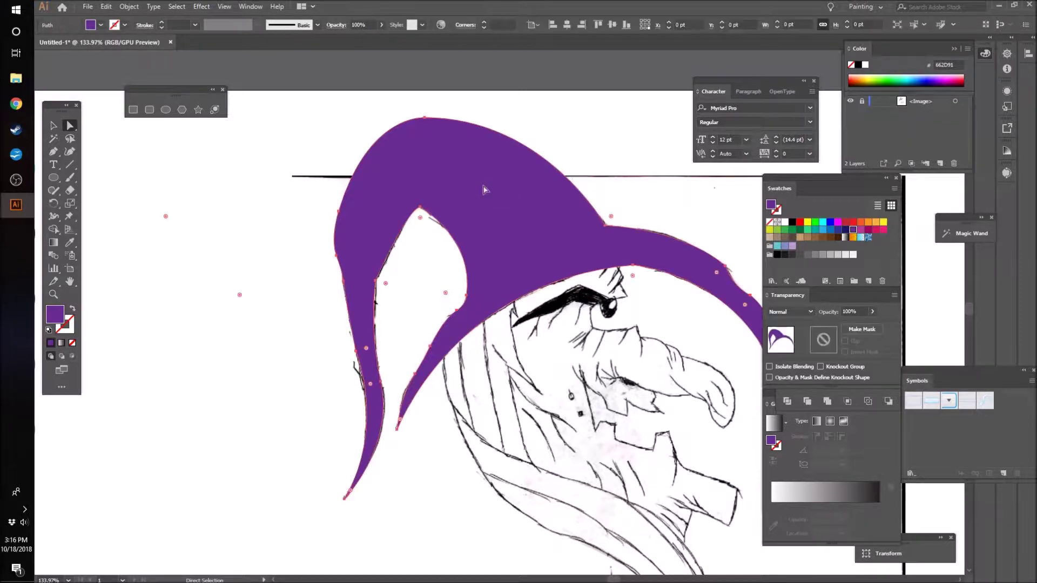
{"action": "left_click", "coordinate": [663, 335]}
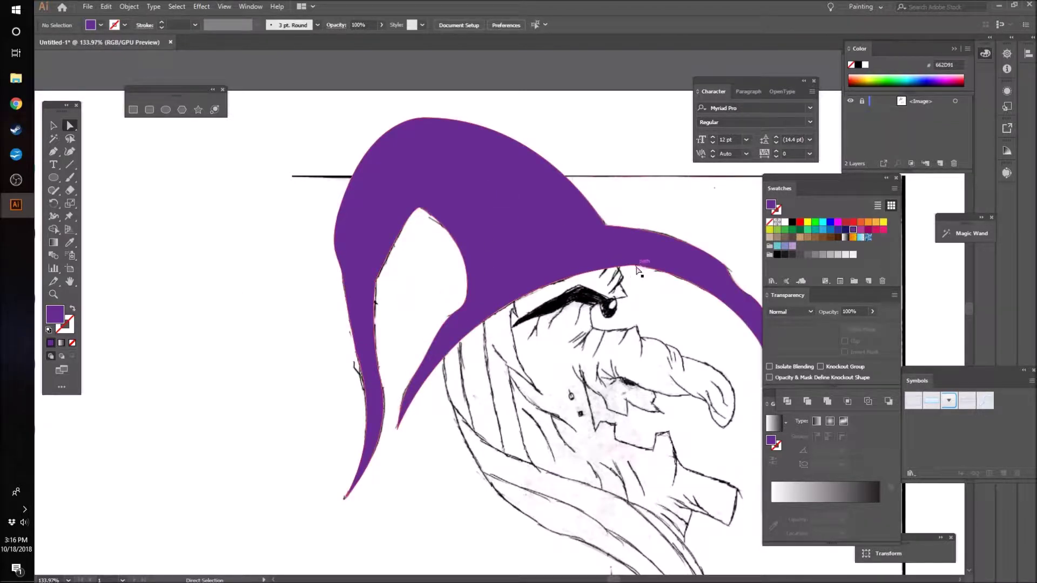
{"action": "left_click", "coordinate": [635, 267]}
{"action": "left_click_drag", "start_coordinate": [633, 278], "coordinate": [643, 390]}
{"action": "left_click", "coordinate": [642, 480]}
- Round the upper corner of the bump on the brim's front outer edge to a radius of about 58 pt
{"action": "left_click_drag", "start_coordinate": [614, 580], "coordinate": [623, 579]}
{"action": "mouse_move", "coordinate": [535, 272]}
{"action": "left_mouse_down"}
{"action": "mouse_move", "coordinate": [513, 283]}
{"action": "mouse_move", "coordinate": [520, 275]}
{"action": "left_mouse_up"}
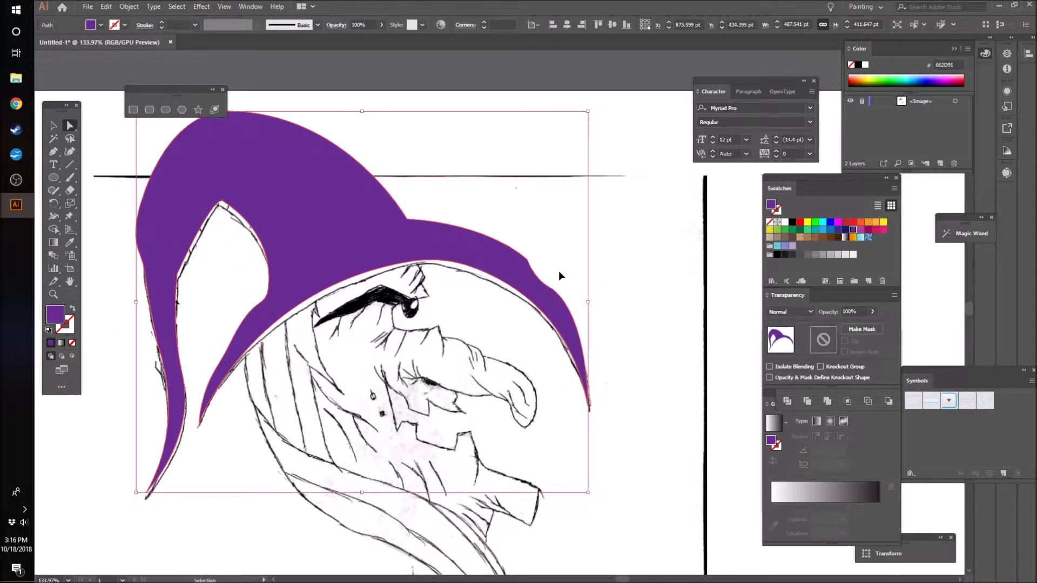
{"action": "left_click", "coordinate": [618, 266]}
{"action": "left_click", "coordinate": [530, 268]}
{"action": "left_click_drag", "start_coordinate": [519, 274], "coordinate": [476, 296]}
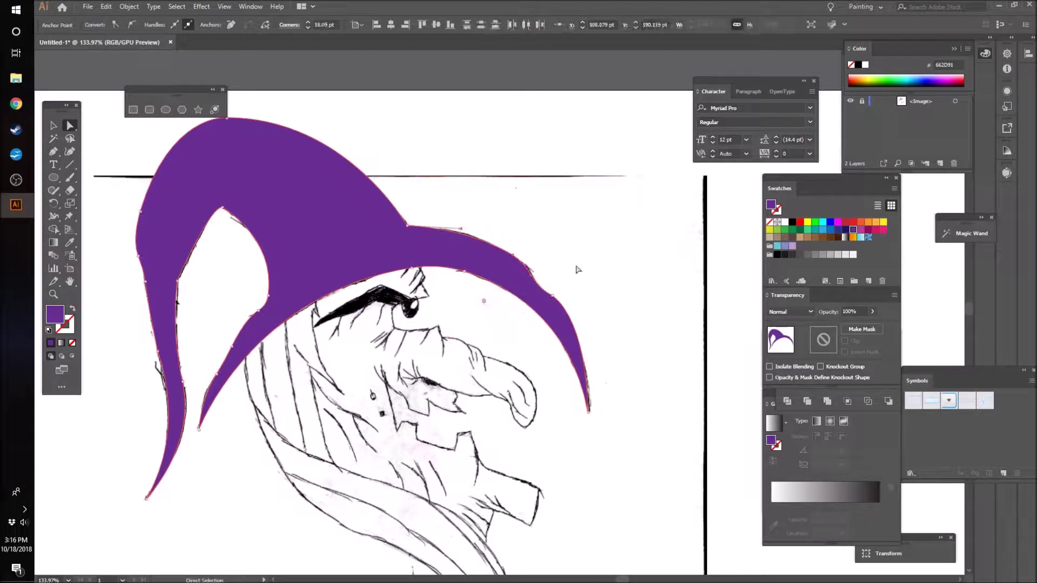
- Round the lower corner of the bump on the brim's front outer edge and deselect the hat
{"action": "left_click", "coordinate": [560, 297]}
{"action": "left_click", "coordinate": [552, 303]}
{"action": "left_click_drag", "start_coordinate": [546, 307], "coordinate": [523, 369]}
{"action": "left_click", "coordinate": [641, 296]}
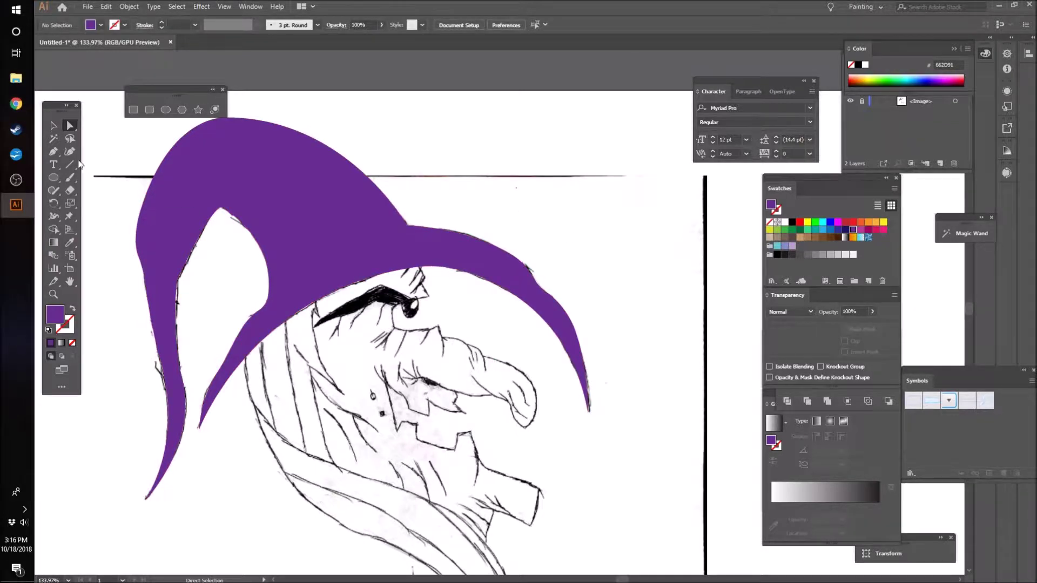
- Give the hat shape no fill and a light blue 29ABE2 stroke, and deselect it
{"action": "left_click", "coordinate": [67, 331]}
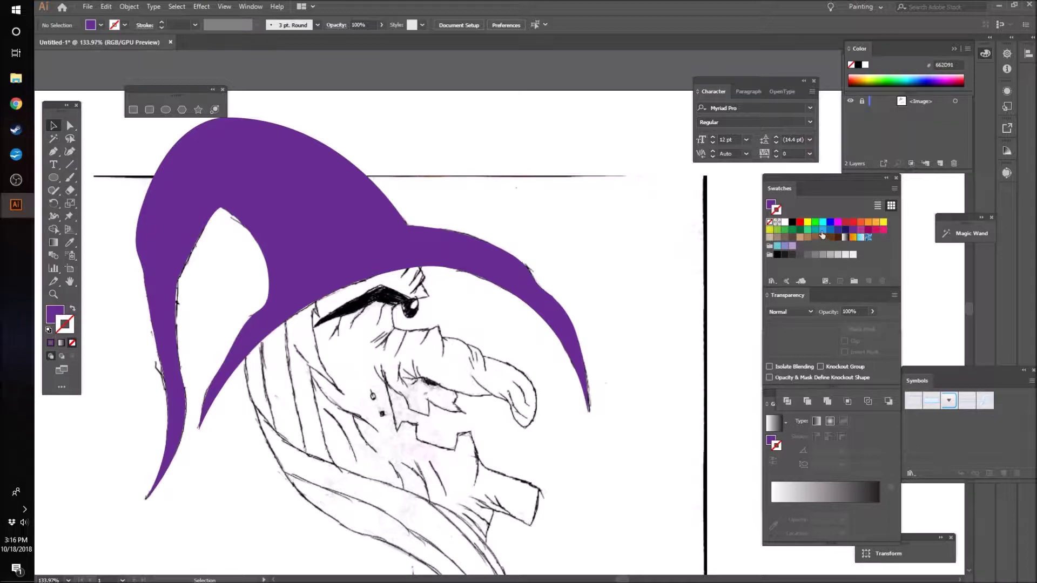
{"action": "left_click", "coordinate": [823, 230]}
{"action": "left_click", "coordinate": [771, 206]}
{"action": "left_click", "coordinate": [769, 222]}
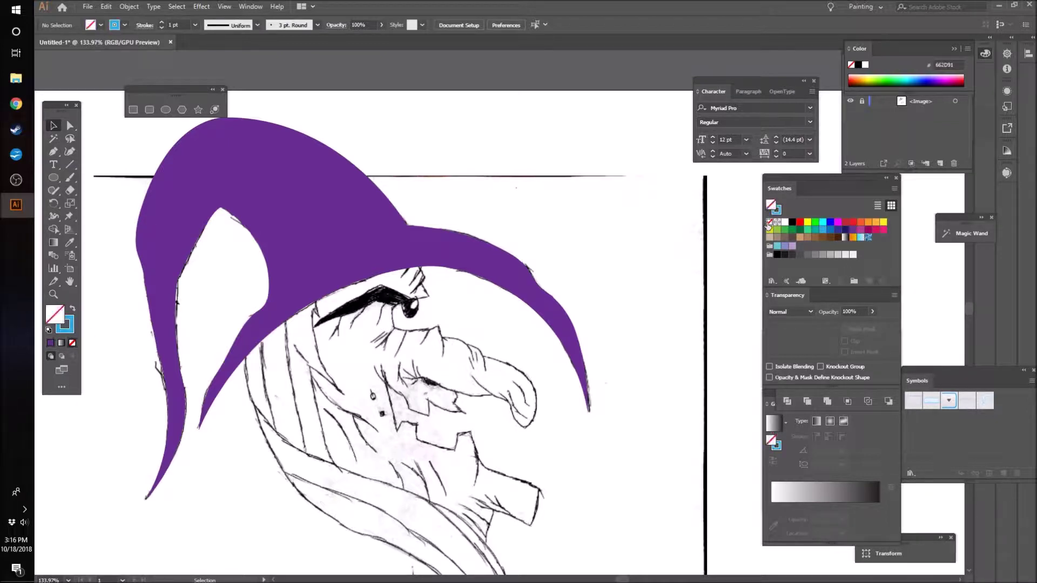
{"action": "left_click", "coordinate": [395, 235]}
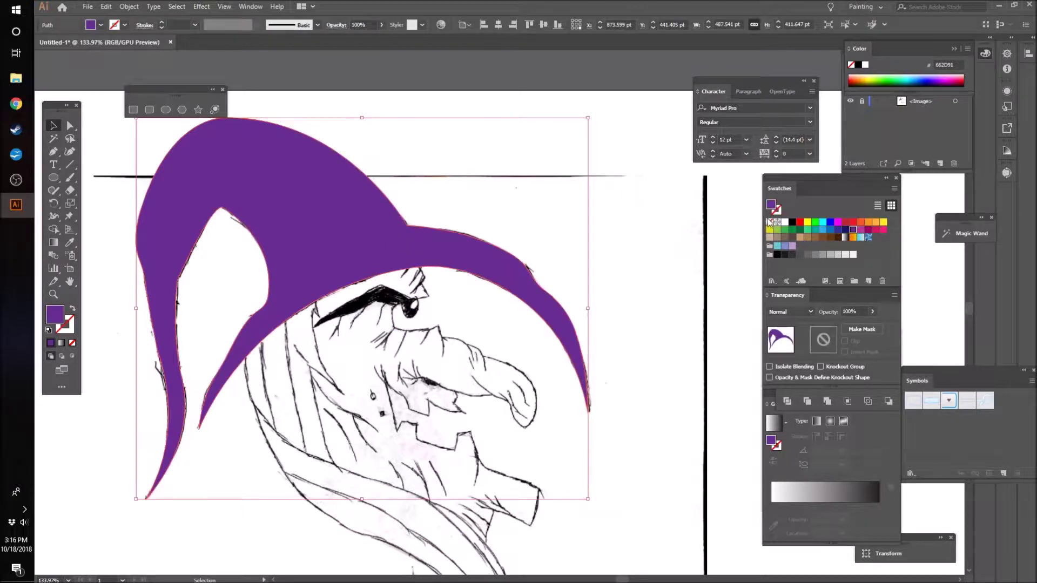
{"action": "left_click", "coordinate": [769, 222]}
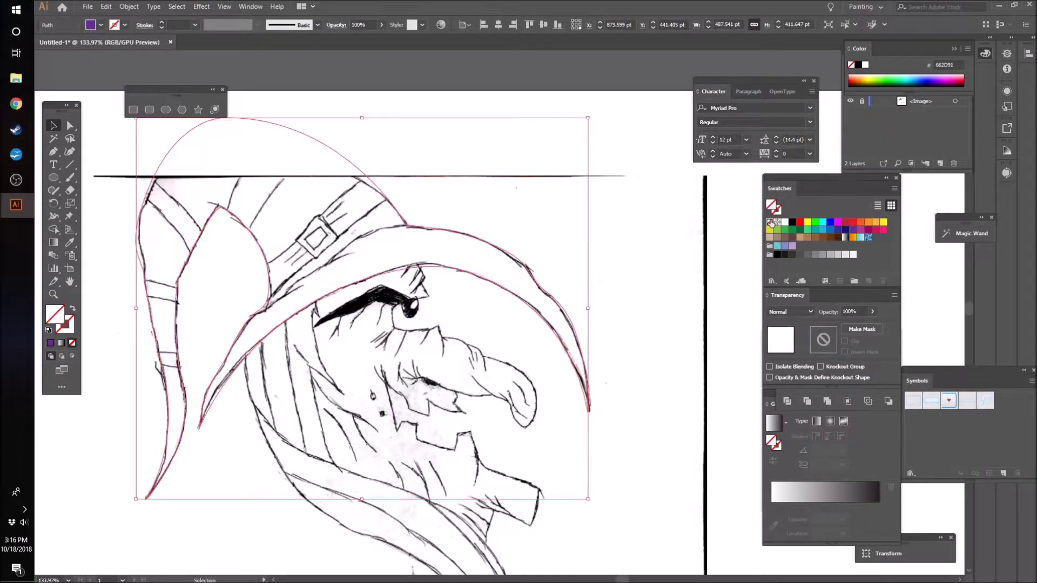
{"action": "left_click", "coordinate": [821, 231]}
{"action": "left_click", "coordinate": [630, 195]}
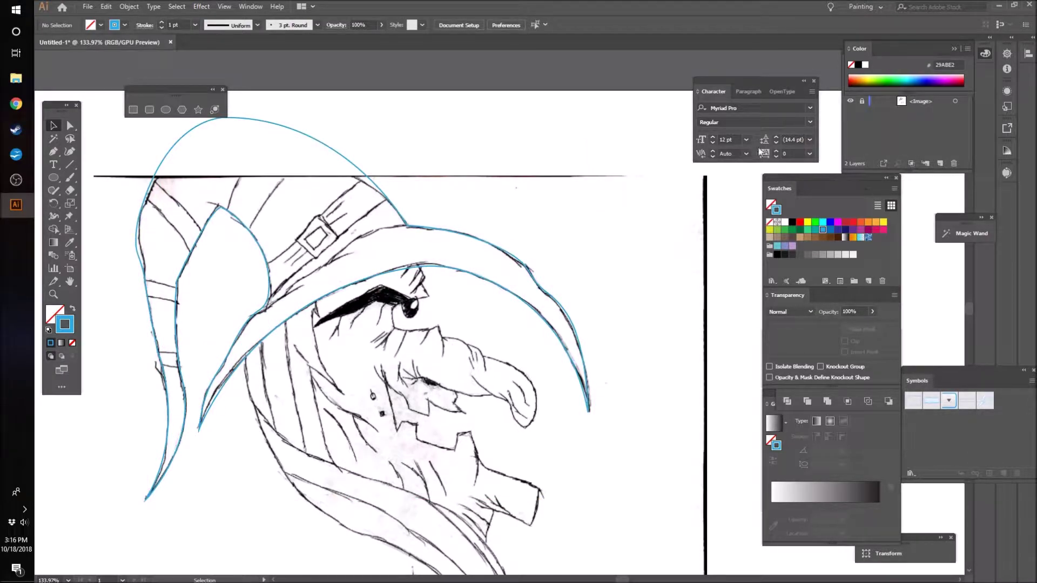
- Outline the hat band section in front of the buckle with the Pen tool, extending past the hat's front edge, and deselect it
{"action": "key", "text": "p"}
{"action": "left_click_drag", "start_coordinate": [377, 167], "coordinate": [373, 170]}
{"action": "left_click_drag", "start_coordinate": [341, 206], "coordinate": [322, 219]}
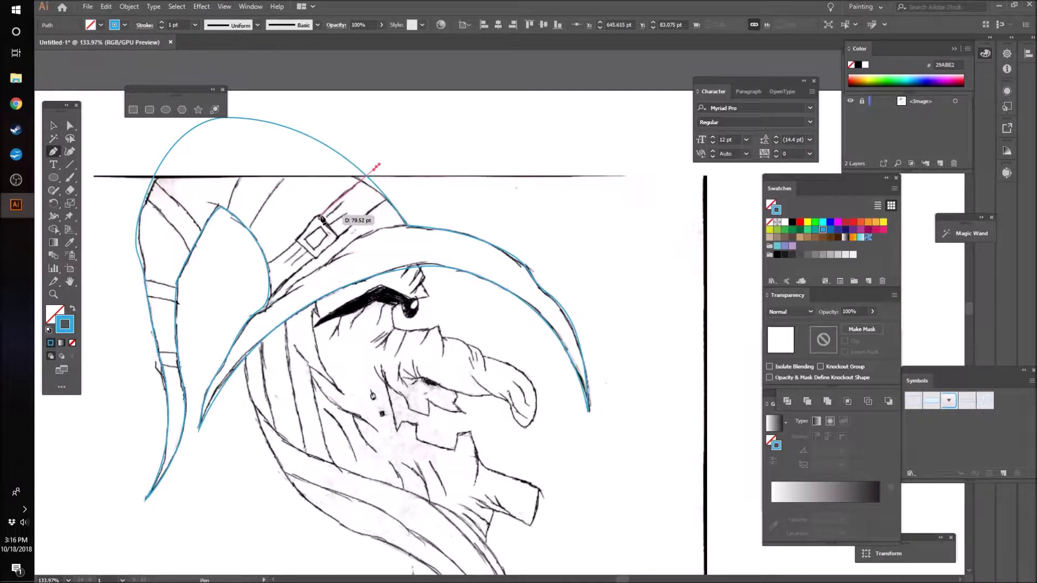
{"action": "left_click", "coordinate": [321, 215]}
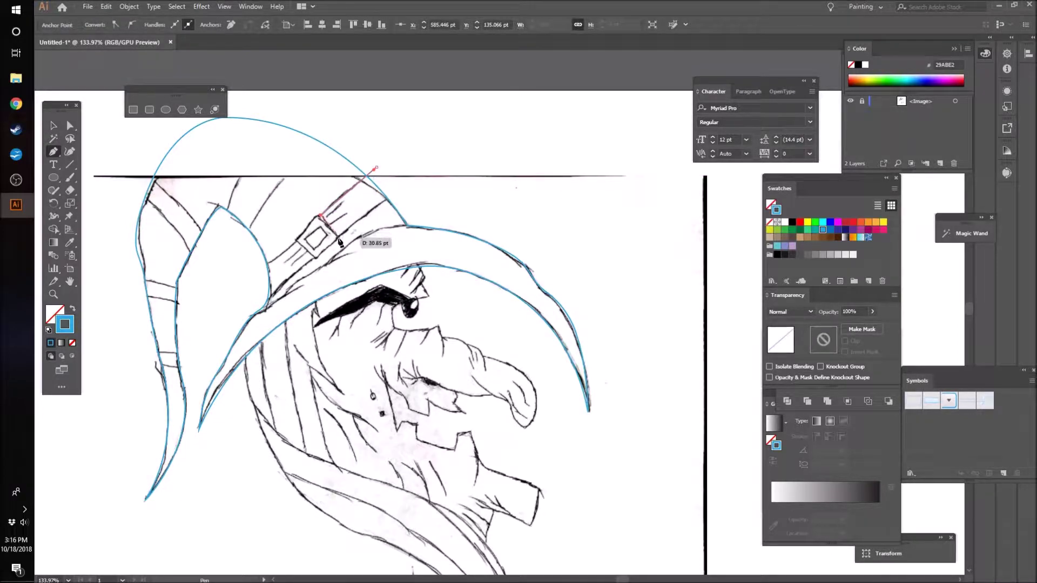
{"action": "left_click_drag", "start_coordinate": [341, 241], "coordinate": [340, 242]}
{"action": "left_click_drag", "start_coordinate": [425, 182], "coordinate": [464, 176]}
{"action": "left_click", "coordinate": [426, 183]}
{"action": "left_click_drag", "start_coordinate": [377, 168], "coordinate": [371, 167]}
{"action": "left_click", "coordinate": [53, 126]}
{"action": "left_click", "coordinate": [107, 304]}
- Outline the hat band section behind the buckle as a closed Pen shape running under the buckle and past the inner fold
{"action": "key", "text": "z"}
{"action": "left_click", "coordinate": [317, 252]}
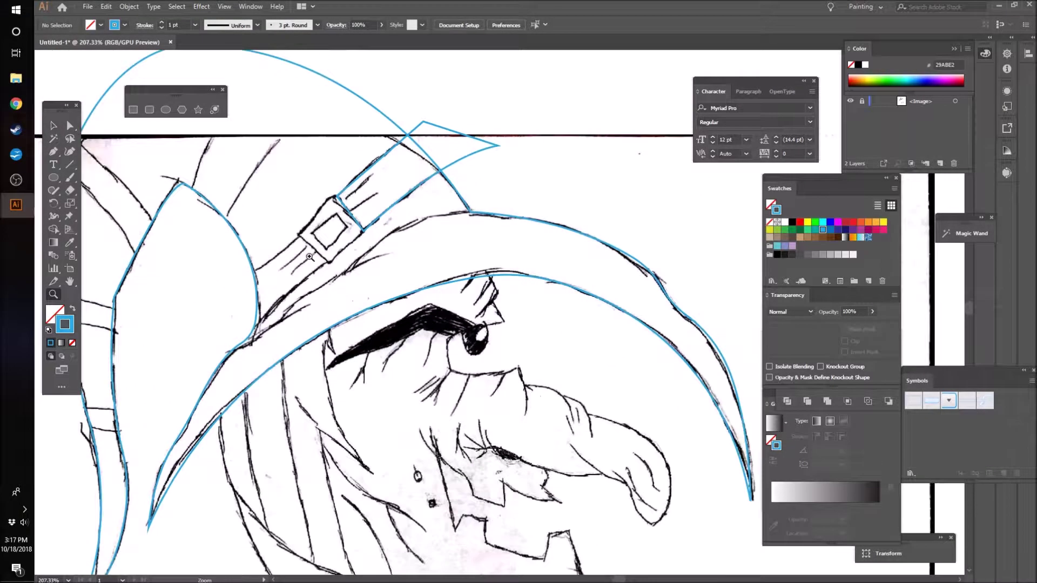
{"action": "key", "text": "p"}
{"action": "left_click", "coordinate": [299, 236]}
{"action": "left_click_drag", "start_coordinate": [222, 292], "coordinate": [176, 319]}
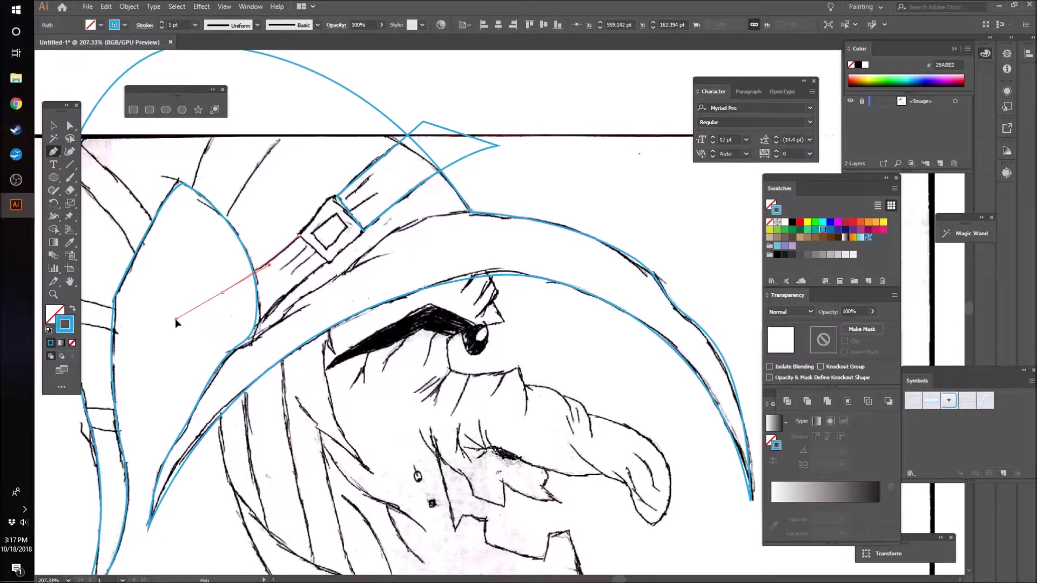
{"action": "left_click", "coordinate": [222, 292]}
{"action": "left_click", "coordinate": [236, 335]}
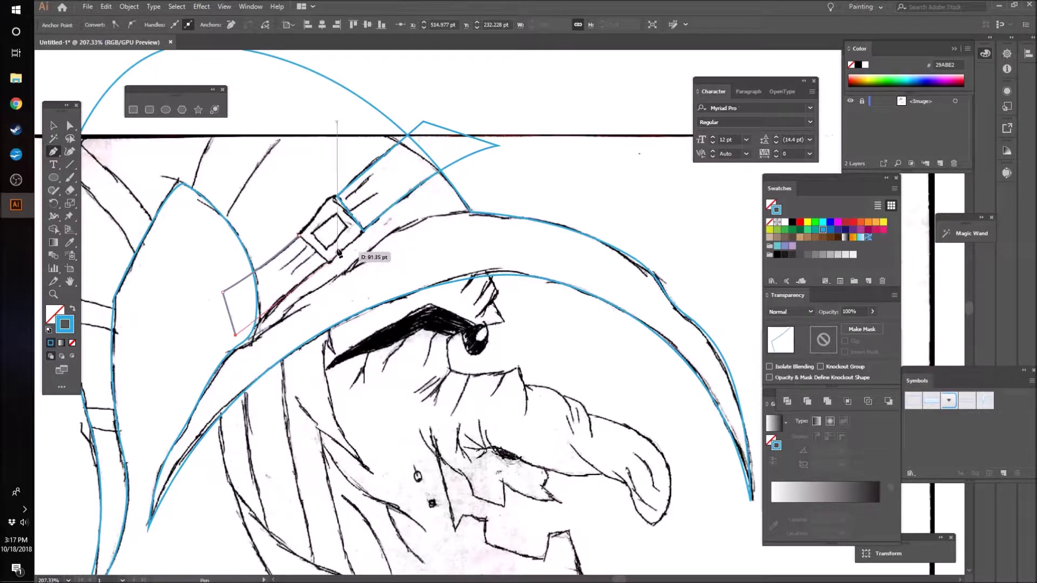
{"action": "left_click", "coordinate": [379, 219]}
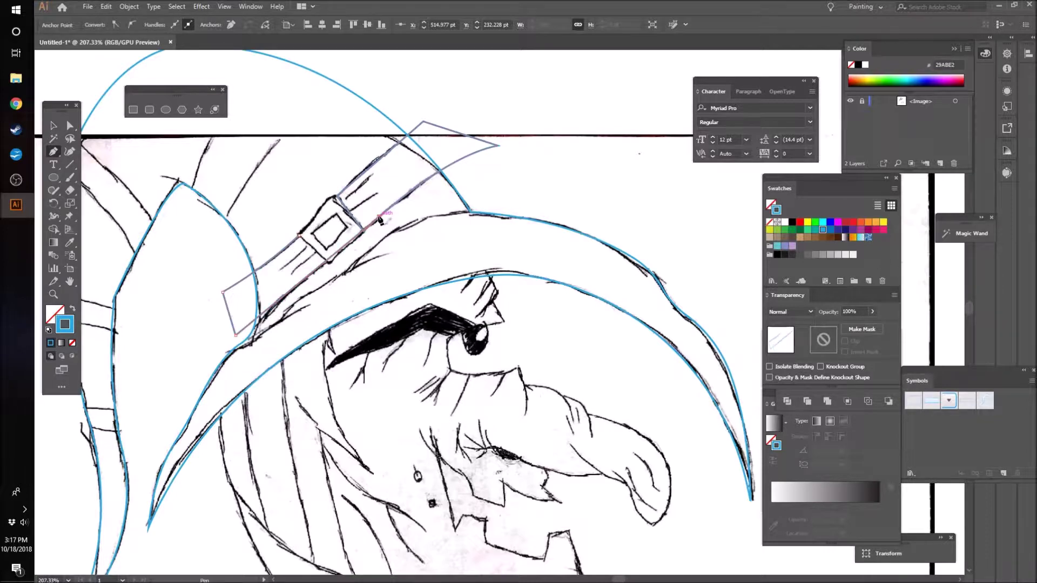
{"action": "left_click", "coordinate": [353, 194]}
{"action": "left_click", "coordinate": [299, 234]}
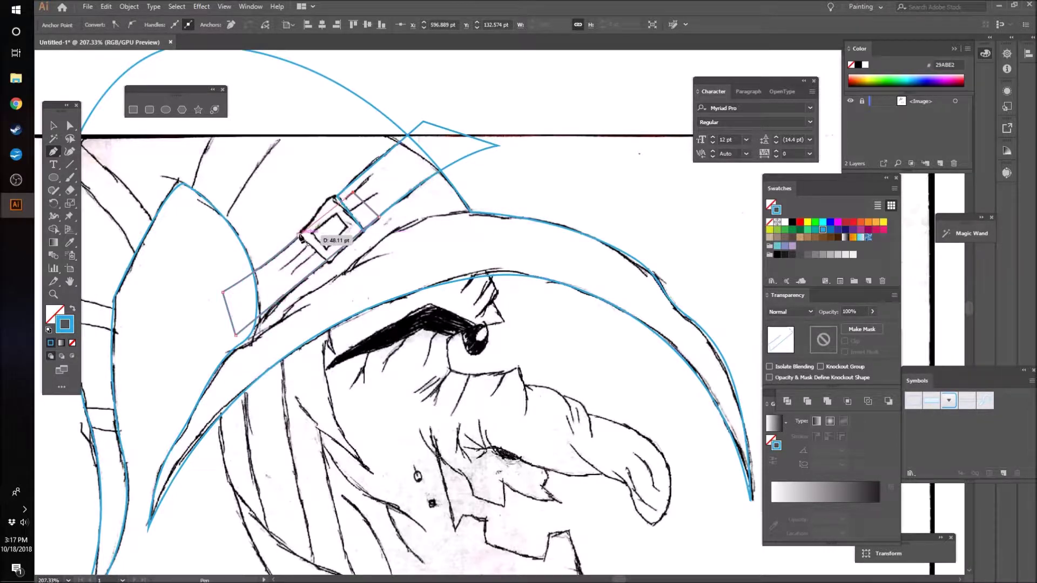
{"action": "left_click", "coordinate": [53, 125]}
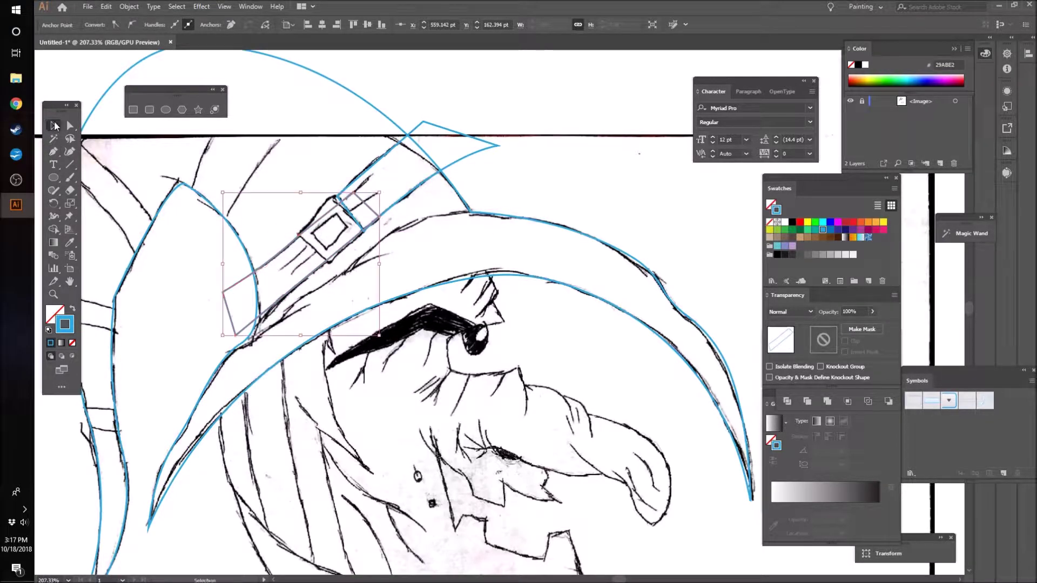
{"action": "left_click", "coordinate": [539, 92]}
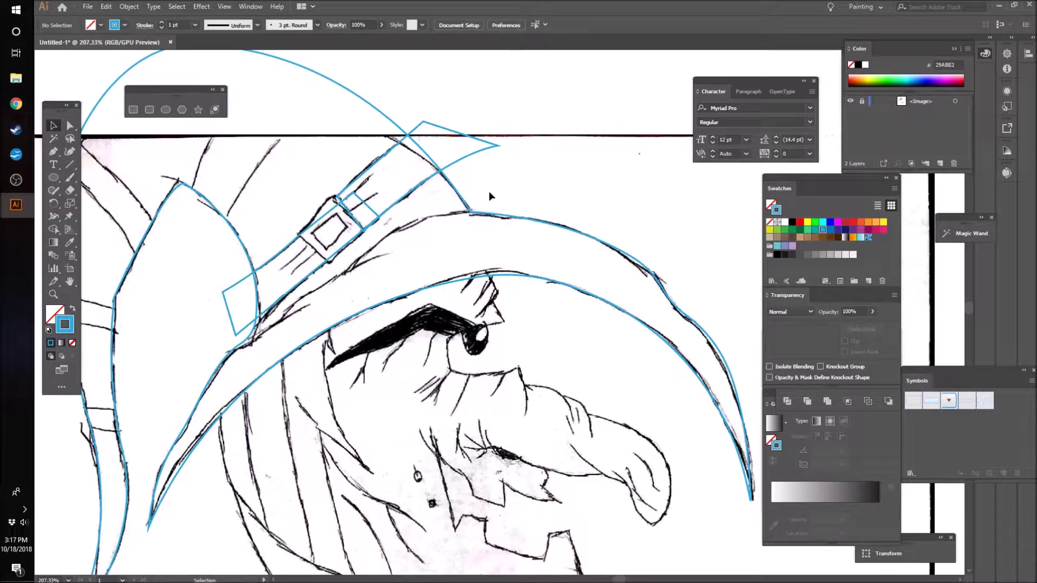
- Draw a square about 43 pt wide in the empty area above the hat's brim
{"action": "left_click_drag", "start_coordinate": [54, 178], "coordinate": [97, 178]}
{"action": "scroll", "coordinate": [537, 155], "scroll_direction": "up", "scroll_amount": 3}
{"action": "left_click_drag", "start_coordinate": [448, 115], "coordinate": [509, 176]}
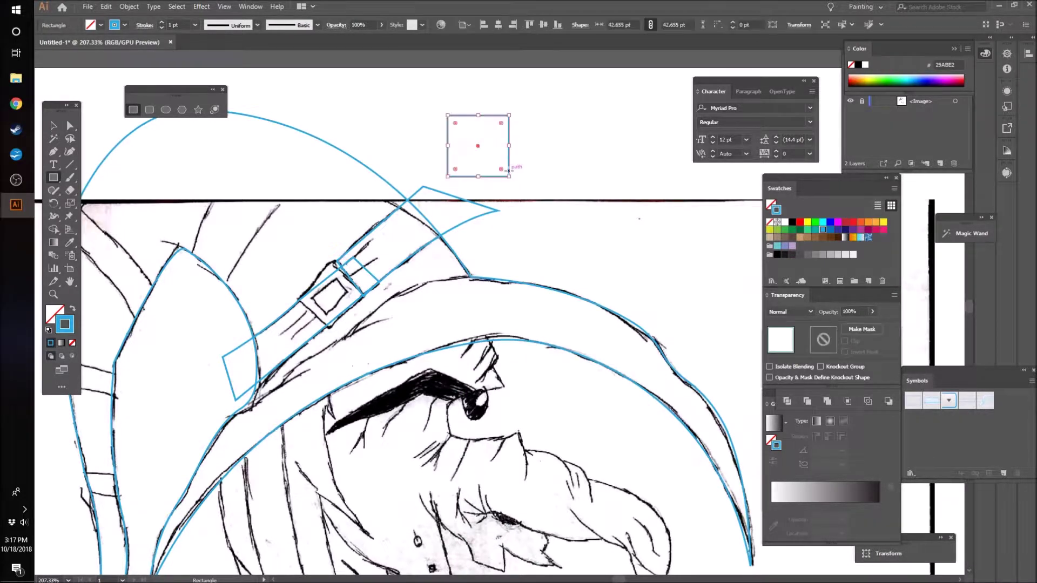
- Rotate the square onto the sketched buckle, shrink its sides to match the buckle's outer outline, and deselect it
{"action": "key", "text": "v"}
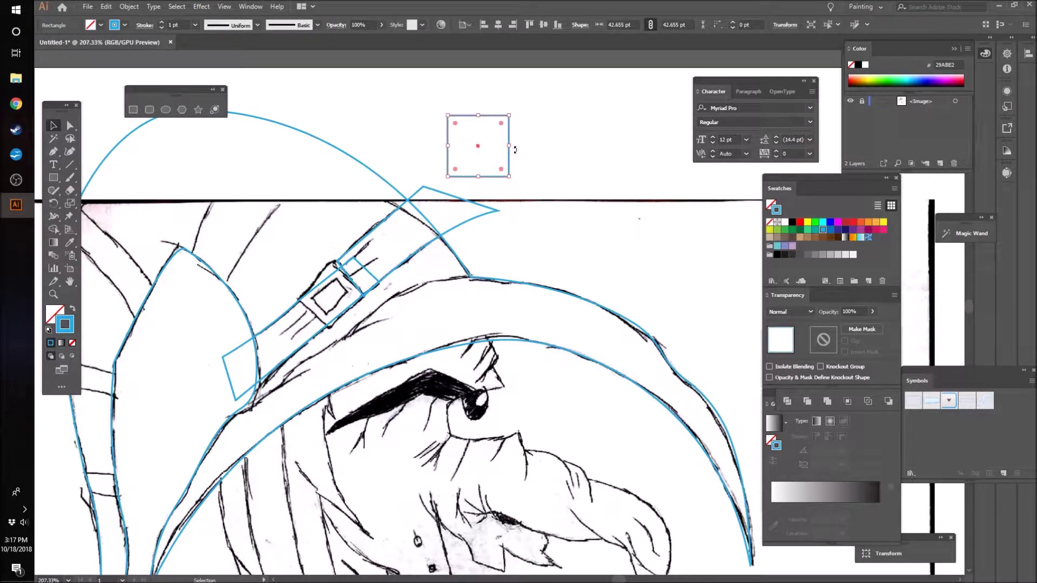
{"action": "key", "text": "r"}
{"action": "left_click_drag", "start_coordinate": [509, 164], "coordinate": [364, 287]}
{"action": "key", "text": "v"}
{"action": "key", "text": "r"}
{"action": "key", "text": "v"}
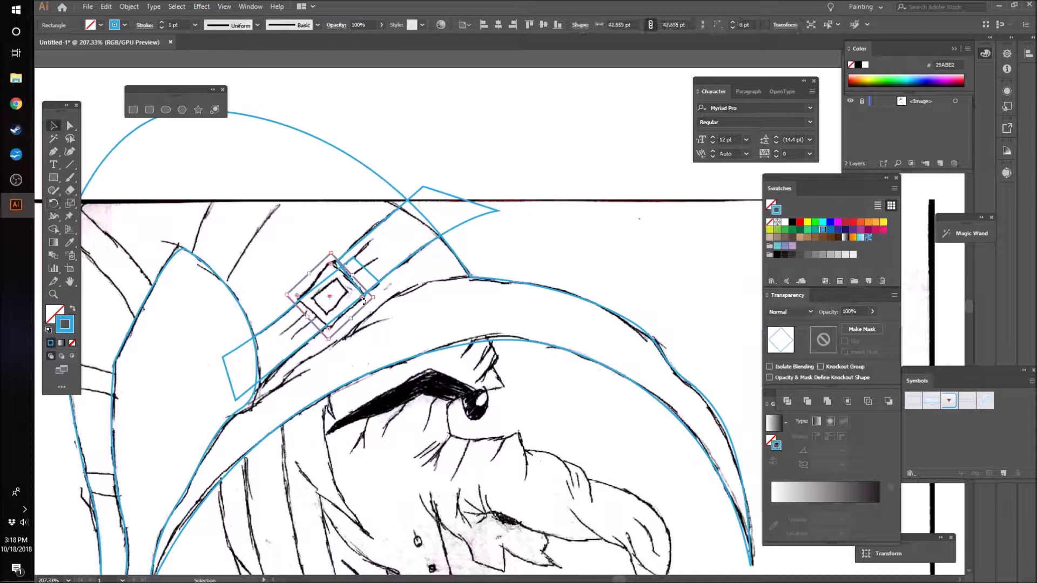
{"action": "left_click_drag", "start_coordinate": [308, 273], "coordinate": [312, 277]}
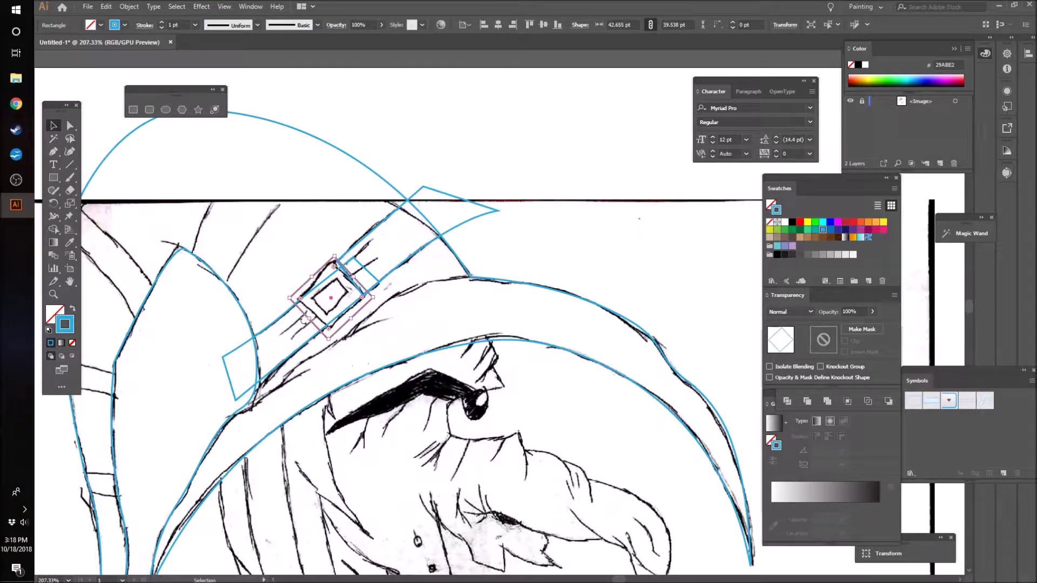
{"action": "left_click_drag", "start_coordinate": [309, 321], "coordinate": [349, 312]}
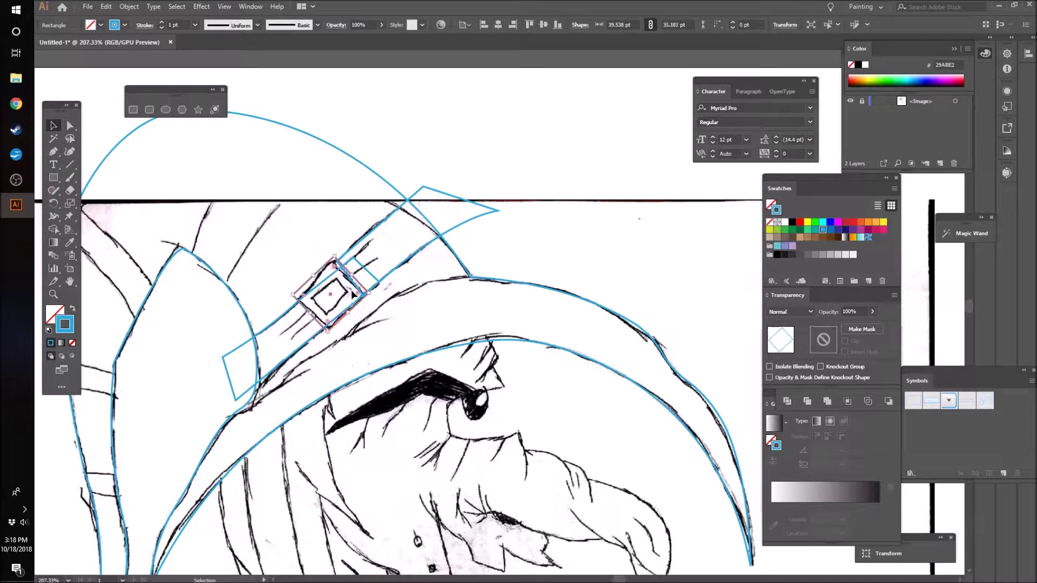
{"action": "left_click", "coordinate": [502, 146]}
- Place a smaller copy of the buckle square over the buckle's inner opening and delete the spare copy above the hat
{"action": "left_click_drag", "start_coordinate": [345, 322], "coordinate": [530, 162]}
{"action": "left_click_drag", "start_coordinate": [521, 95], "coordinate": [343, 307]}
{"action": "left_click", "coordinate": [523, 143]}
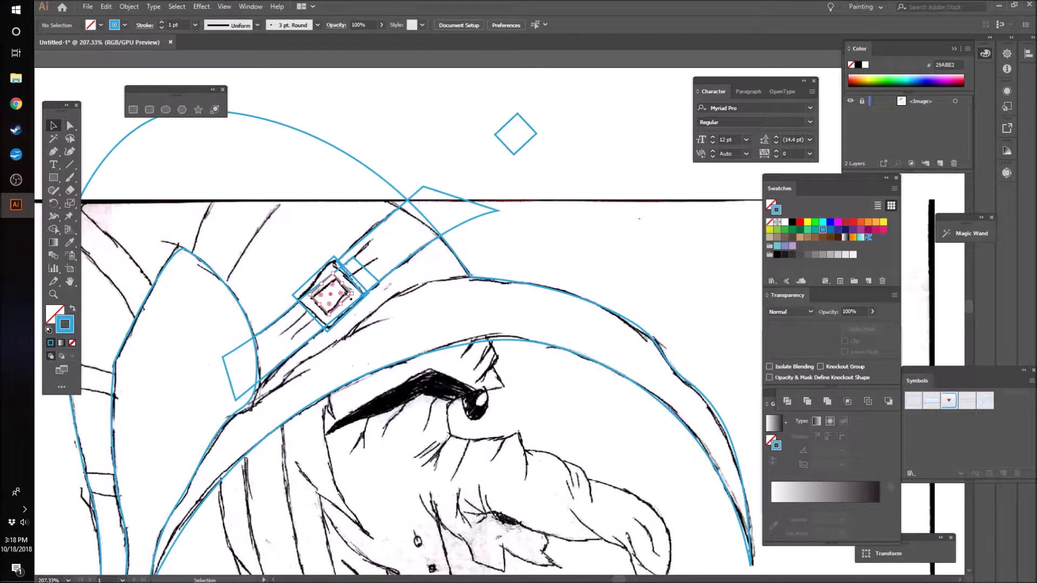
{"action": "key", "text": "Delete"}
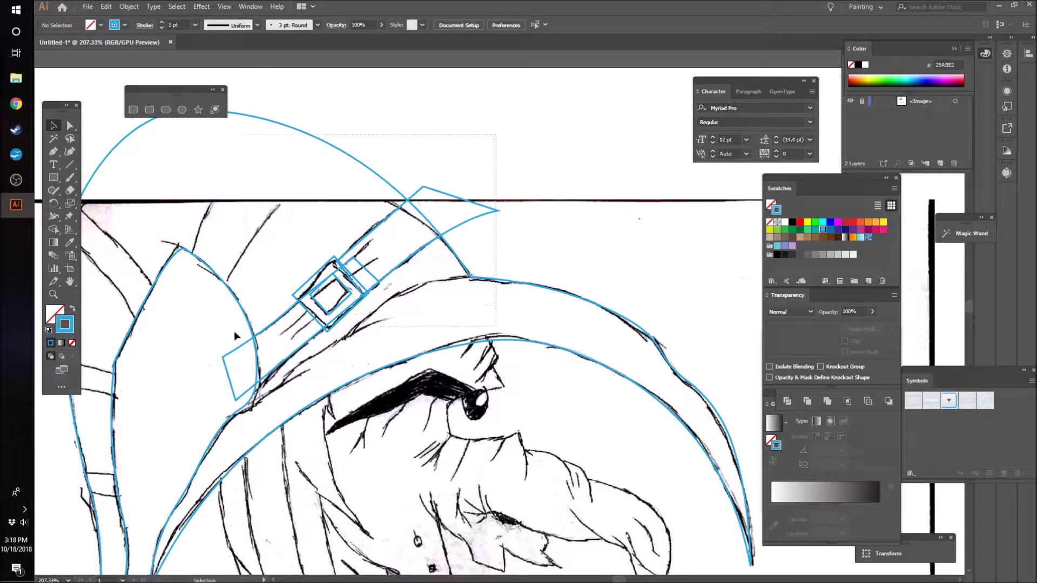
- Select the hat, band and buckle shapes and remove the band ends sticking out of the hat with the Shape Builder tool
{"action": "left_click_drag", "start_coordinate": [178, 372], "coordinate": [172, 365]}
{"action": "key", "text": "shift+m"}
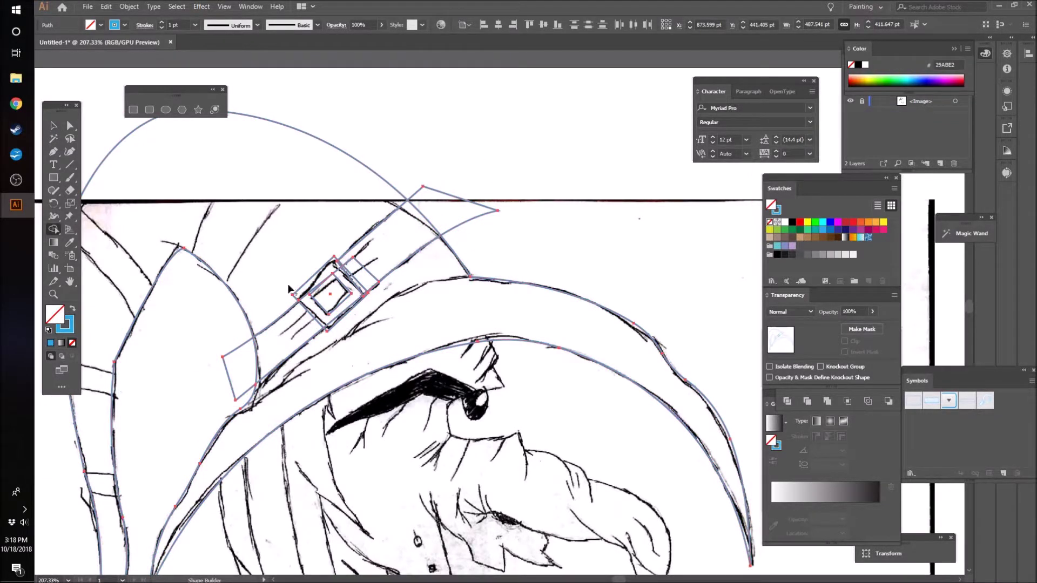
{"action": "left_click", "coordinate": [456, 205], "text": "alt"}
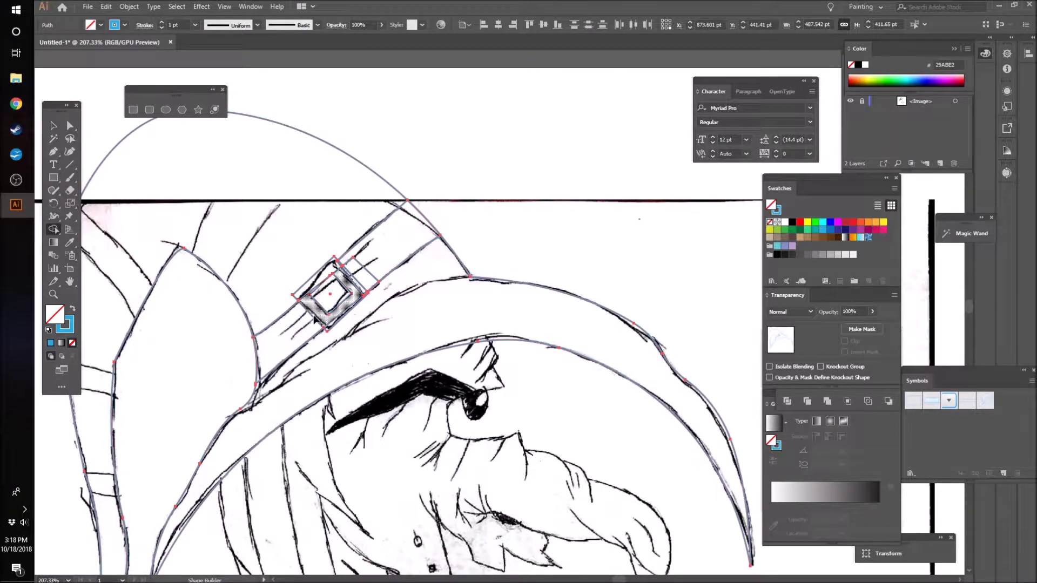
- Merge the overlapping pieces around the buckle into one clean frame with Shape Builder and deselect everything
{"action": "left_click_drag", "start_coordinate": [312, 308], "coordinate": [304, 301]}
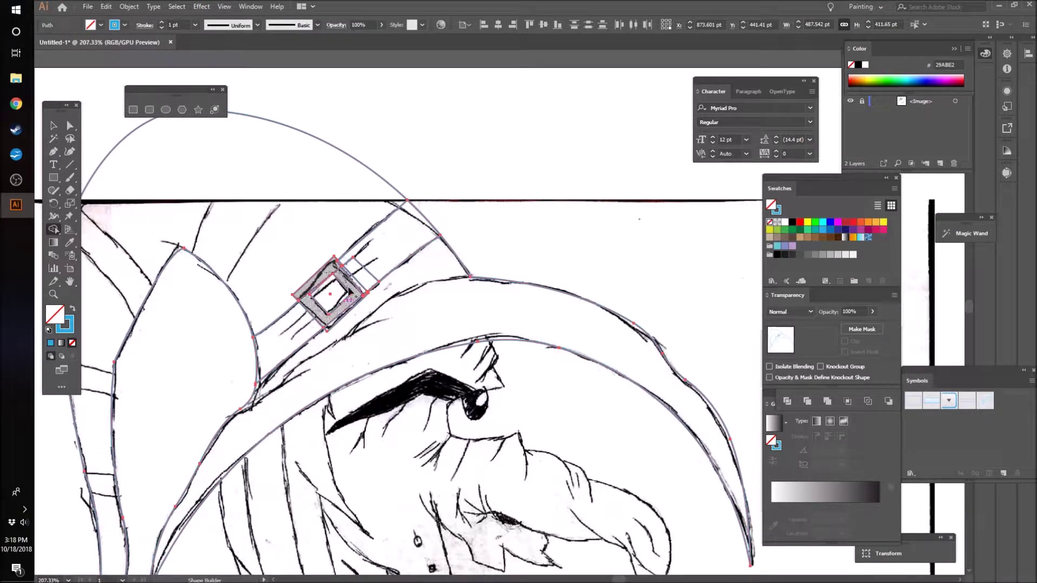
{"action": "left_click", "coordinate": [326, 328]}
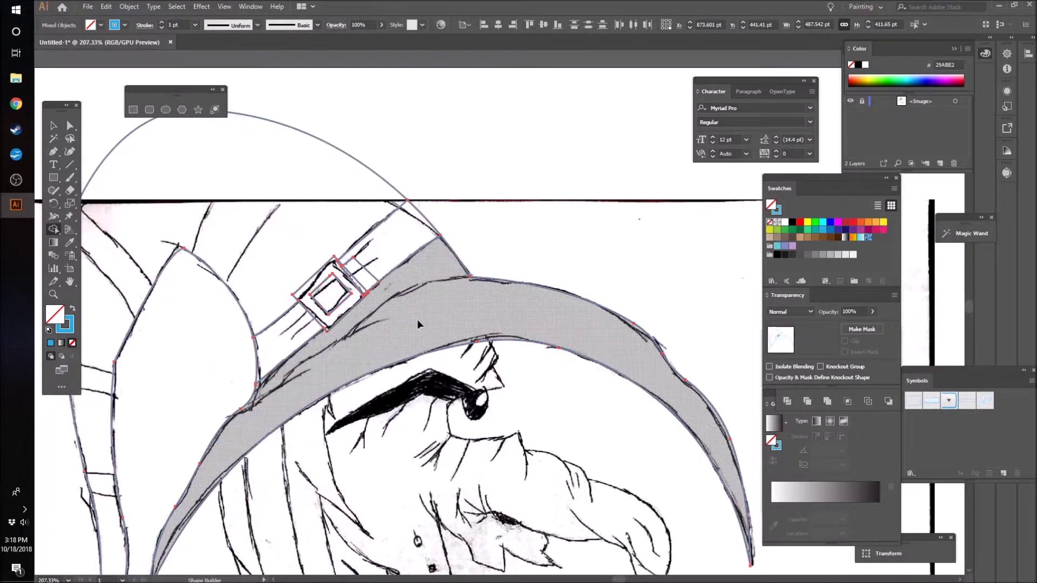
{"action": "key", "text": "ctrl+z"}
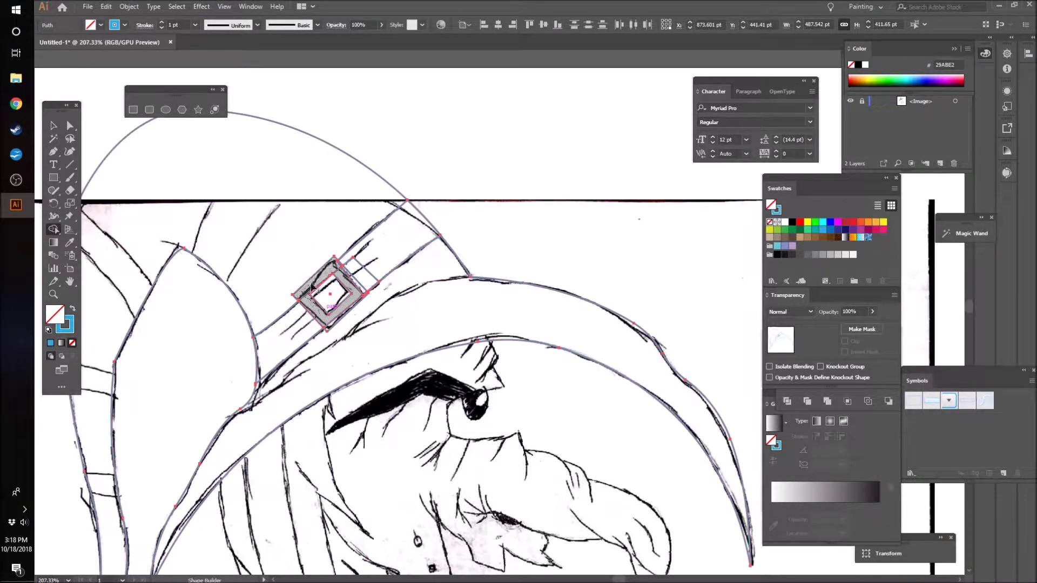
{"action": "left_click", "coordinate": [340, 319]}
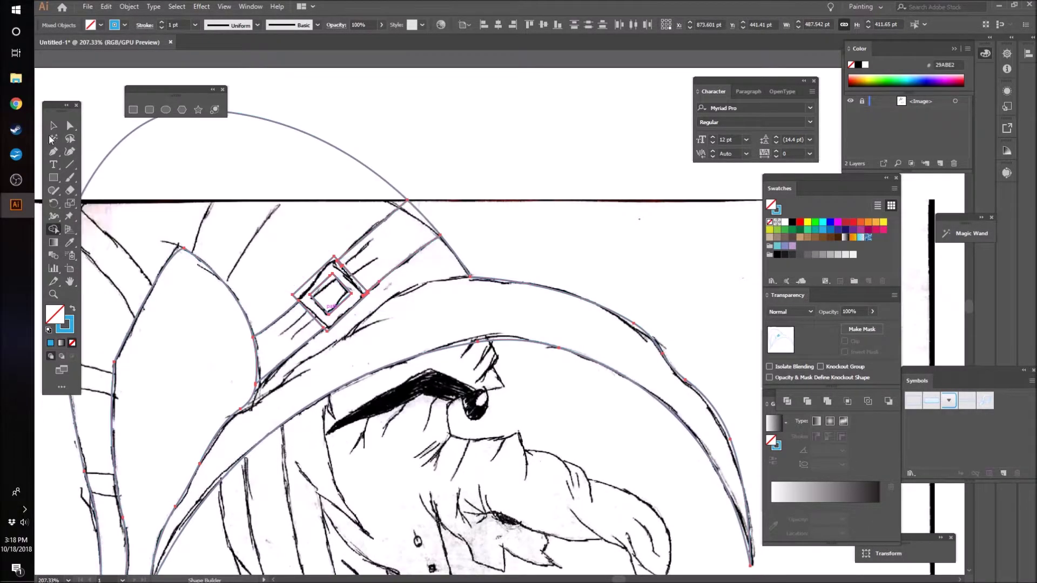
{"action": "left_click", "coordinate": [52, 127]}
{"action": "left_click", "coordinate": [568, 125]}
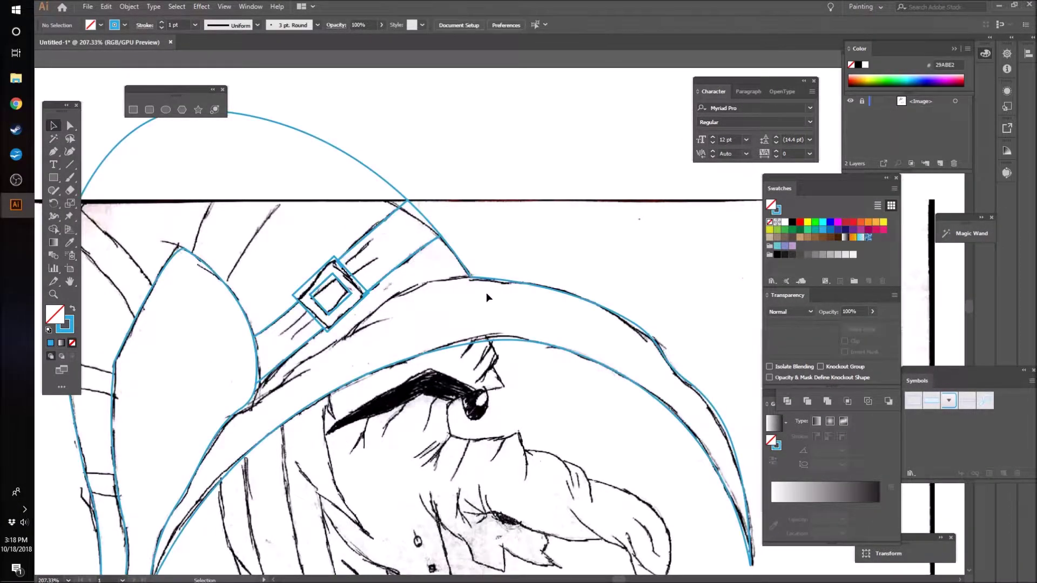
- Trace the back edge of the sketched crown stripe from inside the fold to above the hat, undoing the points placed after it
{"action": "scroll", "coordinate": [476, 297], "scroll_direction": "up", "scroll_amount": 1}
{"action": "key", "text": "p"}
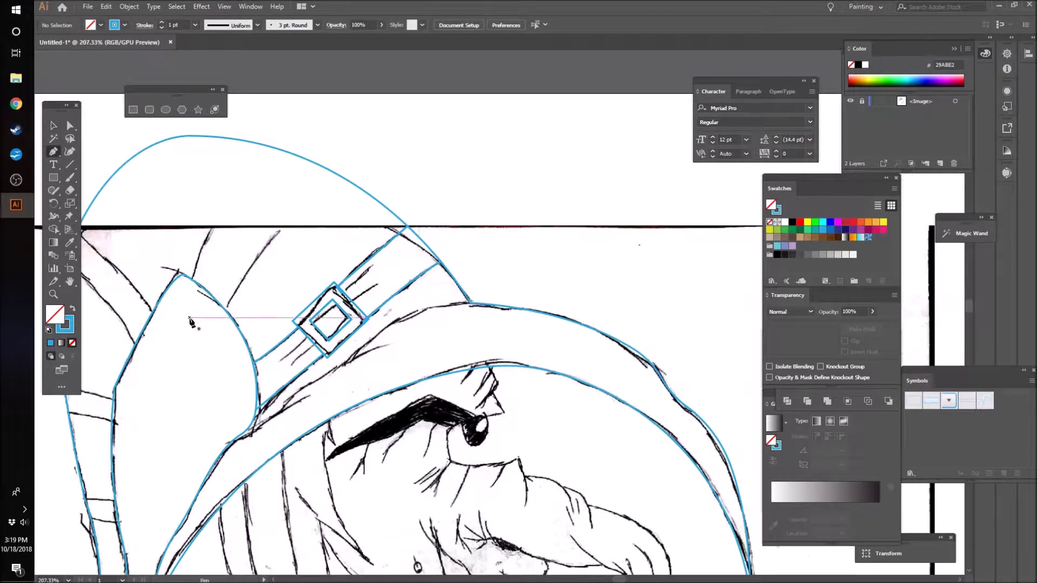
{"action": "left_click", "coordinate": [182, 304]}
{"action": "left_click_drag", "start_coordinate": [277, 113], "coordinate": [352, 93]}
{"action": "left_click", "coordinate": [278, 190]}
{"action": "left_click_drag", "start_coordinate": [363, 234], "coordinate": [120, 554]}
{"action": "key", "text": "ctrl+z"}
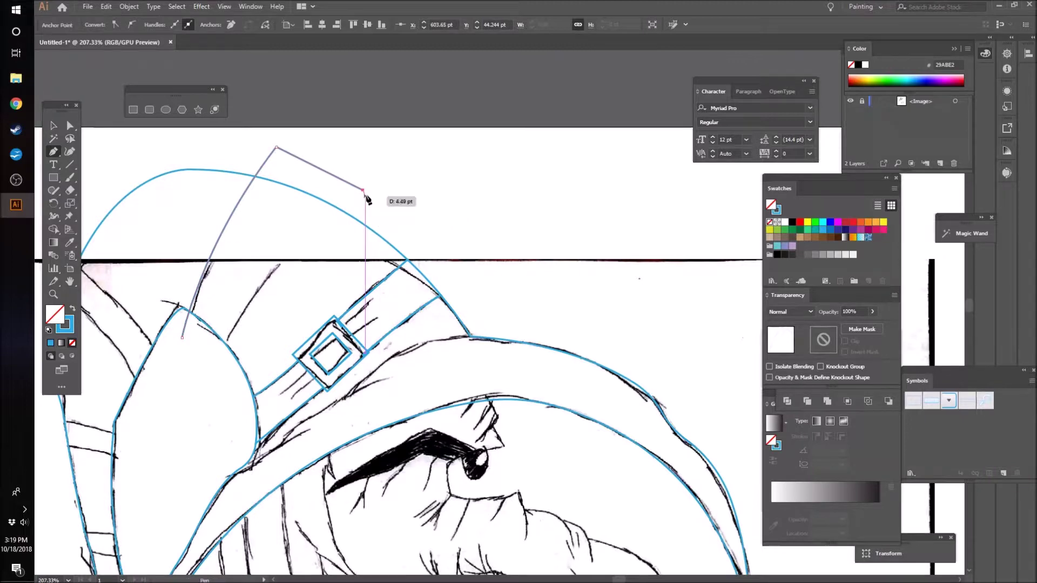
{"action": "key", "text": "ctrl+z"}
- Curve the crown stripe's front edge down past the inner fold, close the shape at its starting point, and deselect it
{"action": "left_click_drag", "start_coordinate": [378, 218], "coordinate": [73, 477]}
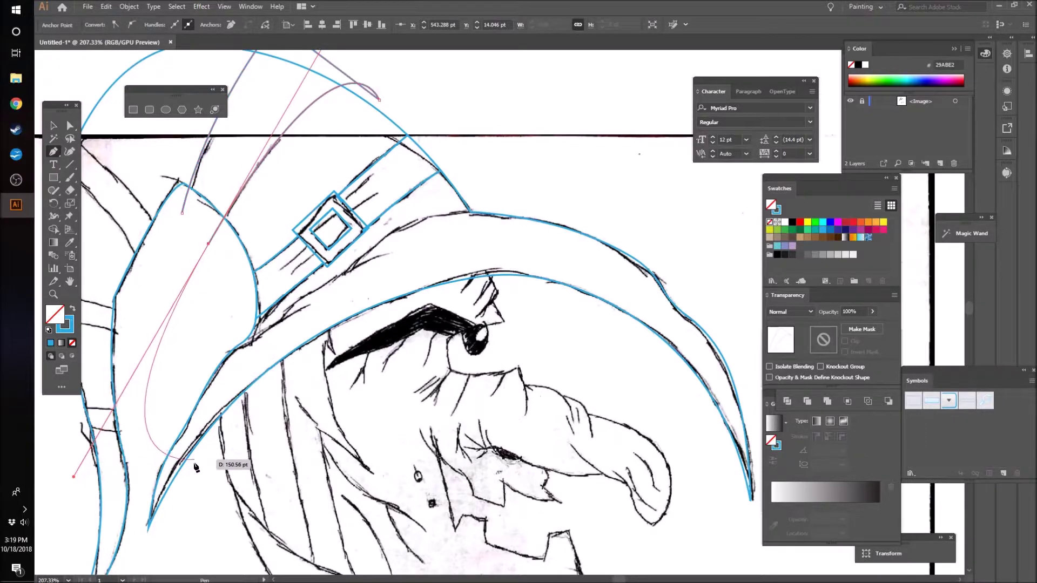
{"action": "scroll", "coordinate": [189, 457], "scroll_direction": "up", "scroll_amount": 2}
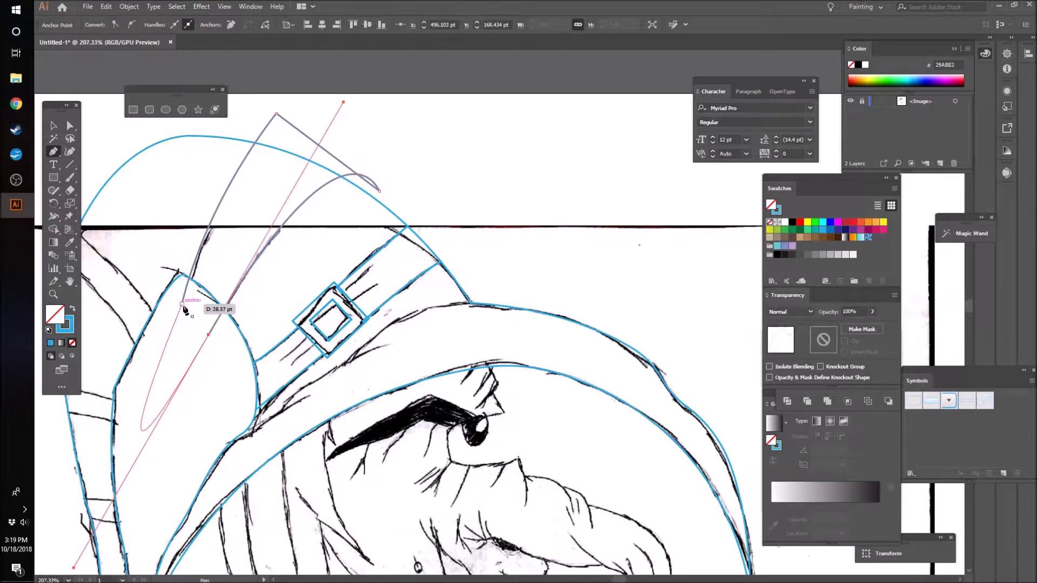
{"action": "left_click", "coordinate": [208, 335]}
{"action": "left_click", "coordinate": [182, 304]}
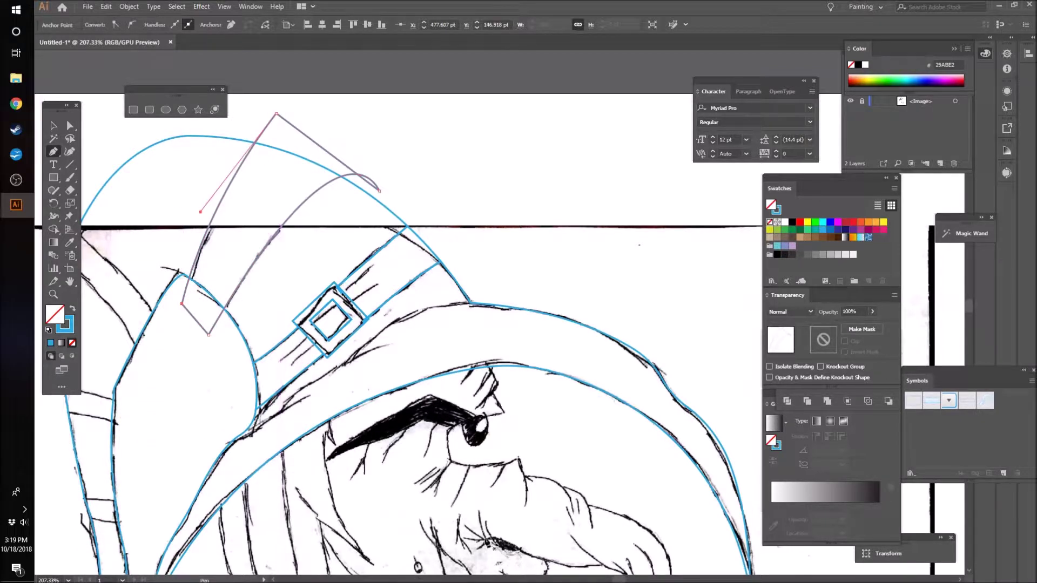
{"action": "scroll", "coordinate": [258, 394], "scroll_direction": "left", "scroll_amount": 3}
{"action": "scroll", "coordinate": [258, 395], "scroll_direction": "left", "scroll_amount": 4}
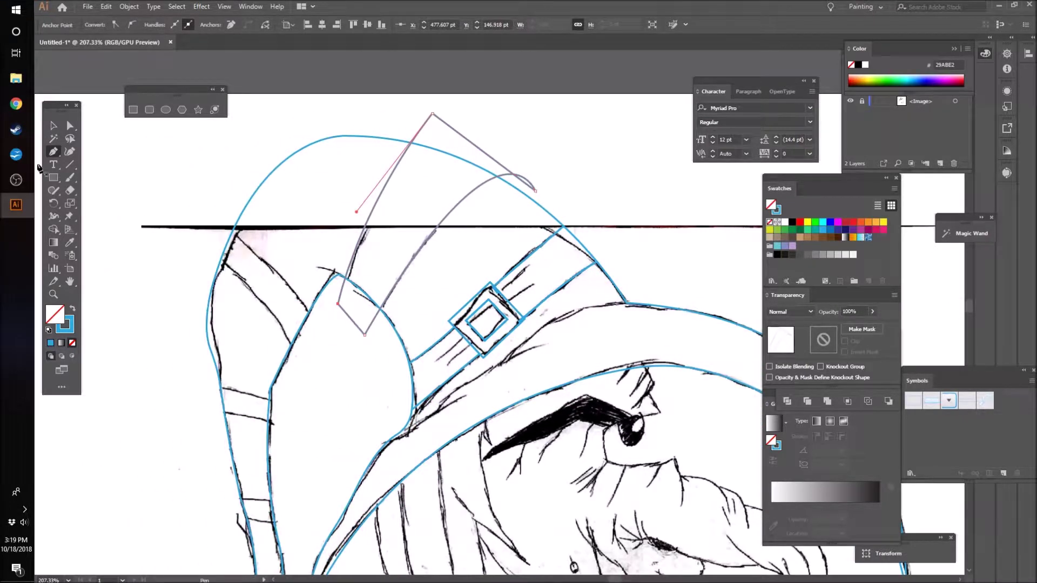
{"action": "left_click", "coordinate": [53, 127]}
{"action": "left_click", "coordinate": [102, 309]}
- Trace the sketched stripe at the hat's bend as a closed curved Pen shape extending past both hat edges, and deselect it
{"action": "scroll", "coordinate": [125, 345], "scroll_direction": "down", "scroll_amount": 4}
{"action": "key", "text": "p"}
{"action": "left_click", "coordinate": [301, 265]}
{"action": "left_click_drag", "start_coordinate": [191, 155], "coordinate": [131, 133]}
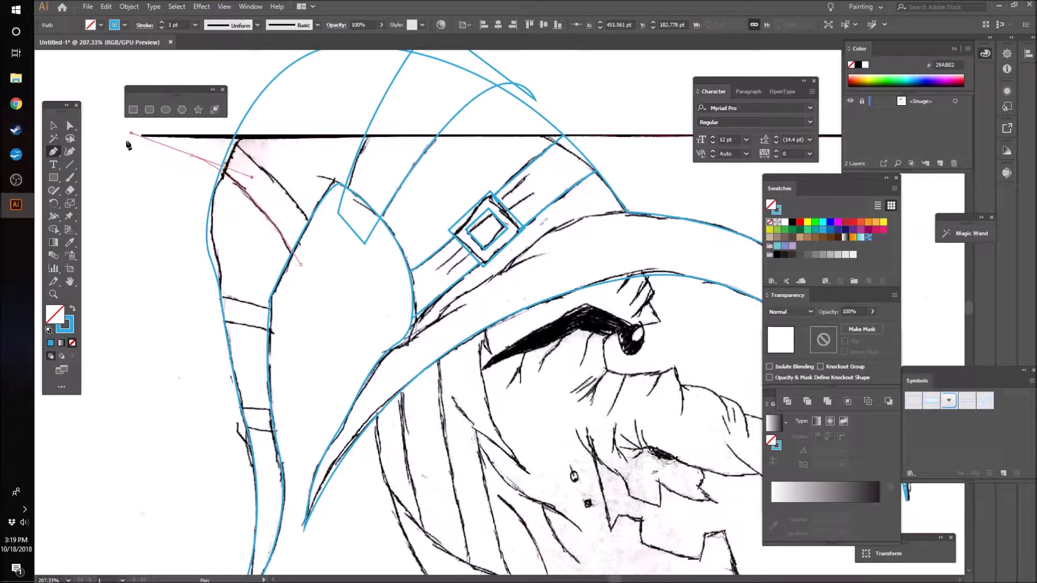
{"action": "scroll", "coordinate": [162, 259], "scroll_direction": "up", "scroll_amount": 4}
{"action": "left_click_drag", "start_coordinate": [206, 211], "coordinate": [336, 431]}
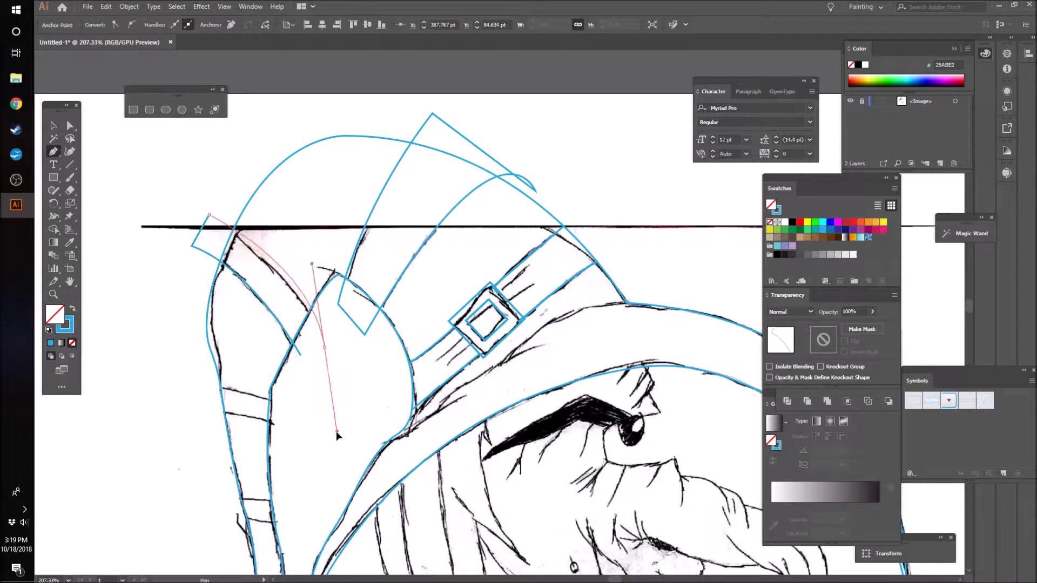
{"action": "left_click", "coordinate": [324, 347]}
{"action": "left_click", "coordinate": [301, 355]}
{"action": "scroll", "coordinate": [275, 470], "scroll_direction": "down", "scroll_amount": 2}
{"action": "scroll", "coordinate": [274, 471], "scroll_direction": "down", "scroll_amount": 3}
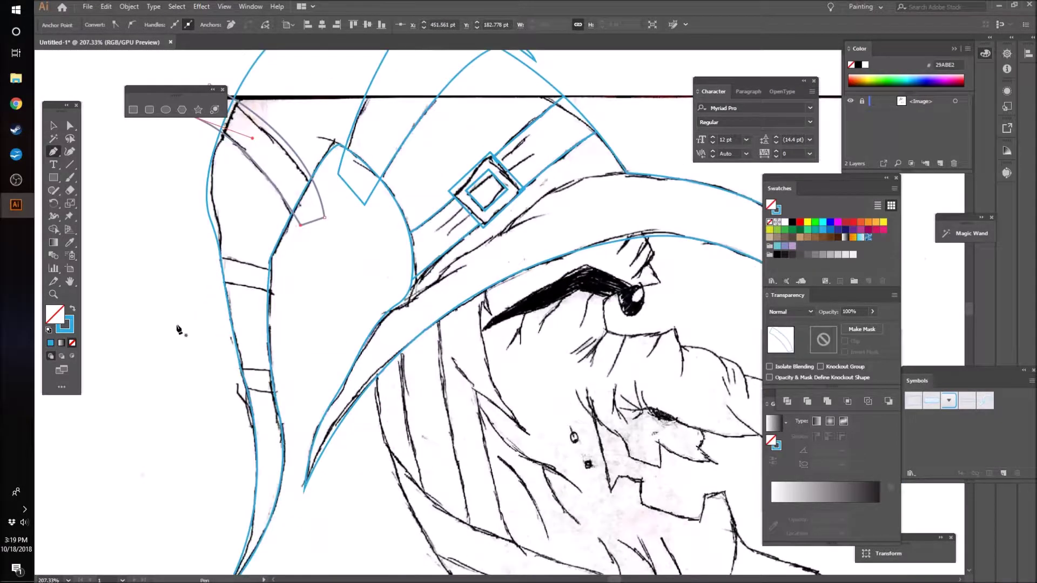
{"action": "left_click", "coordinate": [53, 126]}
{"action": "left_click", "coordinate": [137, 297]}
- Trace the middle stripe across the hat's hanging tail as a closed shape with a curved lower edge, and deselect it
{"action": "key", "text": "p"}
{"action": "left_click", "coordinate": [306, 280]}
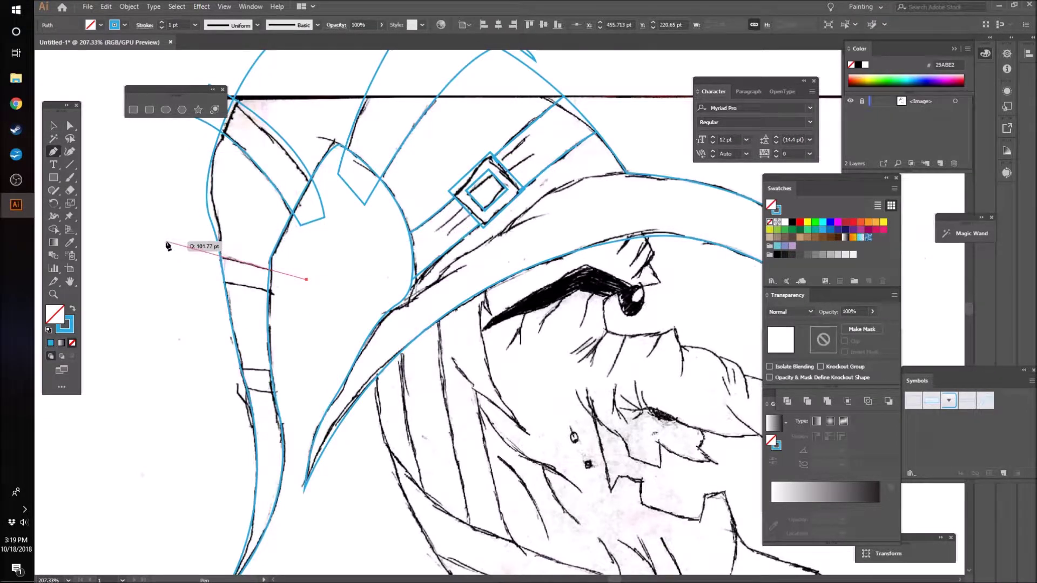
{"action": "left_click", "coordinate": [166, 242]}
{"action": "left_click", "coordinate": [181, 290]}
{"action": "left_click_drag", "start_coordinate": [317, 309], "coordinate": [437, 355]}
{"action": "left_click", "coordinate": [317, 309]}
{"action": "left_click", "coordinate": [307, 280]}
{"action": "left_click", "coordinate": [53, 126]}
{"action": "left_click", "coordinate": [152, 370]}
- Trace the lowest stripe near the hat's drooping tip as a narrow closed four-sided Pen shape, and deselect it
{"action": "scroll", "coordinate": [160, 373], "scroll_direction": "down", "scroll_amount": 2}
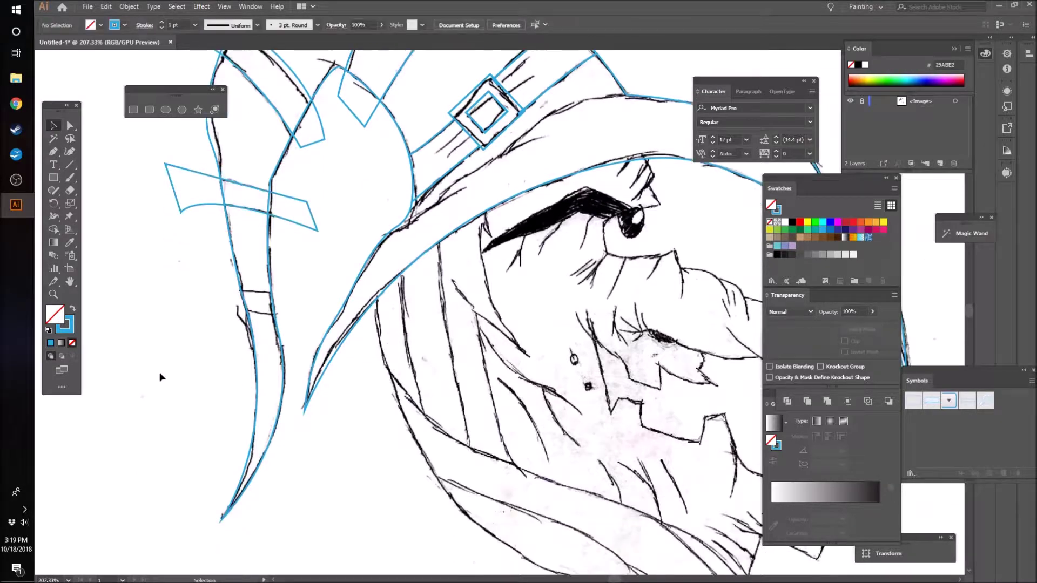
{"action": "key", "text": "p"}
{"action": "left_click", "coordinate": [220, 290]}
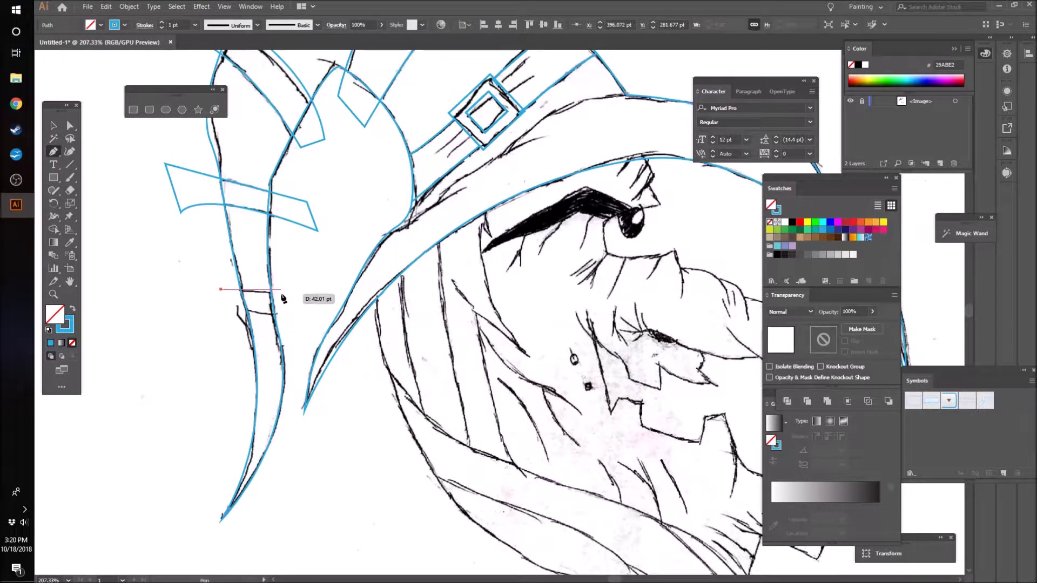
{"action": "left_click", "coordinate": [281, 295]}
{"action": "left_click", "coordinate": [281, 315]}
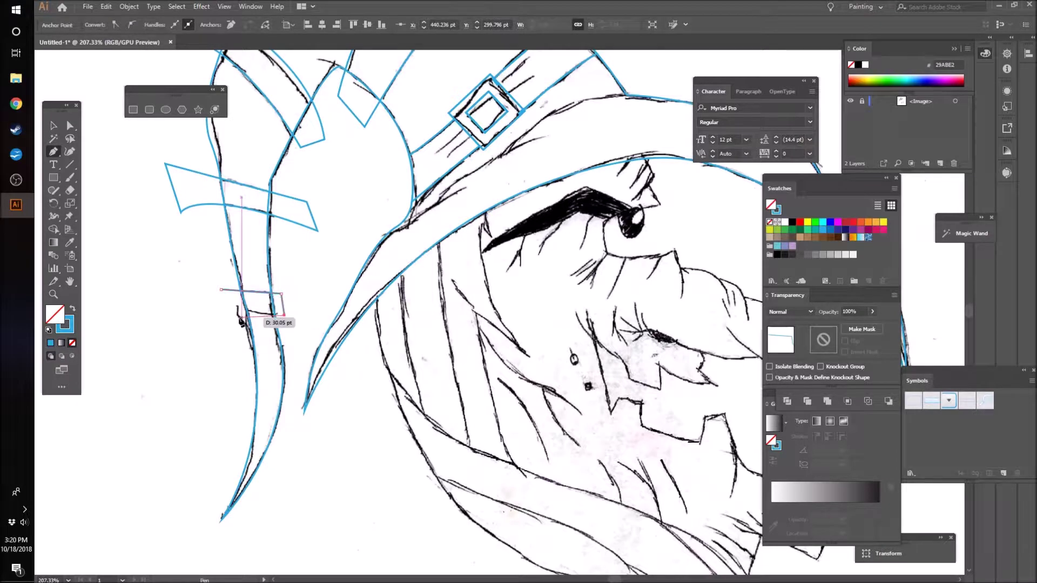
{"action": "left_click", "coordinate": [218, 307]}
{"action": "left_click_drag", "start_coordinate": [216, 306], "coordinate": [210, 302]}
{"action": "left_click", "coordinate": [221, 307]}
{"action": "left_click", "coordinate": [222, 291]}
{"action": "left_click", "coordinate": [53, 125]}
{"action": "left_click", "coordinate": [348, 188]}
- Fill the whole hat shape with the purple of the sample circle using the Eyedropper
{"action": "scroll", "coordinate": [348, 188], "scroll_direction": "up", "scroll_amount": 3}
{"action": "key", "text": "z"}
{"action": "left_click_drag", "start_coordinate": [558, 135], "coordinate": [457, 238]}
{"action": "left_click", "coordinate": [52, 128]}
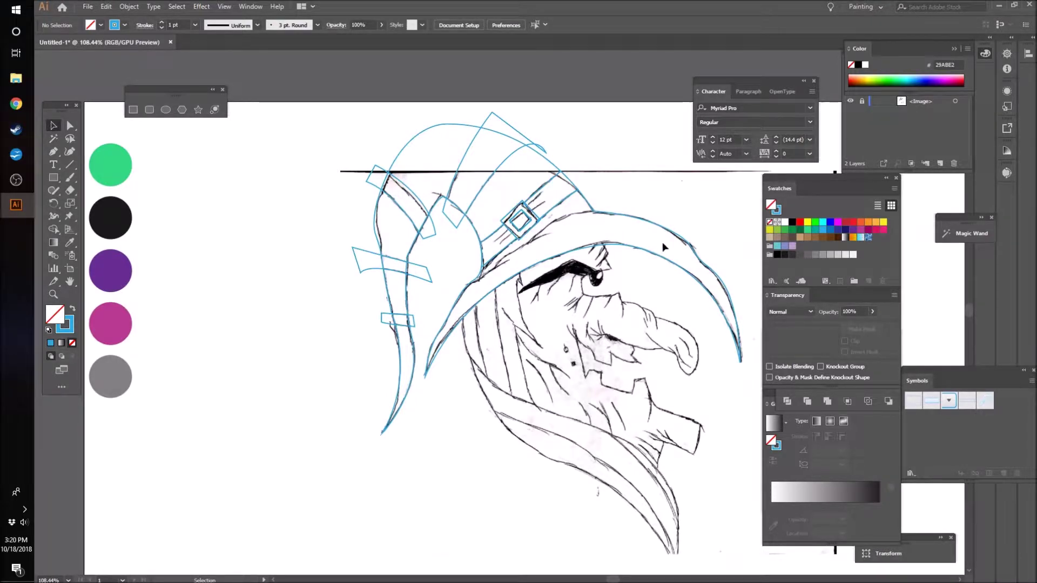
{"action": "left_click", "coordinate": [658, 258]}
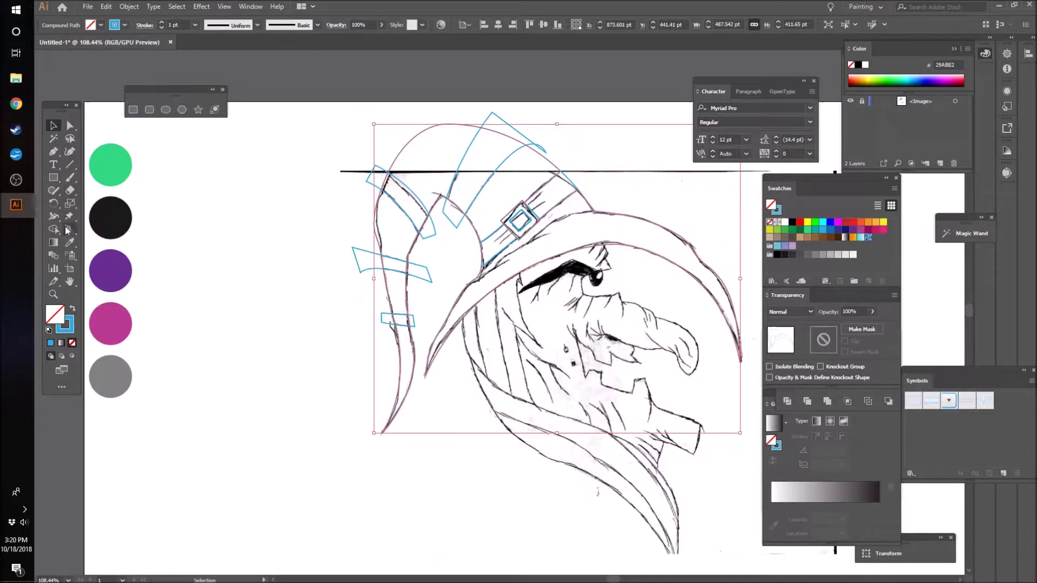
{"action": "left_click", "coordinate": [70, 242]}
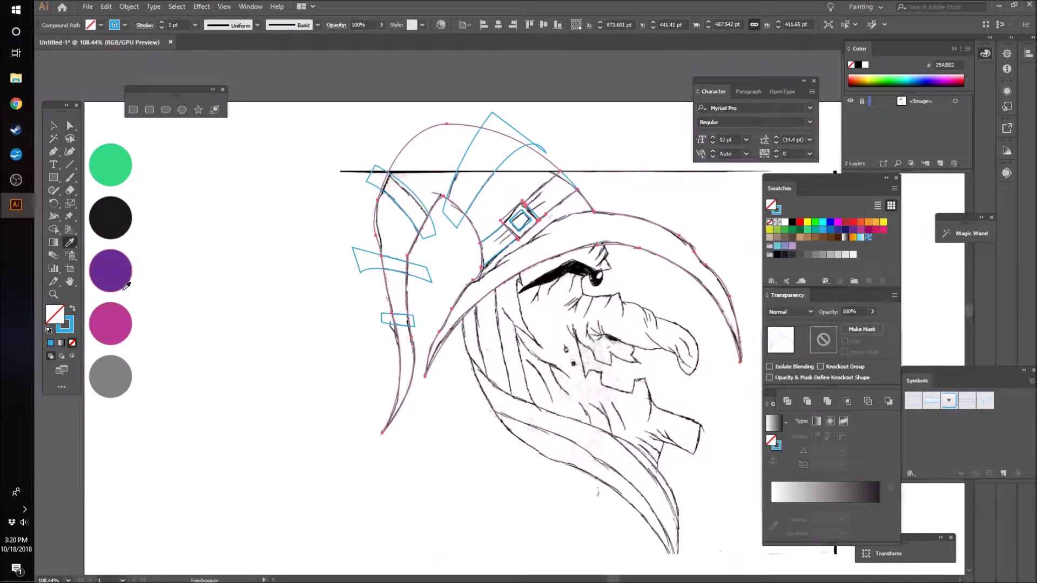
{"action": "left_click", "coordinate": [120, 269]}
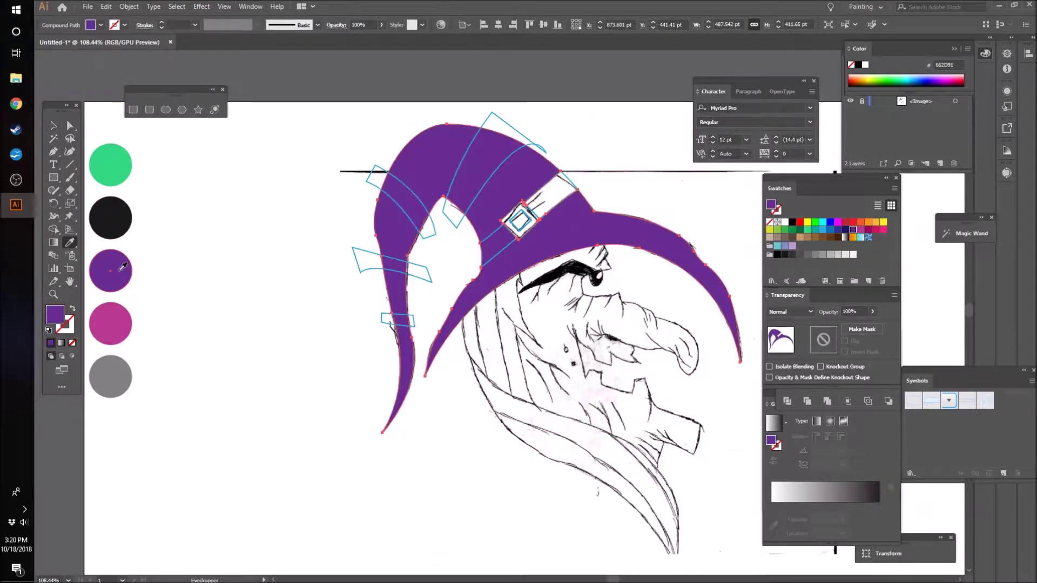
{"action": "key", "text": "v"}
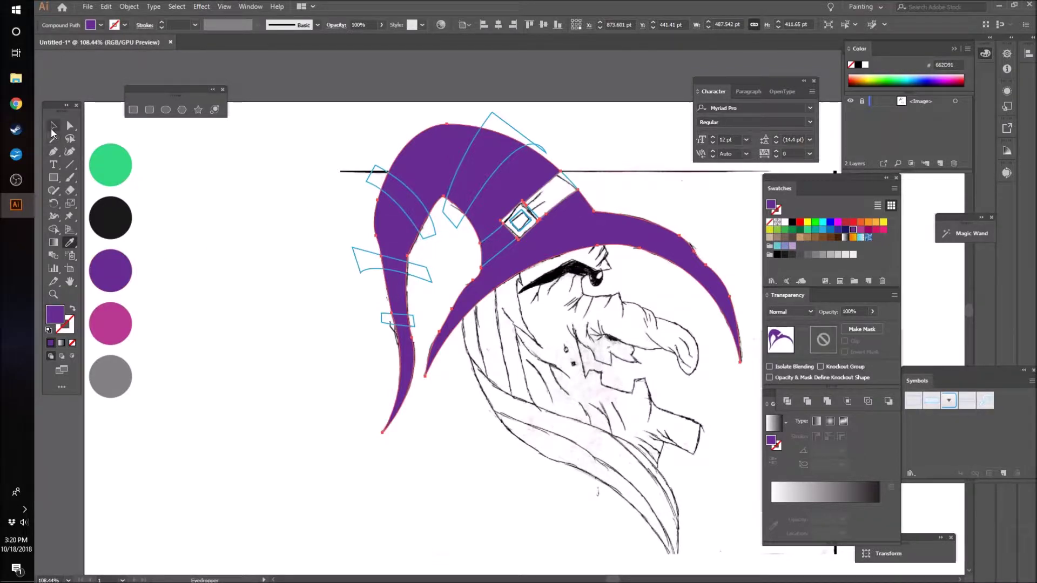
- Select both hat band pieces, fill them with the pink of the sample circle using the Eyedropper, and deselect them
{"action": "left_click", "coordinate": [483, 251]}
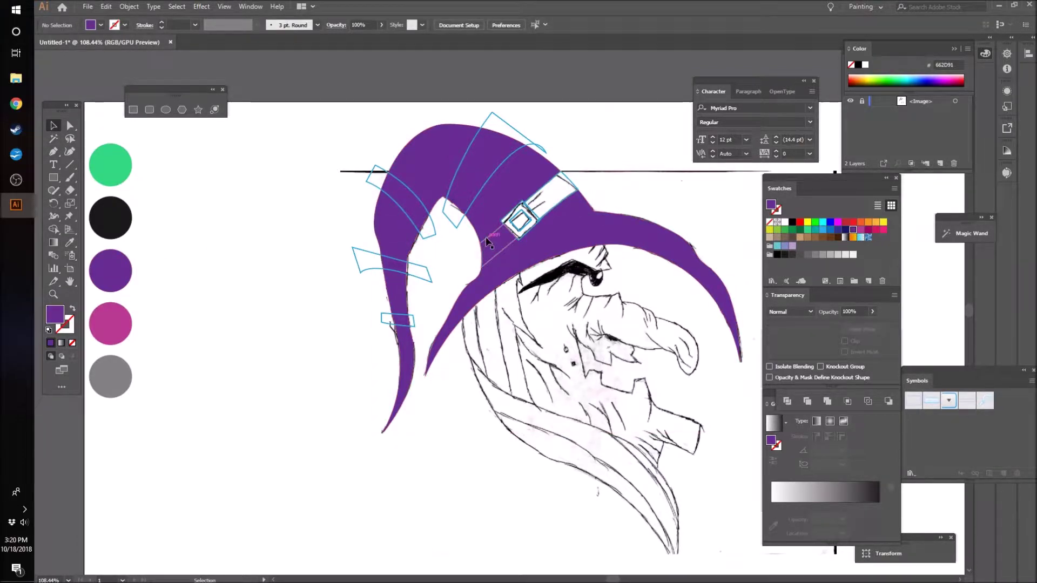
{"action": "left_click", "coordinate": [488, 243]}
{"action": "left_click", "coordinate": [545, 193], "text": "shift"}
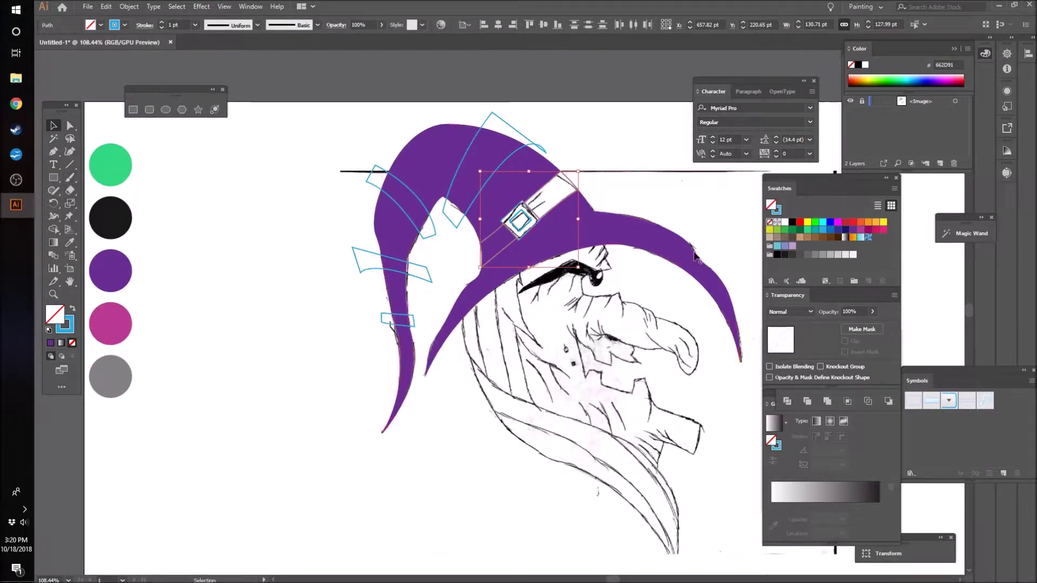
{"action": "left_click", "coordinate": [71, 244]}
{"action": "left_click", "coordinate": [115, 373]}
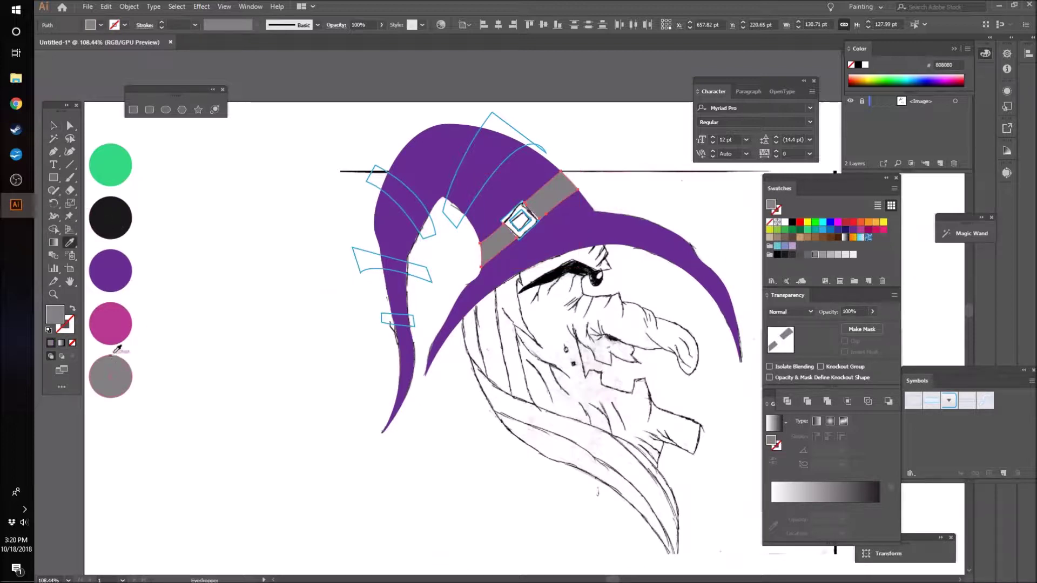
{"action": "left_click", "coordinate": [115, 312]}
{"action": "left_click", "coordinate": [53, 125]}
{"action": "left_click", "coordinate": [326, 289]}
- Fill the buckle frame with the gray of the sample circle using the Eyedropper, and deselect it
{"action": "key", "text": "z"}
{"action": "left_click", "coordinate": [589, 189]}
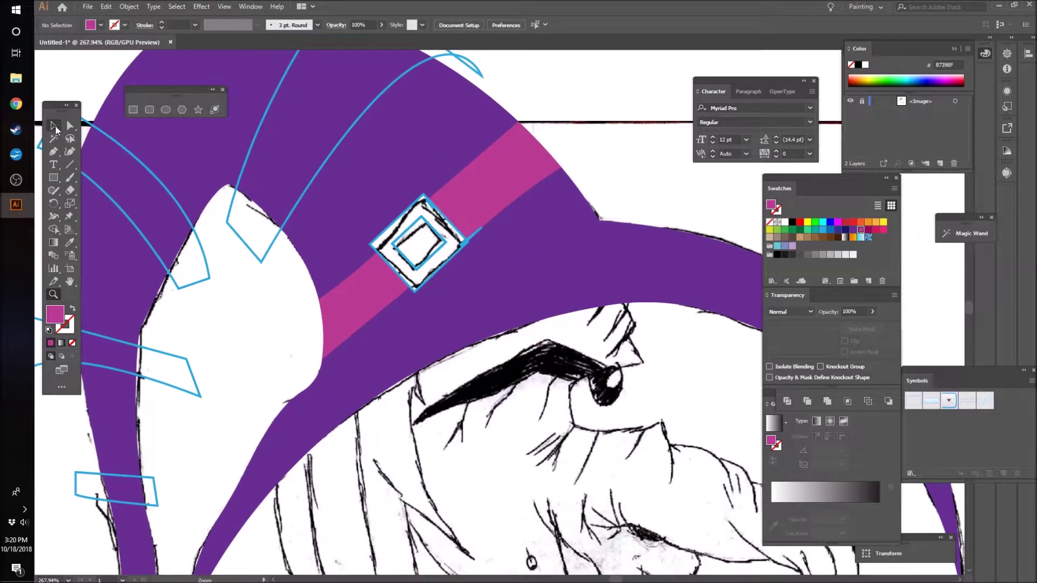
{"action": "left_click", "coordinate": [402, 222], "text": "ctrl"}
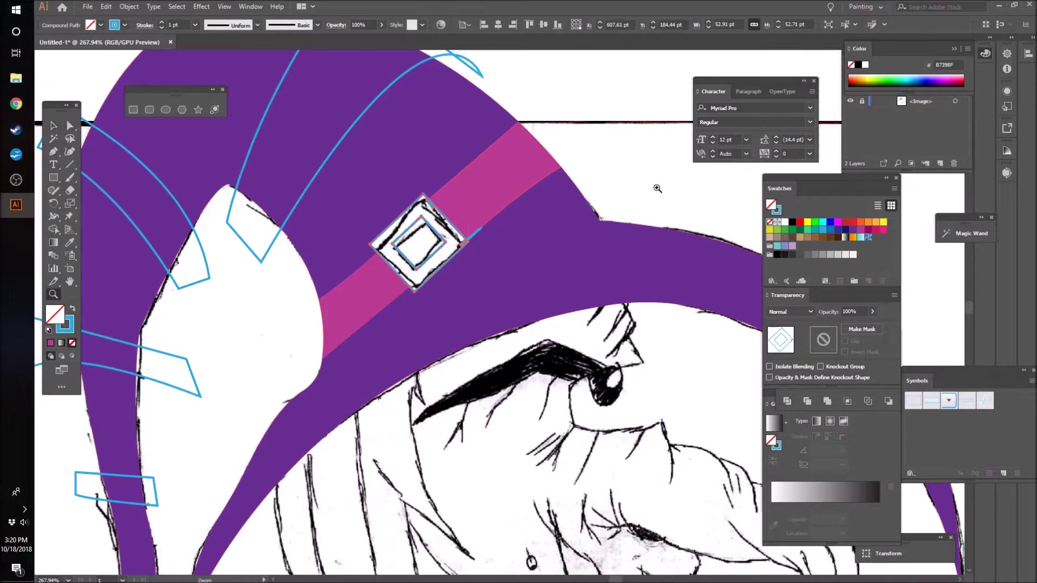
{"action": "left_click_drag", "start_coordinate": [657, 189], "coordinate": [528, 205]}
{"action": "left_click", "coordinate": [69, 244]}
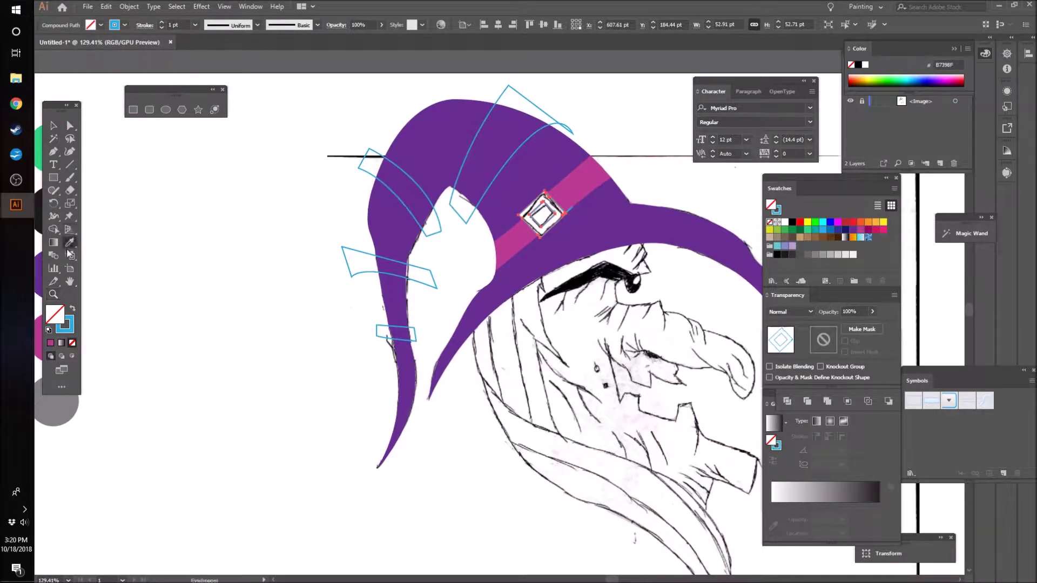
{"action": "left_click", "coordinate": [51, 405]}
{"action": "key", "text": "v"}
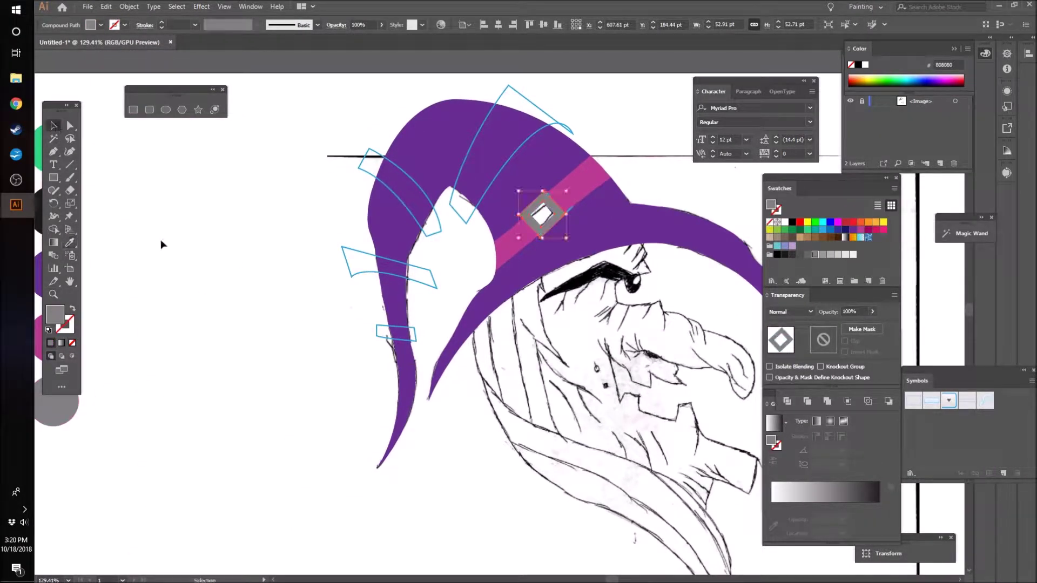
{"action": "left_click", "coordinate": [248, 309]}
- Select all four hat stripe shapes together and fill them with the pink swatch used on the band
{"action": "scroll", "coordinate": [449, 323], "scroll_direction": "up", "scroll_amount": 1}
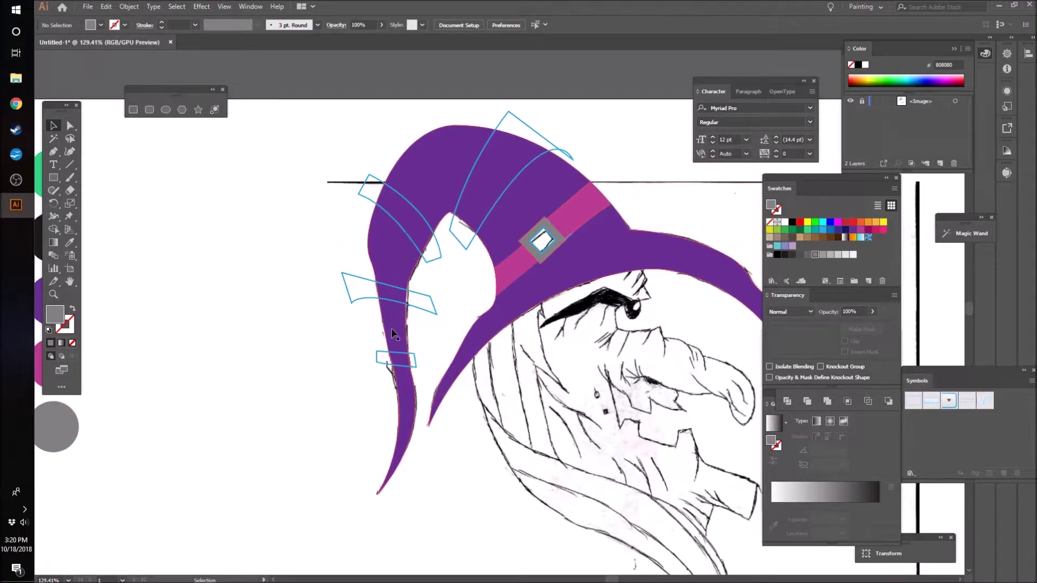
{"action": "left_click", "coordinate": [363, 291]}
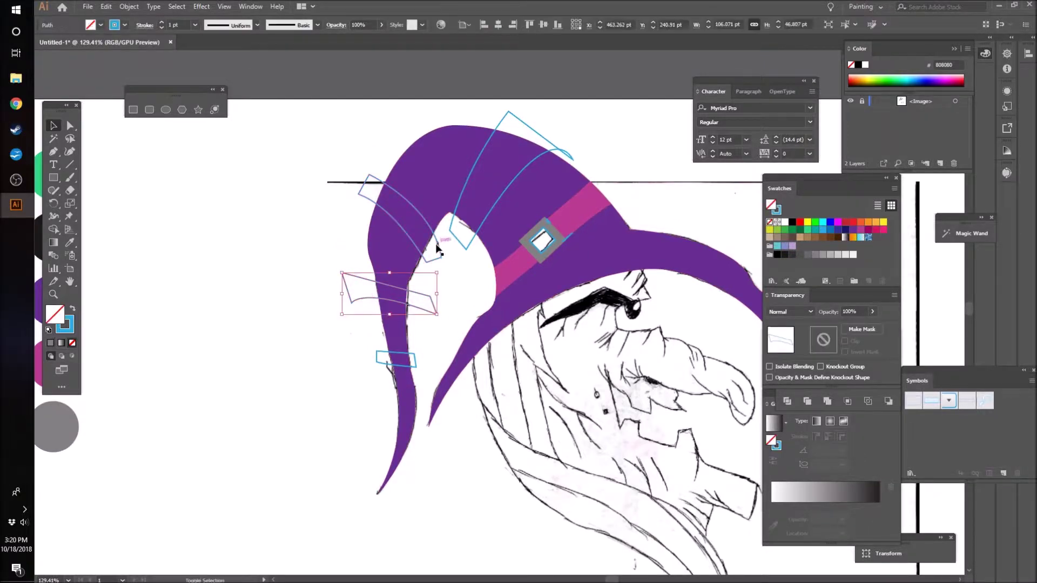
{"action": "left_click", "coordinate": [434, 258], "text": "shift"}
{"action": "left_click", "coordinate": [464, 244], "text": "shift"}
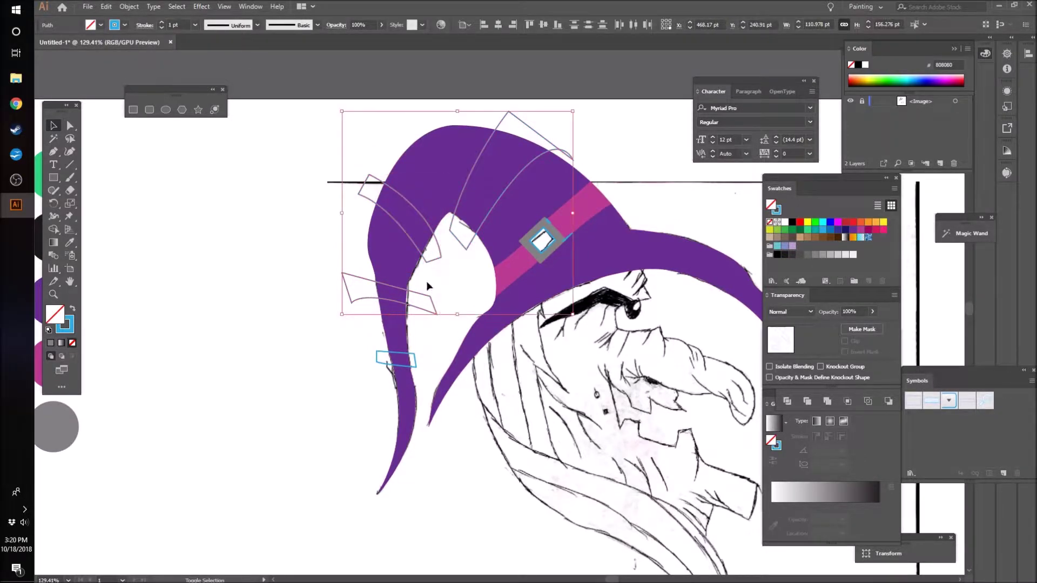
{"action": "left_click", "coordinate": [415, 366], "text": "shift"}
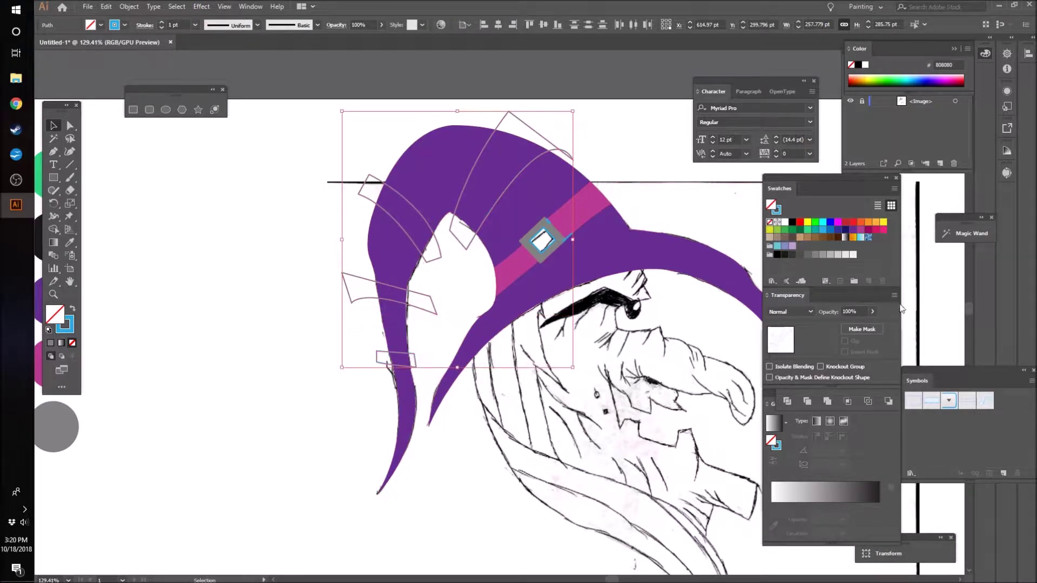
{"action": "left_click", "coordinate": [861, 230]}
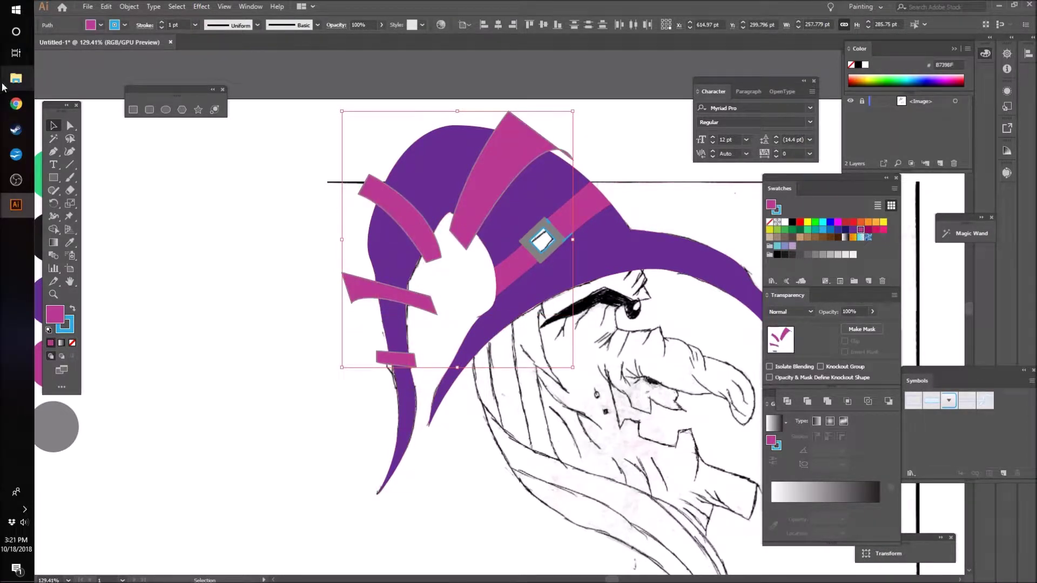
- Select all the artwork and remove the stripe ends sticking out of the hat with the Shape Builder tool, then deselect everything
{"action": "left_click", "coordinate": [183, 210]}
{"action": "key", "text": "z"}
{"action": "left_click_drag", "start_coordinate": [309, 237], "coordinate": [217, 255]}
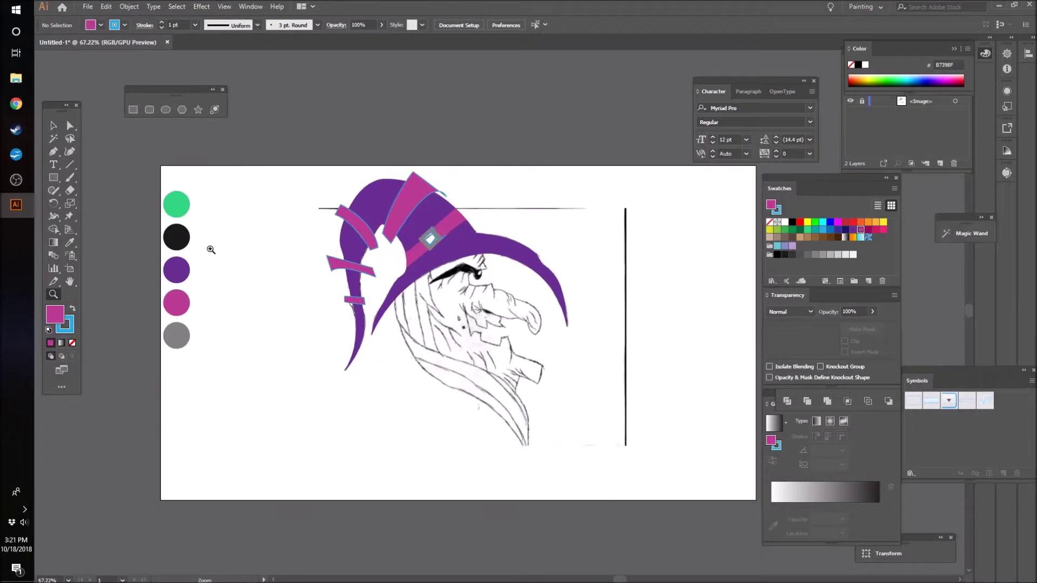
{"action": "scroll", "coordinate": [217, 254], "scroll_direction": "up", "scroll_amount": 1}
{"action": "left_click", "coordinate": [54, 125]}
{"action": "key", "text": "ctrl+a"}
{"action": "key", "text": "shift+m"}
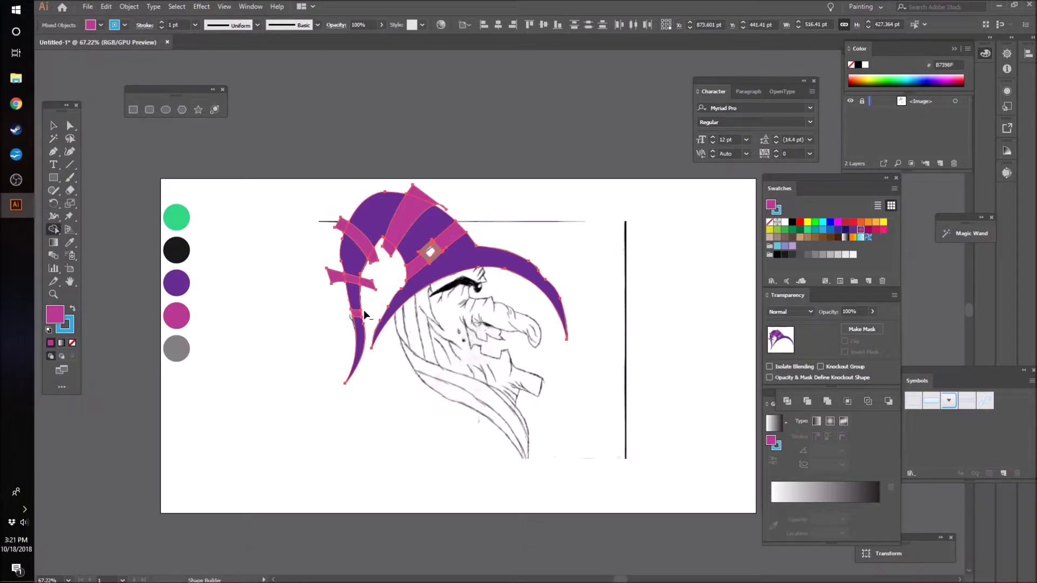
{"action": "left_click", "coordinate": [341, 223], "text": "alt"}
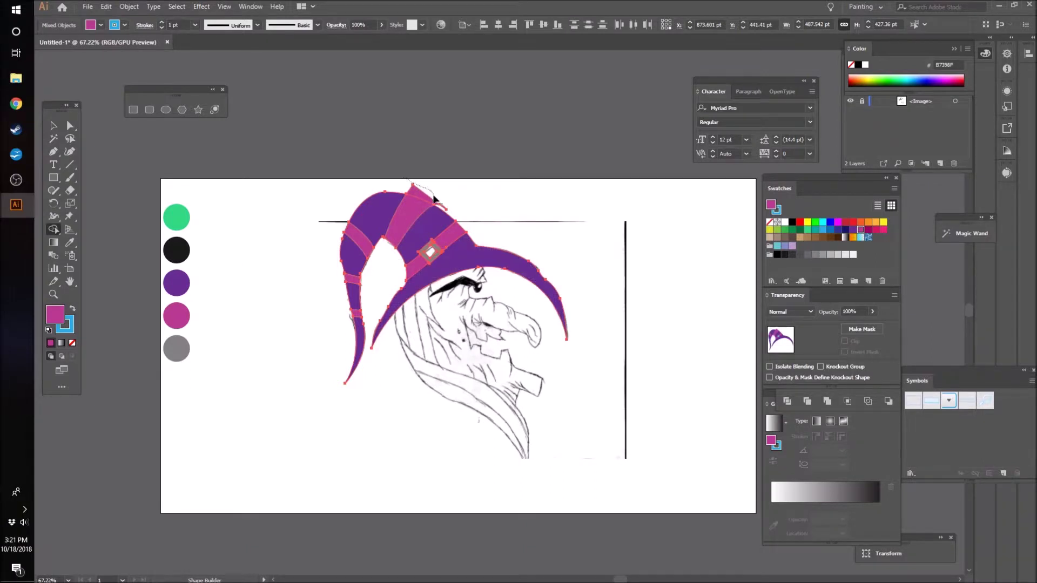
{"action": "left_click", "coordinate": [443, 210], "text": "alt"}
{"action": "left_click", "coordinate": [53, 125]}
{"action": "left_click", "coordinate": [270, 189]}
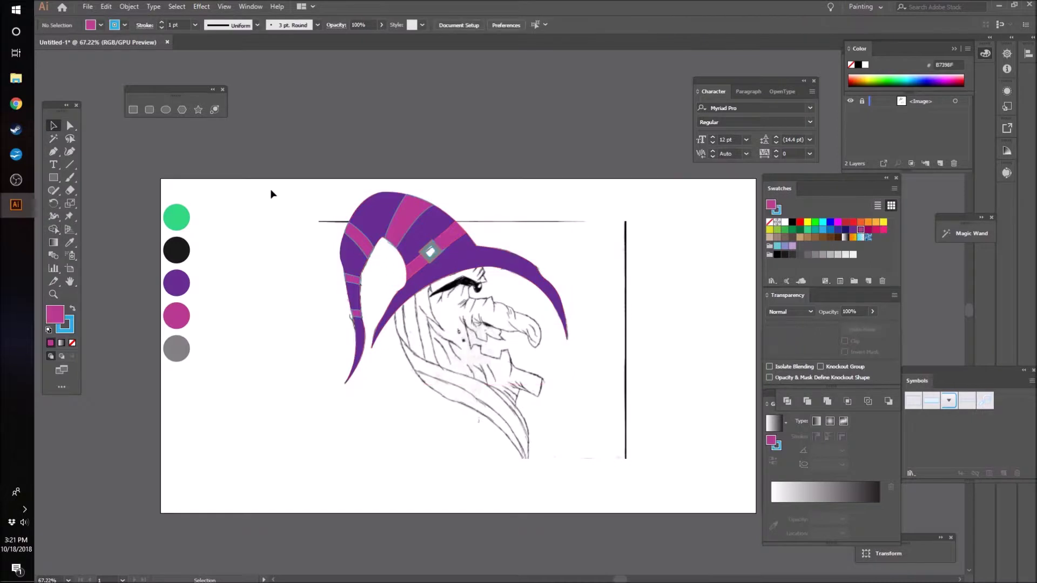
- Select all the hat pieces, set their stroke to None, and deselect them
{"action": "left_click_drag", "start_coordinate": [273, 199], "coordinate": [567, 581]}
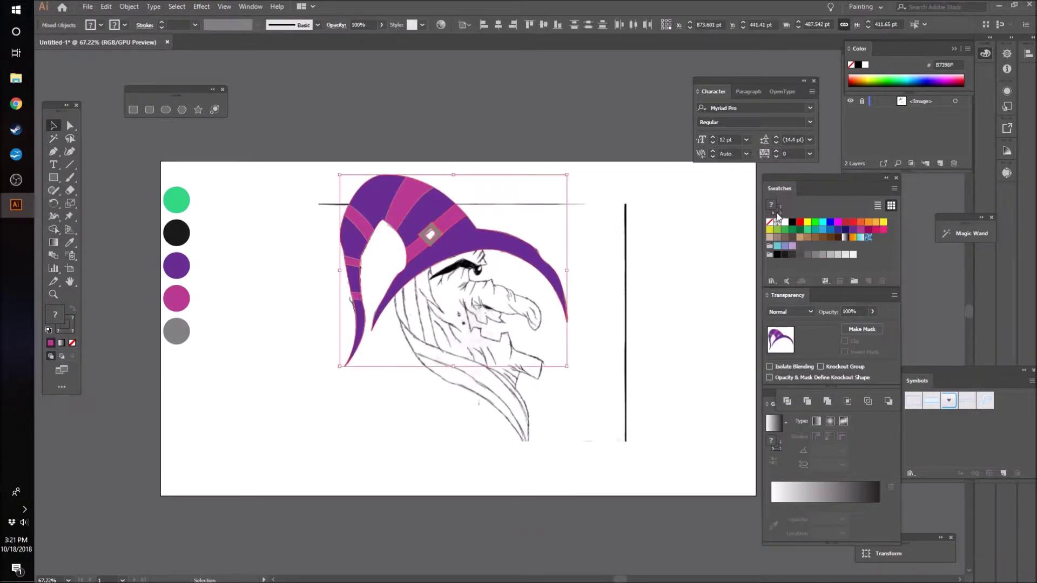
{"action": "left_click", "coordinate": [769, 222]}
{"action": "left_click", "coordinate": [626, 233]}
- Start a purple Pen shape over the buckle's opening with its first two corners, undoing the misplaced third corner
{"action": "scroll", "coordinate": [576, 281], "scroll_direction": "up", "scroll_amount": 3}
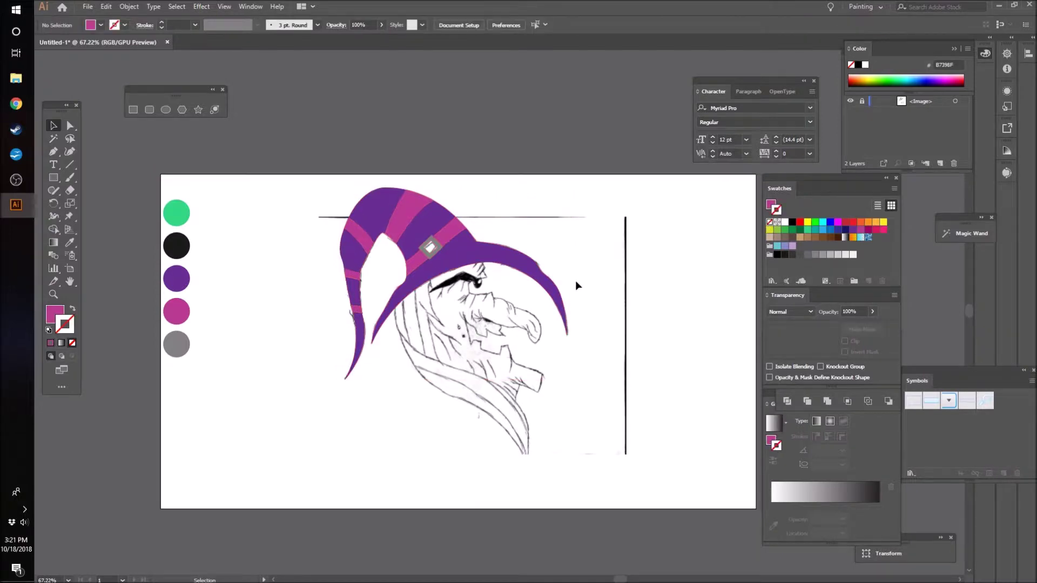
{"action": "key", "text": "z"}
{"action": "left_click_drag", "start_coordinate": [437, 286], "coordinate": [619, 277]}
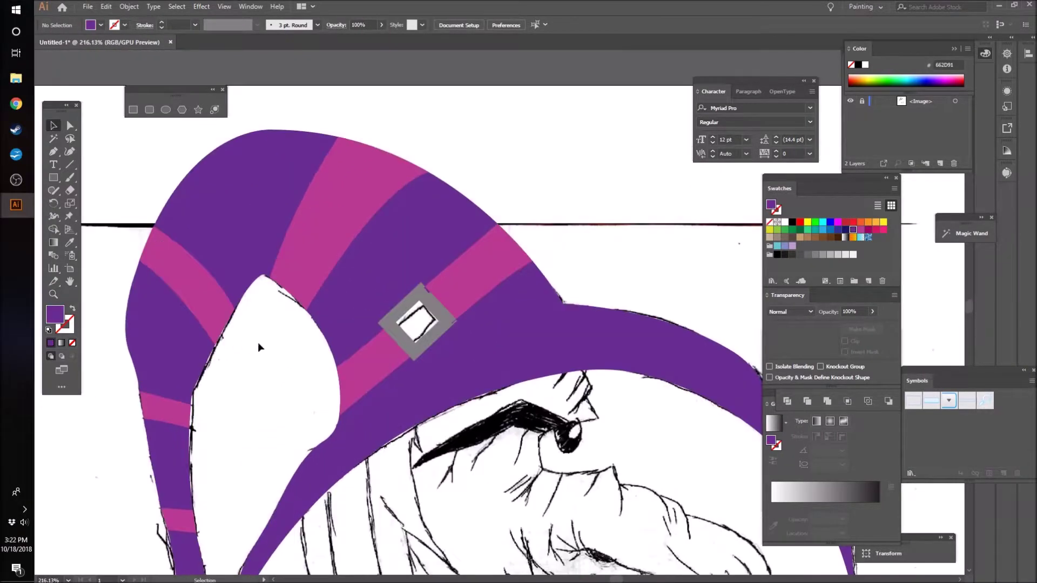
{"action": "key", "text": "p"}
{"action": "left_click", "coordinate": [391, 320]}
{"action": "left_click", "coordinate": [419, 293]}
{"action": "left_click", "coordinate": [438, 323]}
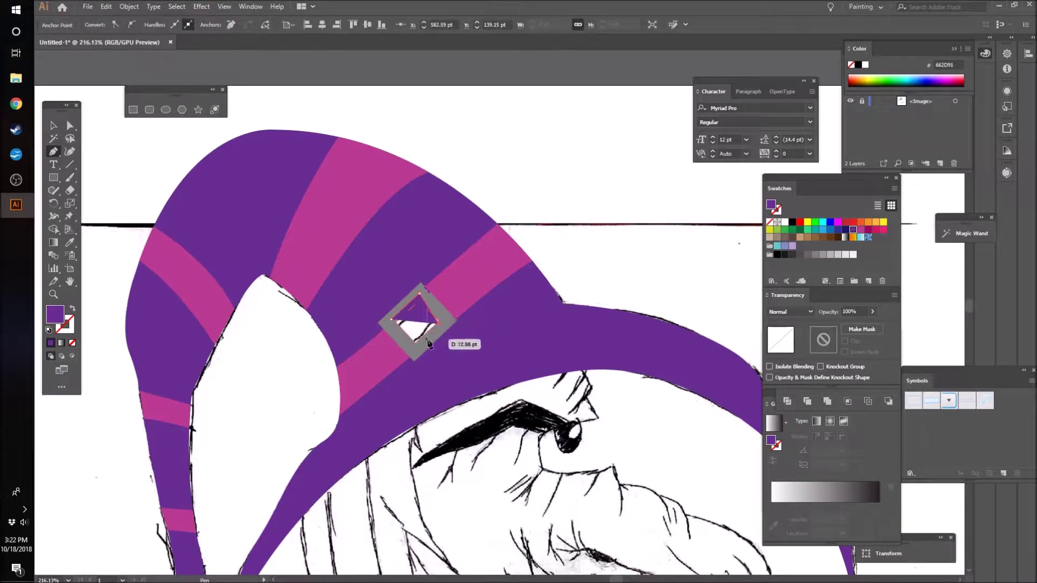
{"action": "key", "text": "ctrl+z"}
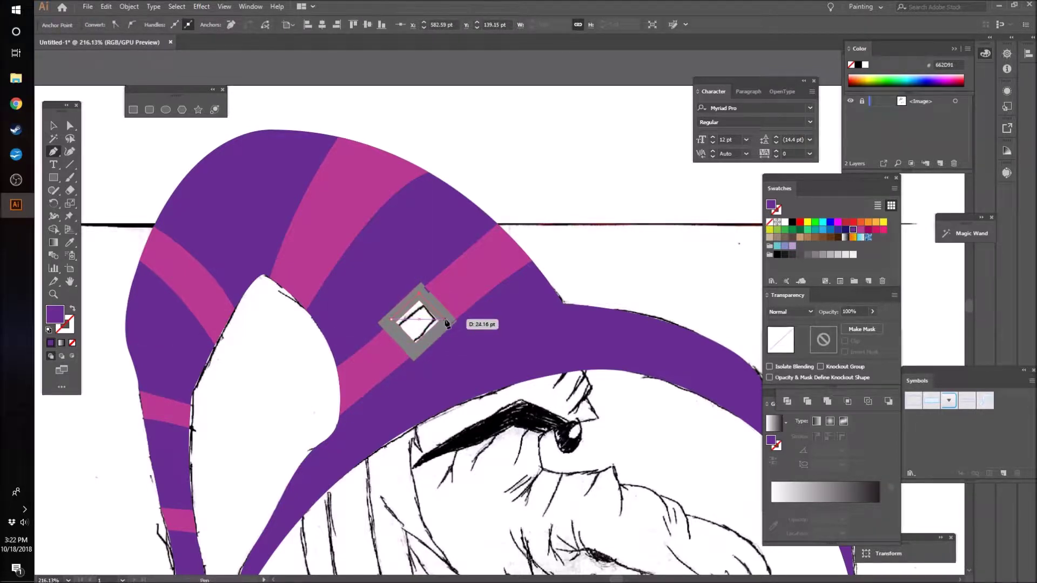
- Complete the purple diamond over the buckle's opening and send it one level backward behind the gray frame
{"action": "left_click", "coordinate": [444, 319]}
{"action": "left_click", "coordinate": [418, 352]}
{"action": "left_click", "coordinate": [395, 321]}
{"action": "left_click", "coordinate": [53, 125]}
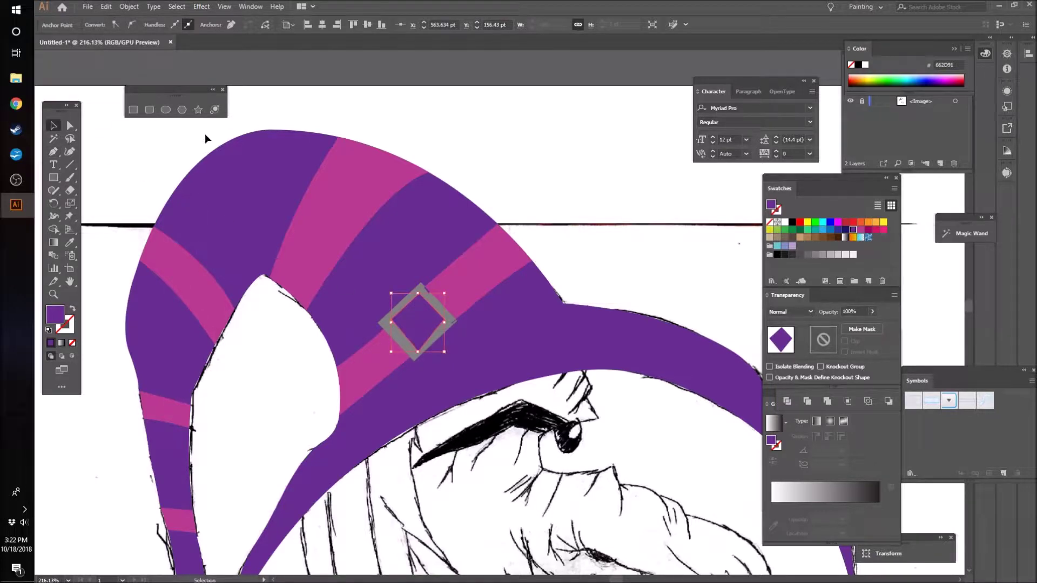
{"action": "key", "text": "ctrl+["}
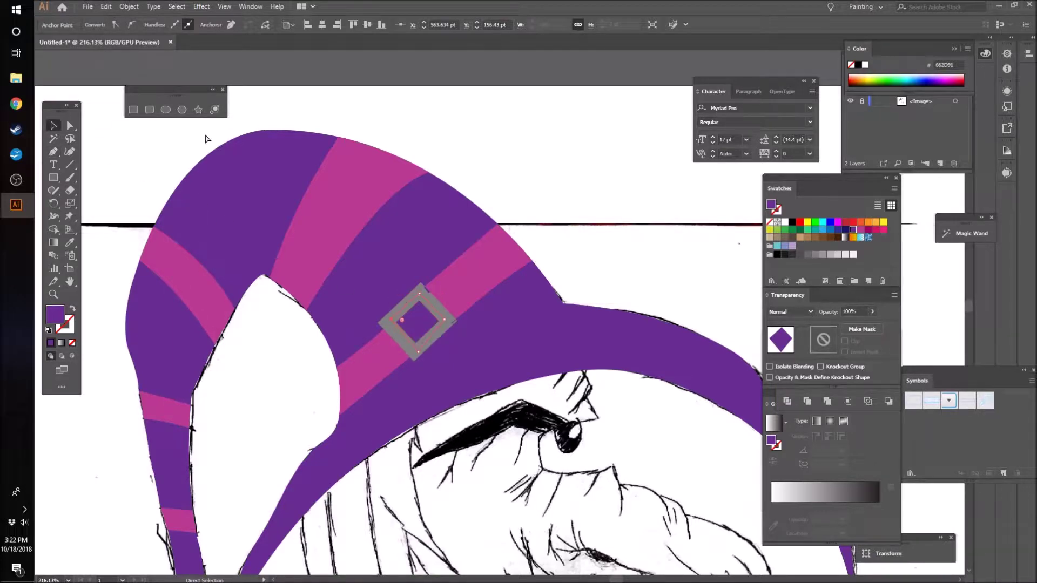
- Deselect the diamond and examine the edges of the gray buckle frame up close, checking which shapes its small notches belong to
{"action": "left_click", "coordinate": [606, 231]}
{"action": "key", "text": "v"}
{"action": "scroll", "coordinate": [607, 236], "scroll_direction": "down", "scroll_amount": 2}
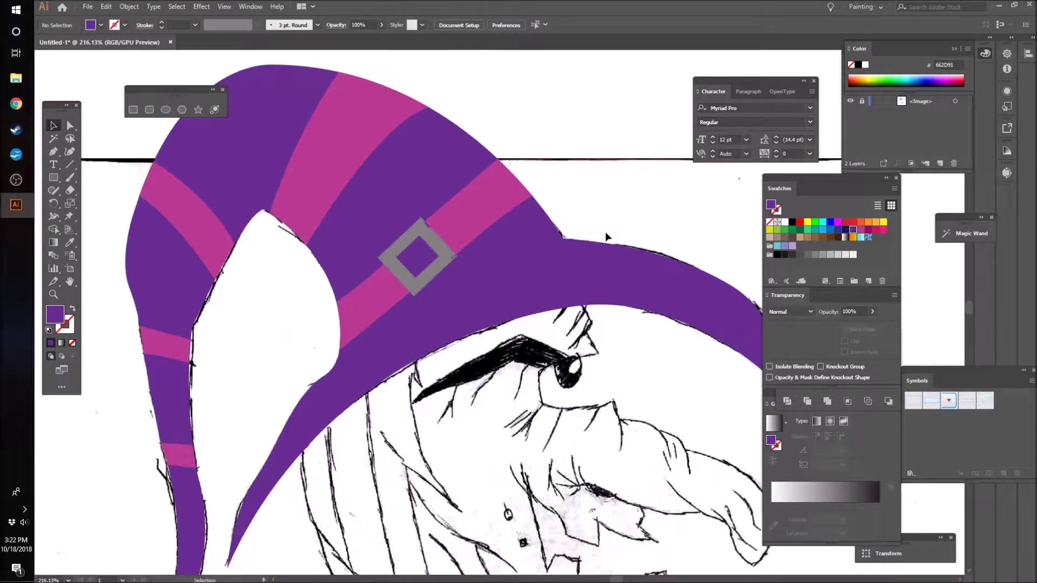
{"action": "key", "text": "z"}
{"action": "left_click_drag", "start_coordinate": [489, 229], "coordinate": [650, 229]}
{"action": "left_click", "coordinate": [53, 125]}
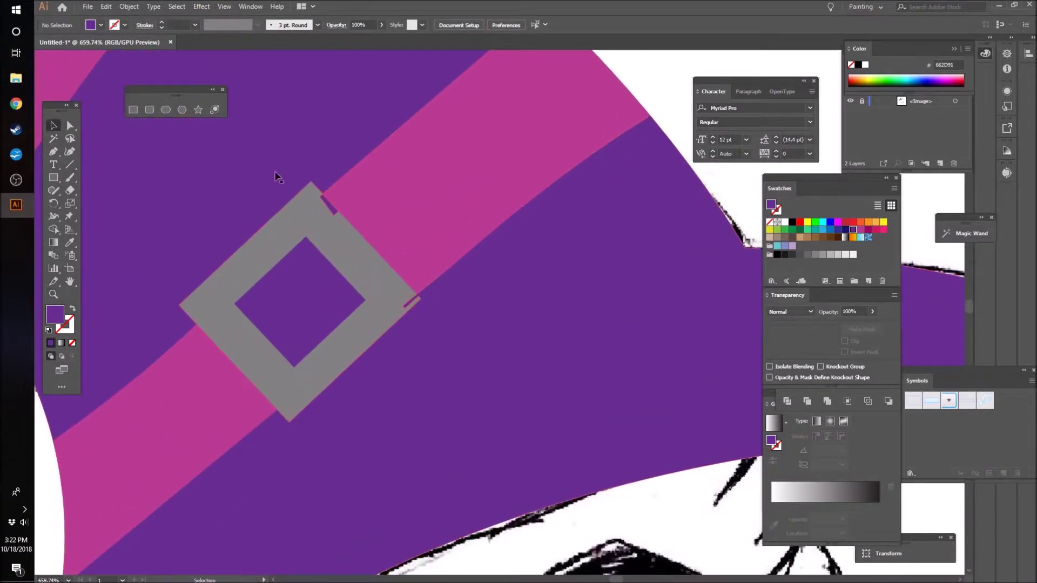
{"action": "left_click", "coordinate": [328, 217]}
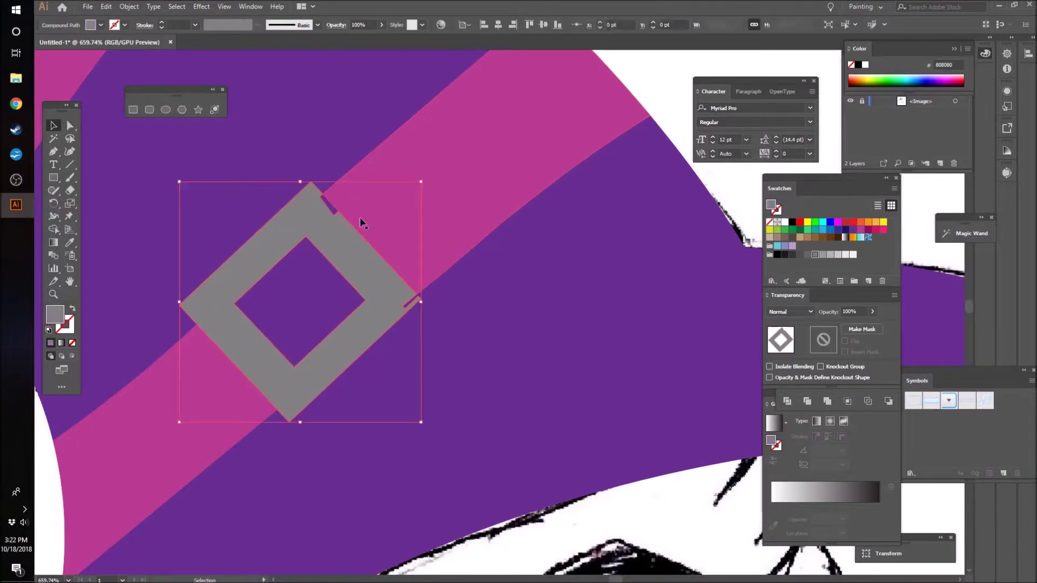
{"action": "left_click", "coordinate": [332, 211]}
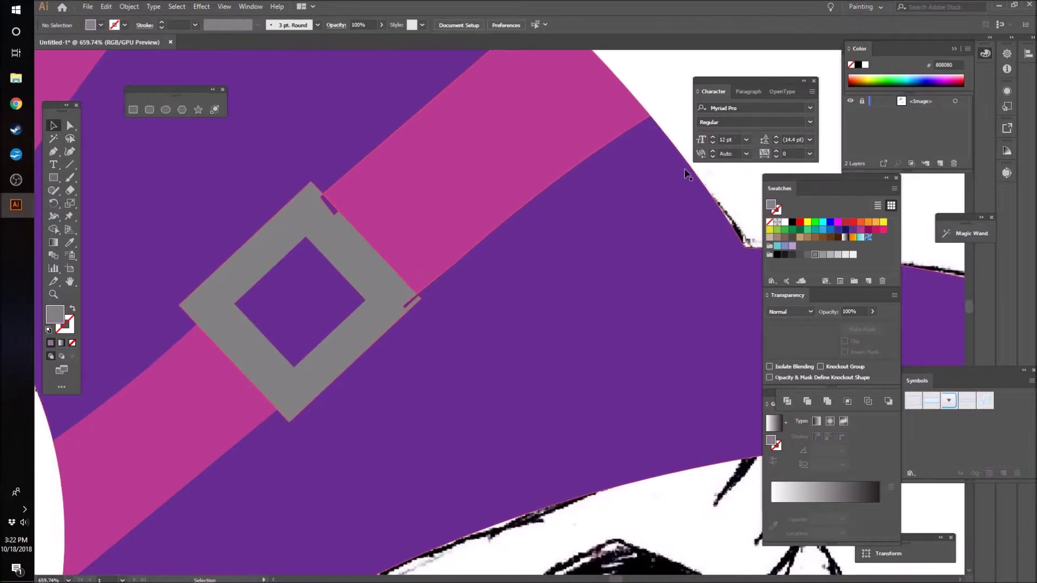
{"action": "left_click", "coordinate": [151, 375]}
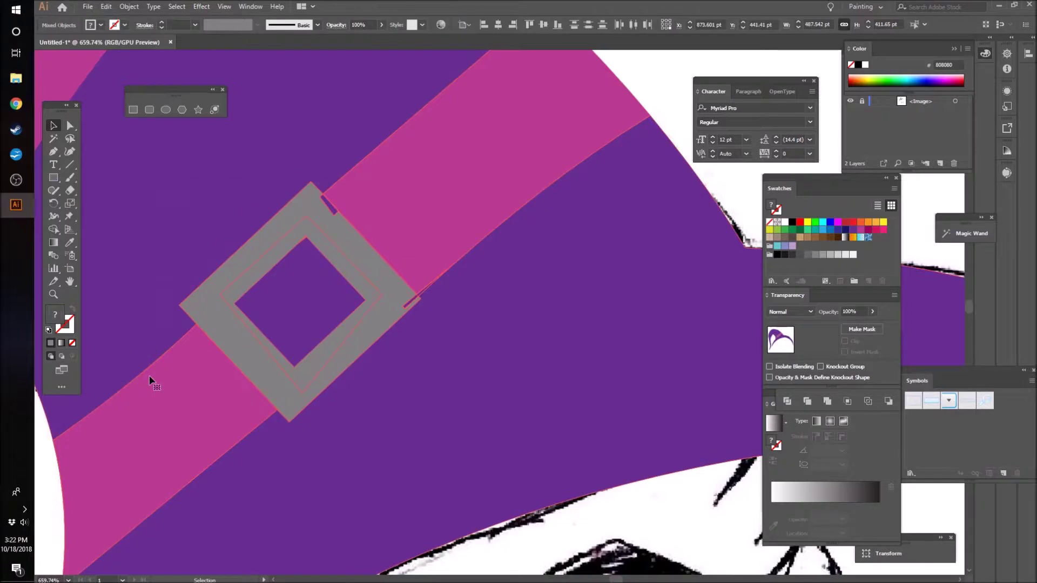
{"action": "left_click", "coordinate": [743, 200]}
- Average the anchor points at the notch by the buckle frame's right corner on both axes and try to join them
{"action": "key", "text": "z"}
{"action": "left_click_drag", "start_coordinate": [407, 312], "coordinate": [538, 297]}
{"action": "left_click", "coordinate": [68, 125]}
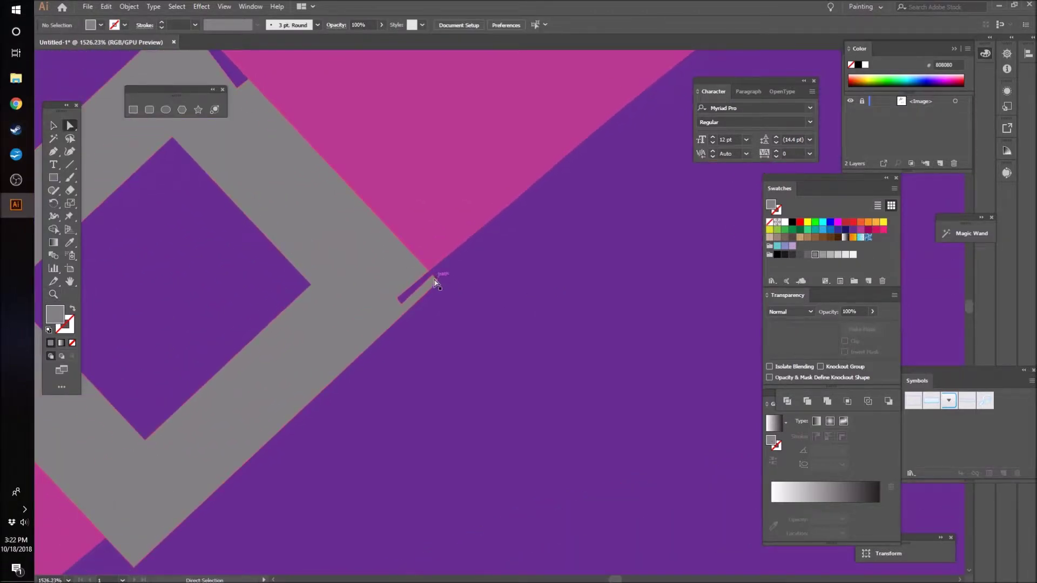
{"action": "left_click", "coordinate": [431, 277]}
{"action": "left_click", "coordinate": [432, 277]}
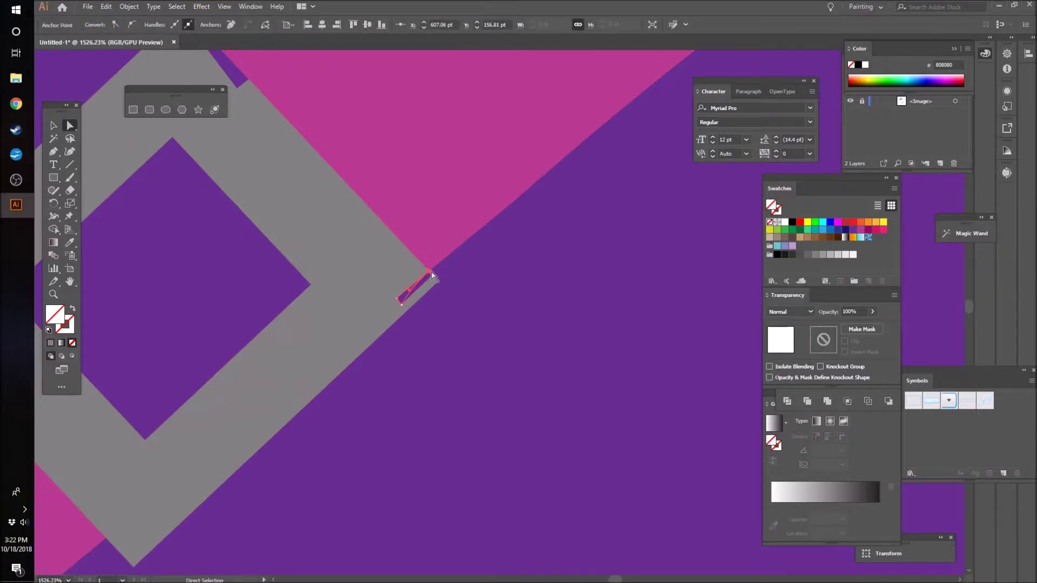
{"action": "left_click", "coordinate": [432, 276]}
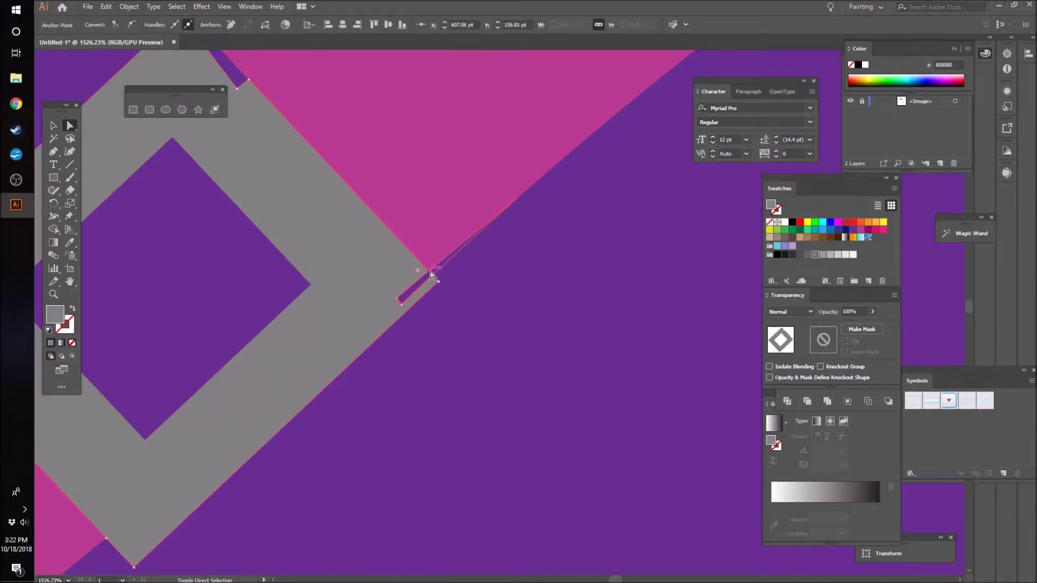
{"action": "left_click", "coordinate": [429, 271], "text": "shift"}
{"action": "key", "text": "ctrl+alt+j"}
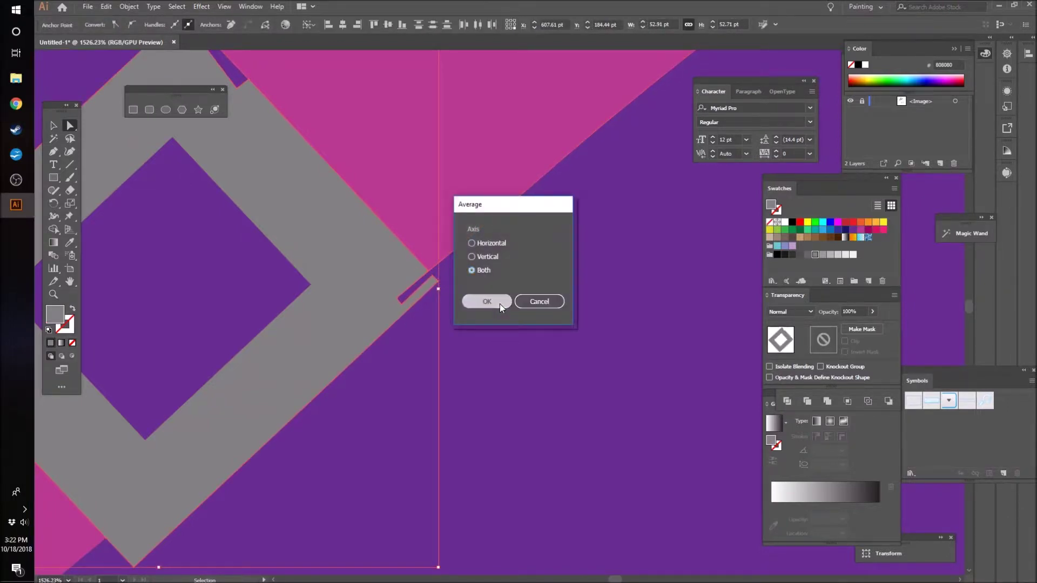
{"action": "left_click", "coordinate": [500, 306]}
{"action": "key", "text": "ctrl+j"}
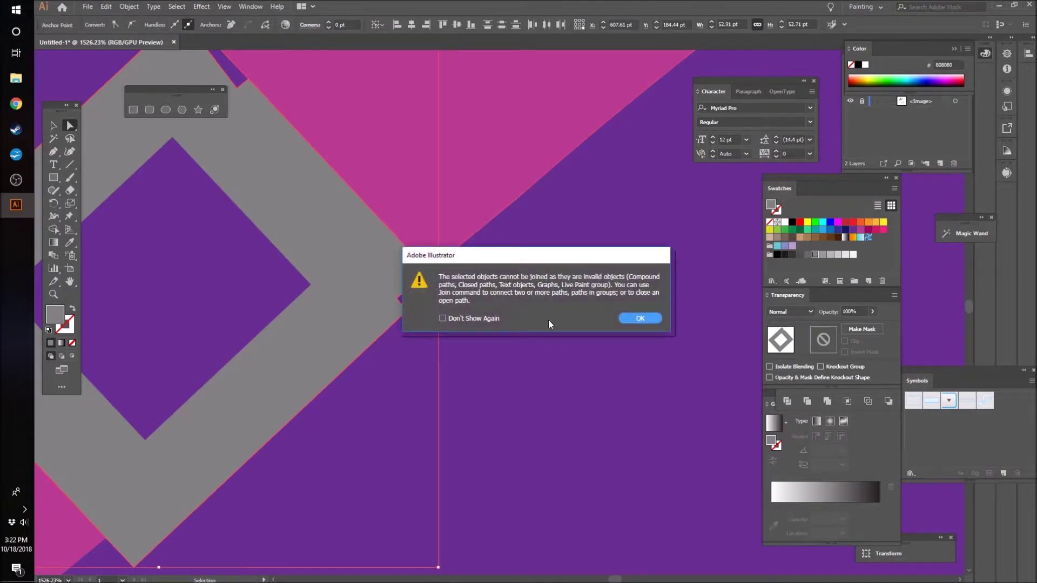
{"action": "left_click", "coordinate": [631, 317]}
{"action": "left_click", "coordinate": [401, 285]}
- Average the anchor points of the notch near the buckle frame's top corner on both axes and try to join them
{"action": "scroll", "coordinate": [416, 300], "scroll_direction": "up", "scroll_amount": 4}
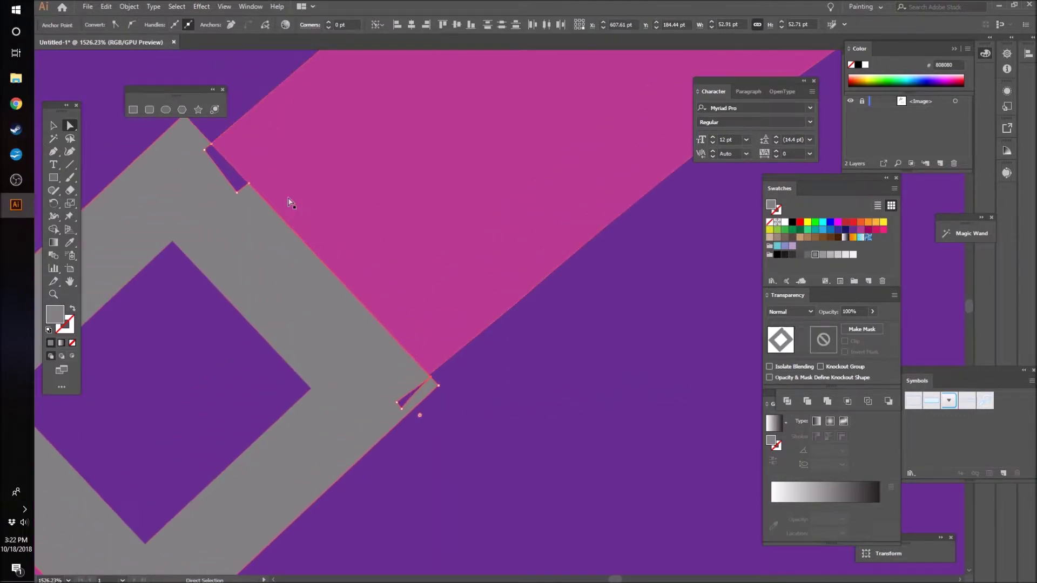
{"action": "left_click", "coordinate": [249, 197]}
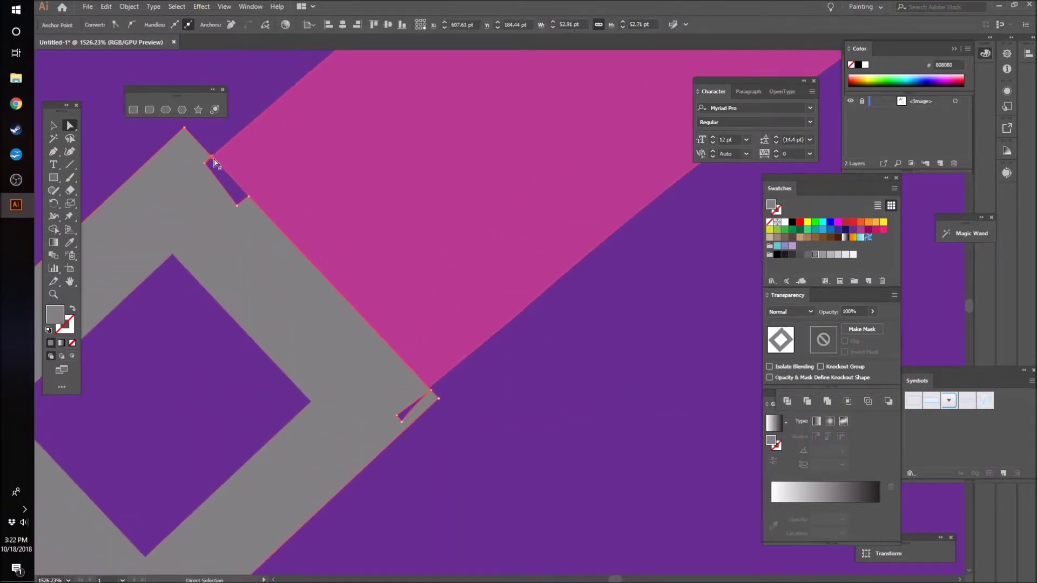
{"action": "left_click", "coordinate": [250, 197], "text": "shift"}
{"action": "key", "text": "ctrl+alt+j"}
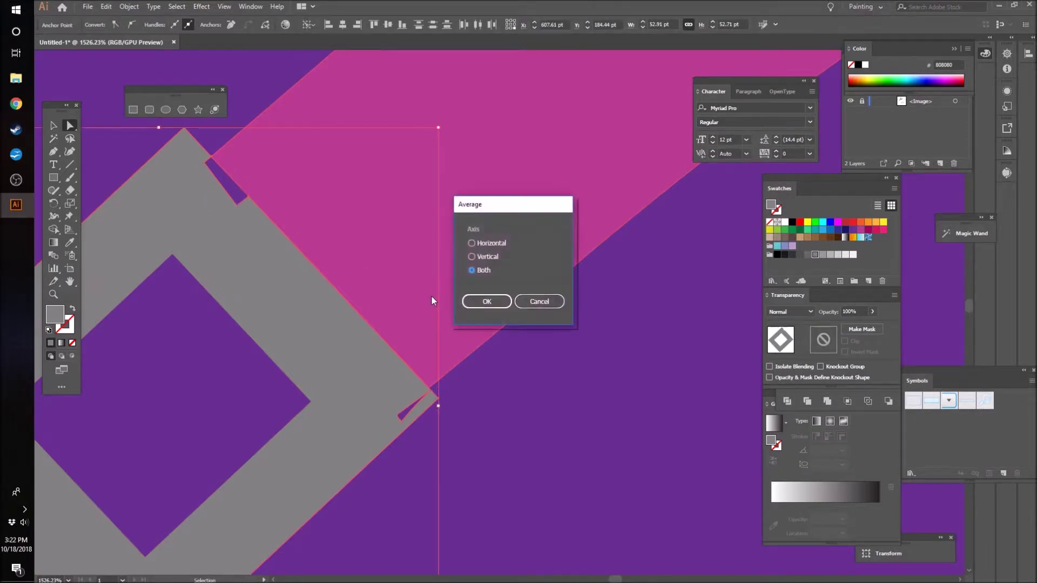
{"action": "left_click", "coordinate": [481, 303]}
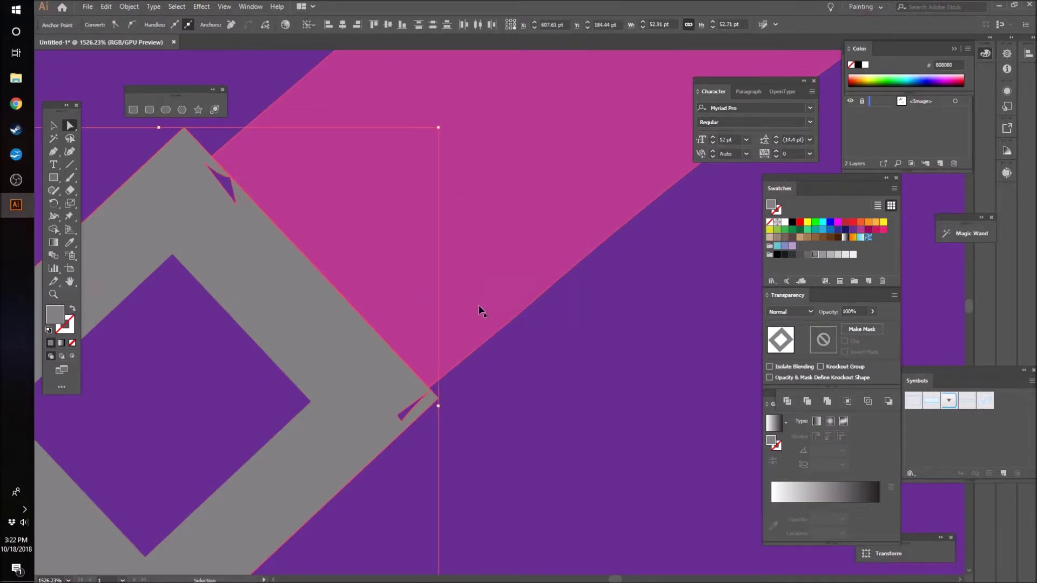
{"action": "key", "text": "ctrl+j"}
{"action": "left_click", "coordinate": [627, 318]}
{"action": "left_click", "coordinate": [180, 212]}
- Select all the hat artwork and merge the notches along the buckle's edge into the gray frame with the Shape Builder tool
{"action": "left_click", "coordinate": [53, 125]}
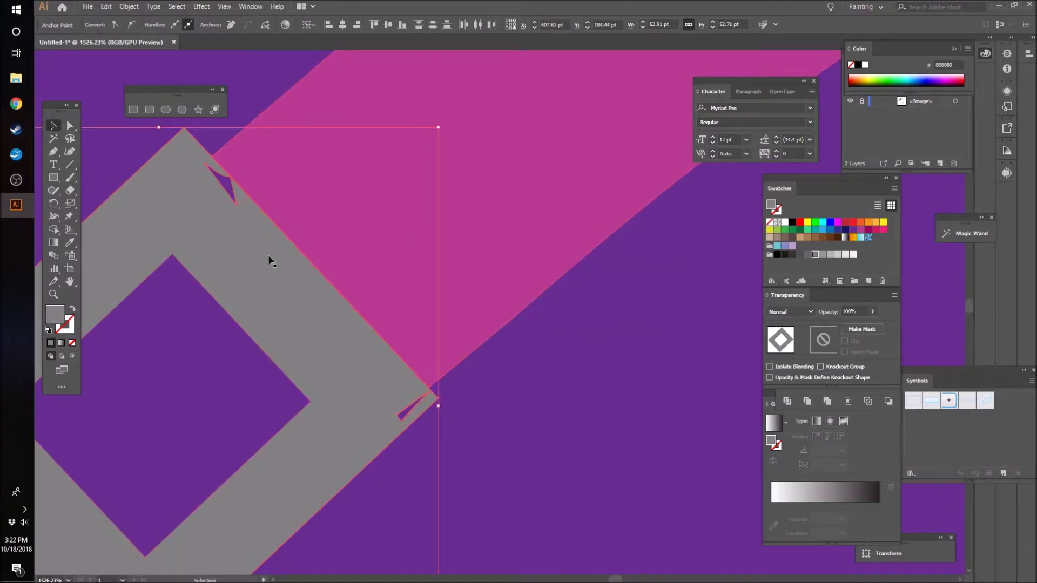
{"action": "left_click", "coordinate": [226, 184], "text": "shift"}
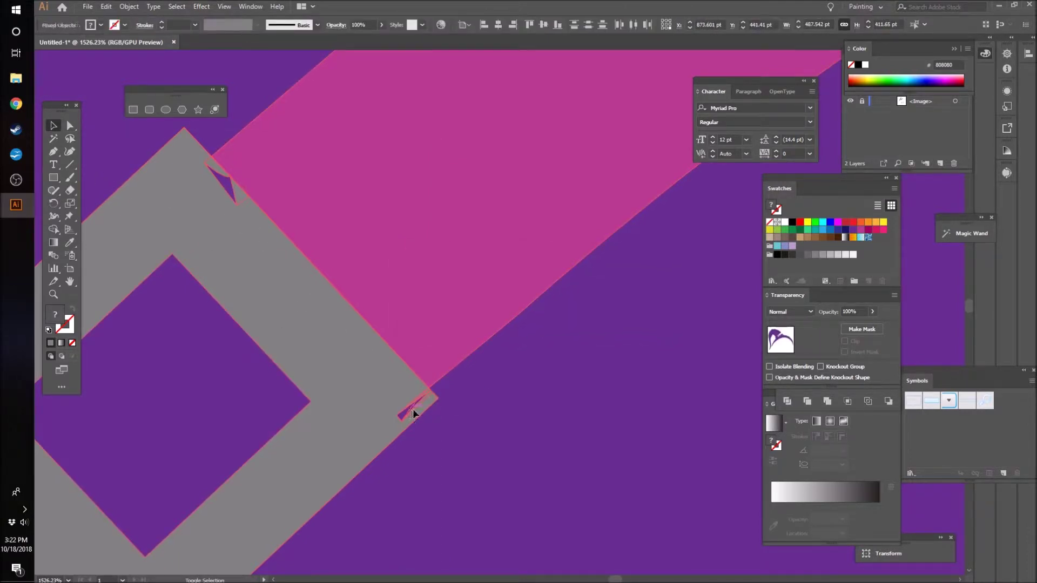
{"action": "left_click", "coordinate": [350, 380]}
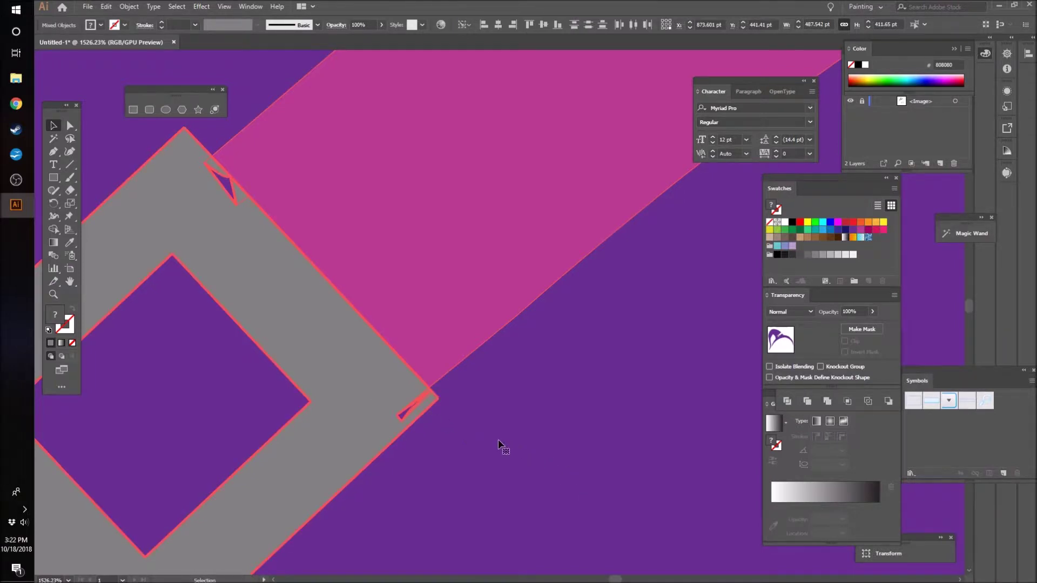
{"action": "key", "text": "shift+m"}
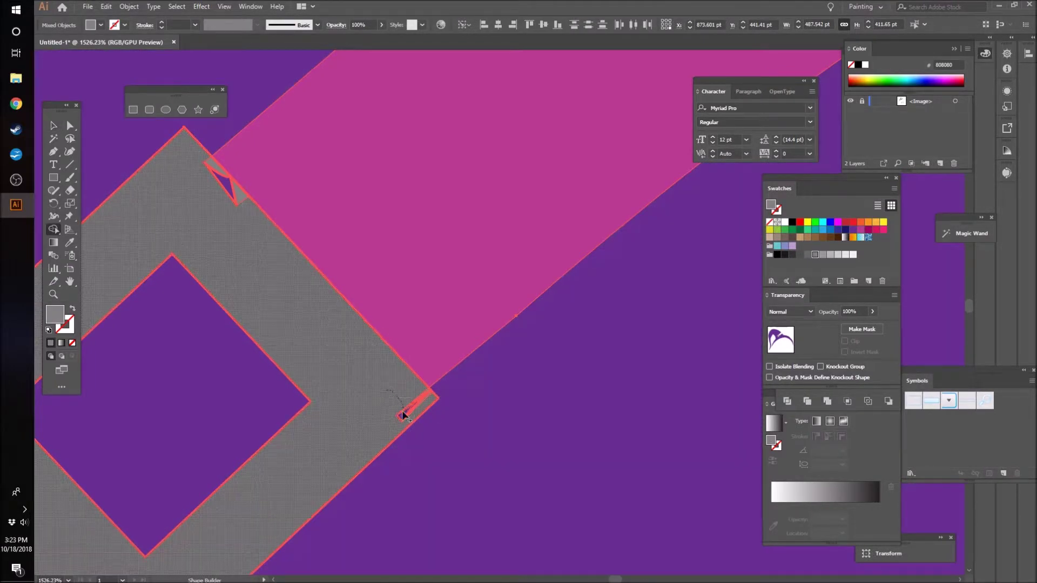
{"action": "left_click_drag", "start_coordinate": [226, 186], "coordinate": [222, 189]}
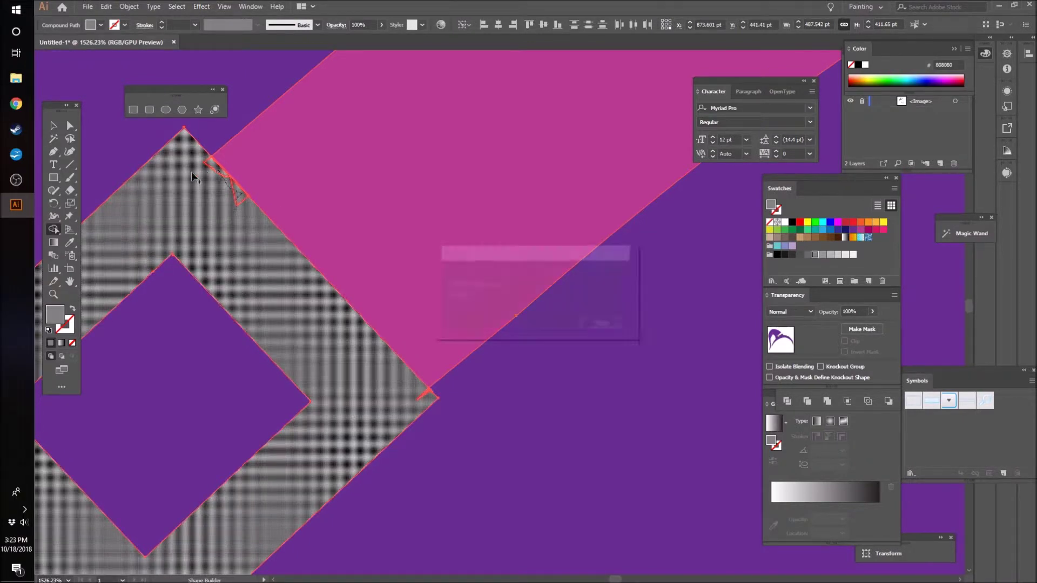
- Merge the leftover sliver at the buckle frame's right corner into the frame with the Shape Builder tool, and deselect everything
{"action": "key", "text": "v"}
{"action": "key", "text": "z"}
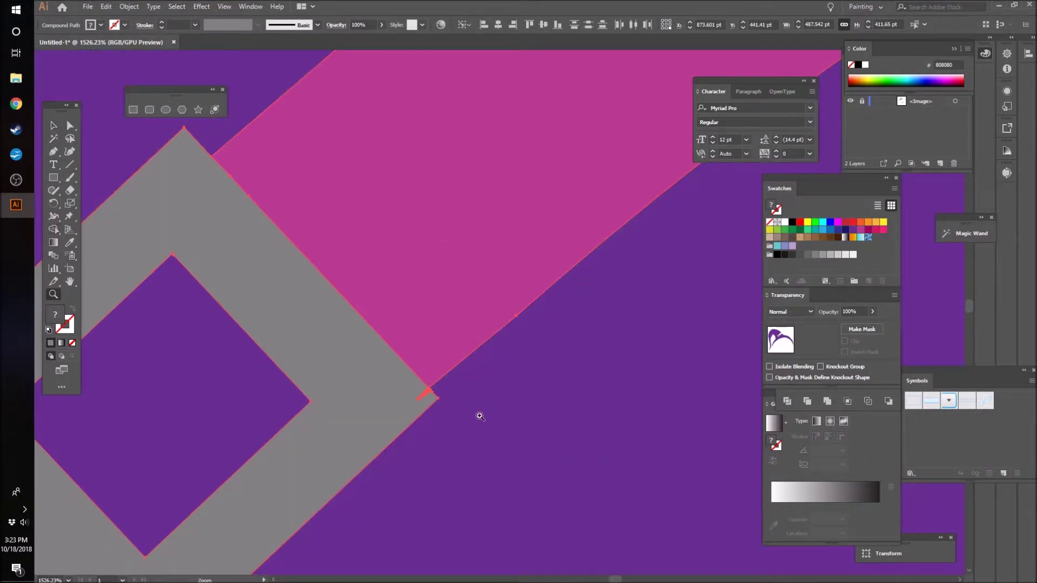
{"action": "left_click_drag", "start_coordinate": [432, 411], "coordinate": [616, 366]}
{"action": "left_click", "coordinate": [55, 128]}
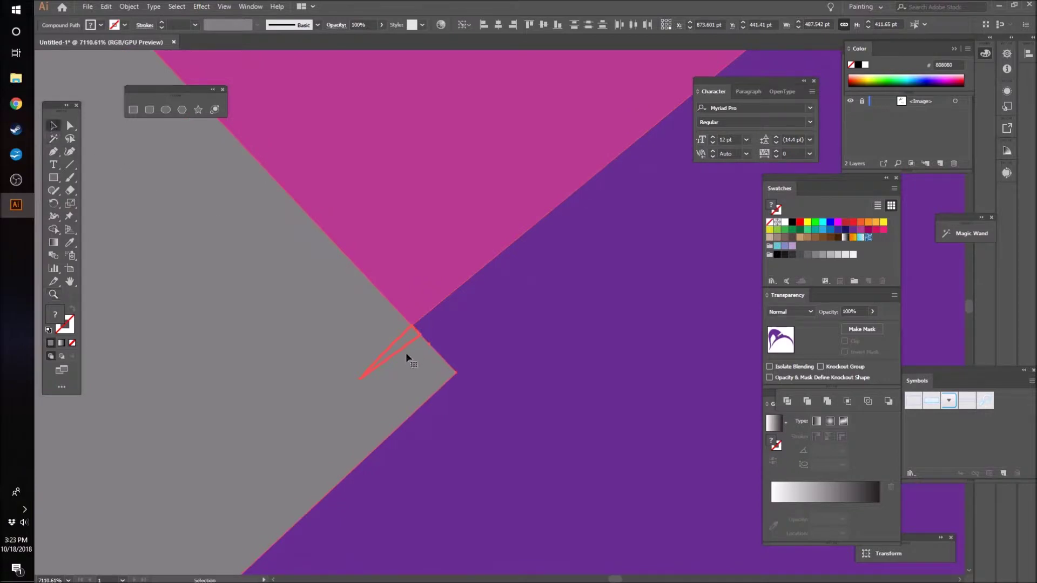
{"action": "key", "text": "shift+m"}
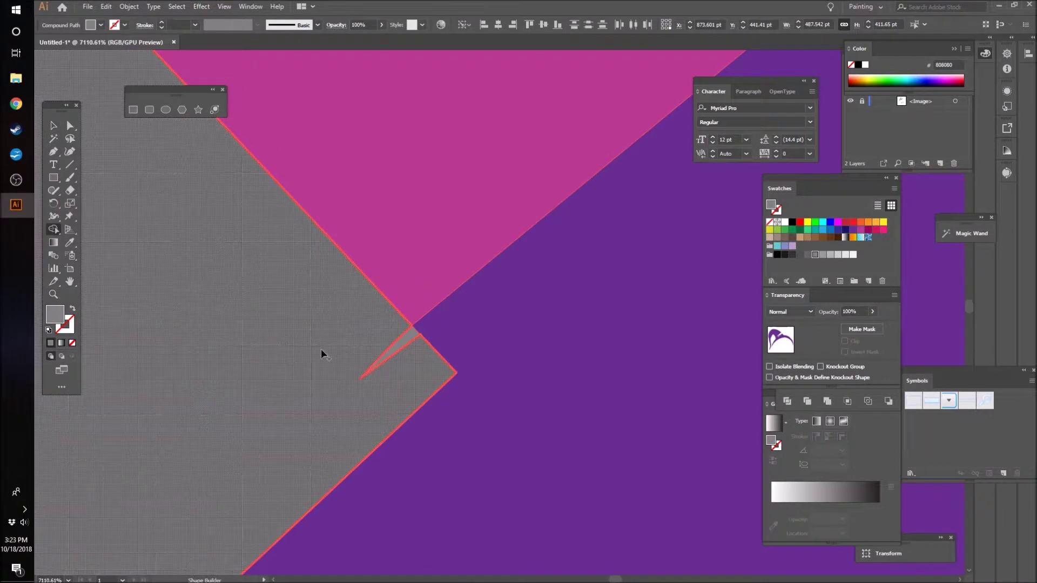
{"action": "mouse_move", "coordinate": [321, 351]}
{"action": "left_mouse_down"}
{"action": "mouse_move", "coordinate": [339, 331]}
{"action": "mouse_move", "coordinate": [406, 362]}
{"action": "mouse_move", "coordinate": [386, 322]}
{"action": "left_mouse_up"}
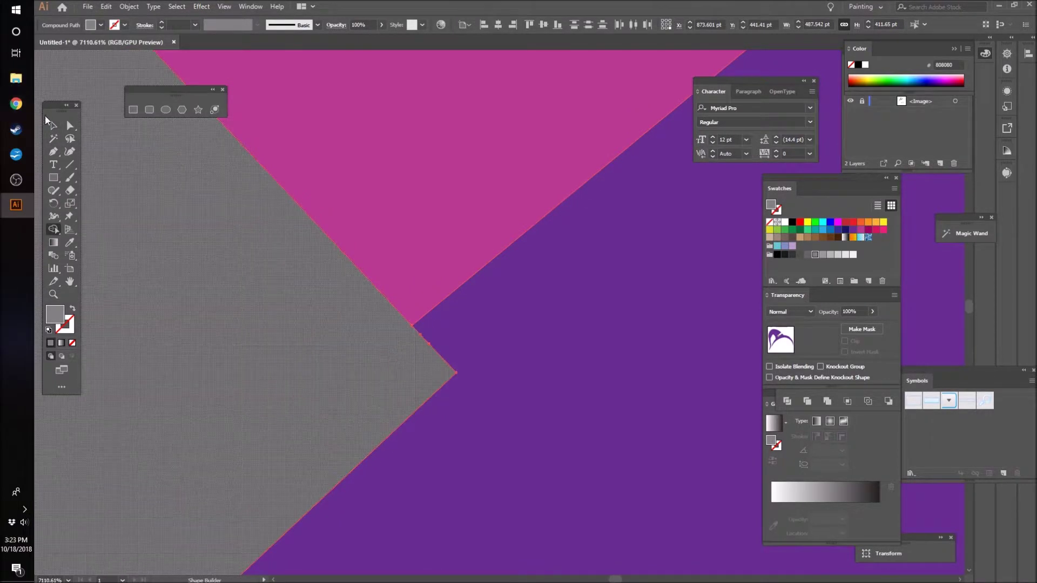
{"action": "left_click", "coordinate": [54, 126]}
{"action": "key", "text": "z"}
{"action": "left_click_drag", "start_coordinate": [667, 315], "coordinate": [69, 386]}
{"action": "left_click", "coordinate": [53, 126]}
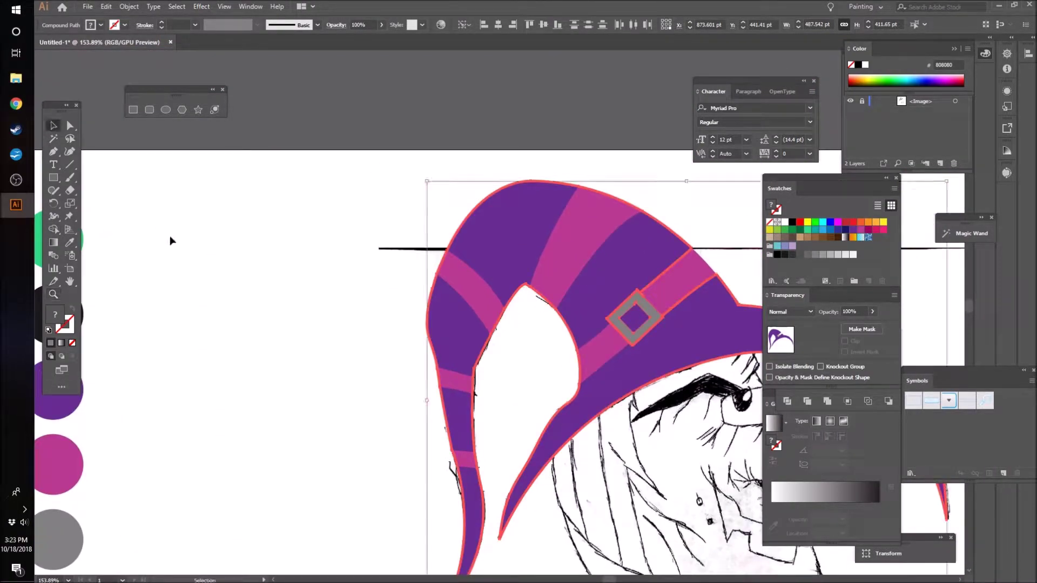
{"action": "left_click", "coordinate": [169, 239]}
- Examine the finished hat as a whole and the anchor points around the buckle's opening for remaining flaws
{"action": "scroll", "coordinate": [588, 443], "scroll_direction": "down", "scroll_amount": 5}
{"action": "scroll", "coordinate": [587, 438], "scroll_direction": "right", "scroll_amount": 10}
{"action": "scroll", "coordinate": [588, 437], "scroll_direction": "down", "scroll_amount": 3}
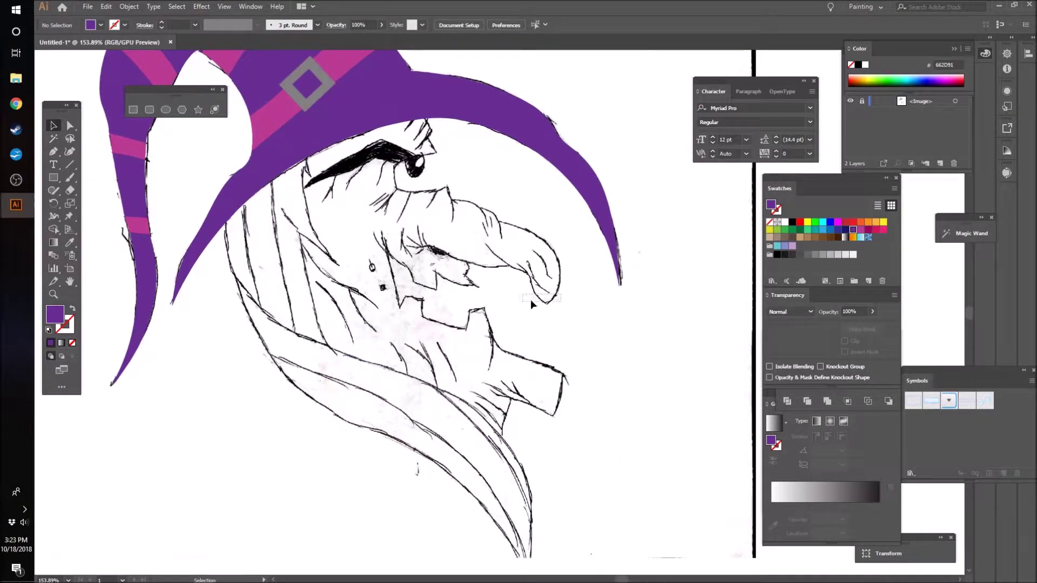
{"action": "key", "text": "z"}
{"action": "left_click_drag", "start_coordinate": [624, 304], "coordinate": [573, 372]}
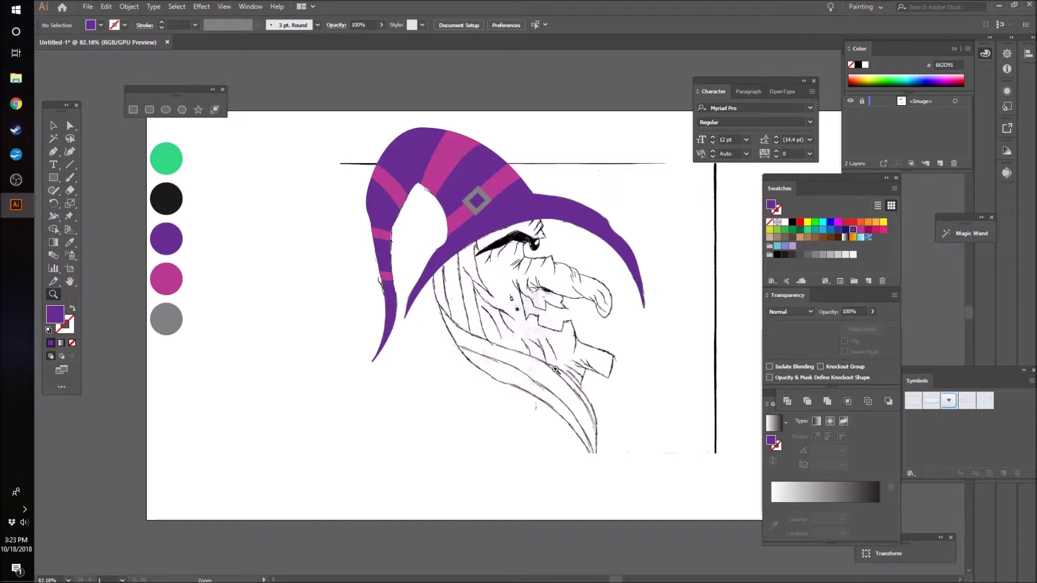
{"action": "left_click_drag", "start_coordinate": [486, 216], "coordinate": [697, 217]}
{"action": "scroll", "coordinate": [424, 308], "scroll_direction": "up", "scroll_amount": 3}
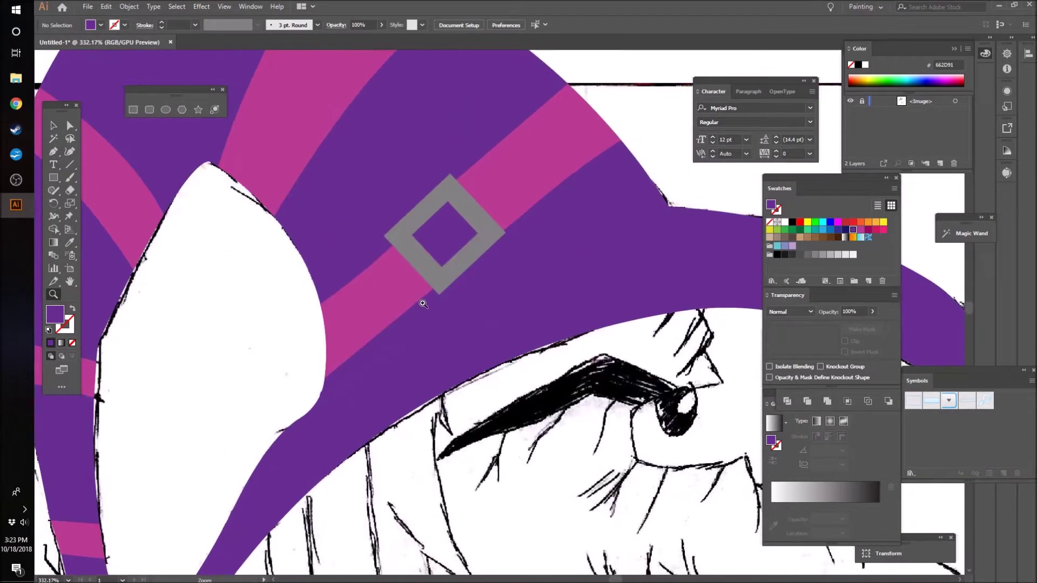
{"action": "left_click_drag", "start_coordinate": [523, 208], "coordinate": [665, 188]}
{"action": "key", "text": "a"}
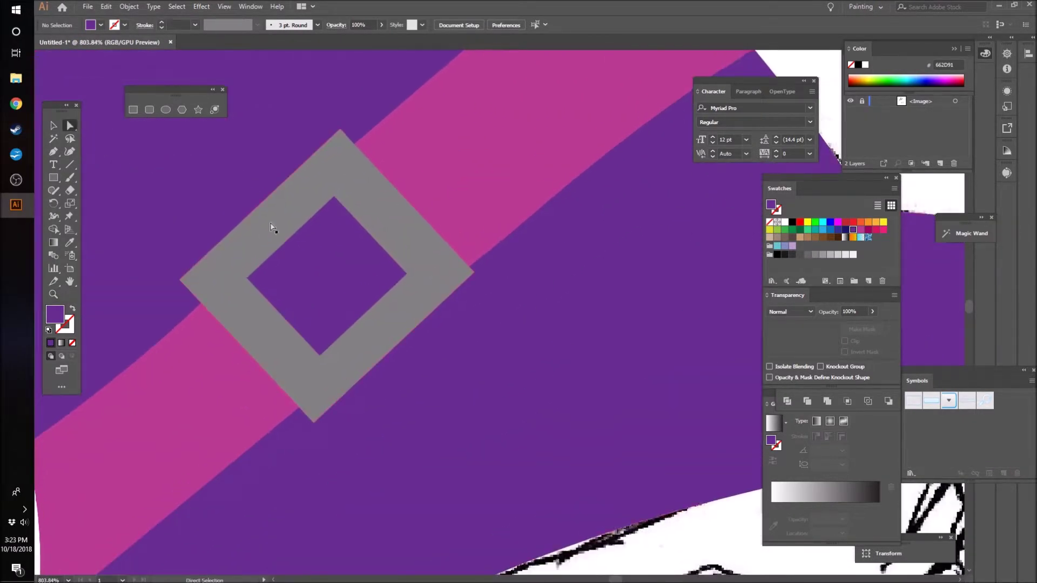
{"action": "left_click", "coordinate": [353, 202]}
{"action": "left_click", "coordinate": [249, 280]}
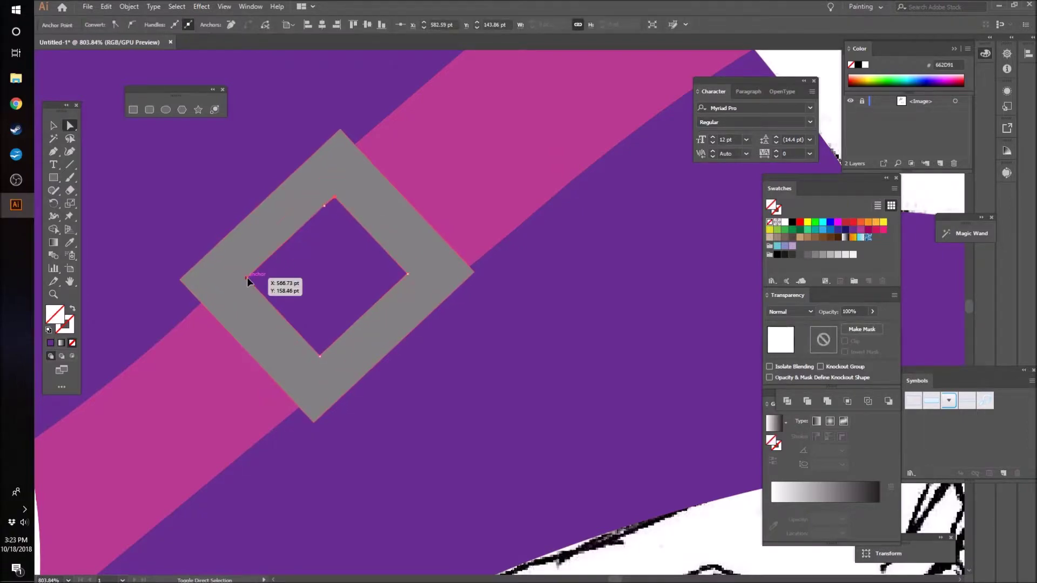
{"action": "left_click", "coordinate": [346, 174]}
- Deselect the buckle frame and examine the witch's face in the sketch below the hat brim
{"action": "key", "text": "z"}
{"action": "mouse_move", "coordinate": [606, 242]}
{"action": "left_mouse_down"}
{"action": "mouse_move", "coordinate": [332, 322]}
{"action": "mouse_move", "coordinate": [350, 322]}
{"action": "left_mouse_up"}
{"action": "mouse_move", "coordinate": [587, 544]}
{"action": "left_mouse_down"}
{"action": "mouse_move", "coordinate": [588, 414]}
{"action": "mouse_move", "coordinate": [608, 381]}
{"action": "left_mouse_up"}
{"action": "left_click_drag", "start_coordinate": [614, 302], "coordinate": [549, 329]}
{"action": "scroll", "coordinate": [660, 313], "scroll_direction": "up", "scroll_amount": 2}
{"action": "left_click_drag", "start_coordinate": [672, 295], "coordinate": [785, 295]}
{"action": "key", "text": "v"}
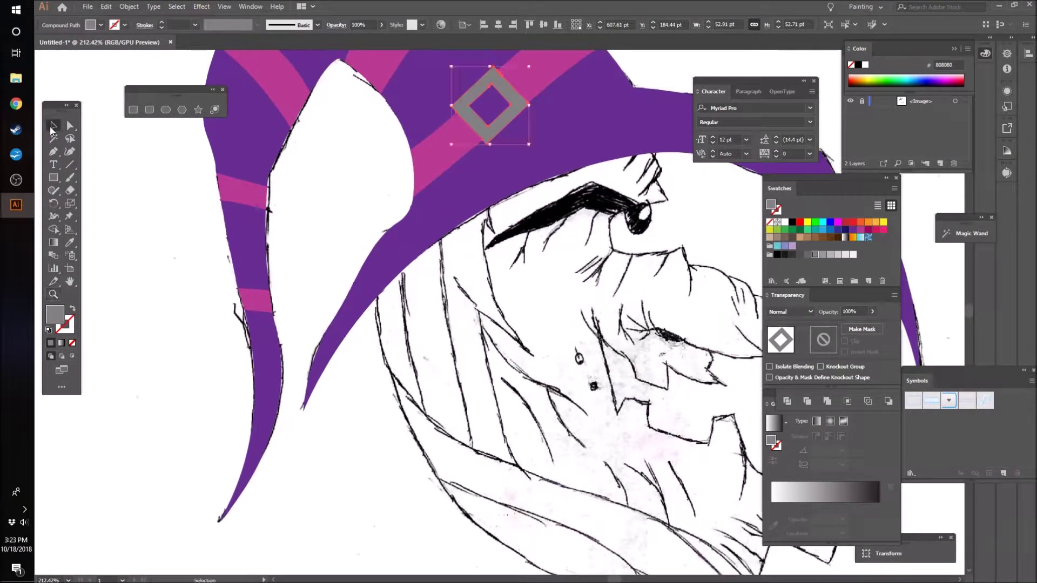
{"action": "left_click", "coordinate": [334, 411]}
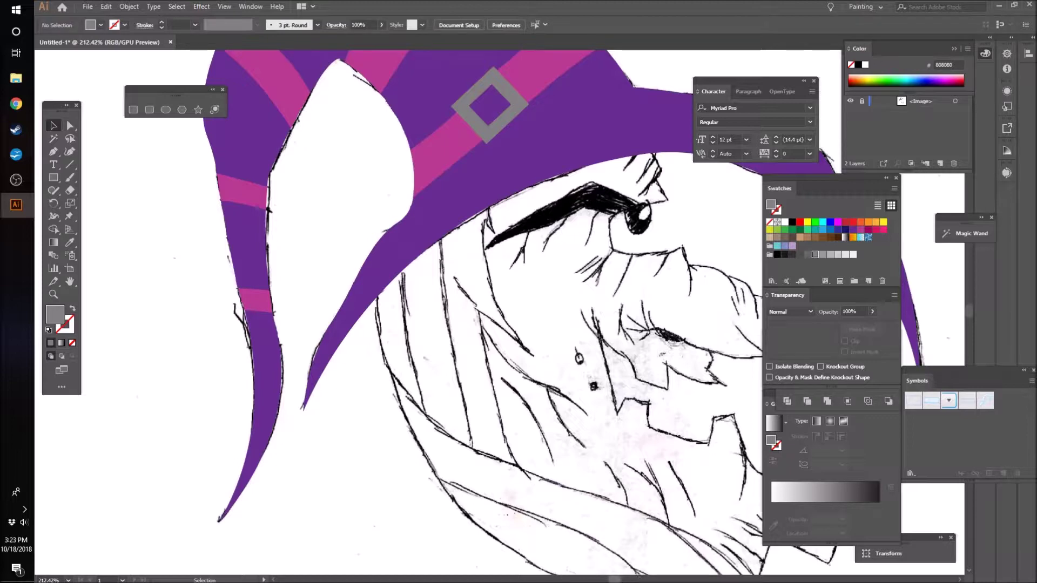
{"action": "left_click_drag", "start_coordinate": [617, 579], "coordinate": [627, 581]}
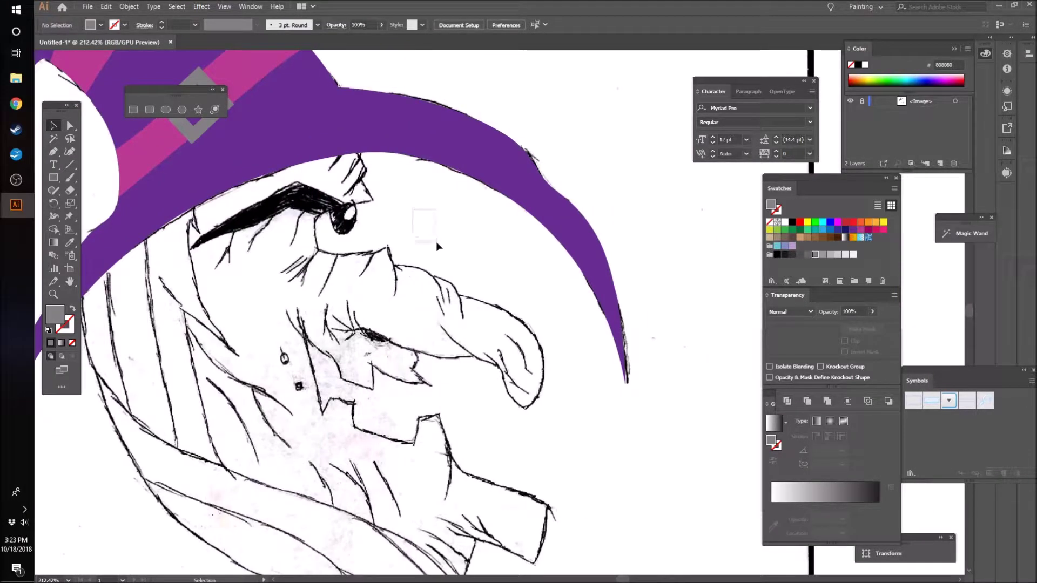
- Set the drawing colours to no fill and a light blue stroke (29ABE2) for tracing the witch's face
{"action": "scroll", "coordinate": [303, 307], "scroll_direction": "up", "scroll_amount": 2}
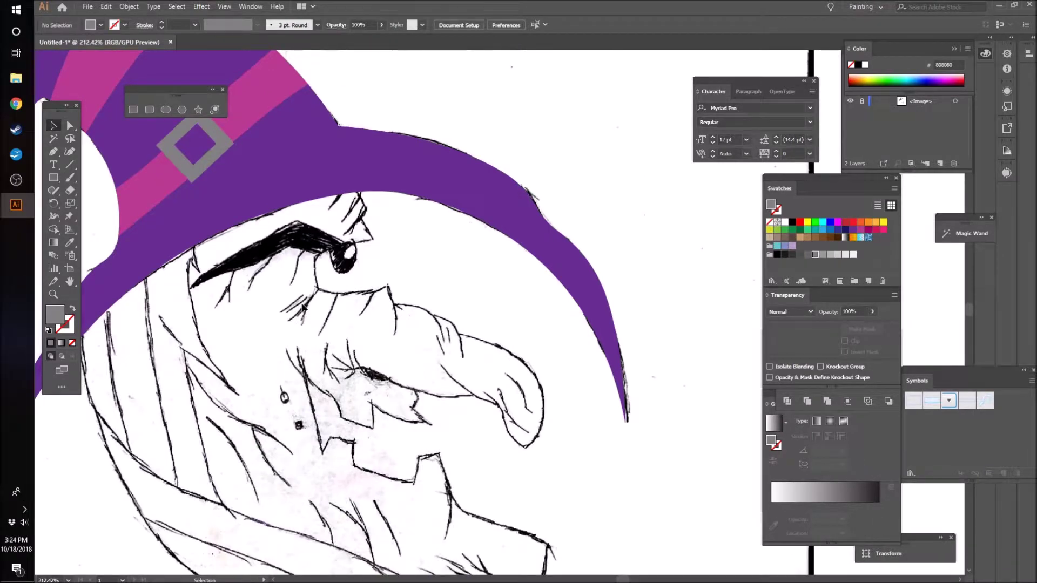
{"action": "scroll", "coordinate": [372, 395], "scroll_direction": "down", "scroll_amount": 3}
{"action": "left_click_drag", "start_coordinate": [498, 399], "coordinate": [378, 402]}
{"action": "scroll", "coordinate": [368, 480], "scroll_direction": "down", "scroll_amount": 2}
{"action": "left_click_drag", "start_coordinate": [415, 334], "coordinate": [475, 316]}
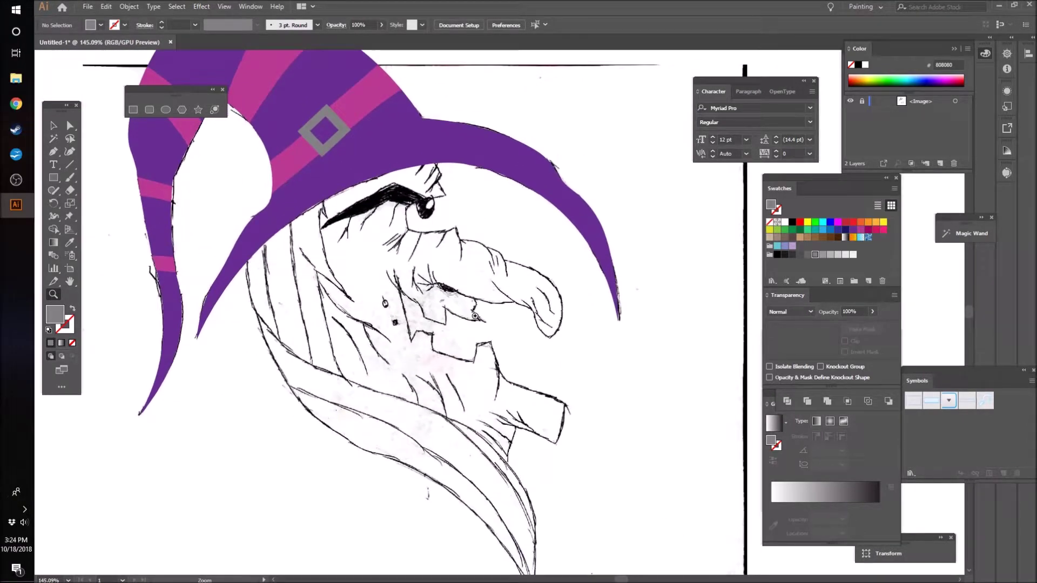
{"action": "left_click_drag", "start_coordinate": [412, 218], "coordinate": [463, 209]}
{"action": "scroll", "coordinate": [451, 189], "scroll_direction": "up", "scroll_amount": 2}
{"action": "key", "text": "p"}
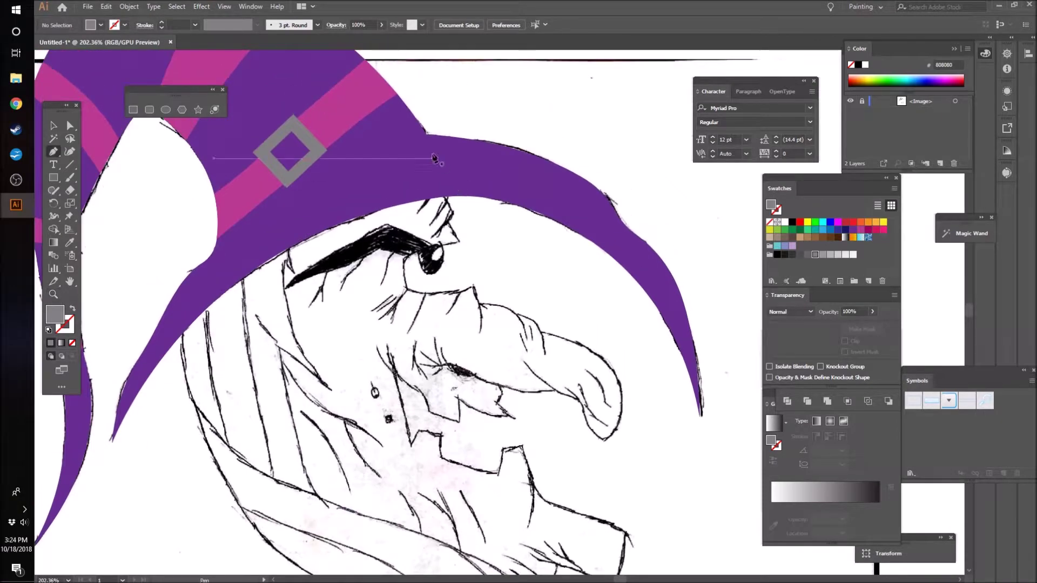
{"action": "left_click", "coordinate": [430, 173]}
{"action": "left_click_drag", "start_coordinate": [469, 212], "coordinate": [514, 231]}
{"action": "key", "text": "v"}
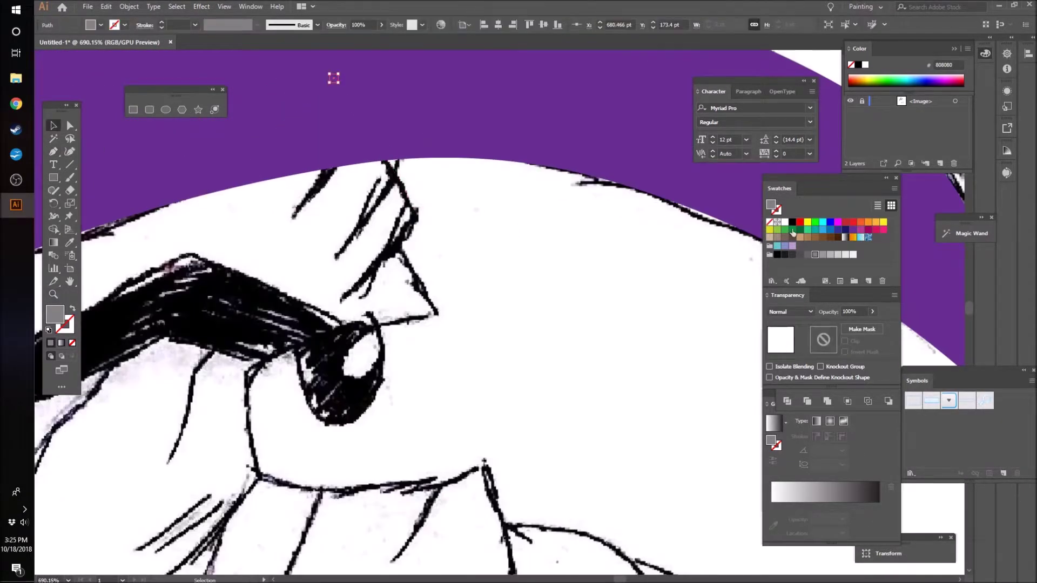
{"action": "left_click", "coordinate": [770, 222]}
{"action": "left_click", "coordinate": [823, 229]}
- With the Pen tool, trace the face outline from inside the hat brim down the forehead and back along the upper eyelid
{"action": "key", "text": "p"}
{"action": "left_click", "coordinate": [334, 120]}
{"action": "left_click_drag", "start_coordinate": [416, 222], "coordinate": [424, 268]}
{"action": "left_click", "coordinate": [396, 250]}
{"action": "left_click", "coordinate": [438, 315]}
{"action": "left_click_drag", "start_coordinate": [247, 375], "coordinate": [227, 406]}
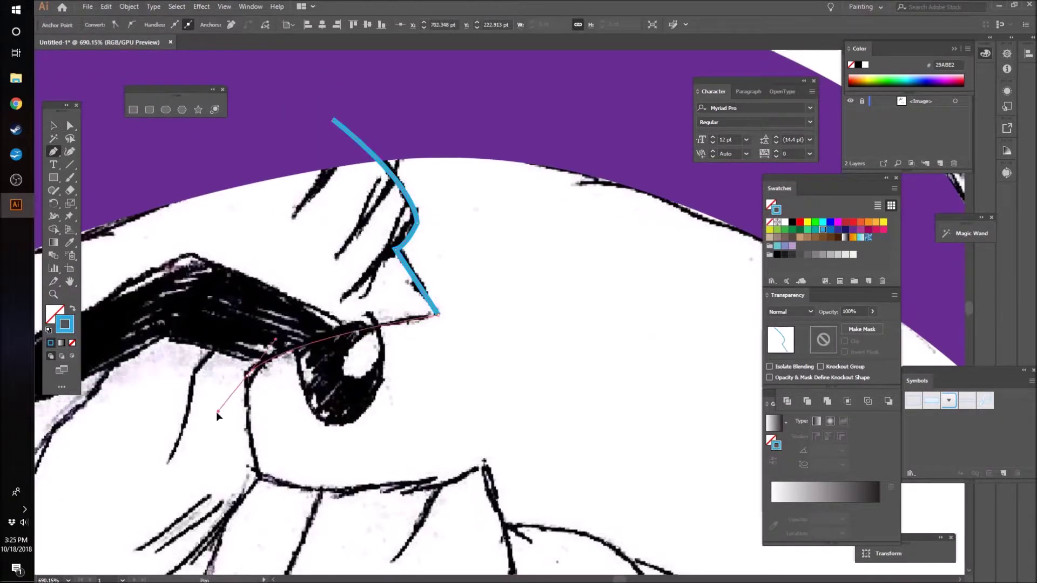
{"action": "left_click", "coordinate": [247, 374]}
- Continue the face outline down the back of the eye, along the lower eyelid and over the peak to the nose bridge
{"action": "scroll", "coordinate": [247, 375], "scroll_direction": "down", "scroll_amount": 3}
{"action": "left_click_drag", "start_coordinate": [261, 317], "coordinate": [278, 341]}
{"action": "left_click", "coordinate": [261, 317]}
{"action": "left_click_drag", "start_coordinate": [485, 308], "coordinate": [629, 261]}
{"action": "left_click", "coordinate": [485, 307]}
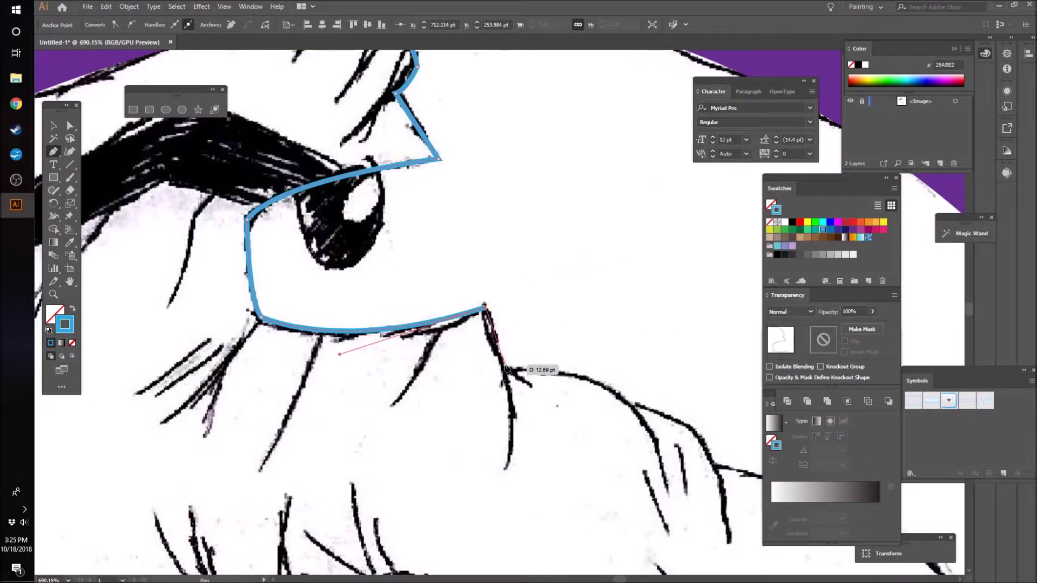
{"action": "left_click", "coordinate": [505, 365]}
- Continue the outline over the two bumps on the nose bridge to the start of the long nose ridge
{"action": "scroll", "coordinate": [574, 475], "scroll_direction": "right", "scroll_amount": 5}
{"action": "scroll", "coordinate": [575, 476], "scroll_direction": "down", "scroll_amount": 2}
{"action": "left_click_drag", "start_coordinate": [396, 302], "coordinate": [492, 356]}
{"action": "left_click", "coordinate": [396, 302]}
{"action": "left_click", "coordinate": [464, 331]}
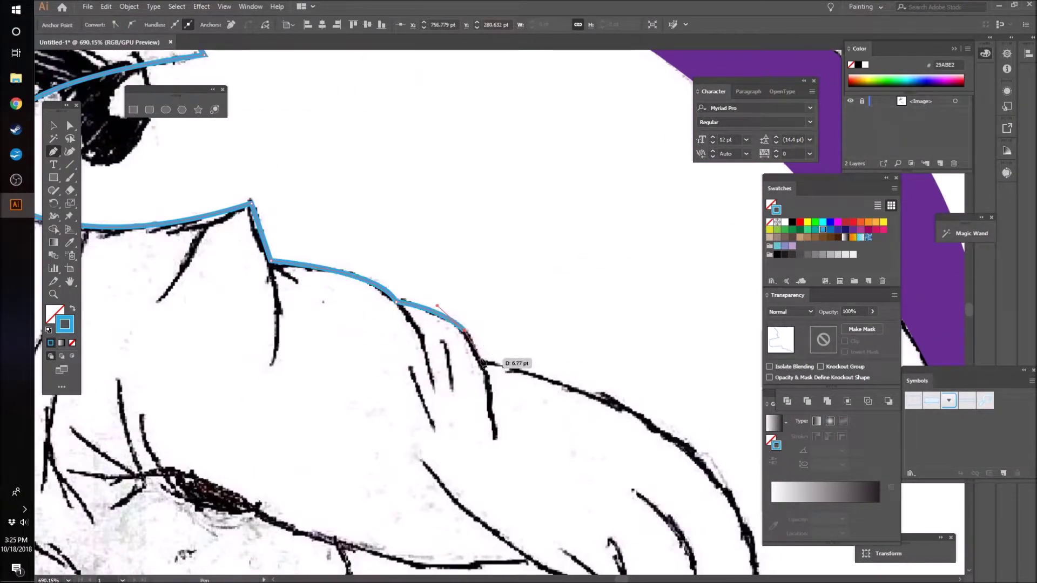
{"action": "left_click", "coordinate": [483, 359]}
- Trace the long curved nose ridge around to the drooping tip of the nose
{"action": "scroll", "coordinate": [598, 497], "scroll_direction": "right", "scroll_amount": 3}
{"action": "scroll", "coordinate": [597, 497], "scroll_direction": "down", "scroll_amount": 6}
{"action": "left_click_drag", "start_coordinate": [641, 342], "coordinate": [626, 548]}
{"action": "left_click", "coordinate": [641, 342]}
{"action": "left_click_drag", "start_coordinate": [573, 470], "coordinate": [506, 494]}
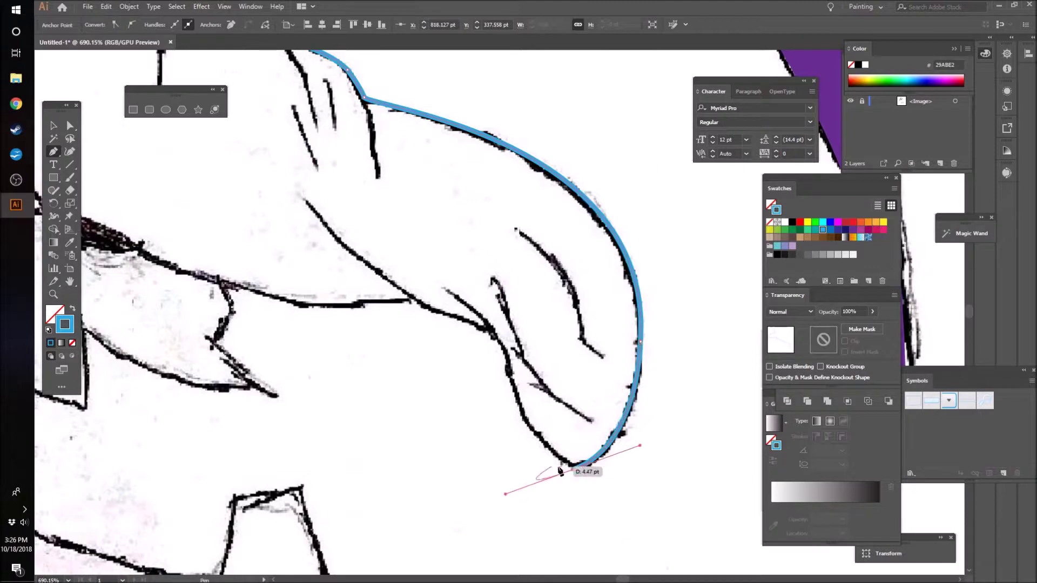
- Trace the underside of the nose from its tip back to the front of the upper lip
{"action": "left_click_drag", "start_coordinate": [497, 339], "coordinate": [500, 341]}
{"action": "left_click_drag", "start_coordinate": [395, 281], "coordinate": [431, 312]}
{"action": "left_click_drag", "start_coordinate": [413, 298], "coordinate": [399, 282]}
{"action": "left_click", "coordinate": [414, 298]}
{"action": "left_click_drag", "start_coordinate": [313, 306], "coordinate": [257, 299]}
{"action": "left_click_drag", "start_coordinate": [222, 282], "coordinate": [201, 269]}
{"action": "left_click", "coordinate": [222, 282]}
- Trace the notched front of the upper lip, its pointed tip and the front edge of the upper tooth
{"action": "left_click", "coordinate": [216, 343]}
{"action": "left_click", "coordinate": [276, 396]}
{"action": "scroll", "coordinate": [86, 327], "scroll_direction": "left", "scroll_amount": 3}
{"action": "left_click_drag", "start_coordinate": [214, 330], "coordinate": [151, 267]}
{"action": "left_click", "coordinate": [214, 330]}
{"action": "left_click_drag", "start_coordinate": [215, 410], "coordinate": [213, 437]}
{"action": "left_click", "coordinate": [215, 410]}
- Continue the outline along the bottom of the upper tooth and up the curved lip edge to the cheek crease
{"action": "left_click", "coordinate": [107, 371]}
{"action": "scroll", "coordinate": [488, 522], "scroll_direction": "left", "scroll_amount": 3}
{"action": "left_click_drag", "start_coordinate": [393, 307], "coordinate": [368, 284]}
{"action": "left_click", "coordinate": [393, 307]}
{"action": "left_click_drag", "start_coordinate": [279, 145], "coordinate": [240, 139]}
- Trace down the cheek crease to the mouth corner, then along the stepped lower lip to the lower tooth
{"action": "scroll", "coordinate": [279, 284], "scroll_direction": "down", "scroll_amount": 3}
{"action": "left_click", "coordinate": [362, 406]}
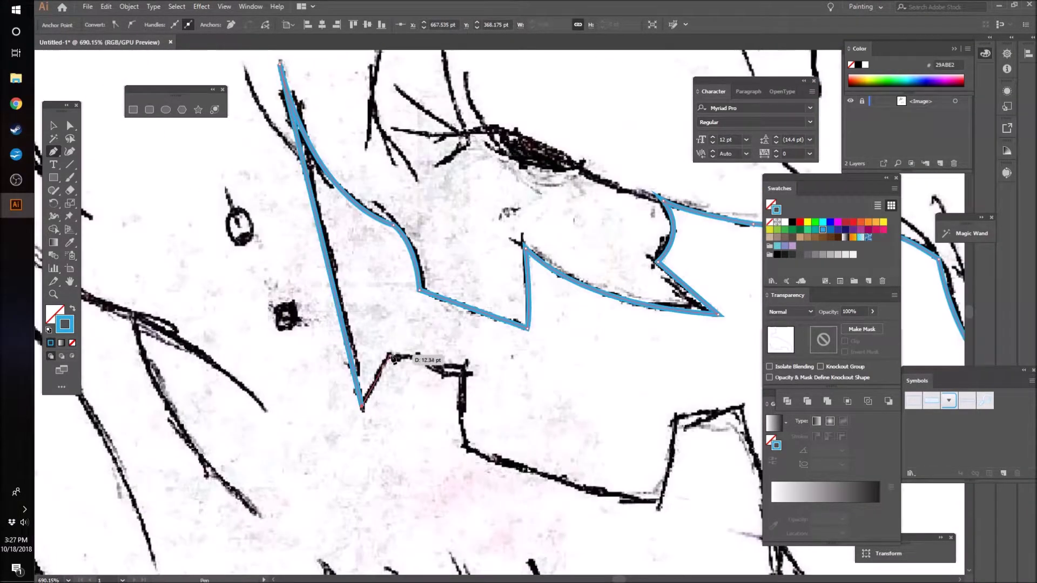
{"action": "left_click", "coordinate": [468, 358]}
{"action": "left_click", "coordinate": [463, 447]}
{"action": "left_click", "coordinate": [660, 495]}
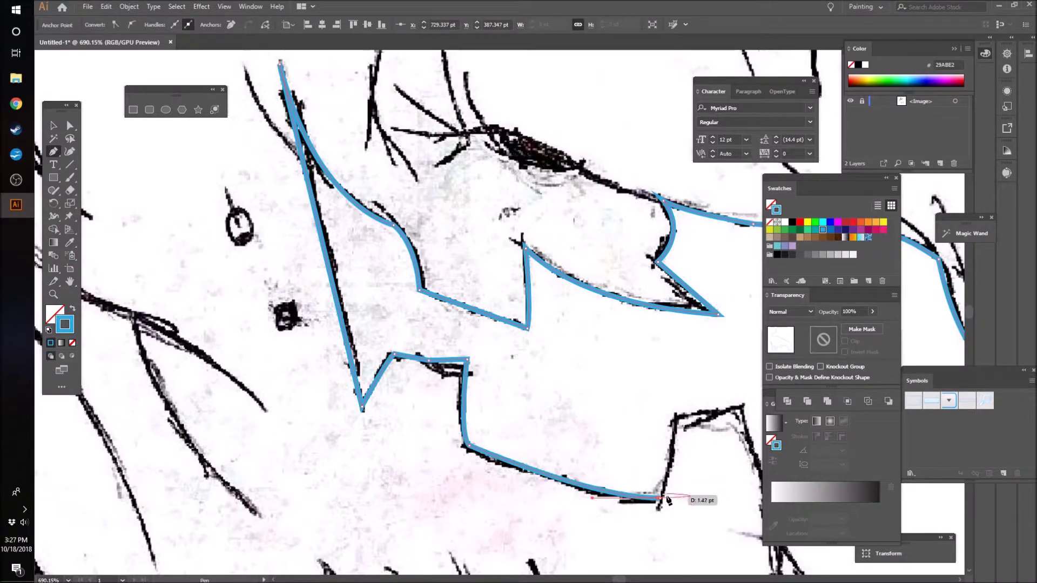
- Outline the lower tooth and continue down the front of the lower lip towards the chin
{"action": "scroll", "coordinate": [678, 382], "scroll_direction": "right", "scroll_amount": 5}
{"action": "left_click", "coordinate": [416, 413]}
{"action": "left_click", "coordinate": [489, 401]}
{"action": "scroll", "coordinate": [490, 401], "scroll_direction": "down", "scroll_amount": 3}
{"action": "left_click_drag", "start_coordinate": [528, 414], "coordinate": [569, 534]}
{"action": "scroll", "coordinate": [569, 535], "scroll_direction": "down", "scroll_amount": 4}
{"action": "left_click", "coordinate": [565, 349]}
- Trace the chin's upper edge, blunt tip and underside, then continue down the neck to the hair
{"action": "scroll", "coordinate": [544, 567], "scroll_direction": "right", "scroll_amount": 8}
{"action": "left_click_drag", "start_coordinate": [394, 458], "coordinate": [437, 487]}
{"action": "scroll", "coordinate": [411, 470], "scroll_direction": "down", "scroll_amount": 5}
{"action": "left_click", "coordinate": [394, 311]}
{"action": "left_click_drag", "start_coordinate": [343, 506], "coordinate": [290, 545]}
{"action": "scroll", "coordinate": [290, 546], "scroll_direction": "down", "scroll_amount": 3}
{"action": "left_click", "coordinate": [343, 413]}
{"action": "left_click_drag", "start_coordinate": [157, 335], "coordinate": [97, 326]}
{"action": "left_click", "coordinate": [121, 454]}
{"action": "left_click", "coordinate": [116, 501]}
- Close the face outline with straight segments running behind the hair, up the back of the face and under the hat brim
{"action": "key", "text": "z"}
{"action": "left_click_drag", "start_coordinate": [343, 450], "coordinate": [412, 305]}
{"action": "left_click_drag", "start_coordinate": [537, 457], "coordinate": [620, 449]}
{"action": "scroll", "coordinate": [620, 450], "scroll_direction": "down", "scroll_amount": 1}
{"action": "key", "text": "p"}
{"action": "left_click", "coordinate": [514, 498]}
{"action": "scroll", "coordinate": [444, 441], "scroll_direction": "up", "scroll_amount": 4}
{"action": "left_click", "coordinate": [103, 416]}
{"action": "scroll", "coordinate": [103, 416], "scroll_direction": "down", "scroll_amount": 5}
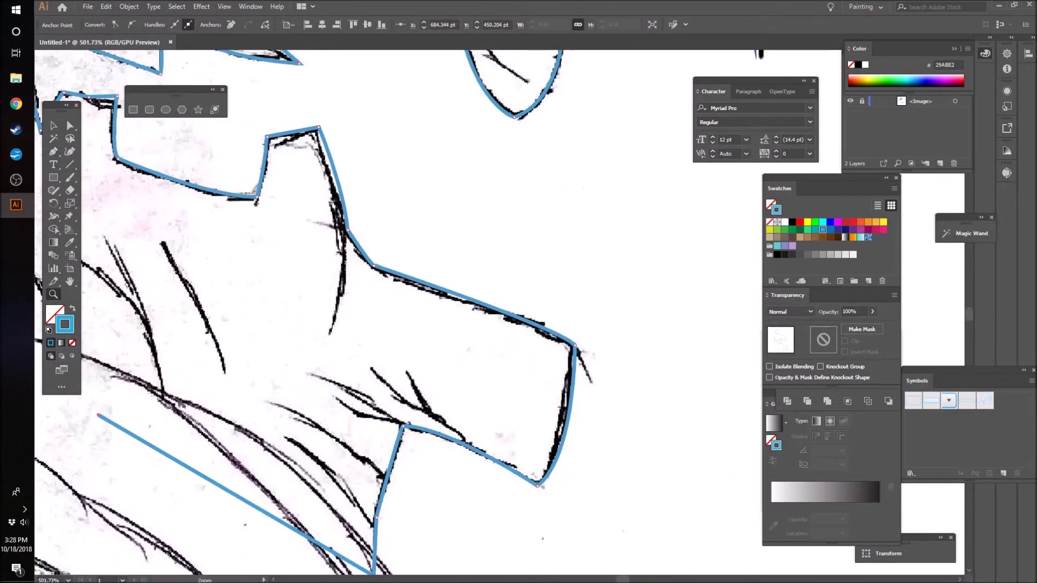
{"action": "scroll", "coordinate": [546, 563], "scroll_direction": "left", "scroll_amount": 5}
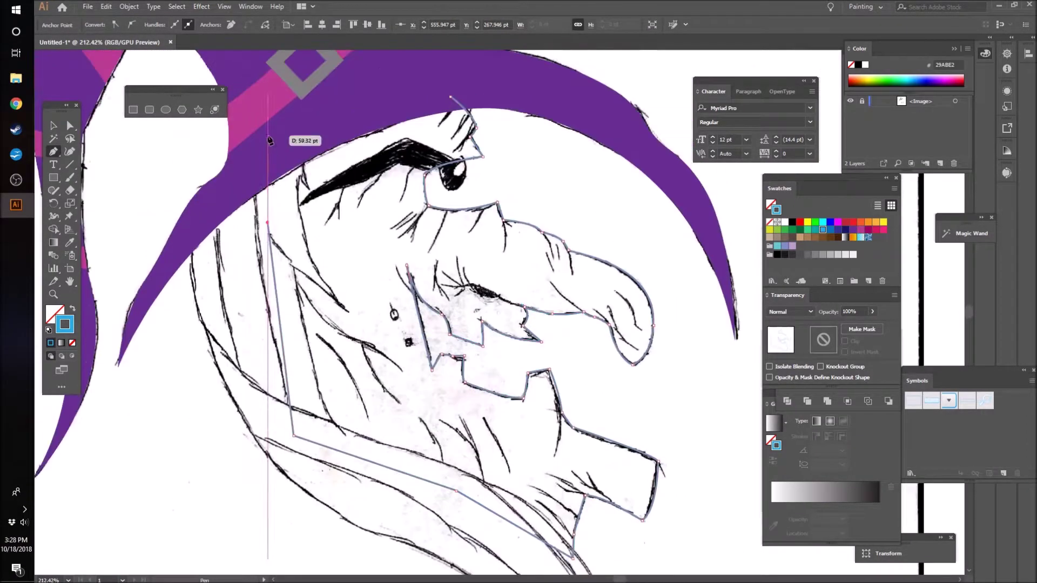
{"action": "left_click", "coordinate": [508, 227]}
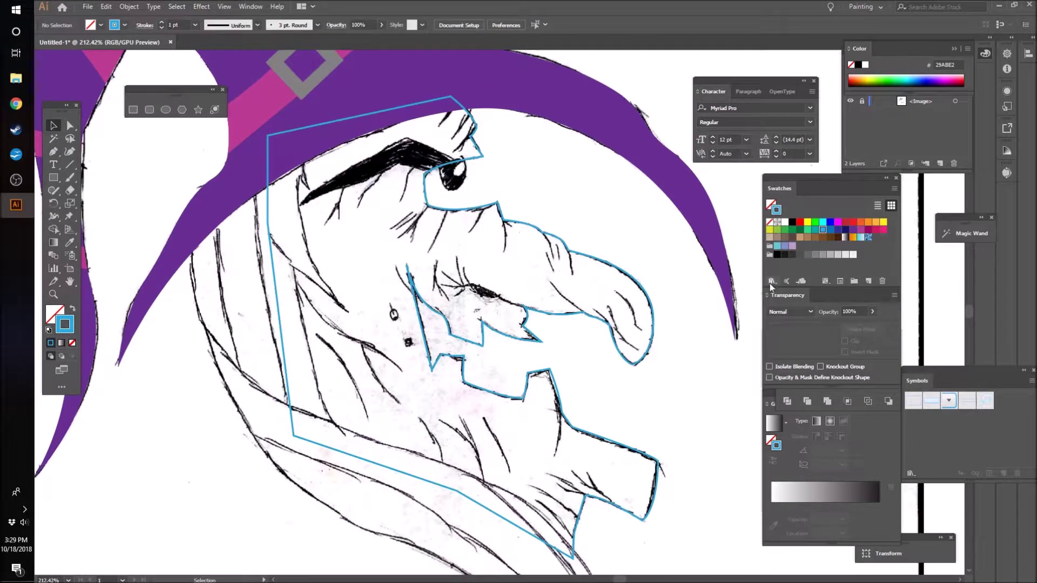
- Draw an ellipse about 20.6 by 31.1 pt around the witch's pupil, then deselect it
{"action": "left_click_drag", "start_coordinate": [484, 188], "coordinate": [581, 270]}
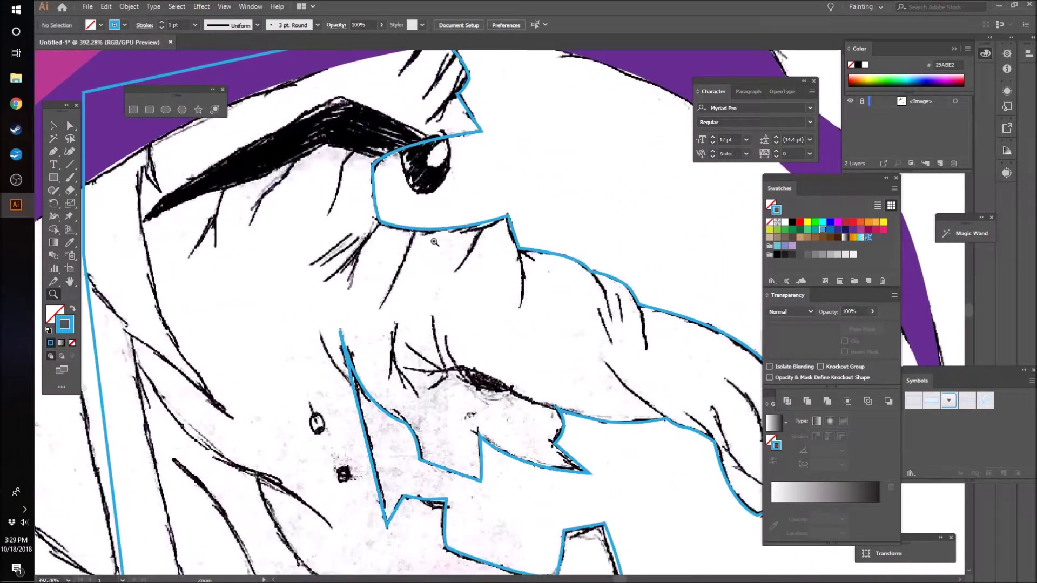
{"action": "left_click_drag", "start_coordinate": [435, 242], "coordinate": [486, 243]}
{"action": "key", "text": "l"}
{"action": "left_click_drag", "start_coordinate": [383, 142], "coordinate": [472, 274]}
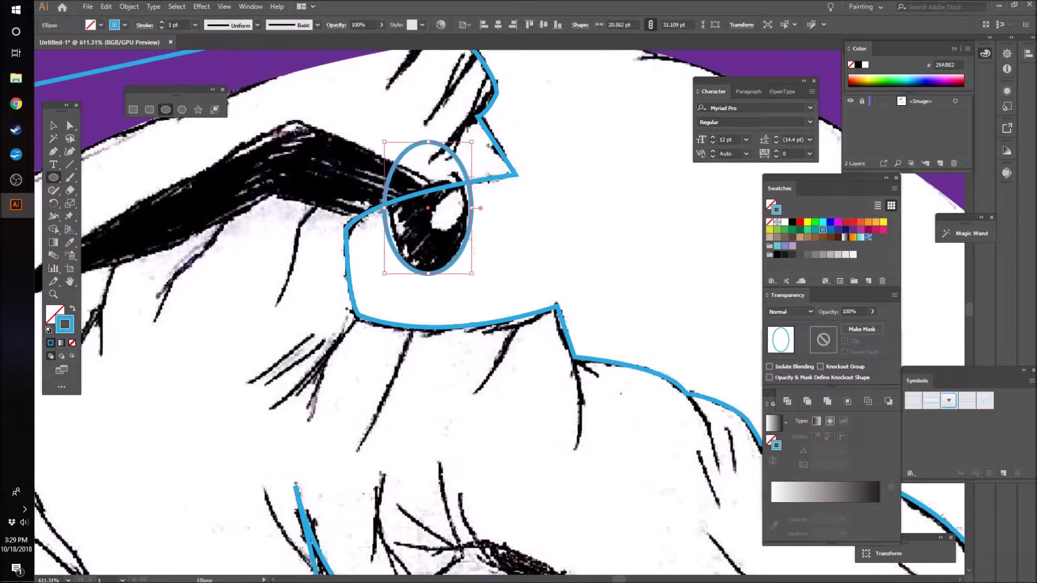
{"action": "left_click", "coordinate": [54, 127]}
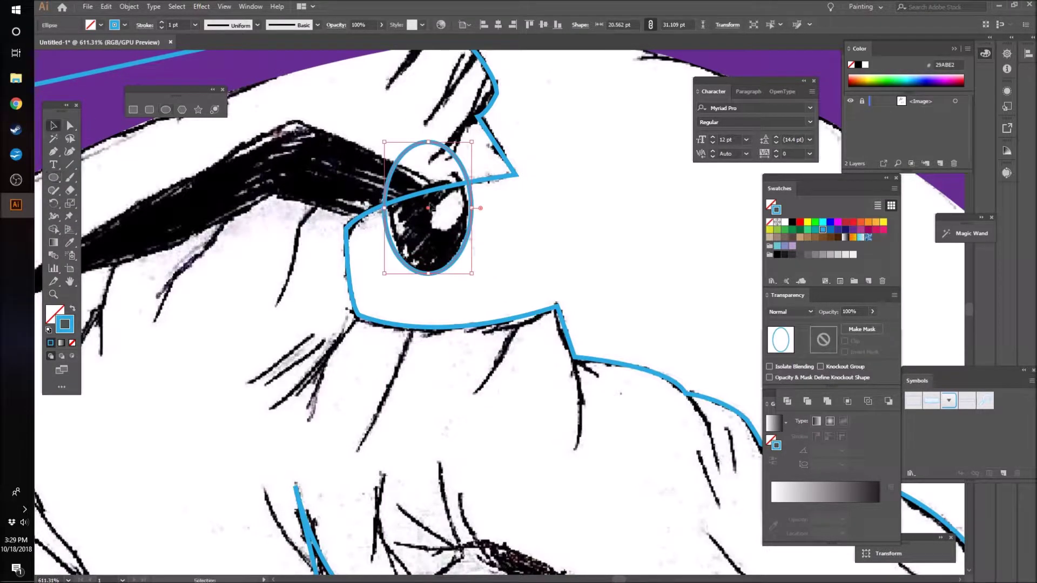
{"action": "left_click", "coordinate": [605, 272]}
- Draw a small ellipse about 7 by 10.9 pt for the eye highlight, tilt it and position it over the sketched highlight
{"action": "left_click_drag", "start_coordinate": [425, 197], "coordinate": [460, 235]}
{"action": "key", "text": "r"}
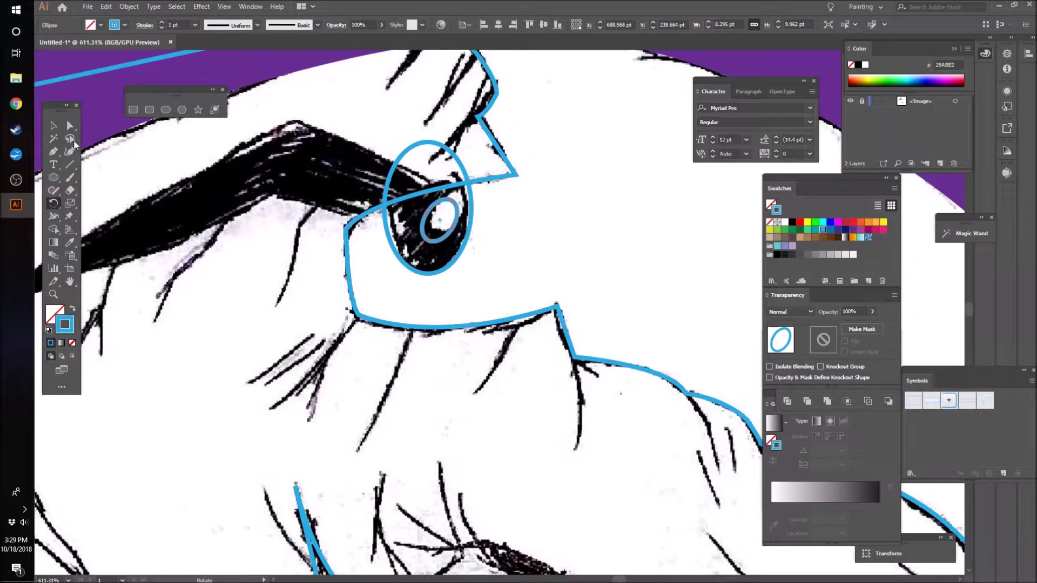
{"action": "left_click", "coordinate": [49, 126]}
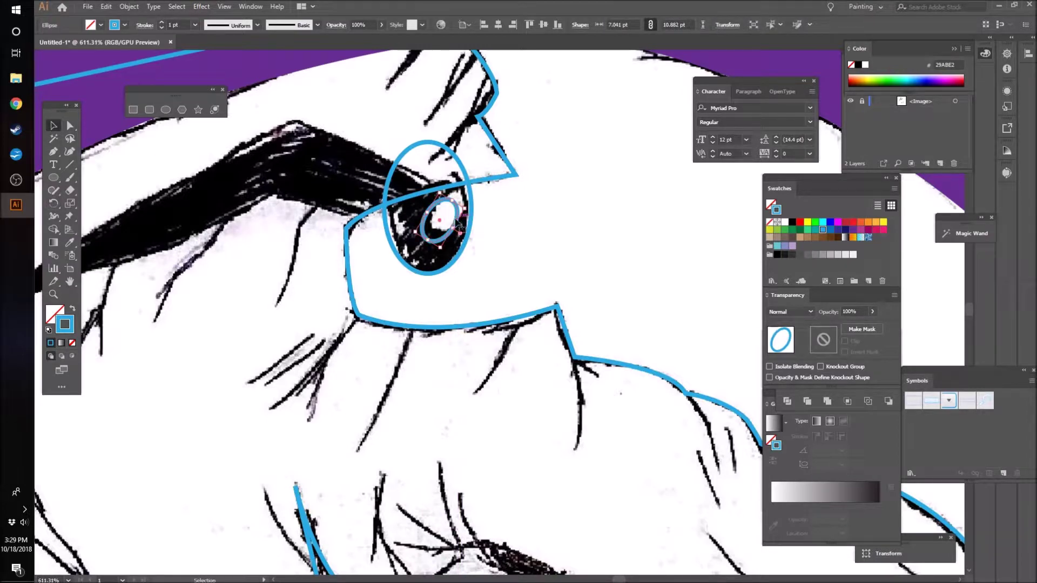
{"action": "left_click", "coordinate": [628, 232]}
{"action": "left_click", "coordinate": [463, 222]}
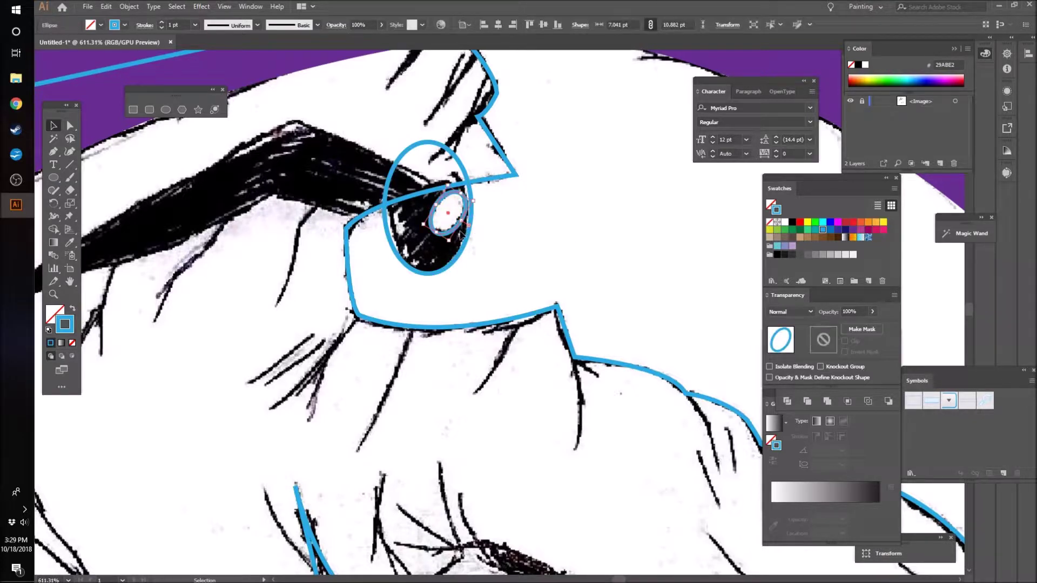
{"action": "left_click_drag", "start_coordinate": [465, 223], "coordinate": [455, 203]}
{"action": "left_click", "coordinate": [575, 210]}
- Trace the thick black eyebrow as a closed Pen shape, from its underside around the outer point and back above the eye
{"action": "key", "text": "z"}
{"action": "left_click_drag", "start_coordinate": [623, 212], "coordinate": [453, 329]}
{"action": "key", "text": "p"}
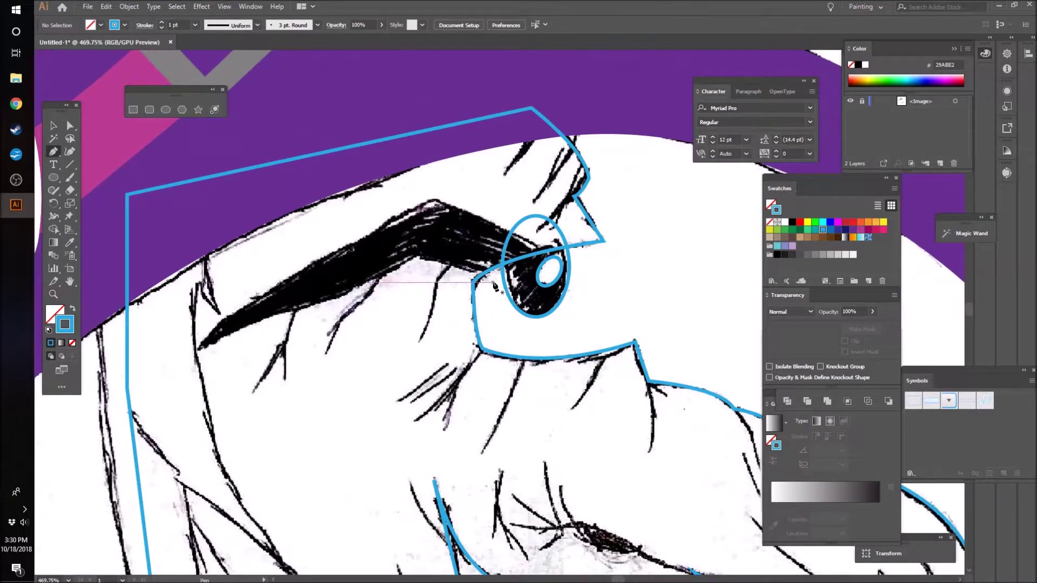
{"action": "left_click", "coordinate": [418, 258]}
{"action": "left_click_drag", "start_coordinate": [197, 349], "coordinate": [128, 389]}
{"action": "left_click", "coordinate": [197, 349]}
{"action": "left_click", "coordinate": [224, 318]}
{"action": "left_click", "coordinate": [429, 200]}
{"action": "left_click", "coordinate": [536, 242]}
{"action": "left_click", "coordinate": [493, 282]}
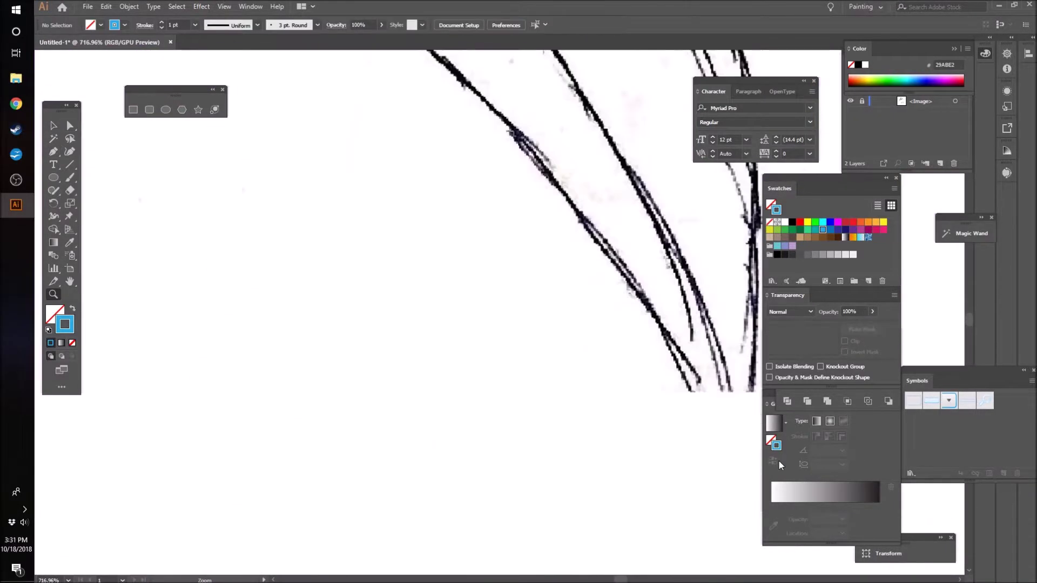
- Start the hair outline inside the hat brim and trace down the back of the head to the lower tip beside the jaw
{"action": "left_click_drag", "start_coordinate": [779, 461], "coordinate": [549, 486]}
{"action": "scroll", "coordinate": [632, 463], "scroll_direction": "up", "scroll_amount": 5}
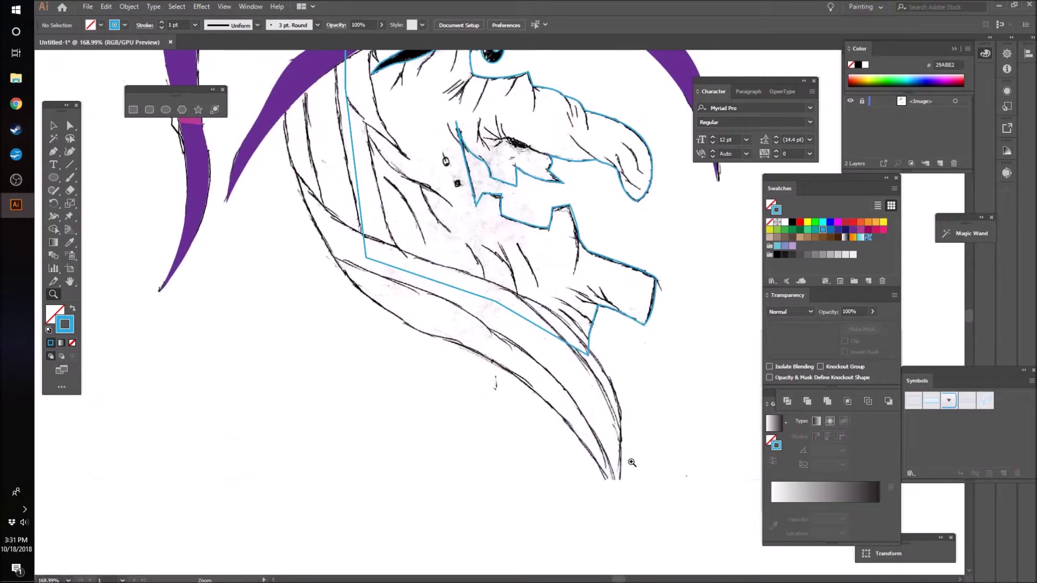
{"action": "mouse_move", "coordinate": [652, 463]}
{"action": "left_mouse_down"}
{"action": "mouse_move", "coordinate": [554, 470]}
{"action": "mouse_move", "coordinate": [692, 482]}
{"action": "mouse_move", "coordinate": [581, 534]}
{"action": "mouse_move", "coordinate": [692, 454]}
{"action": "mouse_move", "coordinate": [683, 472]}
{"action": "mouse_move", "coordinate": [551, 514]}
{"action": "mouse_move", "coordinate": [669, 474]}
{"action": "mouse_move", "coordinate": [625, 511]}
{"action": "mouse_move", "coordinate": [626, 498]}
{"action": "left_mouse_up"}
{"action": "scroll", "coordinate": [582, 533], "scroll_direction": "down", "scroll_amount": 3}
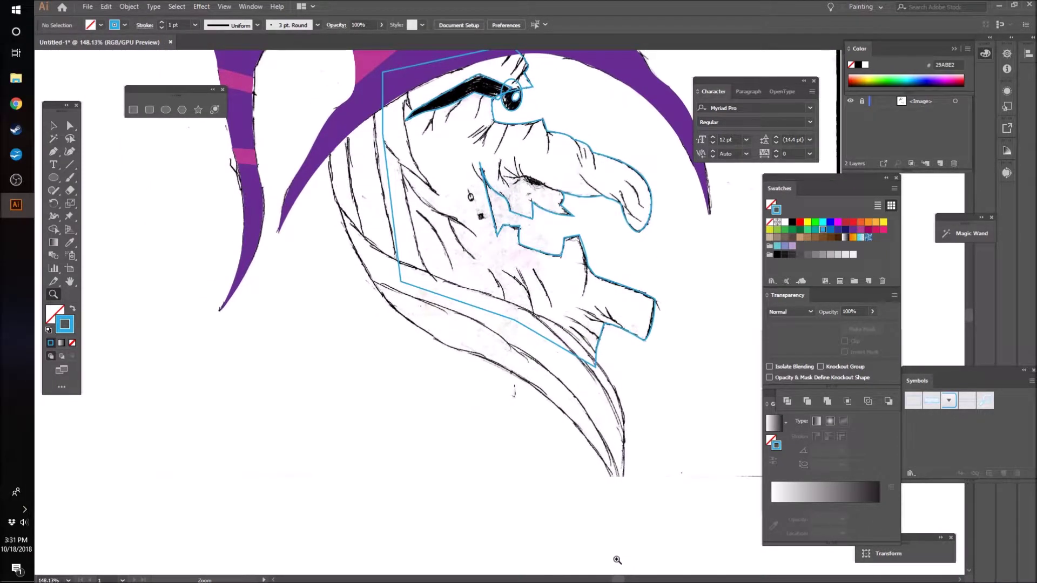
{"action": "scroll", "coordinate": [597, 448], "scroll_direction": "down", "scroll_amount": 3}
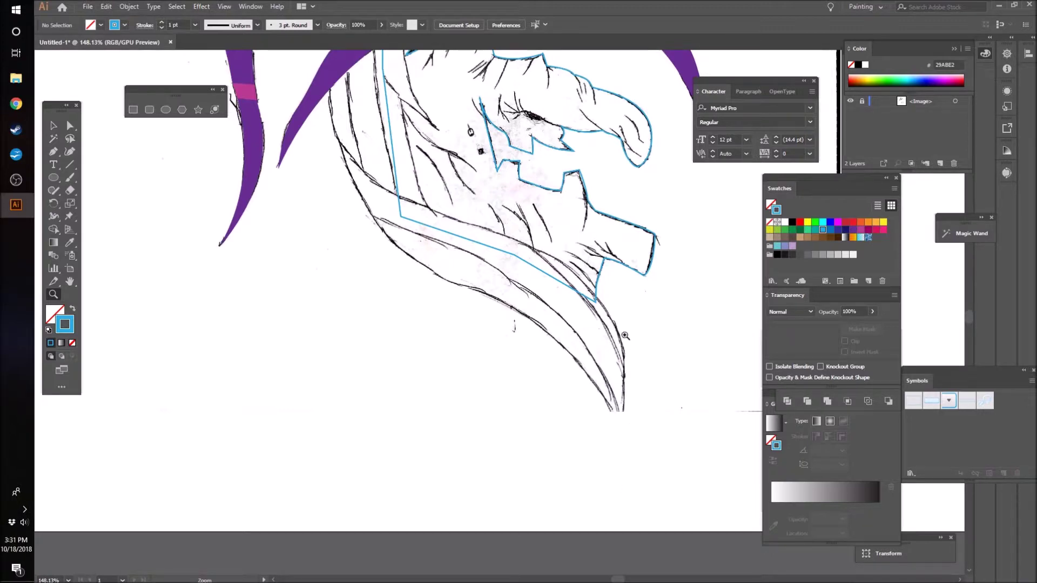
{"action": "scroll", "coordinate": [480, 133], "scroll_direction": "up", "scroll_amount": 3}
{"action": "left_click_drag", "start_coordinate": [535, 135], "coordinate": [589, 135]}
{"action": "key", "text": "p"}
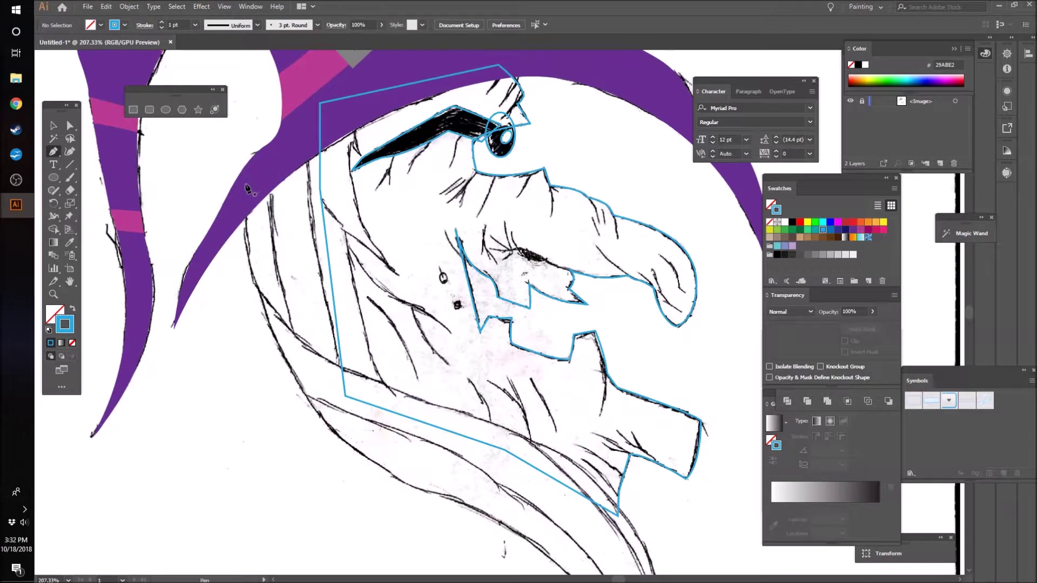
{"action": "left_click", "coordinate": [245, 185]}
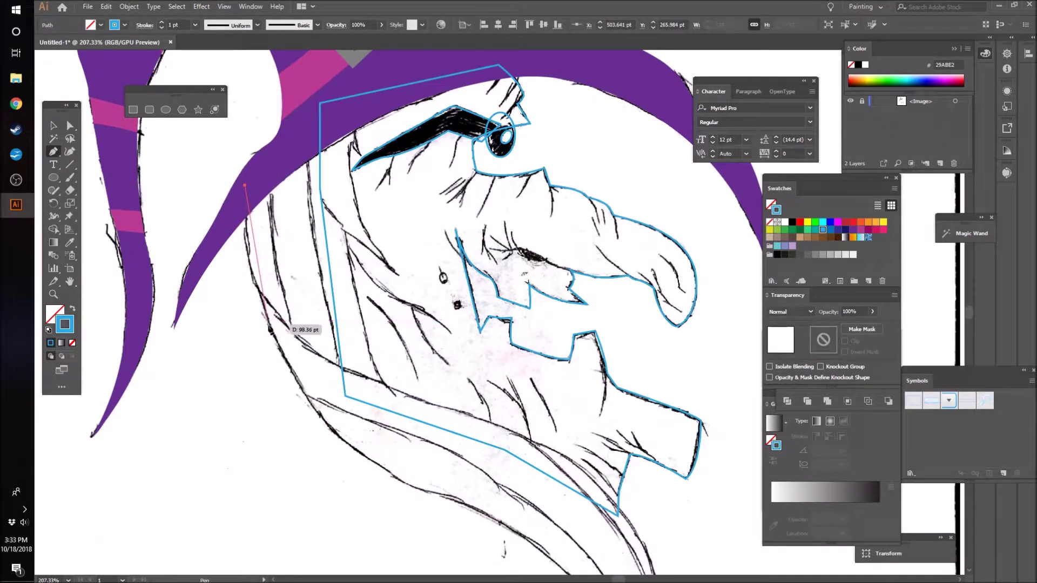
{"action": "left_click_drag", "start_coordinate": [319, 364], "coordinate": [320, 396]}
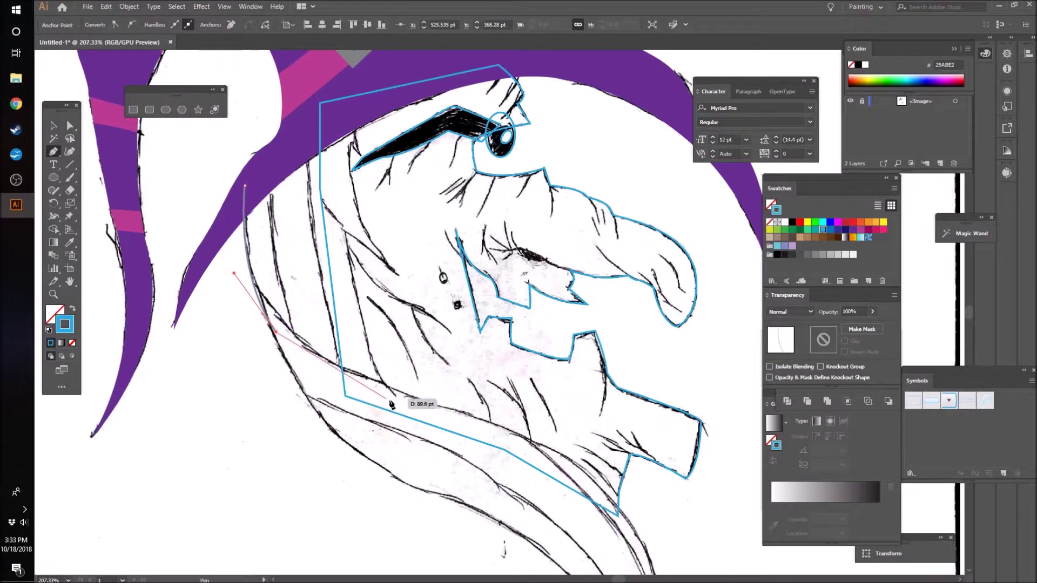
{"action": "left_click_drag", "start_coordinate": [405, 404], "coordinate": [455, 405]}
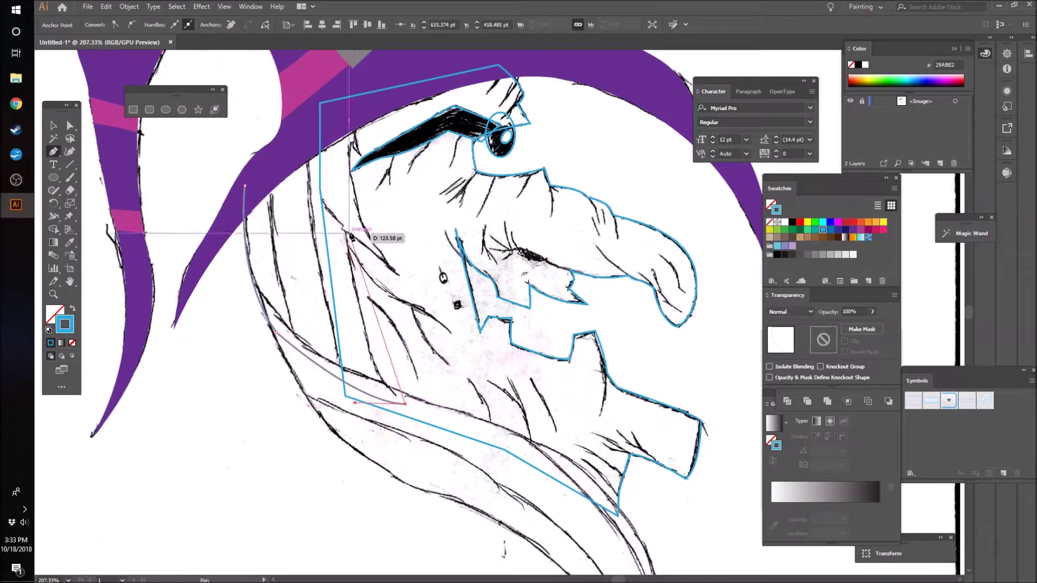
- Continue the hair outline from its lower tip up to the notch beside the cheek and out to the short pointed strand
{"action": "left_click_drag", "start_coordinate": [346, 234], "coordinate": [349, 207]}
{"action": "left_click_drag", "start_coordinate": [341, 161], "coordinate": [330, 84]}
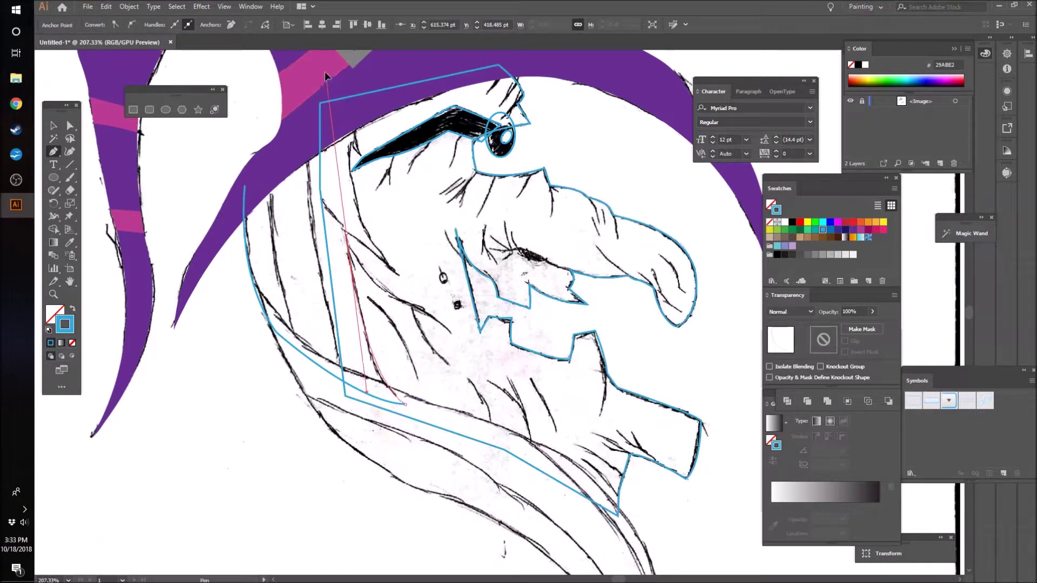
{"action": "left_click_drag", "start_coordinate": [323, 65], "coordinate": [323, 65]}
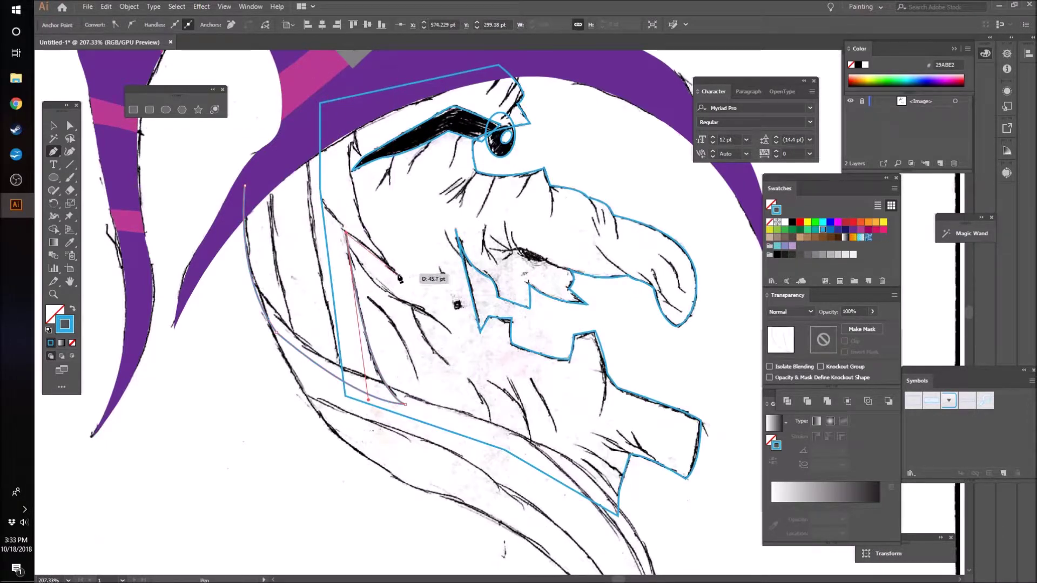
{"action": "left_click", "coordinate": [404, 279]}
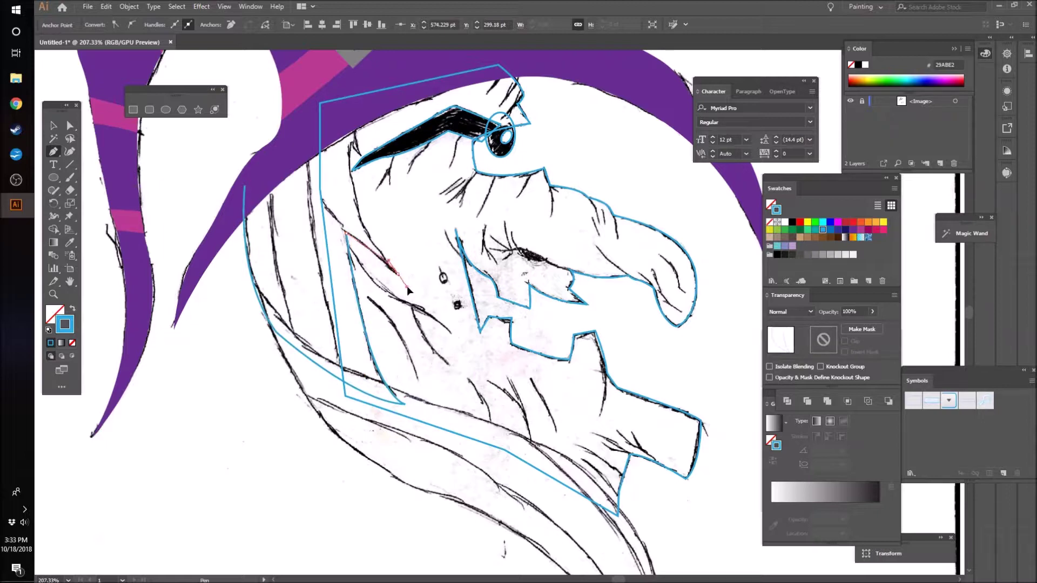
{"action": "left_click_drag", "start_coordinate": [411, 289], "coordinate": [411, 289]}
{"action": "left_click", "coordinate": [399, 274]}
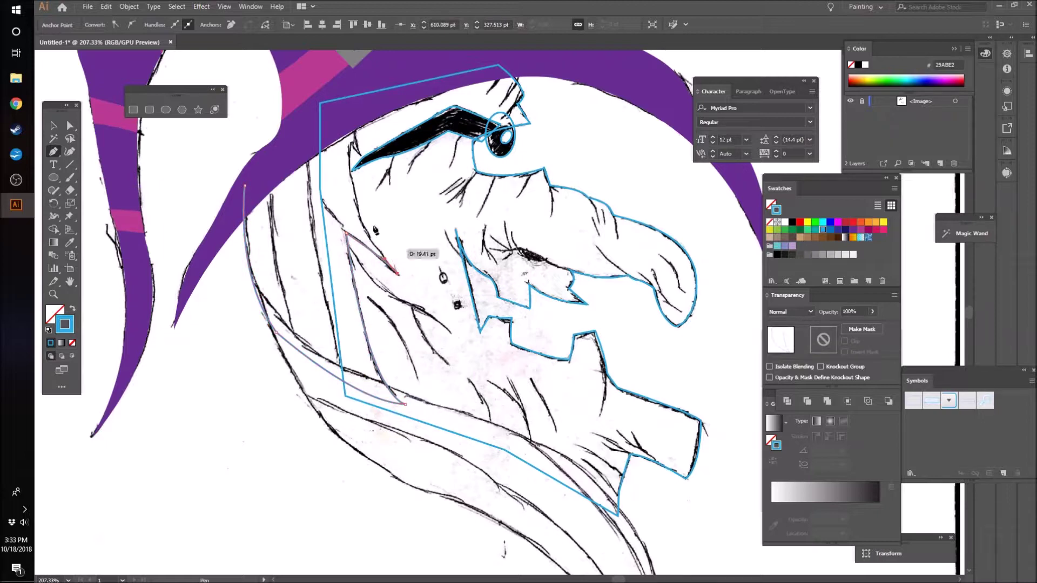
- Curve the hair outline up past the eyebrow's outer end to the hat brim, close it at its starting point and deselect it
{"action": "left_click_drag", "start_coordinate": [354, 146], "coordinate": [366, 112]}
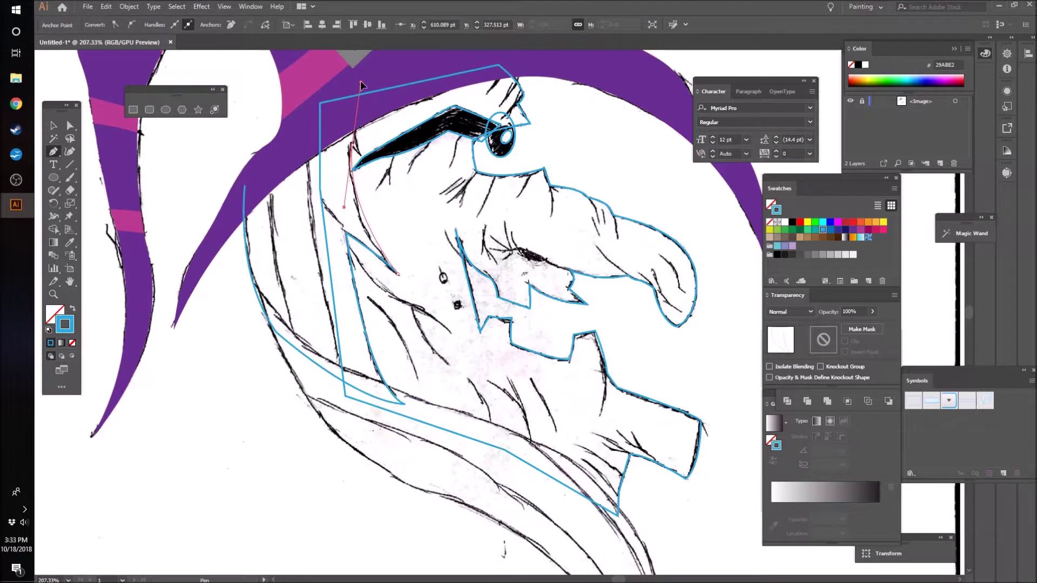
{"action": "scroll", "coordinate": [361, 60], "scroll_direction": "up", "scroll_amount": 3}
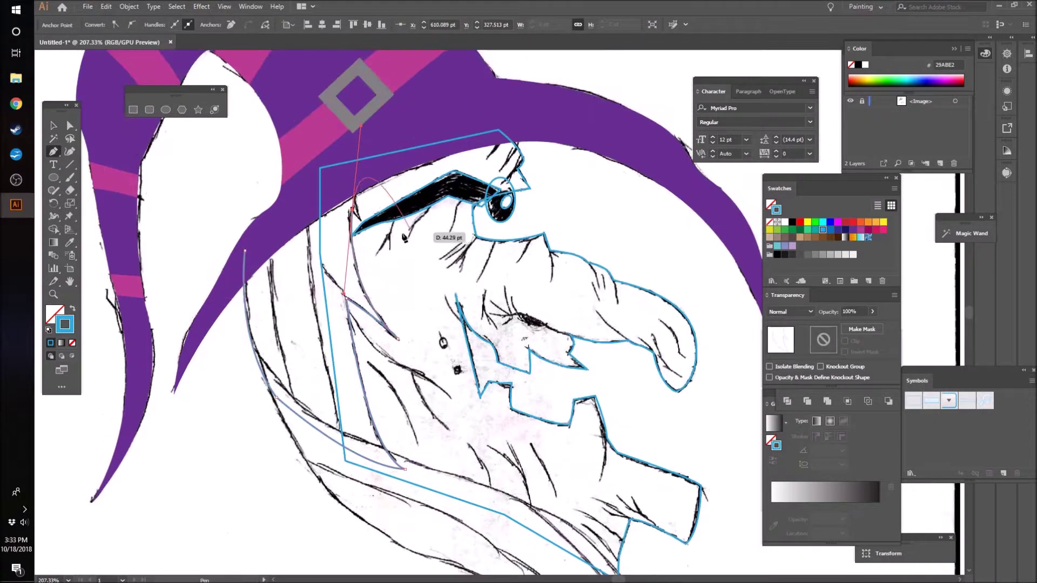
{"action": "mouse_move", "coordinate": [355, 215]}
{"action": "left_mouse_down"}
{"action": "mouse_move", "coordinate": [363, 227]}
{"action": "mouse_move", "coordinate": [381, 190]}
{"action": "mouse_move", "coordinate": [361, 166]}
{"action": "left_mouse_up"}
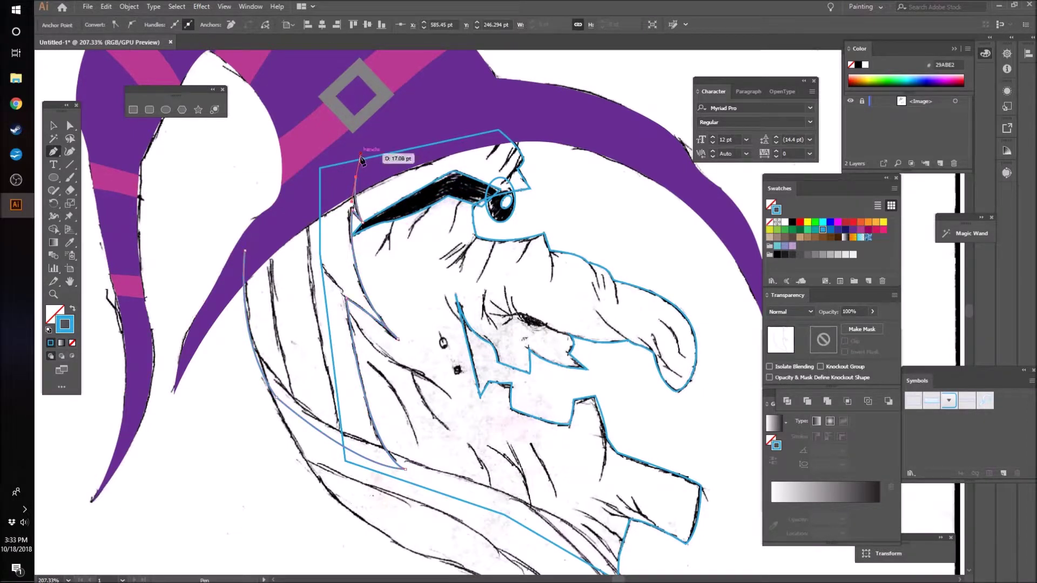
{"action": "left_click", "coordinate": [355, 178]}
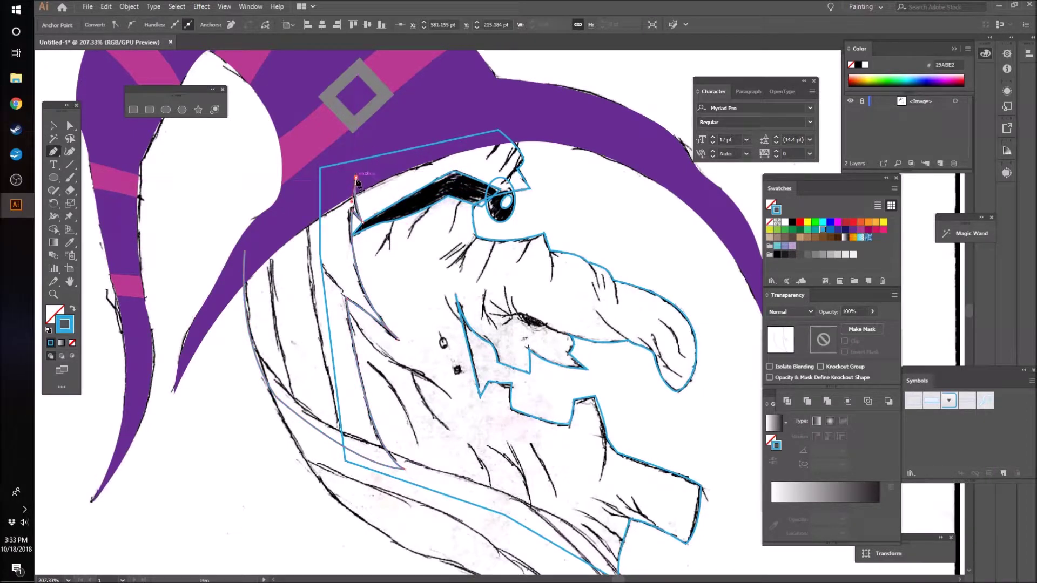
{"action": "left_click", "coordinate": [245, 252]}
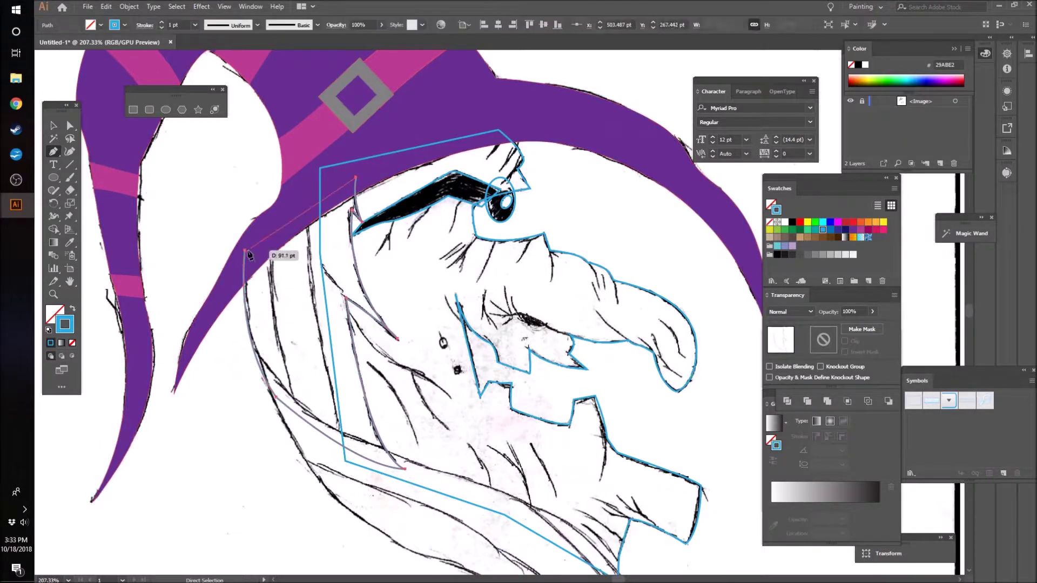
{"action": "left_click", "coordinate": [52, 126]}
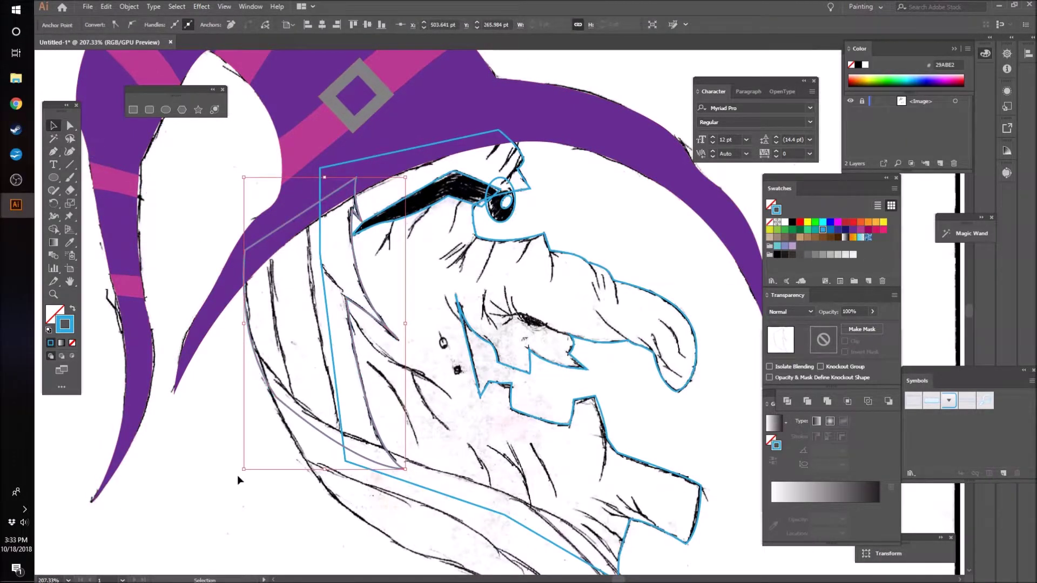
{"action": "scroll", "coordinate": [243, 479], "scroll_direction": "down", "scroll_amount": 3}
{"action": "left_click", "coordinate": [186, 401]}
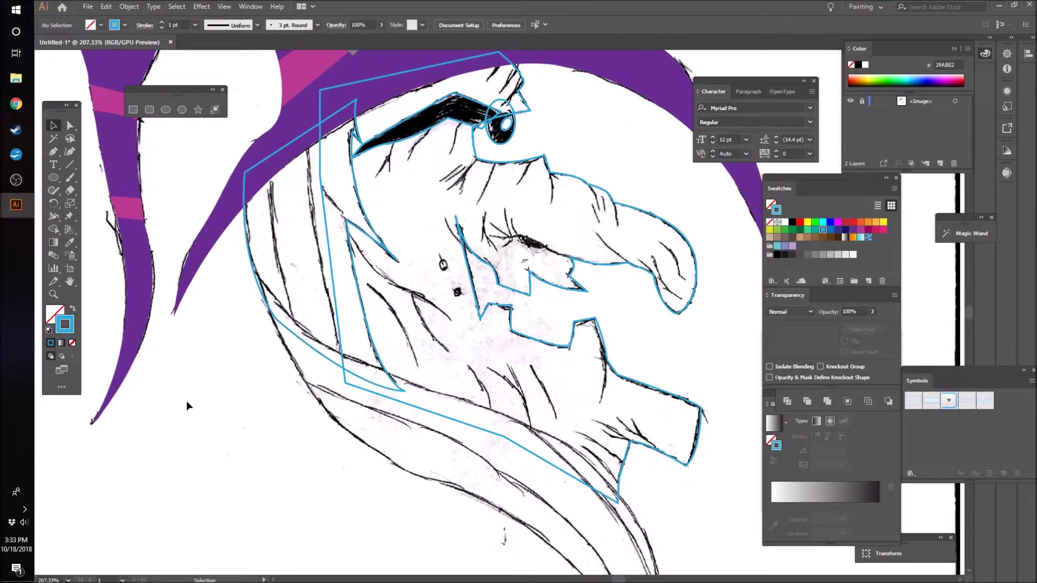
- Start a second hair shape inside the back of the head and trace its outer edge down to the bend below the first shape
{"action": "scroll", "coordinate": [248, 368], "scroll_direction": "down", "scroll_amount": 5}
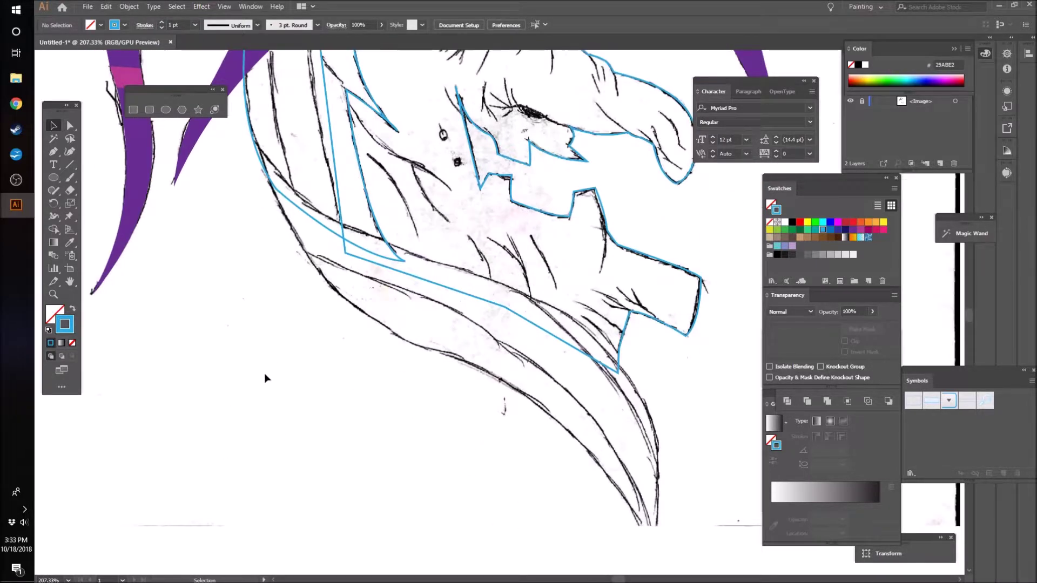
{"action": "scroll", "coordinate": [264, 373], "scroll_direction": "up", "scroll_amount": 1}
{"action": "key", "text": "p"}
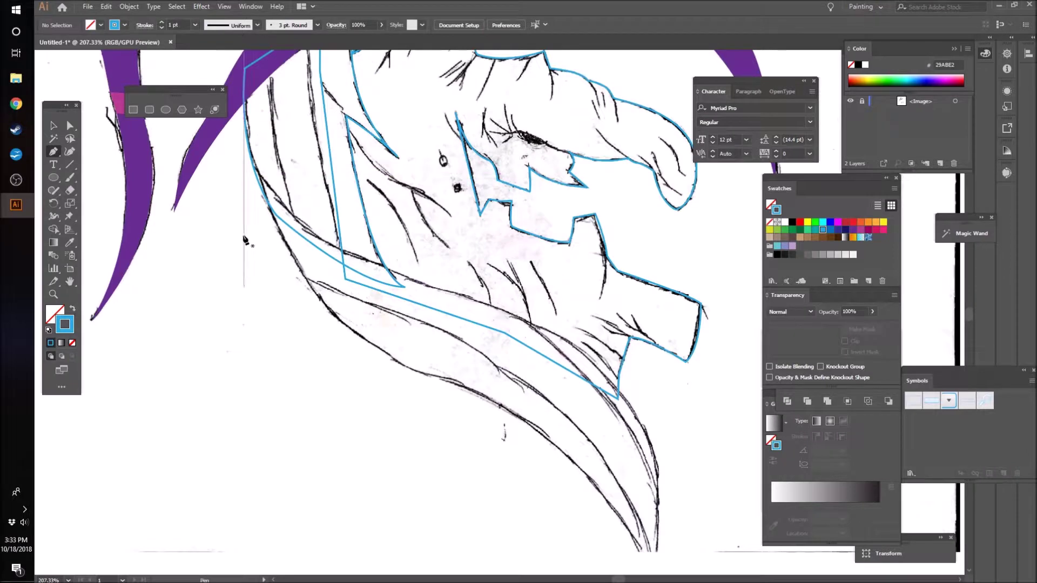
{"action": "scroll", "coordinate": [259, 149], "scroll_direction": "up", "scroll_amount": 2}
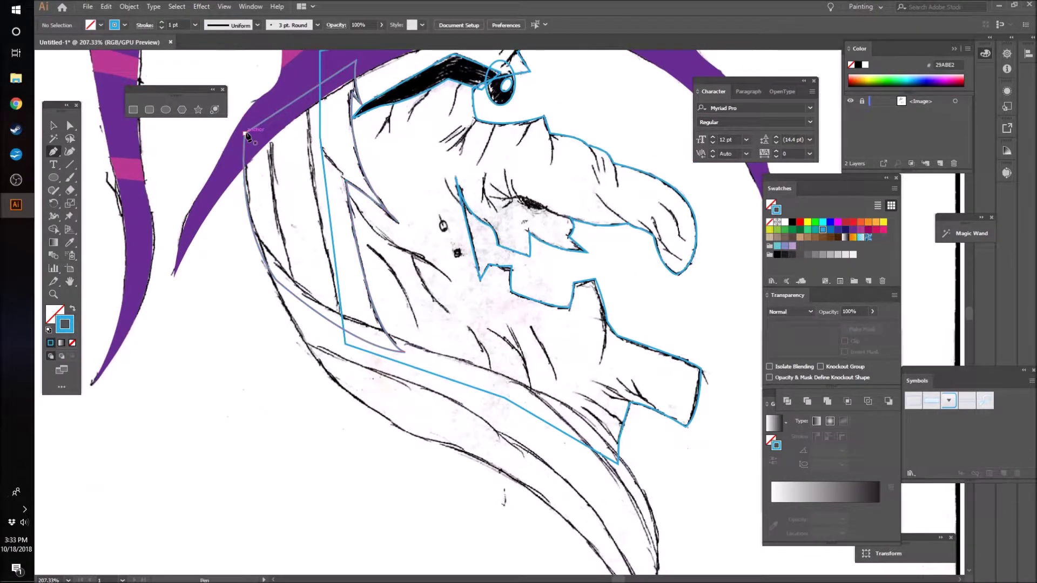
{"action": "left_click", "coordinate": [246, 134]}
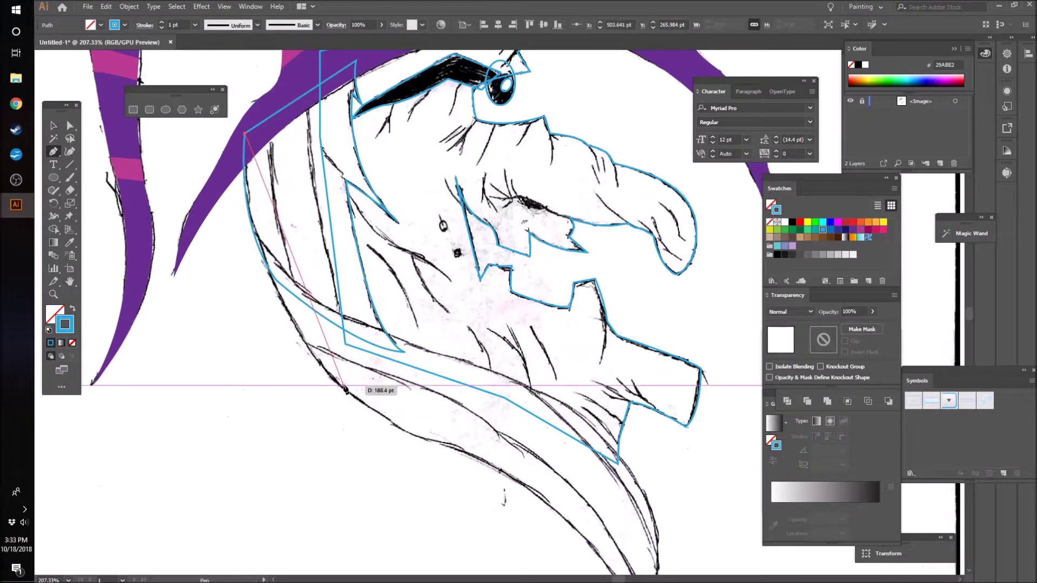
{"action": "left_click", "coordinate": [261, 222], "text": "ctrl"}
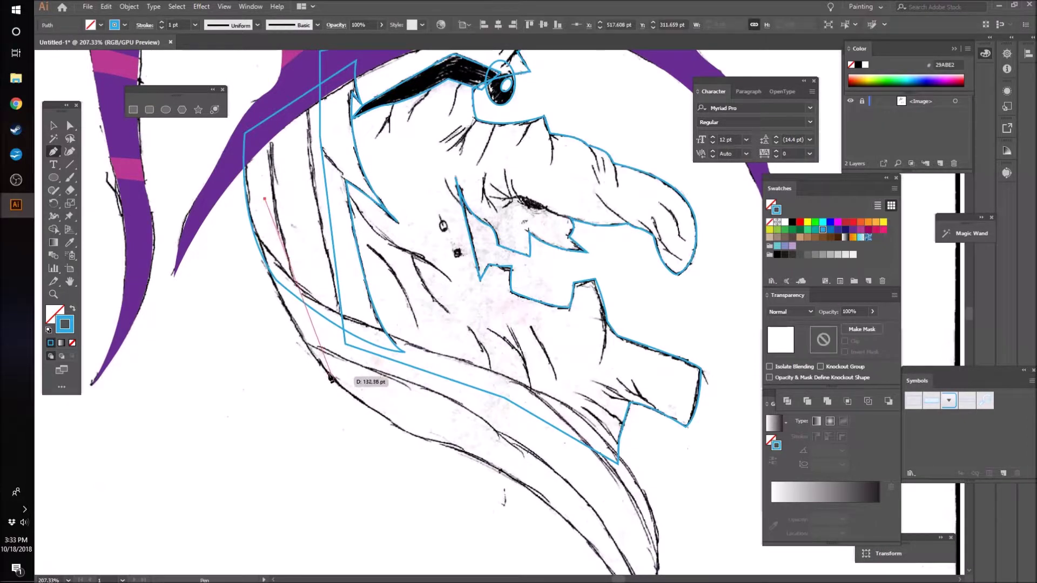
{"action": "left_click_drag", "start_coordinate": [328, 373], "coordinate": [405, 441]}
{"action": "scroll", "coordinate": [394, 429], "scroll_direction": "down", "scroll_amount": 3}
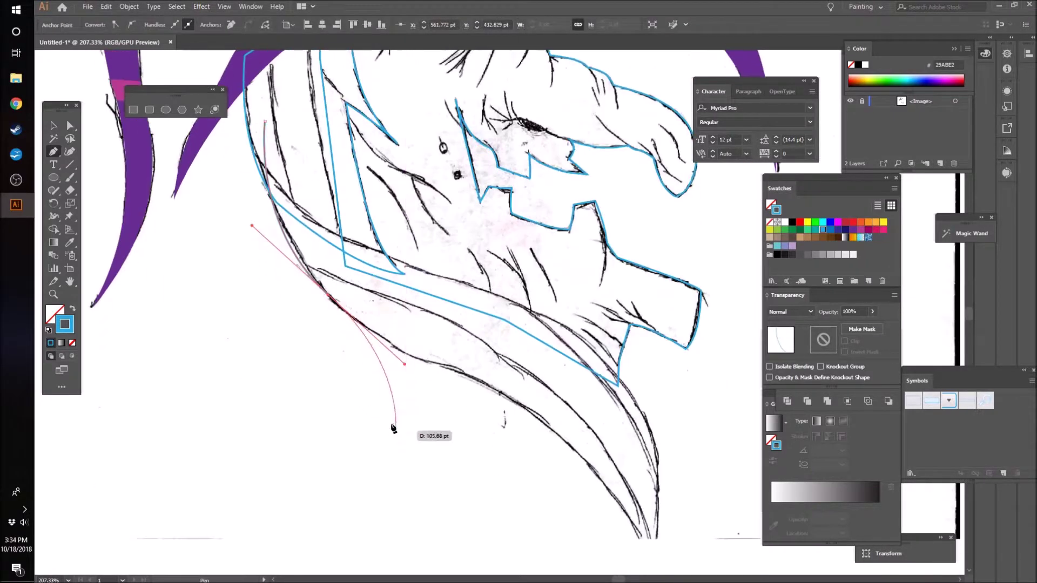
{"action": "scroll", "coordinate": [394, 428], "scroll_direction": "down", "scroll_amount": 3}
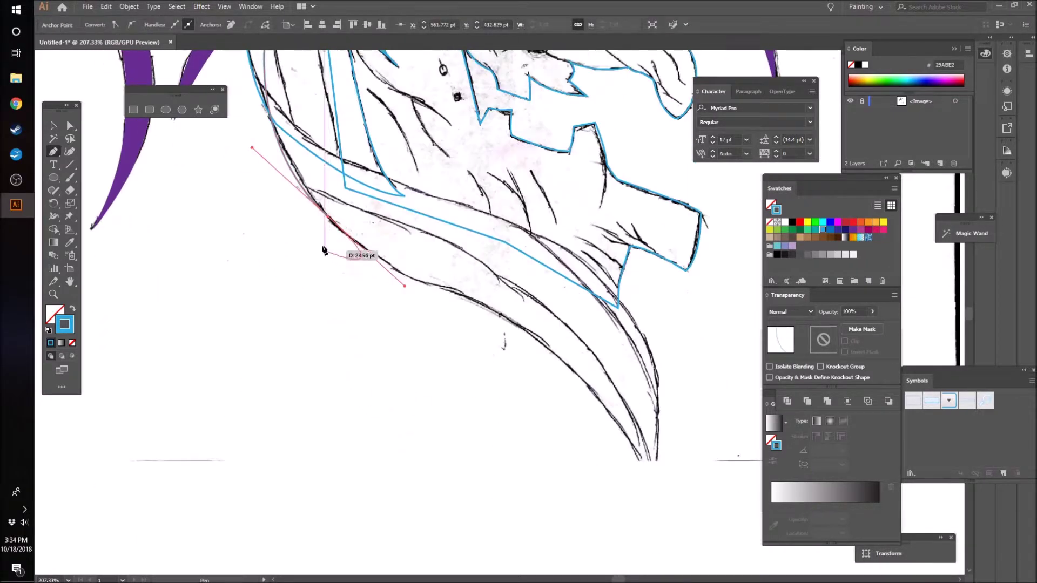
{"action": "left_click", "coordinate": [328, 218]}
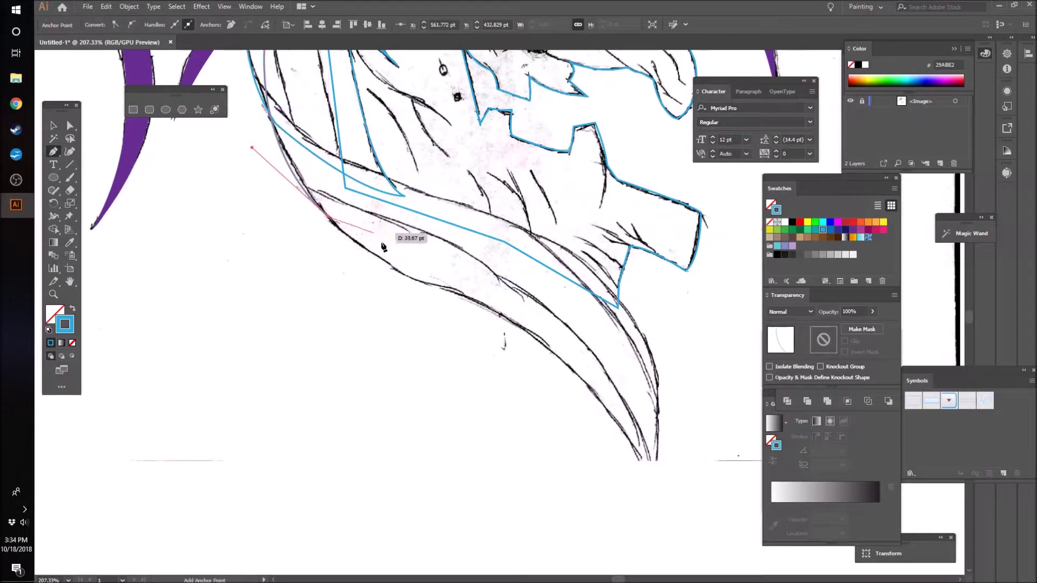
- Trace the underside of the long hair lock to the end of the sketched lines and extend it to a point below them
{"action": "left_click_drag", "start_coordinate": [521, 294], "coordinate": [529, 305]}
{"action": "left_click", "coordinate": [453, 293]}
{"action": "scroll", "coordinate": [655, 486], "scroll_direction": "down", "scroll_amount": 3}
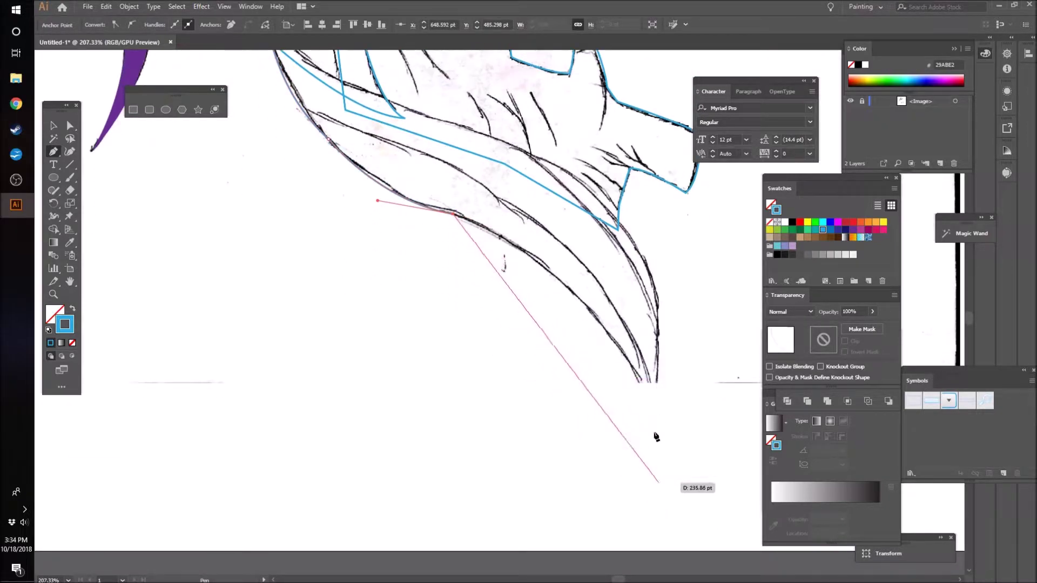
{"action": "mouse_move", "coordinate": [640, 383]}
{"action": "left_mouse_down"}
{"action": "mouse_move", "coordinate": [644, 452]}
{"action": "mouse_move", "coordinate": [695, 501]}
{"action": "left_mouse_up"}
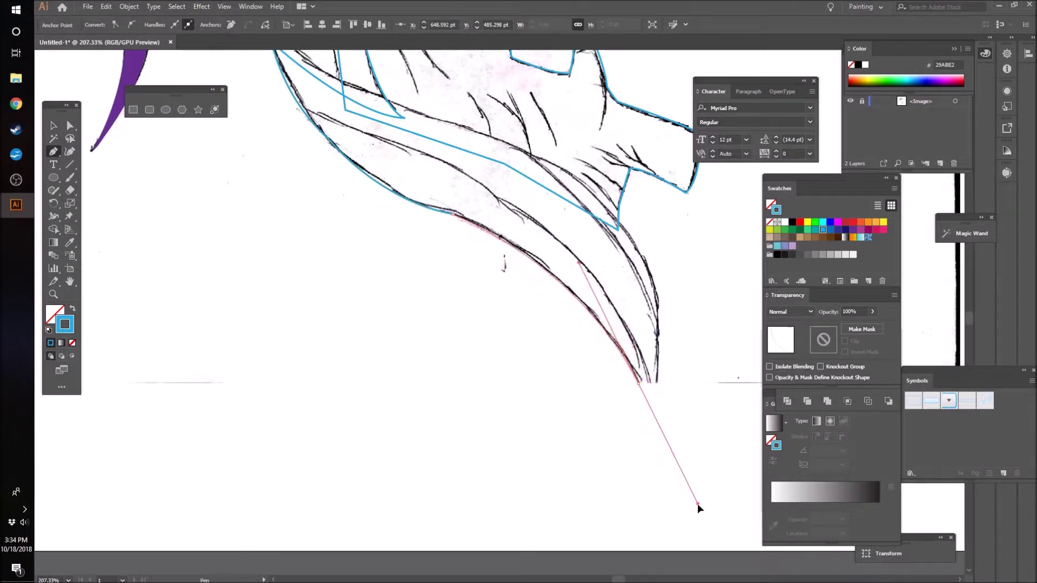
{"action": "left_click", "coordinate": [638, 383]}
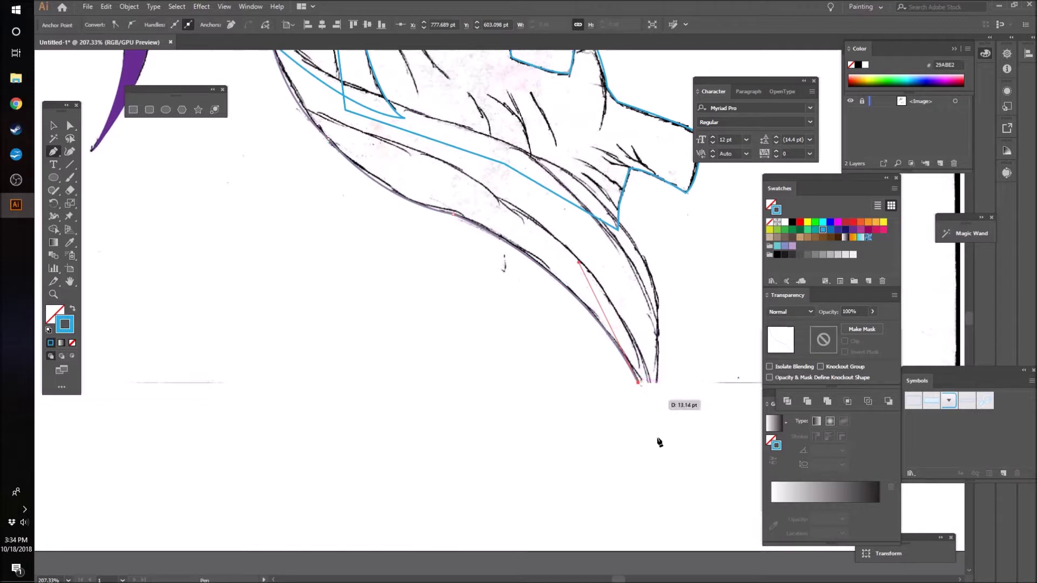
{"action": "left_click_drag", "start_coordinate": [646, 480], "coordinate": [636, 493]}
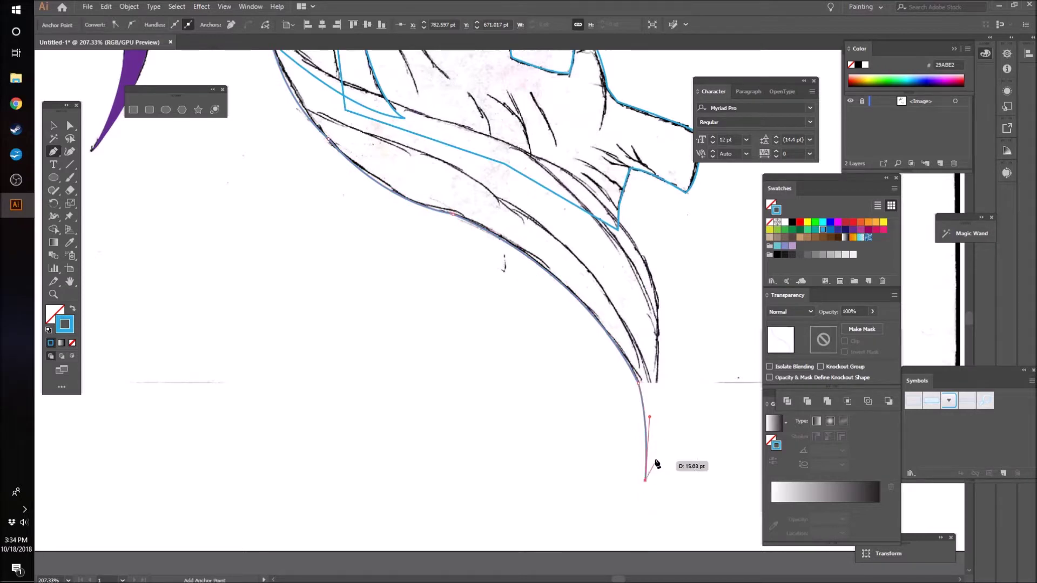
{"action": "scroll", "coordinate": [638, 332], "scroll_direction": "up", "scroll_amount": 2}
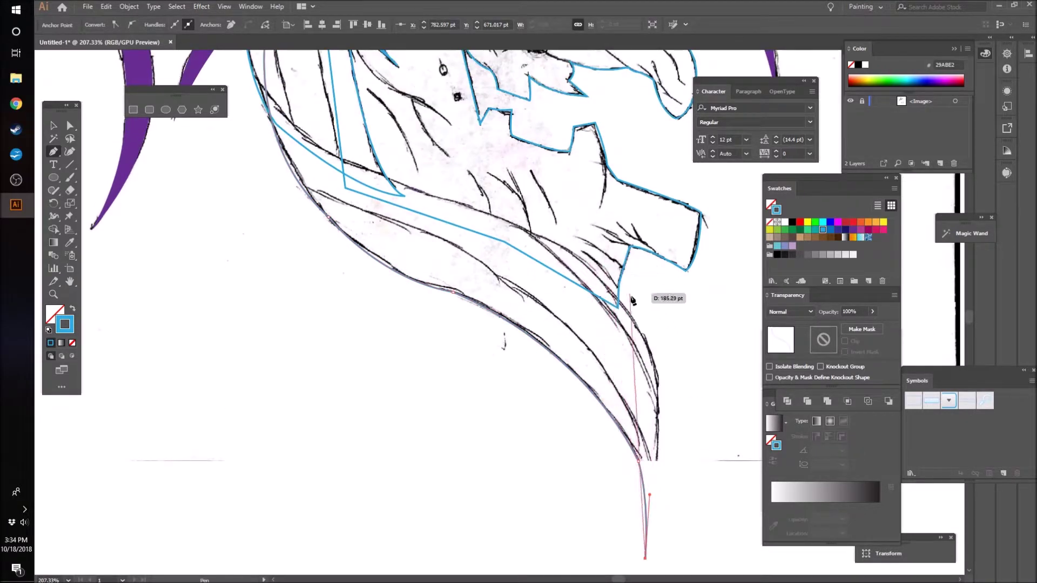
{"action": "left_click_drag", "start_coordinate": [590, 269], "coordinate": [479, 146]}
{"action": "key", "text": "Delete"}
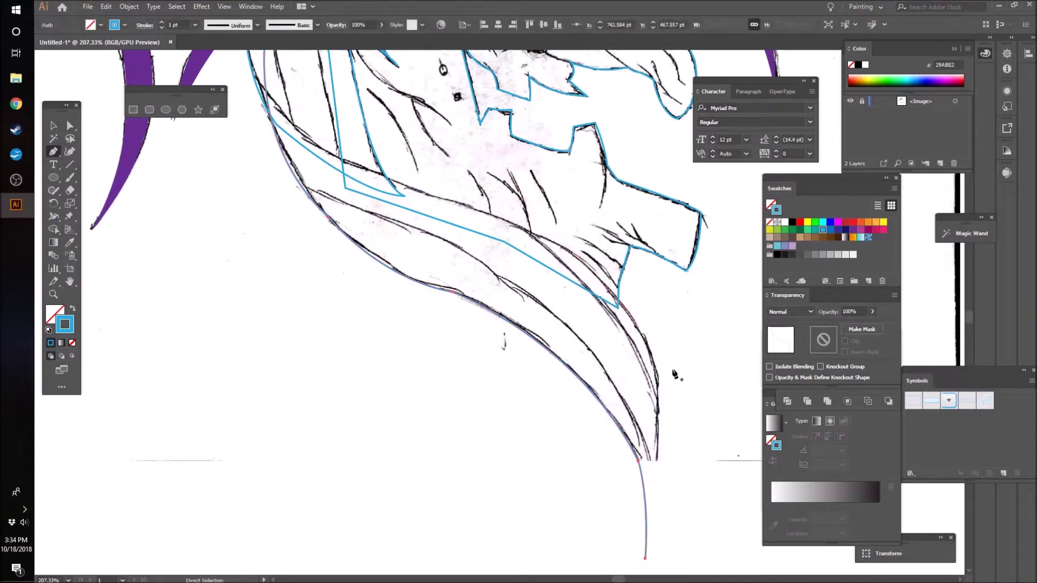
- Resume the path at the lock's lower tip and trace its front edge up past the neck to the sketched junction below the jaw
{"action": "left_click", "coordinate": [645, 558]}
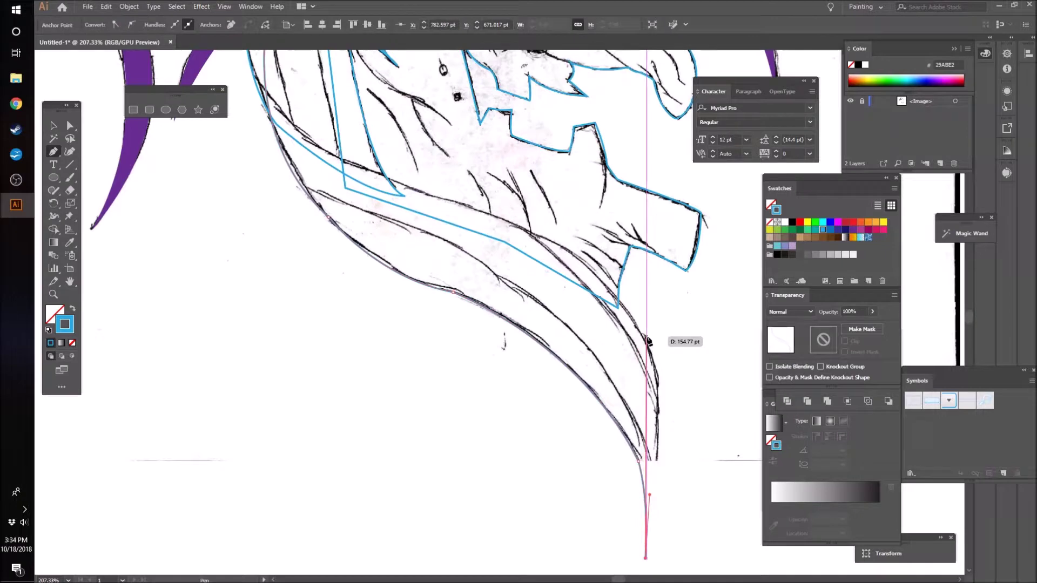
{"action": "left_click_drag", "start_coordinate": [648, 341], "coordinate": [578, 246]}
{"action": "left_click_drag", "start_coordinate": [620, 236], "coordinate": [612, 232]}
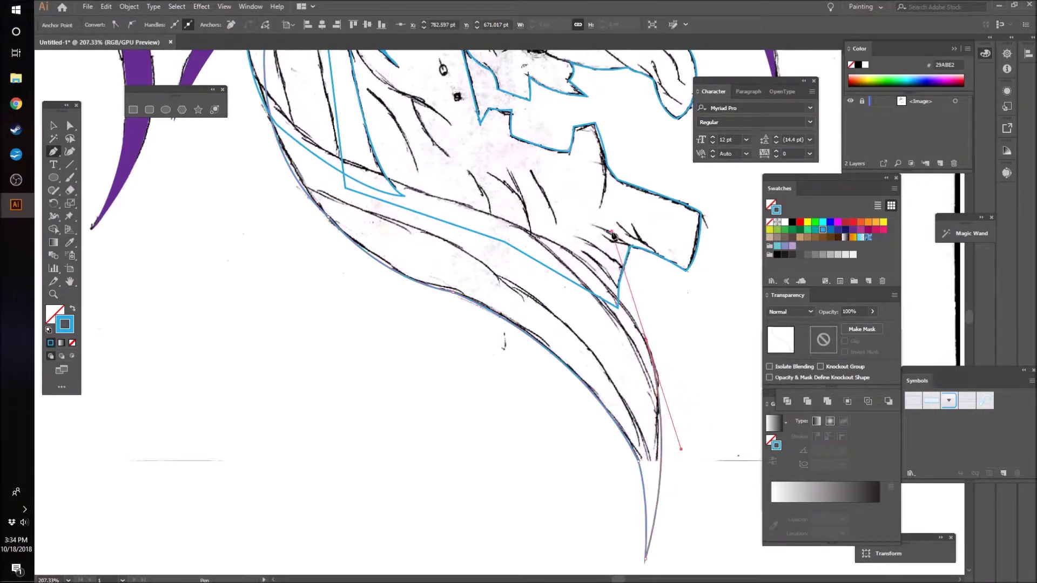
{"action": "left_click", "coordinate": [646, 340]}
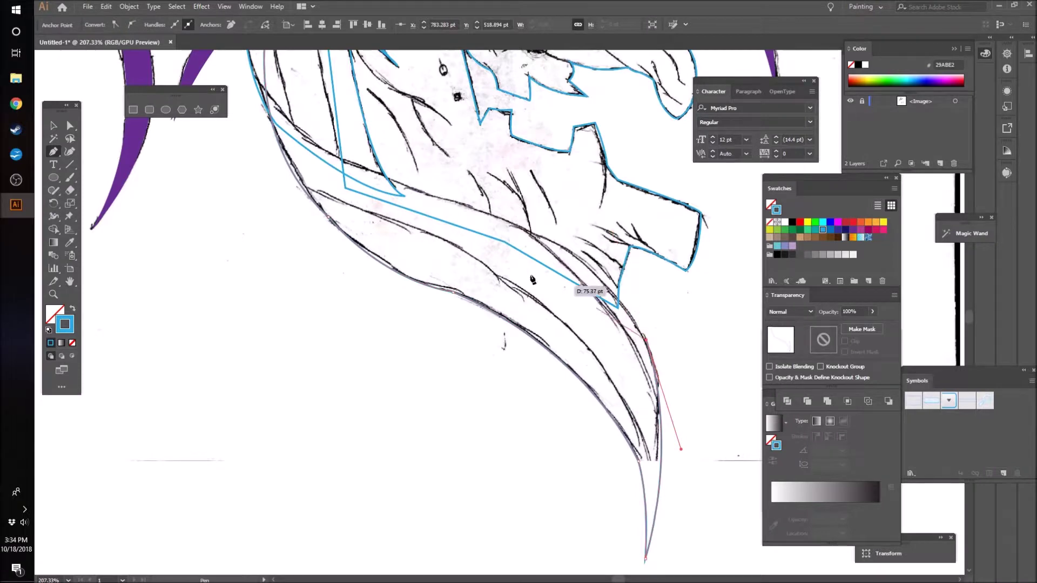
{"action": "scroll", "coordinate": [599, 310], "scroll_direction": "up", "scroll_amount": 2}
{"action": "left_click_drag", "start_coordinate": [482, 259], "coordinate": [483, 281]}
{"action": "scroll", "coordinate": [535, 313], "scroll_direction": "up", "scroll_amount": 2}
{"action": "left_click_drag", "start_coordinate": [537, 340], "coordinate": [305, 243]}
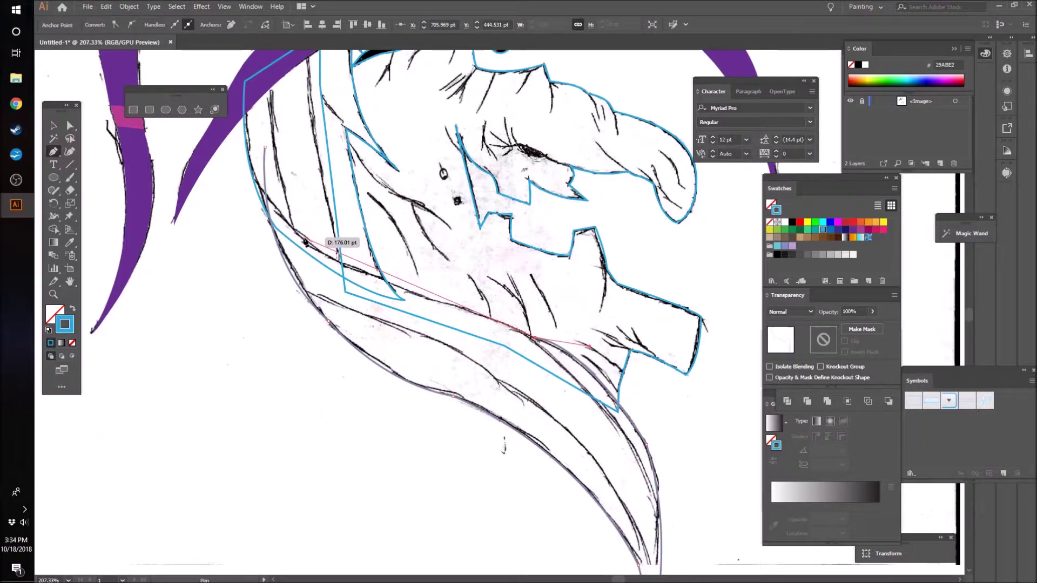
{"action": "left_click_drag", "start_coordinate": [304, 239], "coordinate": [265, 207]}
{"action": "key", "text": "ctrl+z"}
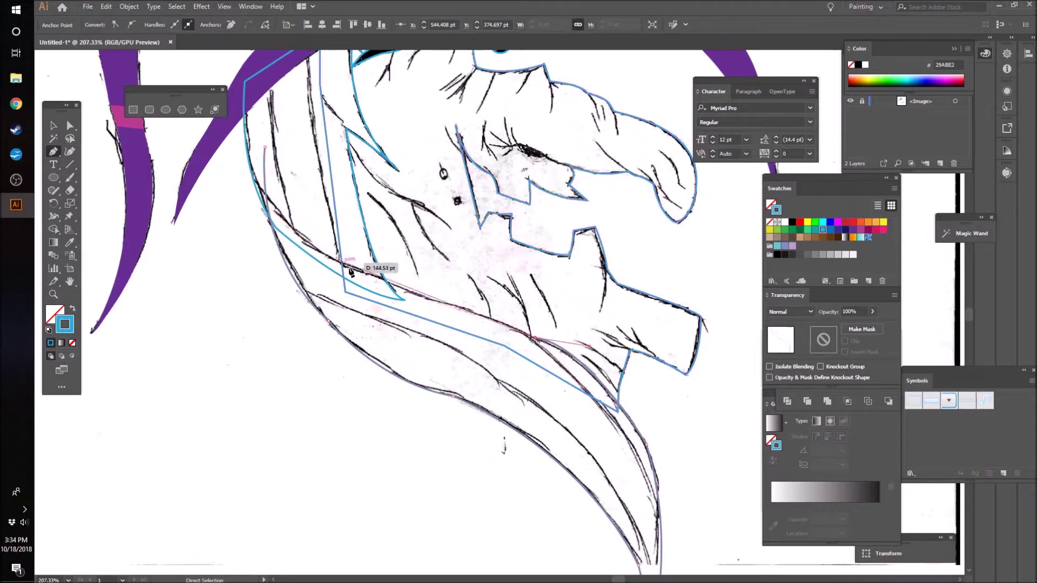
{"action": "left_click_drag", "start_coordinate": [423, 299], "coordinate": [238, 104]}
{"action": "key", "text": "ctrl+z"}
- Curve the lock's upper edge back to its start to close the shape, adjust the curve at the neck anchor and deselect it
{"action": "left_click_drag", "start_coordinate": [535, 425], "coordinate": [290, 316]}
{"action": "mouse_move", "coordinate": [361, 352]}
{"action": "left_mouse_down"}
{"action": "mouse_move", "coordinate": [350, 361]}
{"action": "mouse_move", "coordinate": [352, 334]}
{"action": "left_mouse_up"}
{"action": "left_click_drag", "start_coordinate": [264, 234], "coordinate": [261, 153]}
{"action": "key", "text": "a"}
{"action": "left_click", "coordinate": [535, 424]}
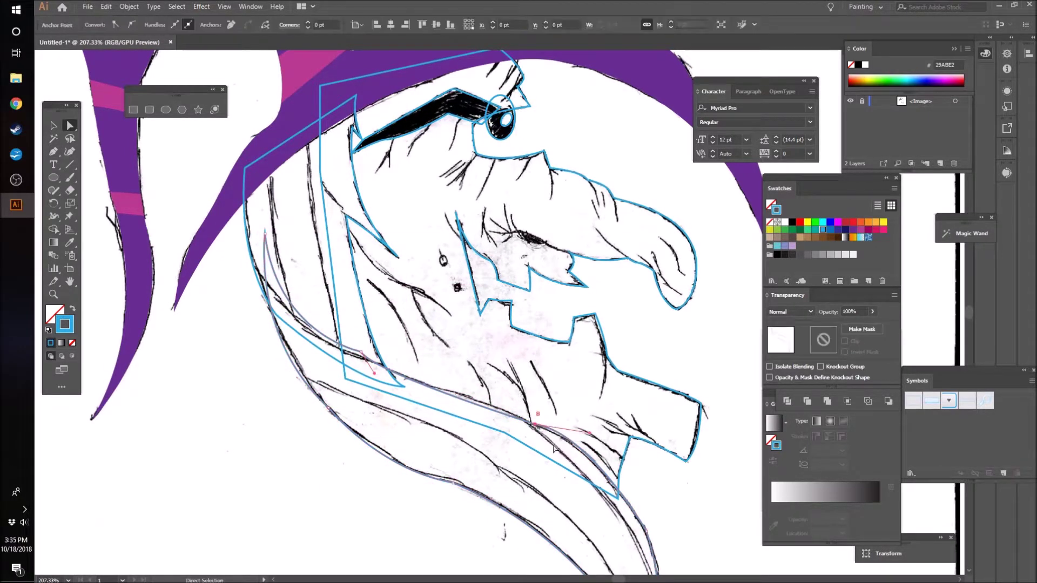
{"action": "left_click_drag", "start_coordinate": [541, 416], "coordinate": [709, 120]}
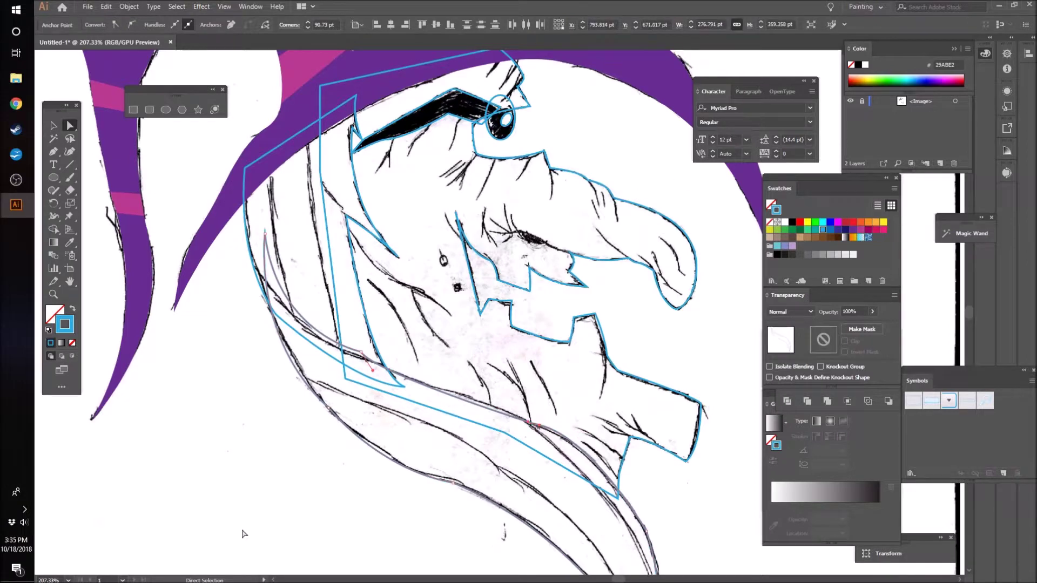
{"action": "left_click", "coordinate": [243, 530]}
- Zoom out to review the whole traced witch together with the column of colour circles beside it
{"action": "scroll", "coordinate": [271, 510], "scroll_direction": "down", "scroll_amount": 2}
{"action": "scroll", "coordinate": [278, 508], "scroll_direction": "down", "scroll_amount": 2}
{"action": "scroll", "coordinate": [294, 505], "scroll_direction": "up", "scroll_amount": 2}
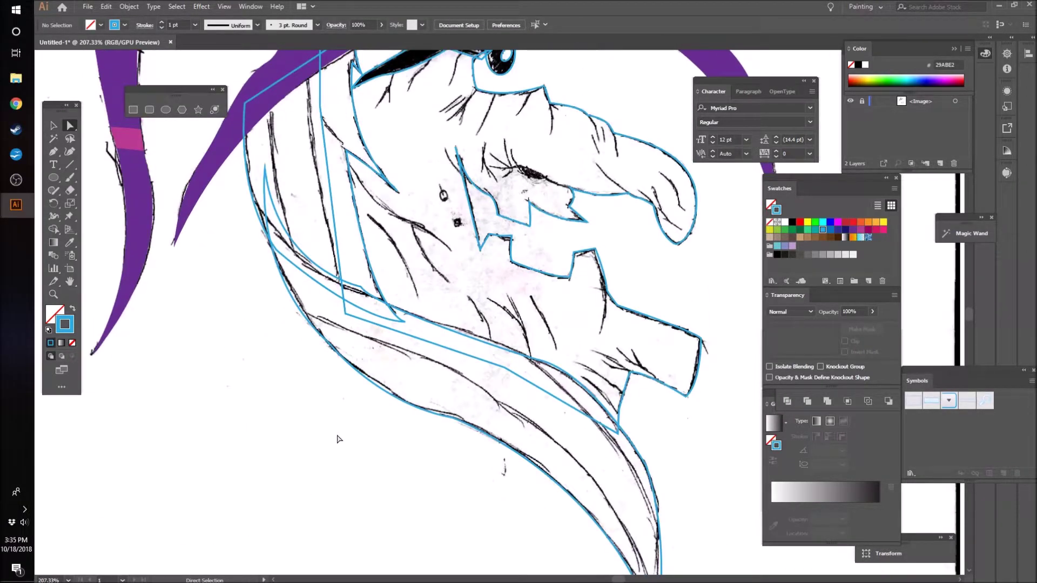
{"action": "left_click_drag", "start_coordinate": [378, 459], "coordinate": [301, 473]}
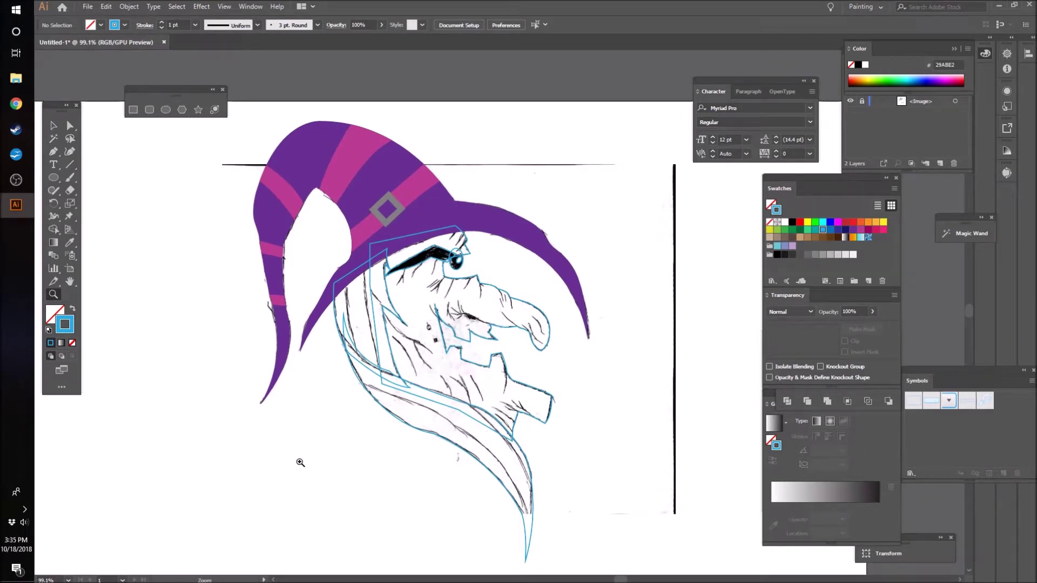
{"action": "mouse_move", "coordinate": [300, 463]}
{"action": "left_mouse_down"}
{"action": "mouse_move", "coordinate": [506, 400]}
{"action": "mouse_move", "coordinate": [440, 406]}
{"action": "mouse_move", "coordinate": [489, 405]}
{"action": "left_mouse_up"}
{"action": "left_click_drag", "start_coordinate": [423, 389], "coordinate": [233, 387]}
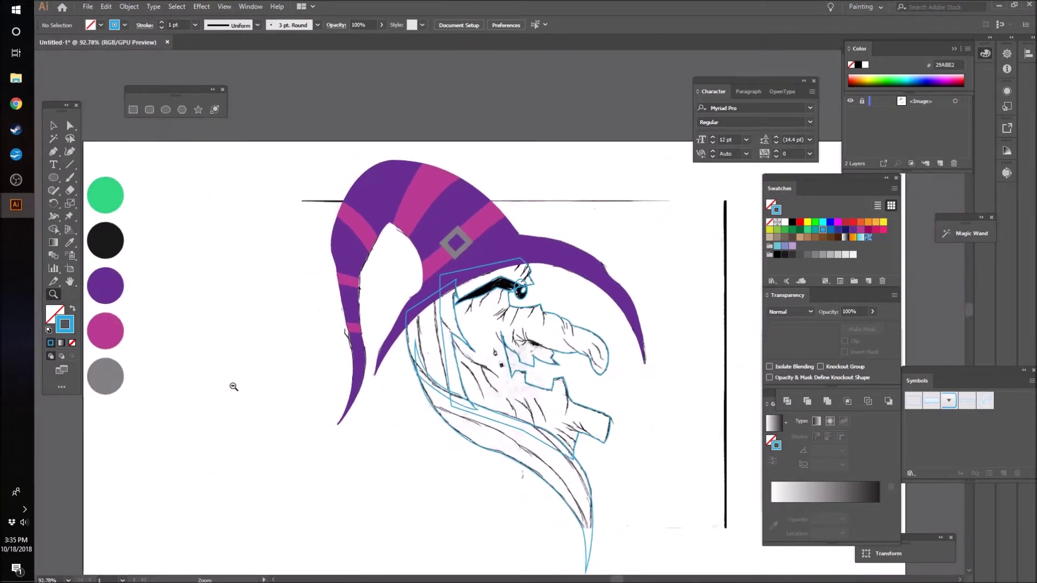
- Fill the long lower hair lock with the dark grey of the palette circle and deselect it
{"action": "left_click", "coordinate": [53, 126]}
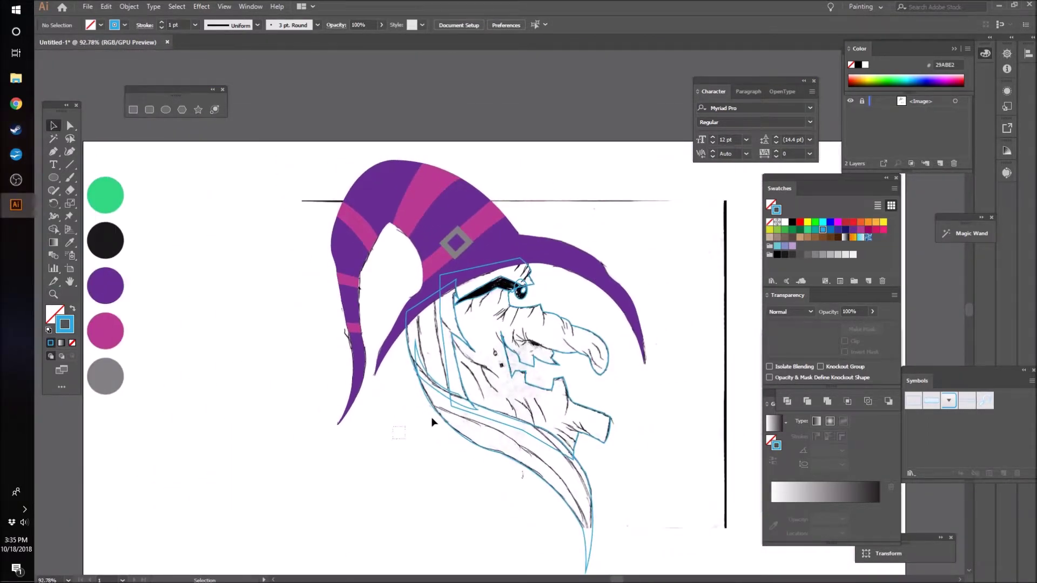
{"action": "left_click_drag", "start_coordinate": [559, 468], "coordinate": [532, 494]}
{"action": "left_click", "coordinate": [491, 501]}
{"action": "left_click", "coordinate": [497, 453]}
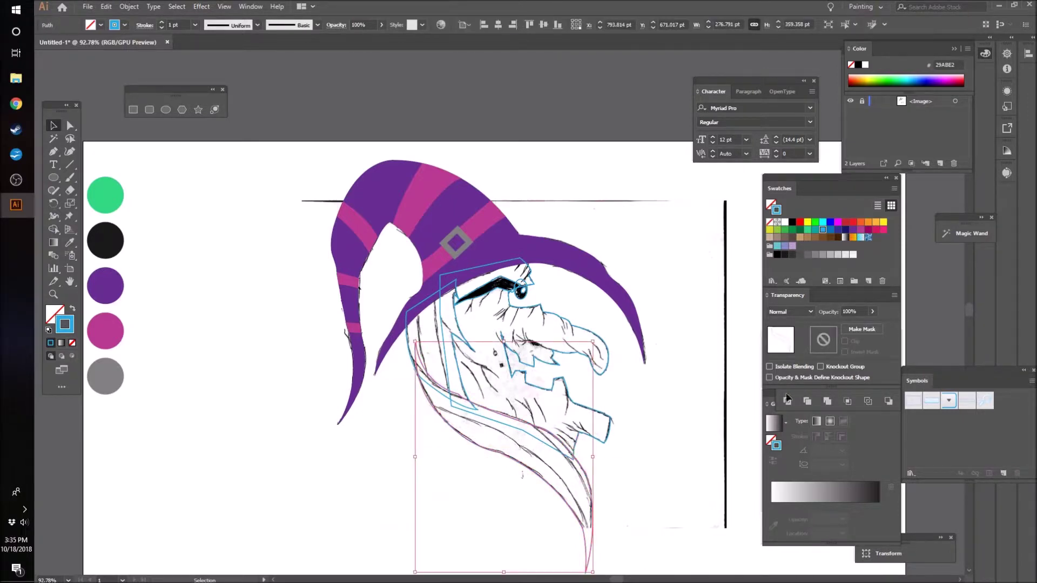
{"action": "left_click", "coordinate": [71, 244]}
{"action": "left_click", "coordinate": [57, 317]}
{"action": "left_click", "coordinate": [114, 377]}
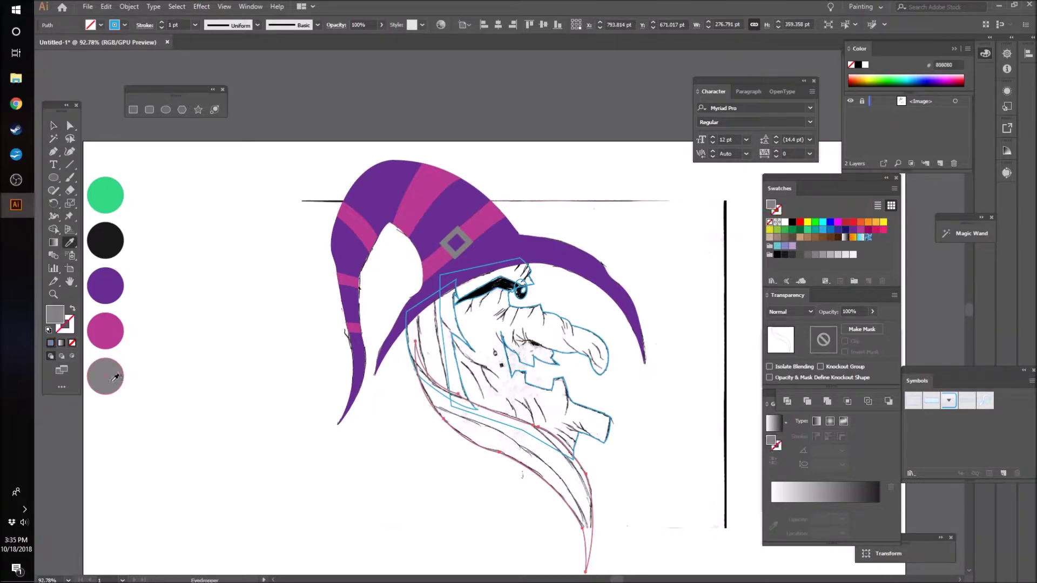
{"action": "left_click", "coordinate": [53, 125]}
{"action": "left_click", "coordinate": [270, 476]}
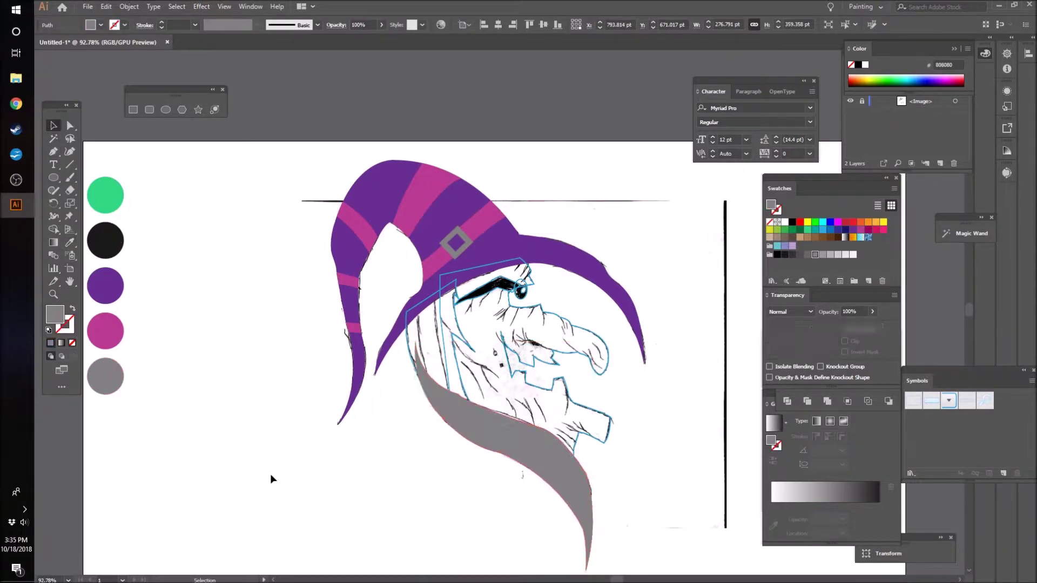
- Examine the filled lock's upper edge up close, from the neck anchor up to the tip beside the unfilled hair shape
{"action": "key", "text": "z"}
{"action": "left_click_drag", "start_coordinate": [546, 477], "coordinate": [712, 439]}
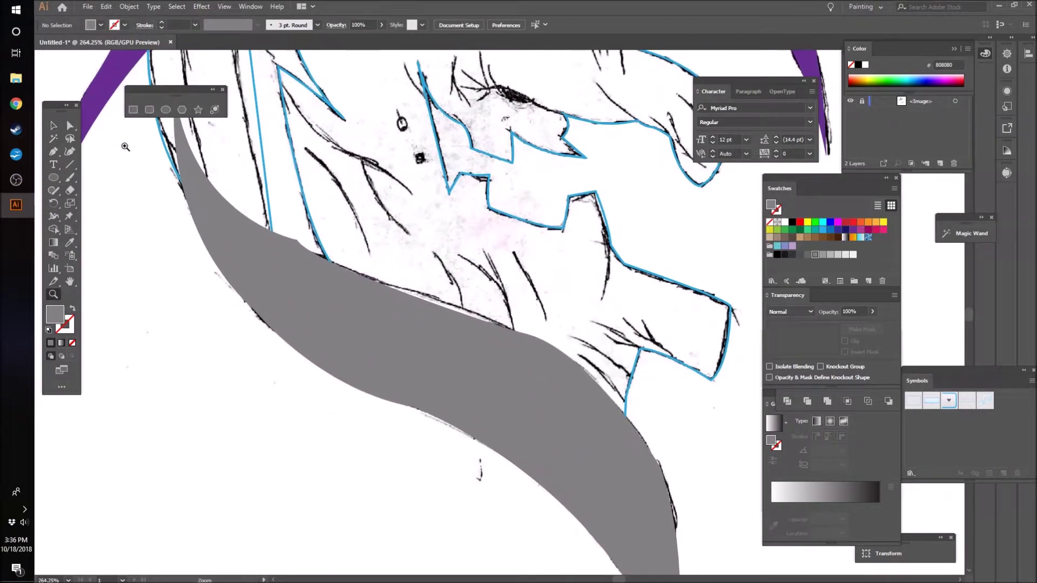
{"action": "left_click", "coordinate": [70, 126]}
{"action": "left_click", "coordinate": [520, 339]}
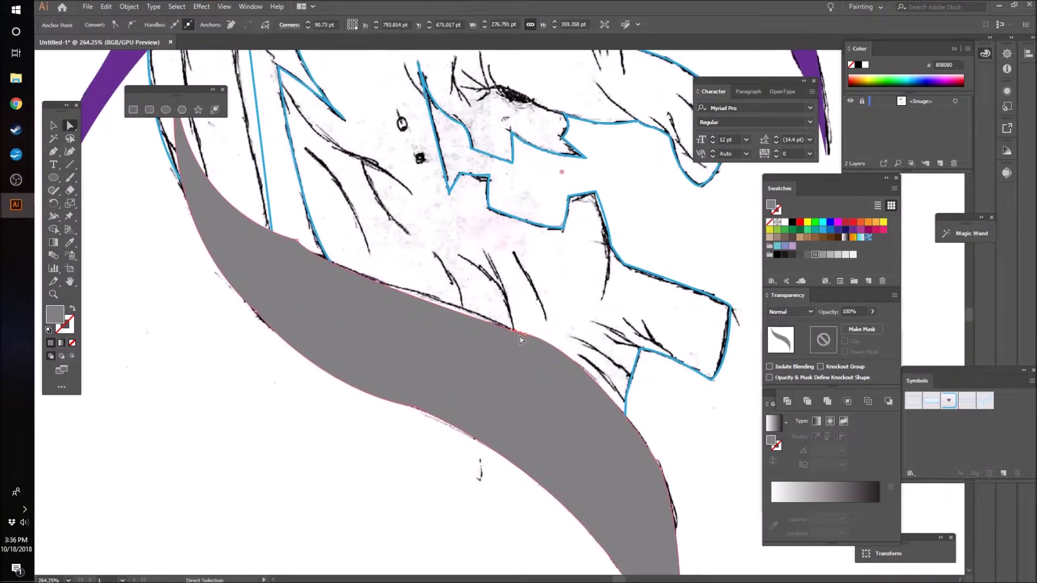
{"action": "scroll", "coordinate": [538, 336], "scroll_direction": "down", "scroll_amount": 3}
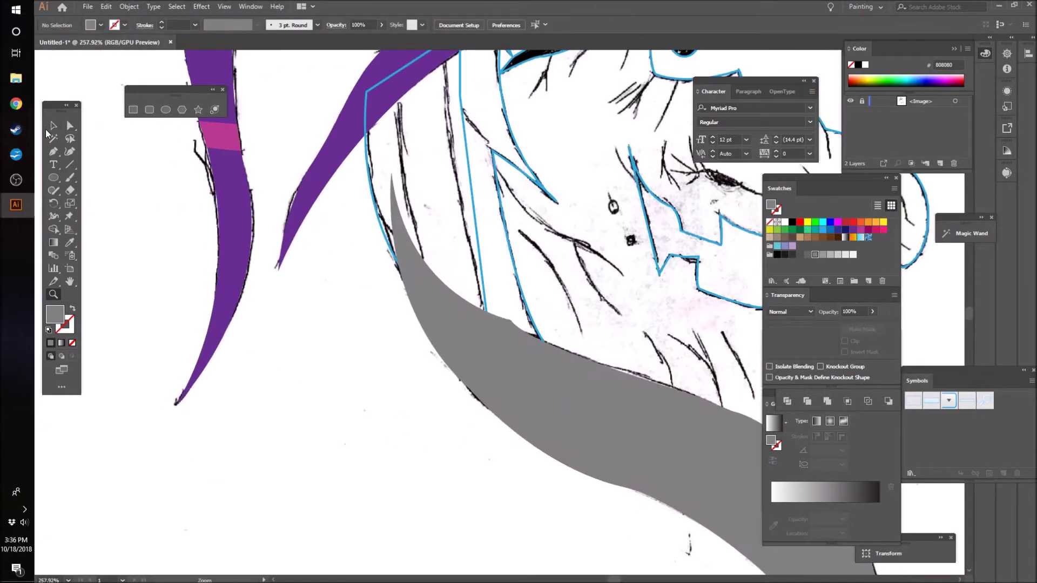
{"action": "left_click", "coordinate": [378, 225]}
{"action": "key", "text": "z"}
{"action": "left_click_drag", "start_coordinate": [394, 469], "coordinate": [176, 472]}
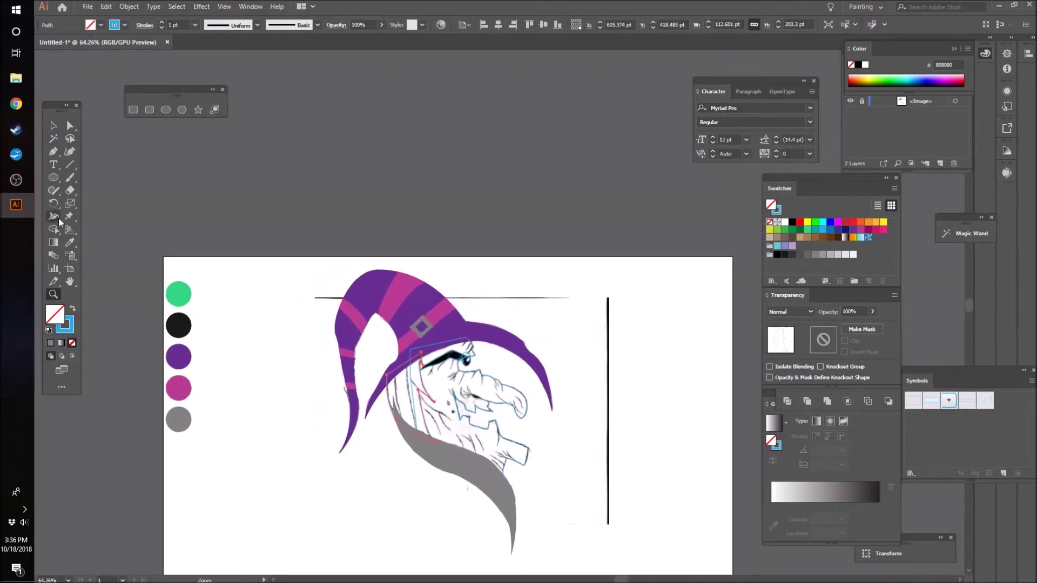
- Duplicate the grey palette circle directly below itself and recolour the copy with a lighter grey swatch
{"action": "left_click", "coordinate": [54, 127]}
{"action": "left_click_drag", "start_coordinate": [188, 432], "coordinate": [188, 463]}
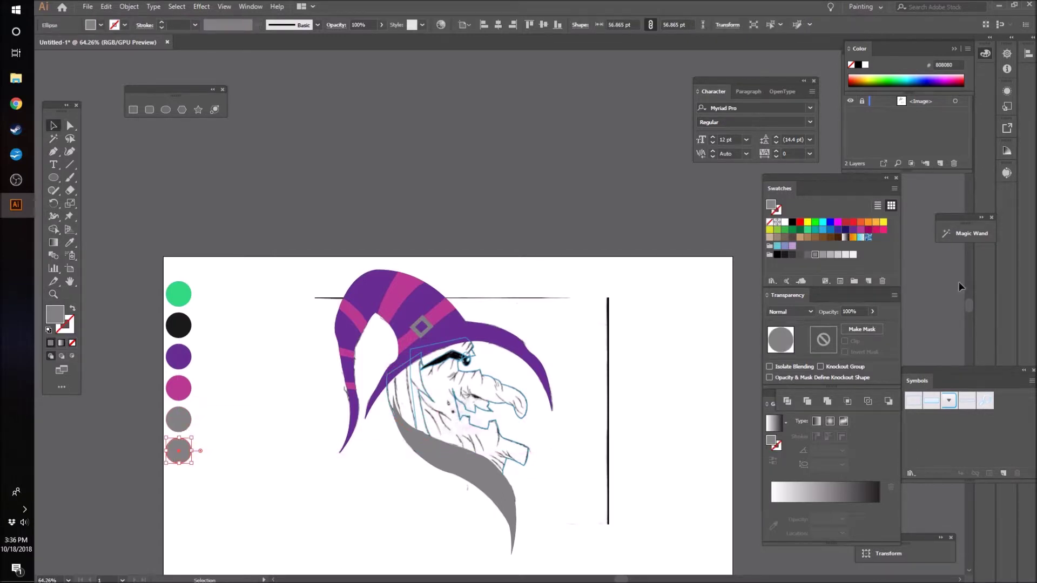
{"action": "left_click", "coordinate": [823, 255]}
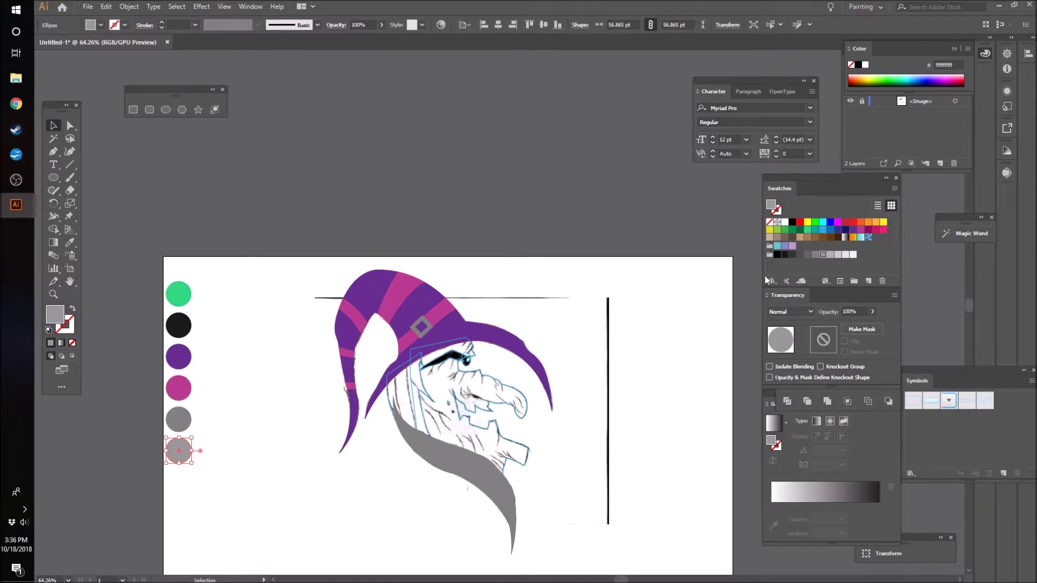
{"action": "left_click", "coordinate": [831, 254]}
{"action": "left_click", "coordinate": [242, 498]}
{"action": "scroll", "coordinate": [242, 498], "scroll_direction": "down", "scroll_amount": 3}
- Fill the hair shape behind the face with the light grey palette colour and send it back two levels
{"action": "left_click", "coordinate": [416, 313]}
{"action": "key", "text": "i"}
{"action": "left_click", "coordinate": [178, 362]}
{"action": "left_click", "coordinate": [53, 125]}
{"action": "scroll", "coordinate": [464, 329], "scroll_direction": "up", "scroll_amount": 6}
{"action": "key", "text": "ctrl+["}
{"action": "key", "text": "ctrl+["}
{"action": "left_click", "coordinate": [329, 421]}
- Delete the kinked anchor on the dark grey lock's upper edge, where it crosses the light grey hair
{"action": "scroll", "coordinate": [329, 422], "scroll_direction": "down", "scroll_amount": 1}
{"action": "key", "text": "z"}
{"action": "left_click_drag", "start_coordinate": [360, 313], "coordinate": [448, 313]}
{"action": "key", "text": "a"}
{"action": "left_click", "coordinate": [394, 334]}
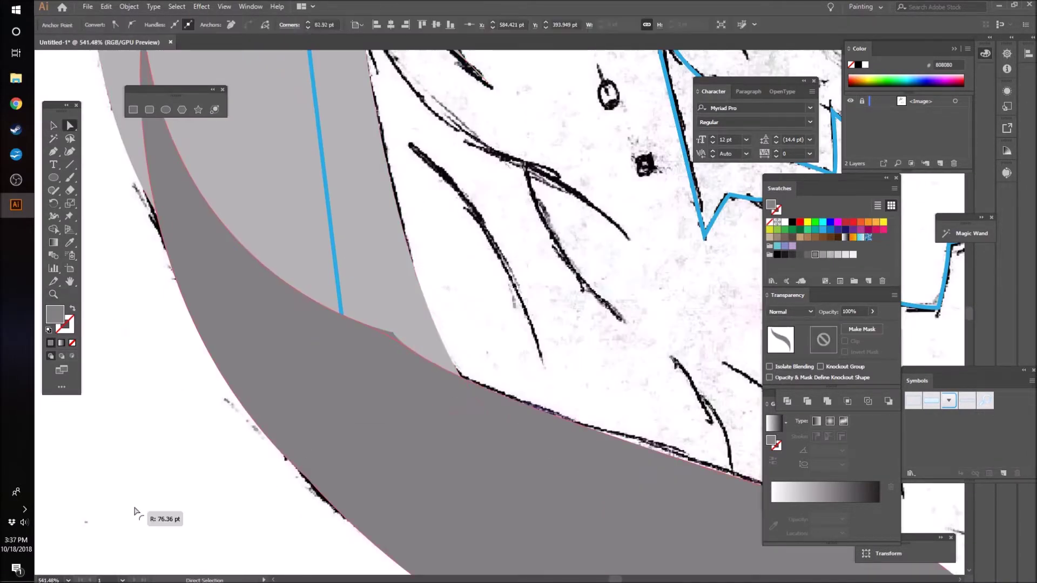
{"action": "scroll", "coordinate": [317, 335], "scroll_direction": "down", "scroll_amount": 6}
{"action": "key", "text": "z"}
{"action": "left_click_drag", "start_coordinate": [294, 403], "coordinate": [359, 368]}
{"action": "key", "text": "a"}
{"action": "left_click", "coordinate": [372, 285]}
{"action": "key", "text": "Delete"}
- Try to redraw the lock's upper edge as one curve from its tip to the neck anchor, and undo it
{"action": "key", "text": "p"}
{"action": "left_click", "coordinate": [261, 149]}
{"action": "left_click_drag", "start_coordinate": [541, 352], "coordinate": [670, 402]}
{"action": "key", "text": "ctrl+z"}
{"action": "left_click", "coordinate": [261, 149]}
{"action": "left_click_drag", "start_coordinate": [540, 352], "coordinate": [718, 410]}
{"action": "left_click", "coordinate": [450, 453], "text": "ctrl"}
{"action": "key", "text": "z"}
{"action": "left_click_drag", "start_coordinate": [450, 453], "coordinate": [253, 469]}
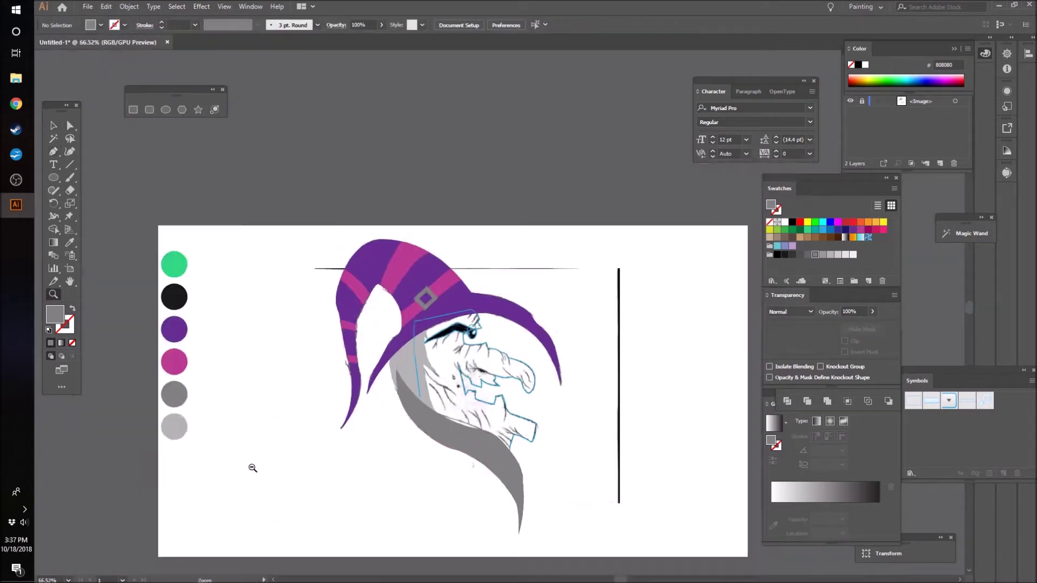
{"action": "scroll", "coordinate": [457, 448], "scroll_direction": "up", "scroll_amount": 5}
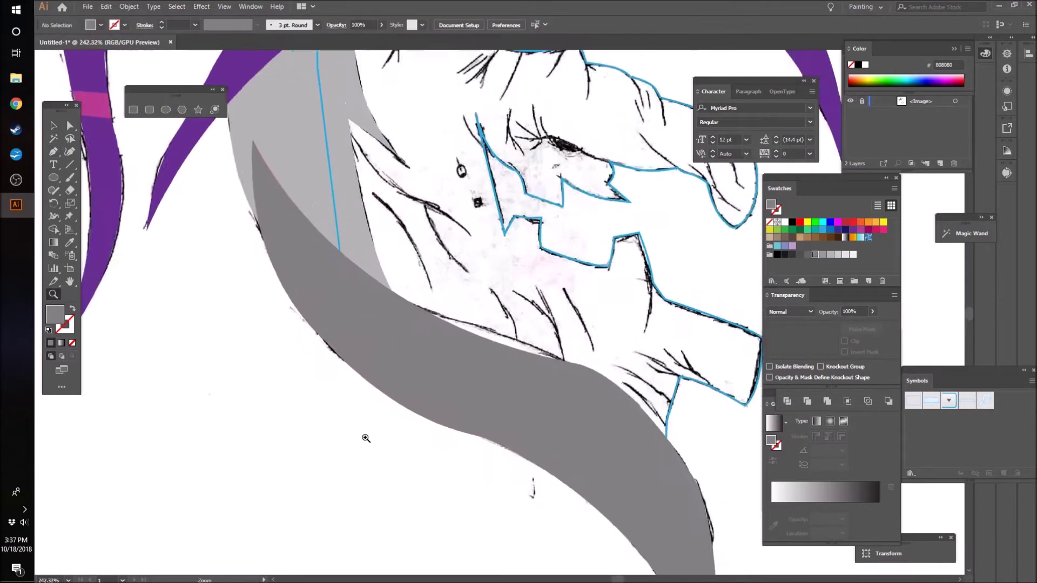
{"action": "left_click_drag", "start_coordinate": [366, 438], "coordinate": [358, 439]}
{"action": "key", "text": "ctrl+z"}
- Close the dark grey lock with a single smooth curve from its upper tip to the anchor below the jaw and deselect it
{"action": "key", "text": "p"}
{"action": "left_click", "coordinate": [262, 161]}
{"action": "left_click_drag", "start_coordinate": [560, 368], "coordinate": [714, 402]}
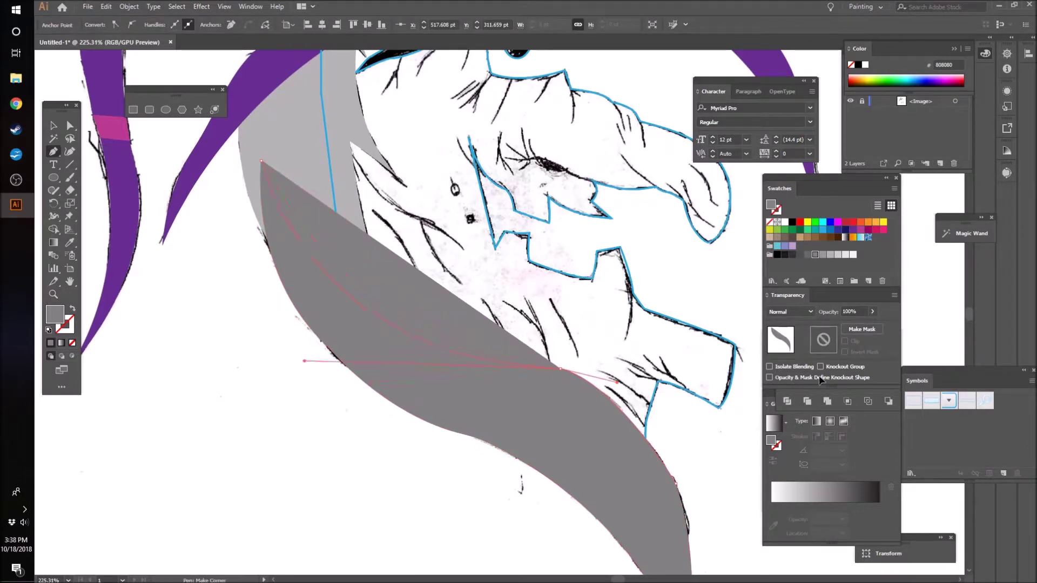
{"action": "key", "text": "a"}
{"action": "key", "text": "ctrl+shift+a"}
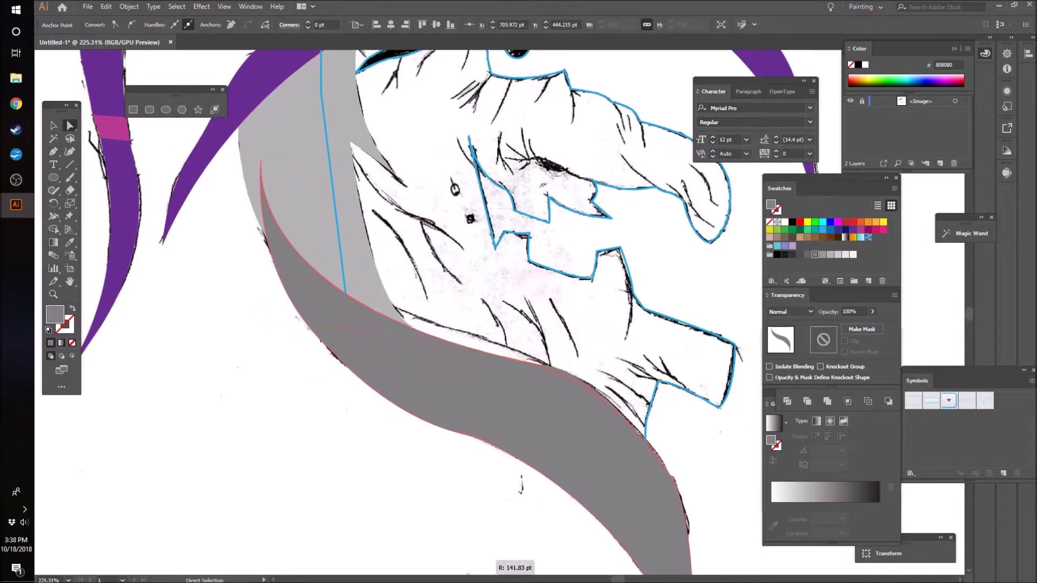
- Delete the uneven anchor on the underside of the dark grey lock
{"action": "scroll", "coordinate": [478, 373], "scroll_direction": "down", "scroll_amount": 3}
{"action": "scroll", "coordinate": [523, 458], "scroll_direction": "down", "scroll_amount": 5}
{"action": "scroll", "coordinate": [524, 459], "scroll_direction": "up", "scroll_amount": 4}
{"action": "scroll", "coordinate": [229, 449], "scroll_direction": "down", "scroll_amount": 2}
{"action": "scroll", "coordinate": [229, 449], "scroll_direction": "up", "scroll_amount": 2}
{"action": "left_click", "coordinate": [413, 400]}
{"action": "left_click_drag", "start_coordinate": [199, 199], "coordinate": [171, 200]}
{"action": "left_click", "coordinate": [473, 331]}
{"action": "key", "text": "Delete"}
- Bridge the gap in the dark grey lock's underside with one smooth curve down towards the lower tip and deselect it
{"action": "key", "text": "p"}
{"action": "left_click", "coordinate": [432, 309]}
{"action": "mouse_move", "coordinate": [605, 465]}
{"action": "left_mouse_down"}
{"action": "mouse_move", "coordinate": [609, 570]}
{"action": "mouse_move", "coordinate": [604, 462]}
{"action": "left_mouse_up"}
{"action": "key", "text": "ctrl+shift+a"}
{"action": "key", "text": "z"}
{"action": "left_click_drag", "start_coordinate": [582, 392], "coordinate": [319, 398]}
- Fill the witch's face shape with the green of the palette circle (30D881) and deselect it
{"action": "key", "text": "v"}
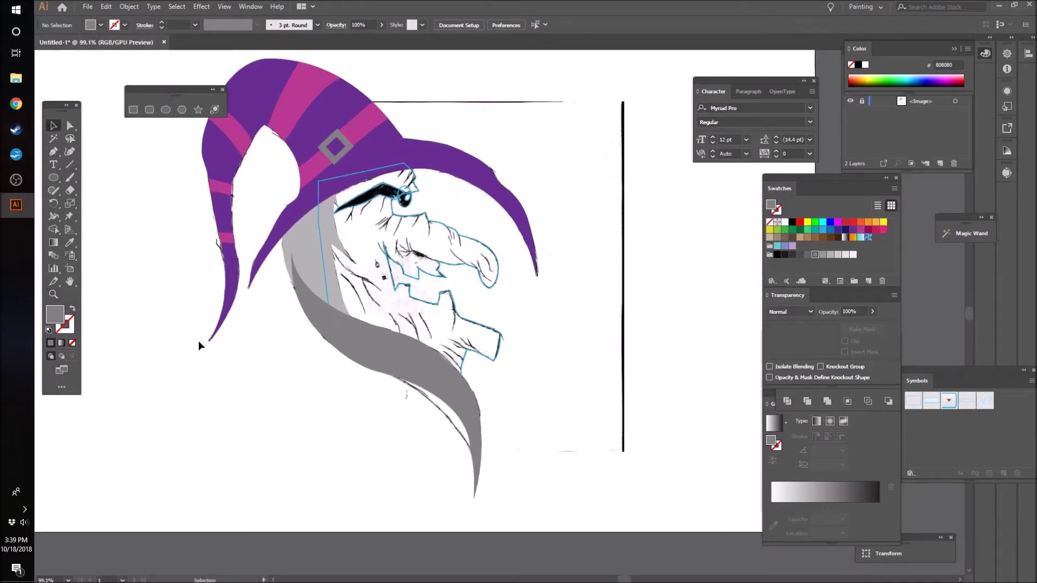
{"action": "left_click", "coordinate": [479, 355]}
{"action": "key", "text": "a"}
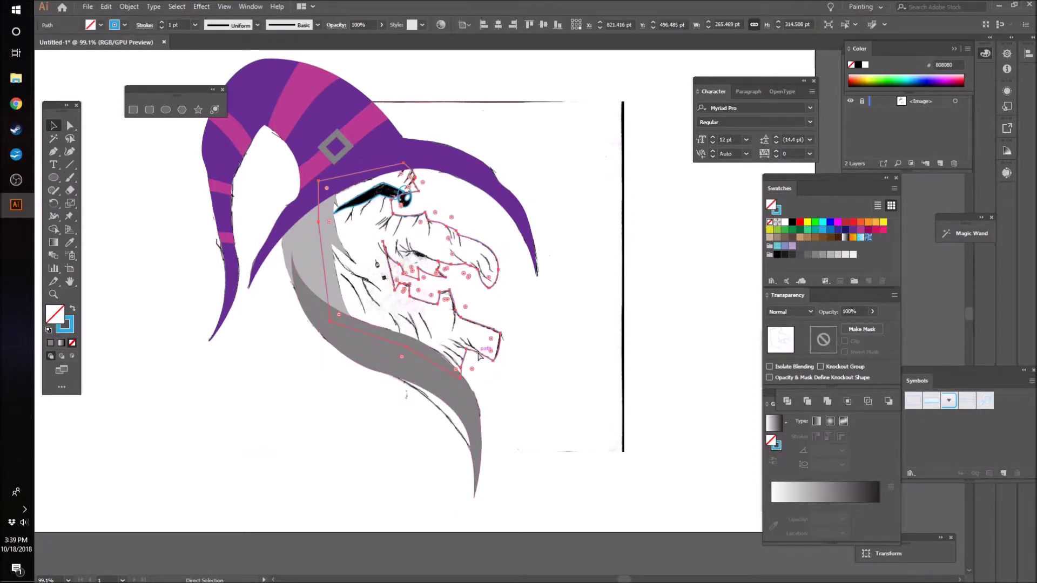
{"action": "key", "text": "v"}
{"action": "key", "text": "z"}
{"action": "left_click_drag", "start_coordinate": [679, 429], "coordinate": [624, 416]}
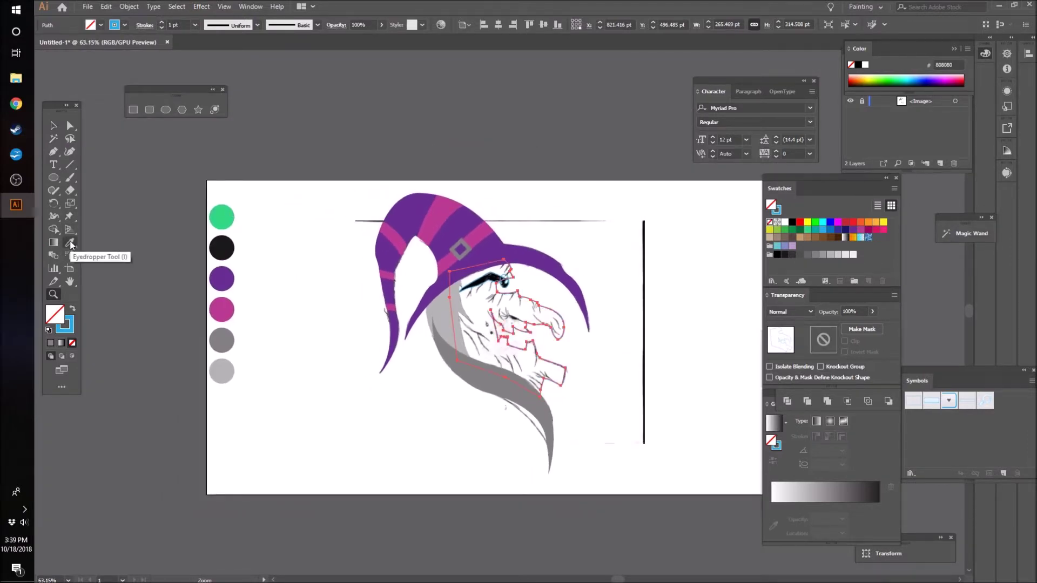
{"action": "left_click", "coordinate": [70, 243]}
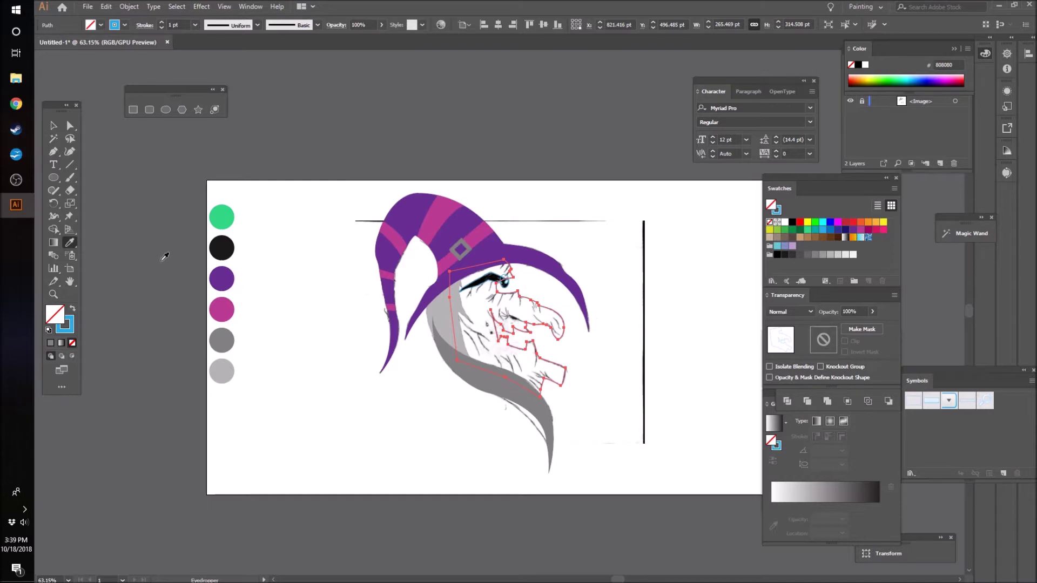
{"action": "left_click", "coordinate": [230, 216]}
{"action": "left_click", "coordinate": [54, 126]}
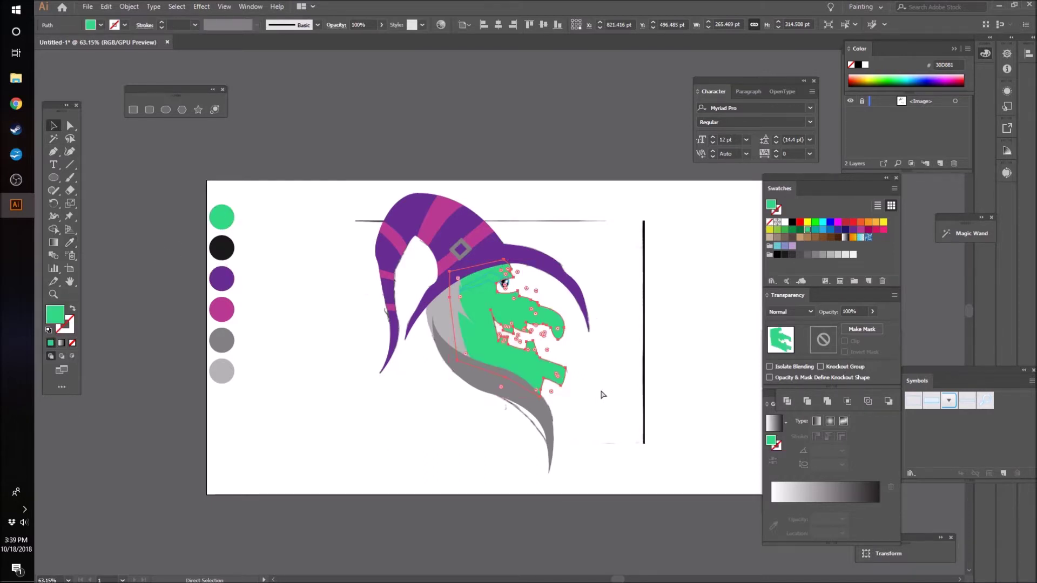
{"action": "left_click", "coordinate": [699, 384]}
- Fill the eyebrow and the eye's pupil together with the near-black palette colour (1A1A1A) and deselect them
{"action": "scroll", "coordinate": [693, 399], "scroll_direction": "up", "scroll_amount": 1}
{"action": "key", "text": "z"}
{"action": "left_click_drag", "start_coordinate": [610, 335], "coordinate": [782, 315]}
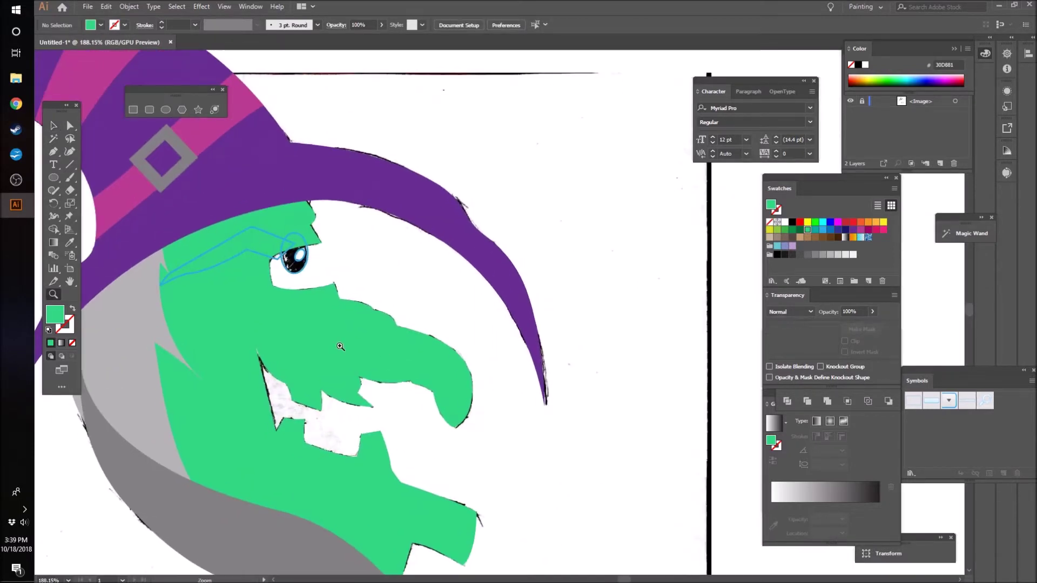
{"action": "left_click_drag", "start_coordinate": [341, 346], "coordinate": [302, 353]}
{"action": "left_click", "coordinate": [53, 127]}
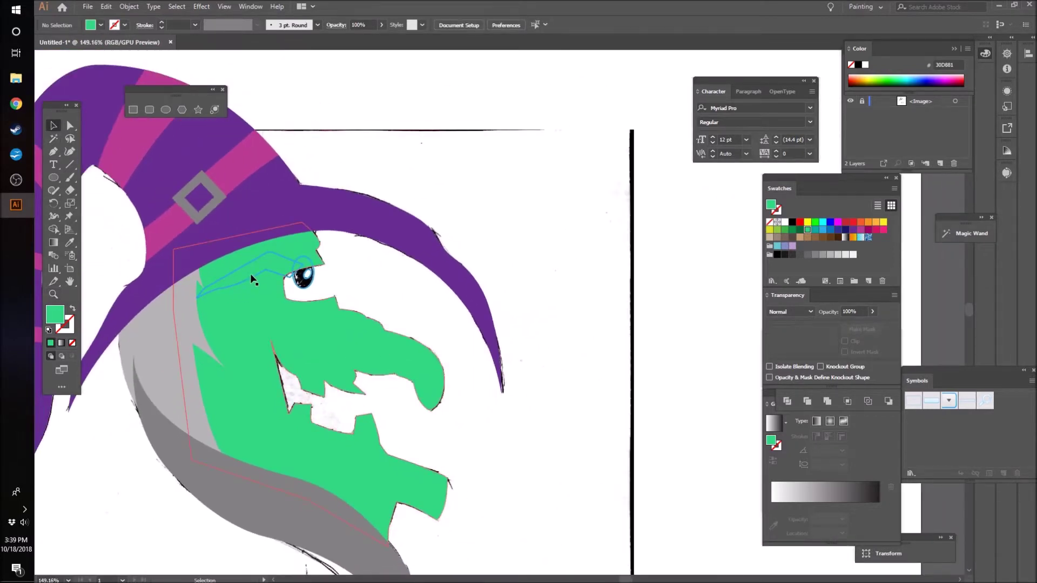
{"action": "left_click", "coordinate": [251, 274]}
{"action": "left_click", "coordinate": [280, 282]}
{"action": "left_click", "coordinate": [297, 289], "text": "shift"}
{"action": "key", "text": "z"}
{"action": "left_click_drag", "start_coordinate": [496, 354], "coordinate": [339, 351]}
{"action": "key", "text": "i"}
{"action": "left_click", "coordinate": [213, 300]}
{"action": "left_click", "coordinate": [53, 126]}
{"action": "left_click", "coordinate": [266, 354]}
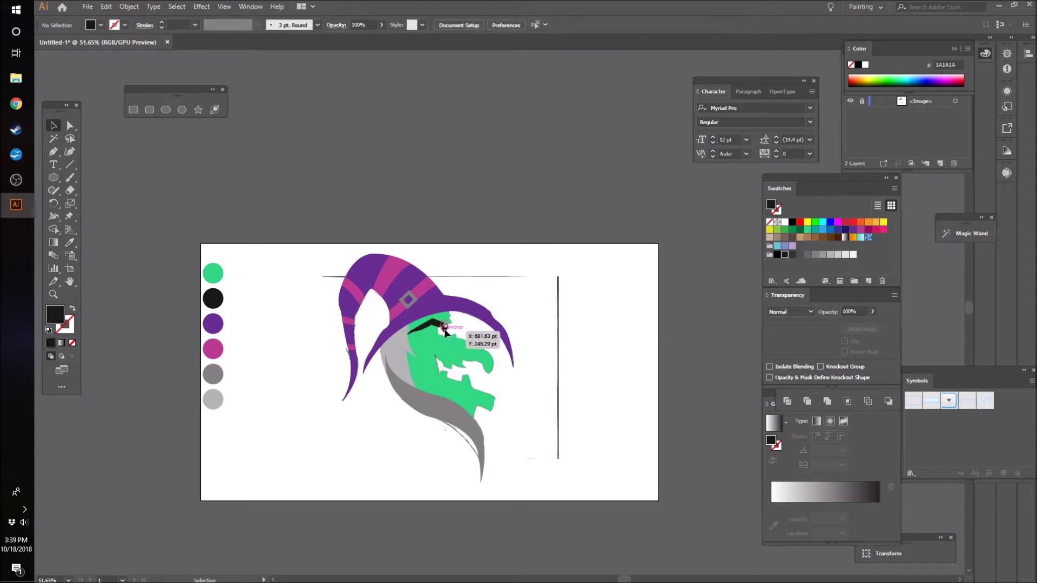
{"action": "left_click", "coordinate": [445, 328]}
{"action": "key", "text": "i"}
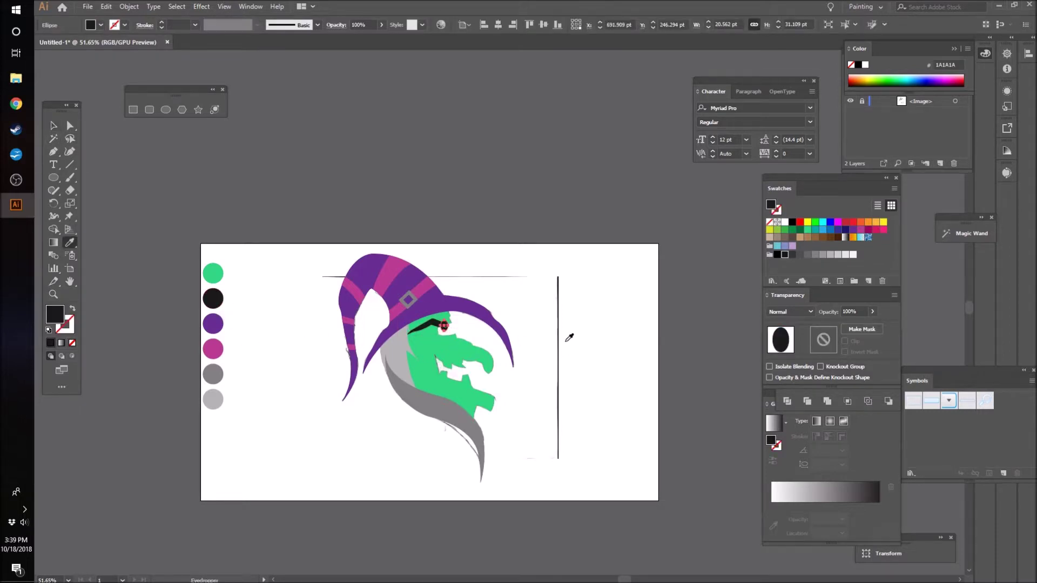
{"action": "left_click", "coordinate": [52, 125]}
{"action": "left_click", "coordinate": [627, 312]}
- Fill the small highlight ellipse inside the pupil with the lightest grey swatch (F2F2F2) and deselect it
{"action": "key", "text": "z"}
{"action": "left_click_drag", "start_coordinate": [530, 327], "coordinate": [604, 310]}
{"action": "key", "text": "v"}
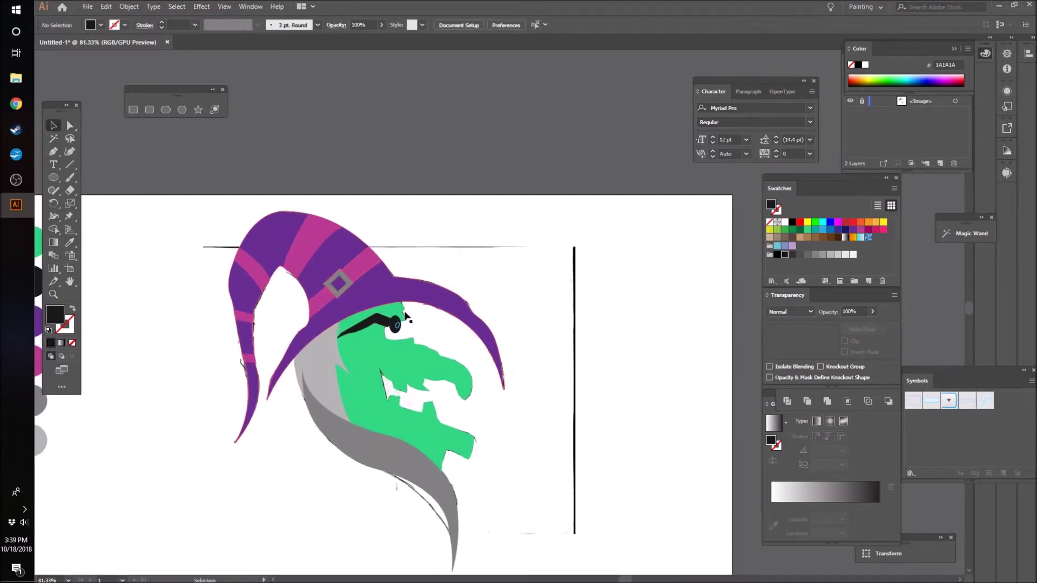
{"action": "left_click", "coordinate": [397, 327]}
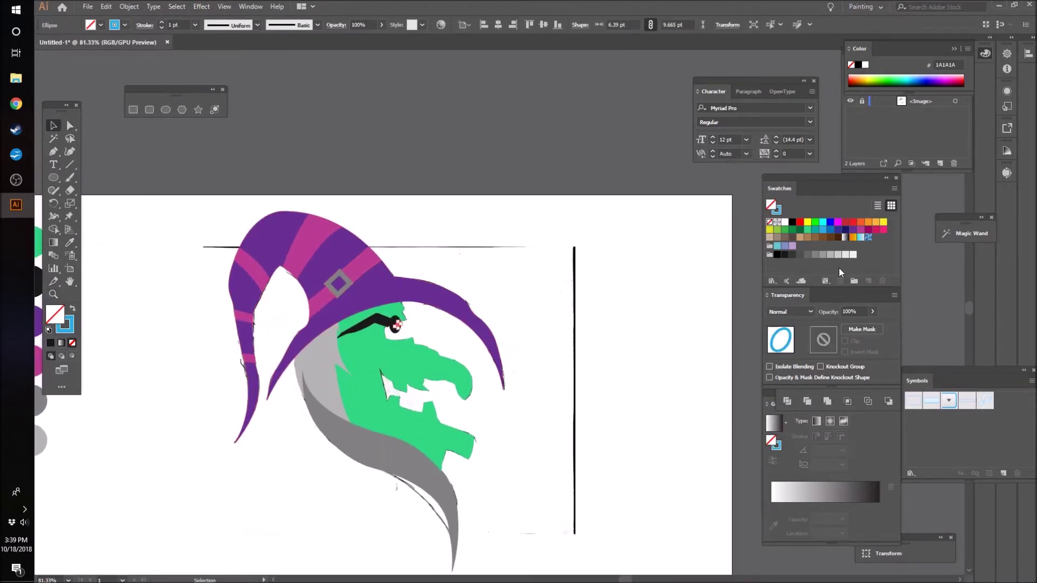
{"action": "left_click", "coordinate": [853, 254]}
{"action": "left_click", "coordinate": [474, 359]}
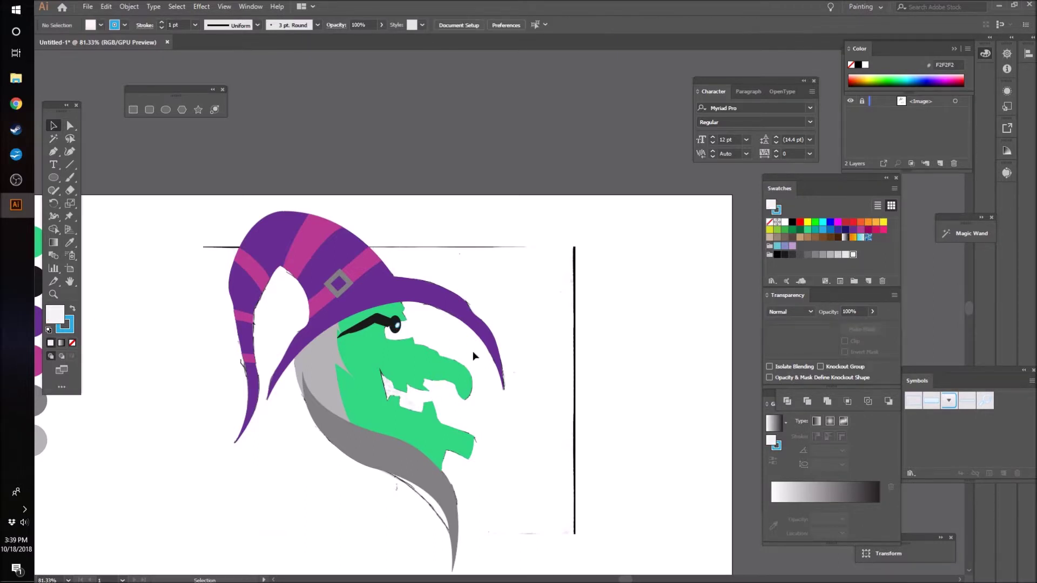
{"action": "left_click", "coordinate": [396, 326]}
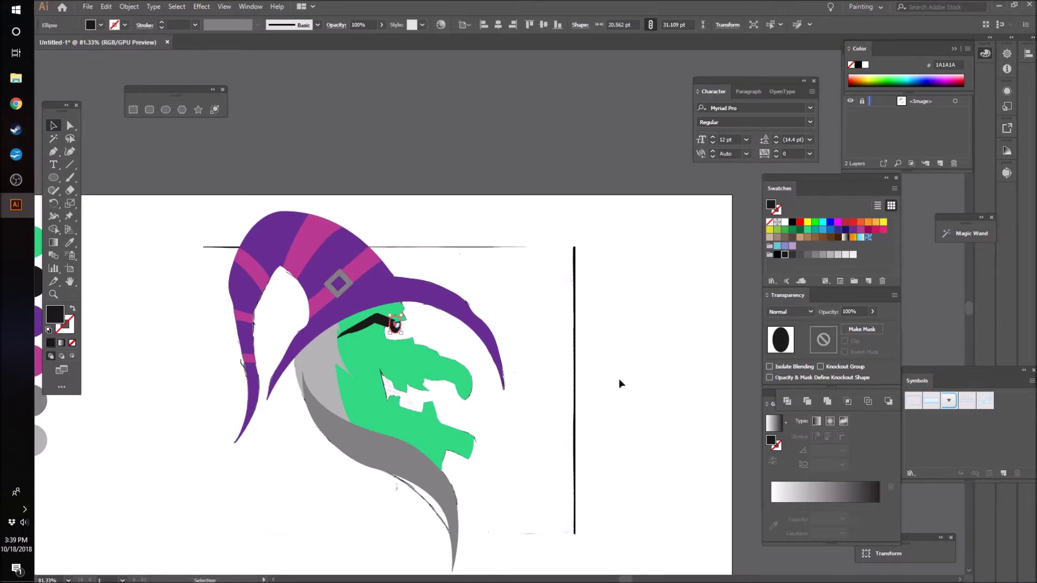
{"action": "left_click", "coordinate": [620, 384]}
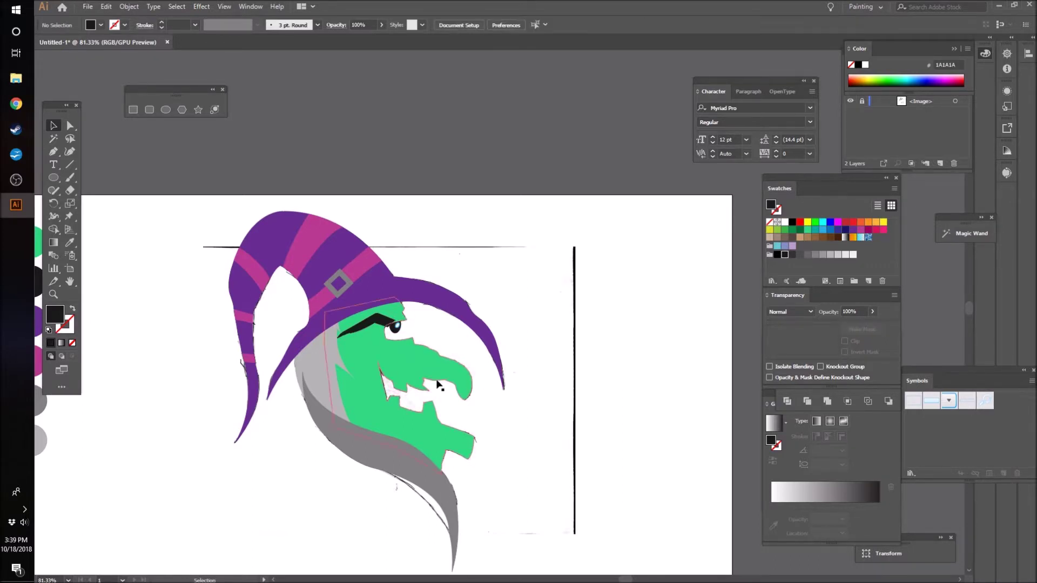
- Select all the shapes of the witch, remove their stroke and deselect them
{"action": "key", "text": "z"}
{"action": "left_click_drag", "start_coordinate": [367, 336], "coordinate": [476, 335]}
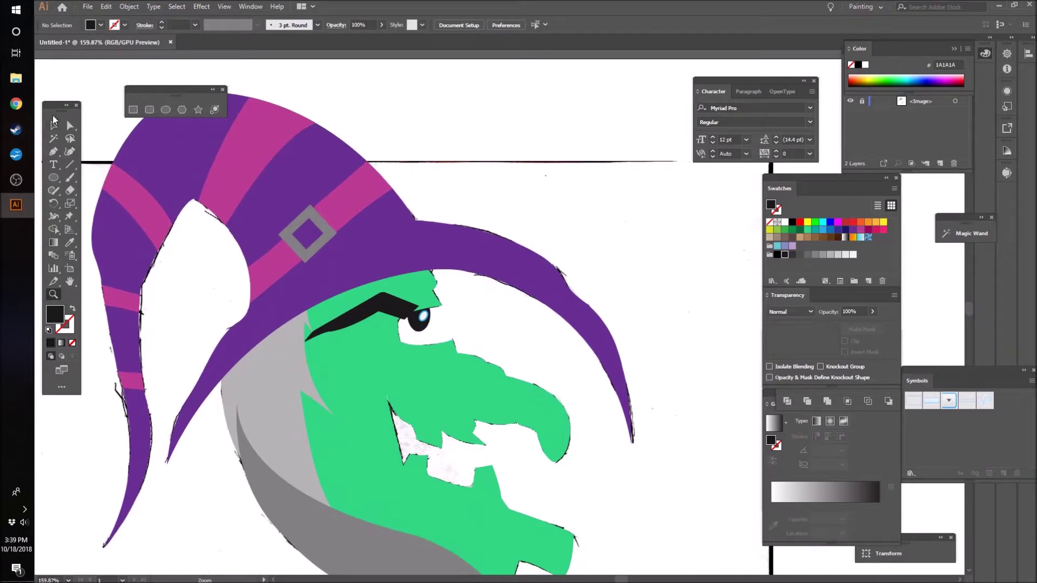
{"action": "left_click", "coordinate": [426, 316]}
{"action": "left_click", "coordinate": [702, 255]}
{"action": "key", "text": "z"}
{"action": "left_click_drag", "start_coordinate": [670, 219], "coordinate": [337, 284]}
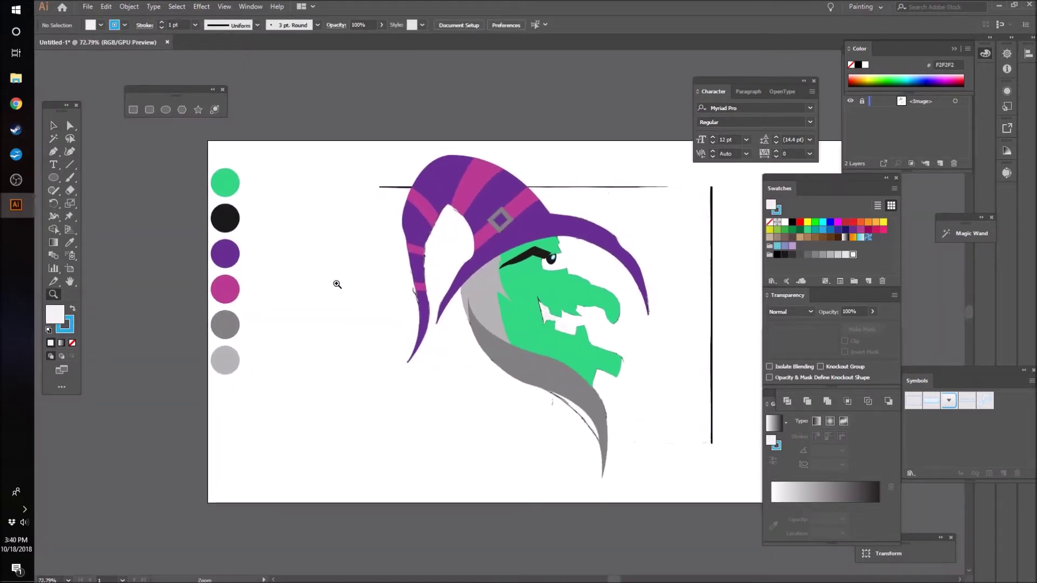
{"action": "left_click_drag", "start_coordinate": [389, 158], "coordinate": [594, 270]}
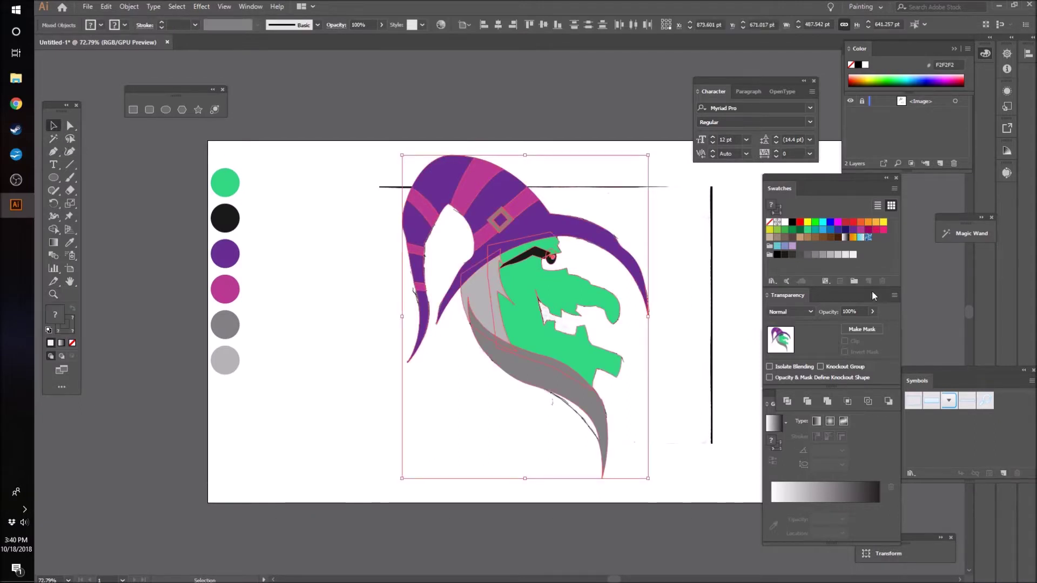
{"action": "left_click", "coordinate": [770, 223]}
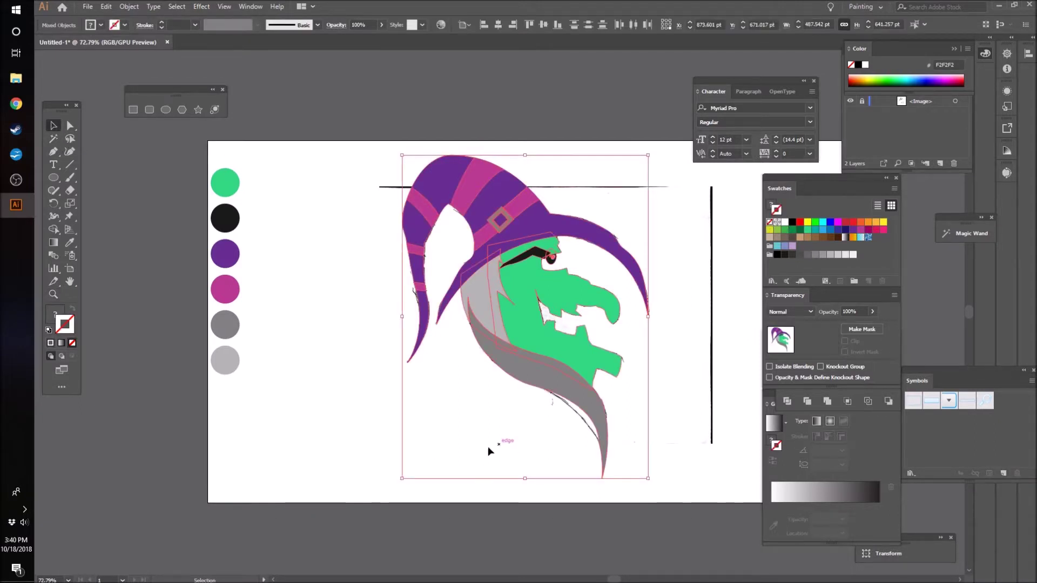
{"action": "left_click", "coordinate": [357, 432]}
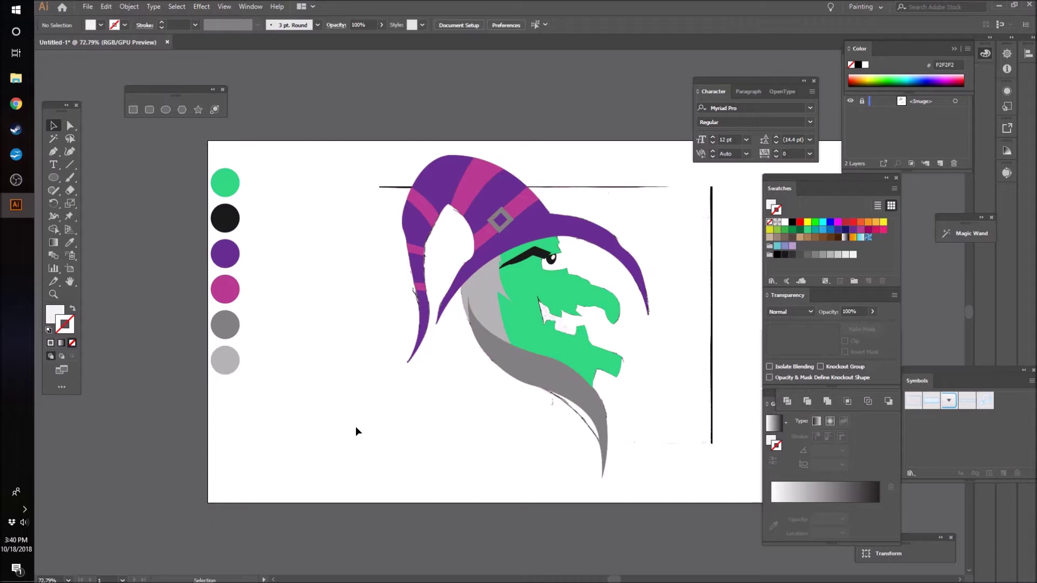
{"action": "scroll", "coordinate": [355, 431], "scroll_direction": "up", "scroll_amount": 2}
{"action": "key", "text": "z"}
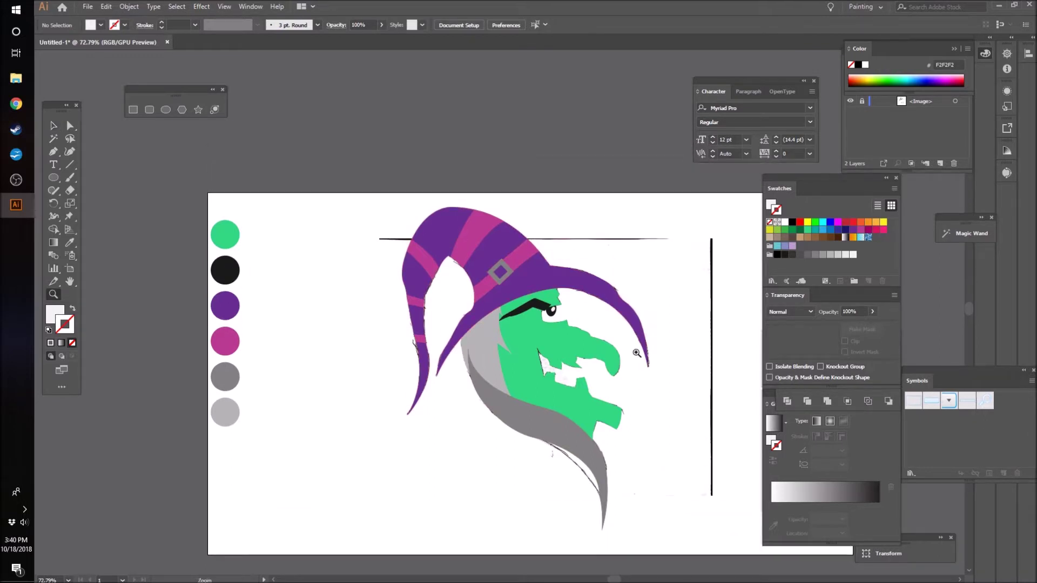
- Give the witch's purple hat shape a near-black (1A1A1A) stroke with a weight of 3 pt
{"action": "left_click_drag", "start_coordinate": [584, 343], "coordinate": [837, 324]}
{"action": "scroll", "coordinate": [311, 261], "scroll_direction": "up", "scroll_amount": 2}
{"action": "left_click", "coordinate": [70, 126]}
{"action": "left_click_drag", "start_coordinate": [99, 99], "coordinate": [439, 363]}
{"action": "left_click_drag", "start_coordinate": [421, 208], "coordinate": [387, 226]}
{"action": "left_click", "coordinate": [540, 243]}
{"action": "left_click", "coordinate": [583, 232]}
{"action": "key", "text": "z"}
{"action": "left_click_drag", "start_coordinate": [638, 239], "coordinate": [429, 340]}
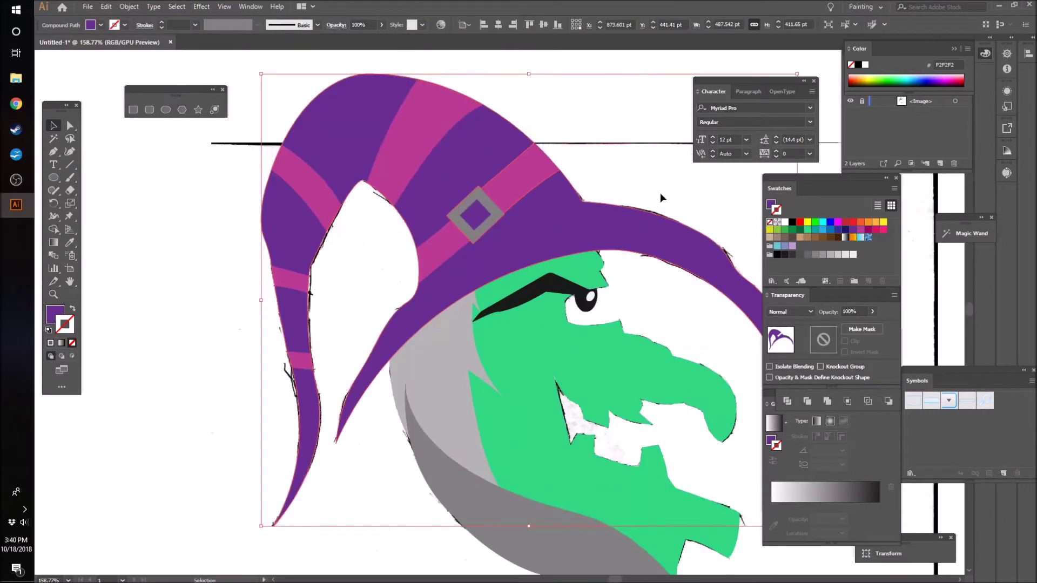
{"action": "left_click", "coordinate": [661, 193]}
{"action": "left_click", "coordinate": [597, 220]}
{"action": "left_click", "coordinate": [786, 255]}
{"action": "left_click", "coordinate": [56, 295]}
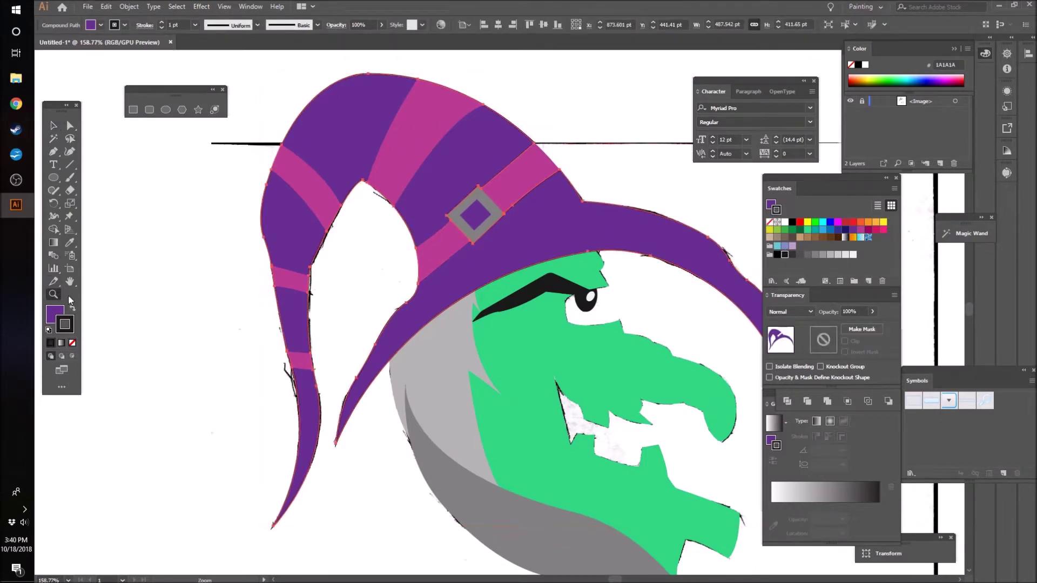
{"action": "left_click", "coordinate": [71, 270]}
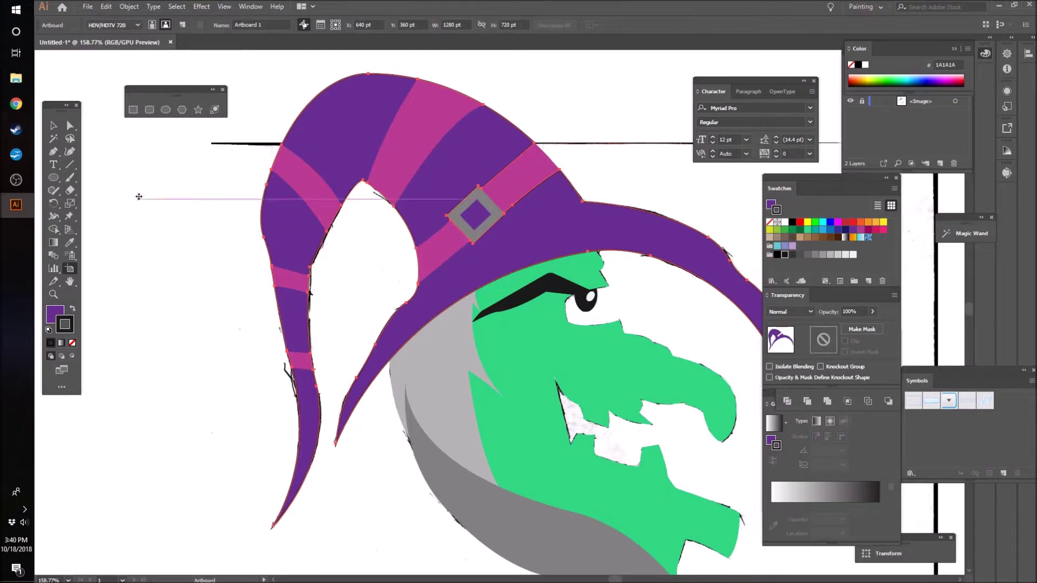
{"action": "left_click", "coordinate": [53, 125]}
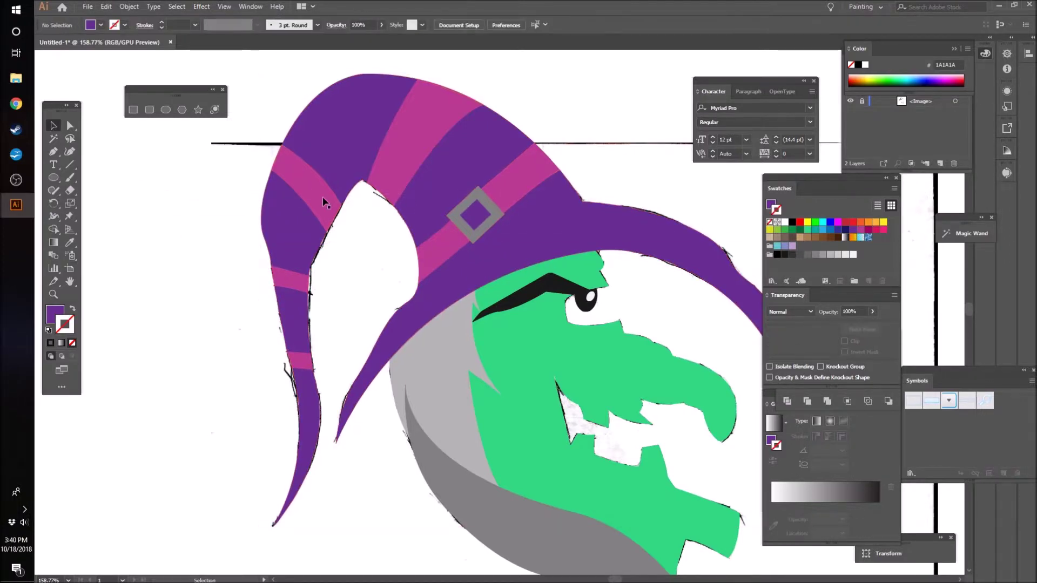
{"action": "left_click", "coordinate": [195, 24]}
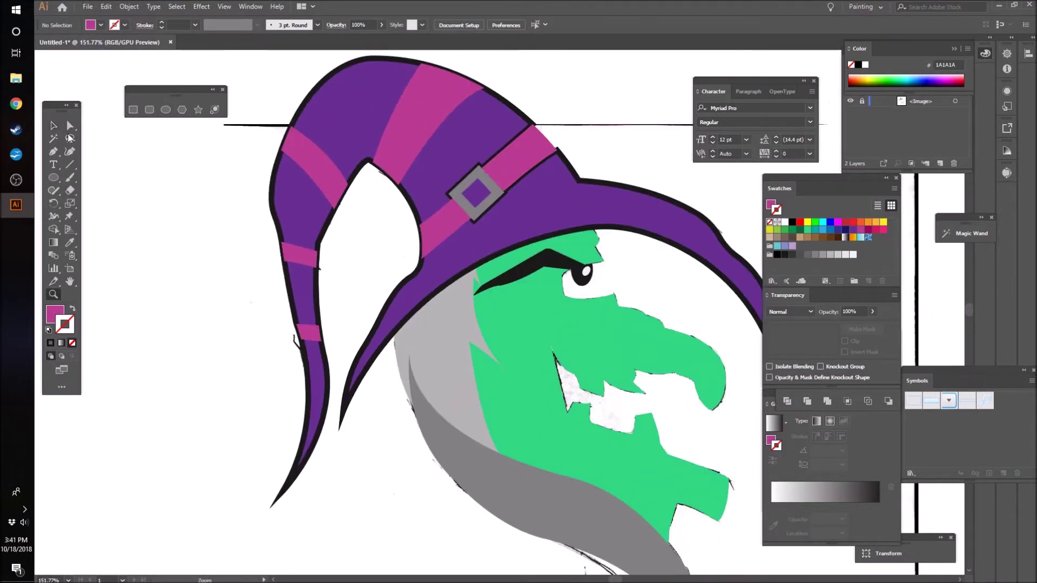
- Select the pink stripes of the hat together and apply the near-black 3 pt stroke to them
{"action": "left_click", "coordinate": [53, 125]}
{"action": "left_click", "coordinate": [411, 108]}
{"action": "left_click", "coordinate": [313, 162], "text": "shift"}
{"action": "left_click", "coordinate": [308, 332], "text": "shift"}
{"action": "left_click", "coordinate": [515, 151], "text": "shift"}
{"action": "left_click", "coordinate": [50, 343]}
{"action": "left_click", "coordinate": [189, 196]}
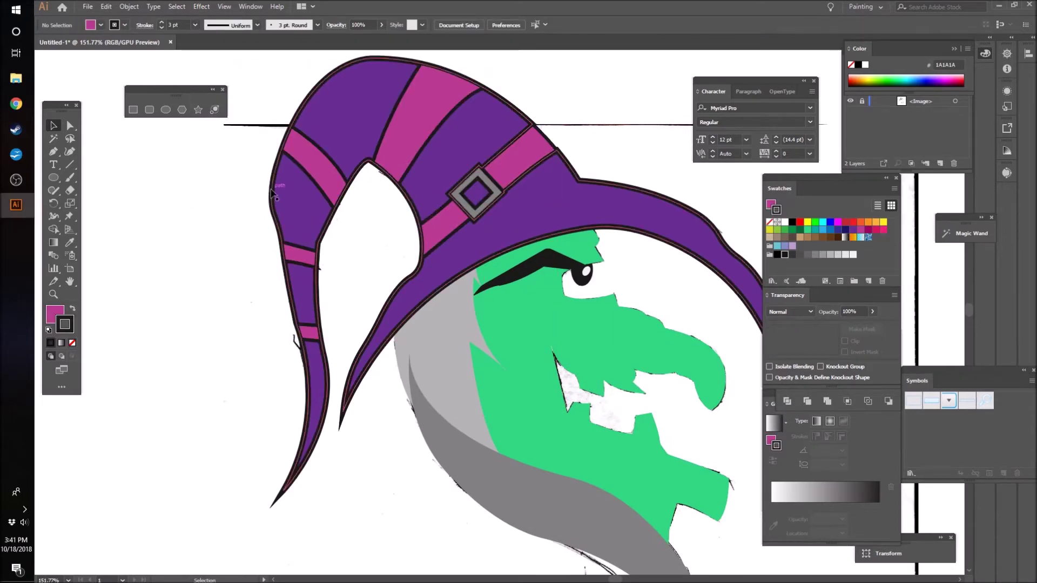
- Outline the green face and the light and dark grey hair shapes with the near-black 3 pt stroke
{"action": "scroll", "coordinate": [304, 210], "scroll_direction": "down", "scroll_amount": 1}
{"action": "scroll", "coordinate": [635, 215], "scroll_direction": "down", "scroll_amount": 2}
{"action": "left_click", "coordinate": [540, 303]}
{"action": "left_click", "coordinate": [207, 215]}
{"action": "left_click", "coordinate": [443, 292]}
{"action": "left_click", "coordinate": [195, 25]}
{"action": "left_click", "coordinate": [205, 98]}
- Paint upright near-black strand lines in the light grey hair with the Paintbrush at 1 pt
{"action": "key", "text": "z"}
{"action": "mouse_move", "coordinate": [627, 327]}
{"action": "left_mouse_down"}
{"action": "mouse_move", "coordinate": [461, 381]}
{"action": "mouse_move", "coordinate": [516, 288]}
{"action": "left_mouse_up"}
{"action": "key", "text": "b"}
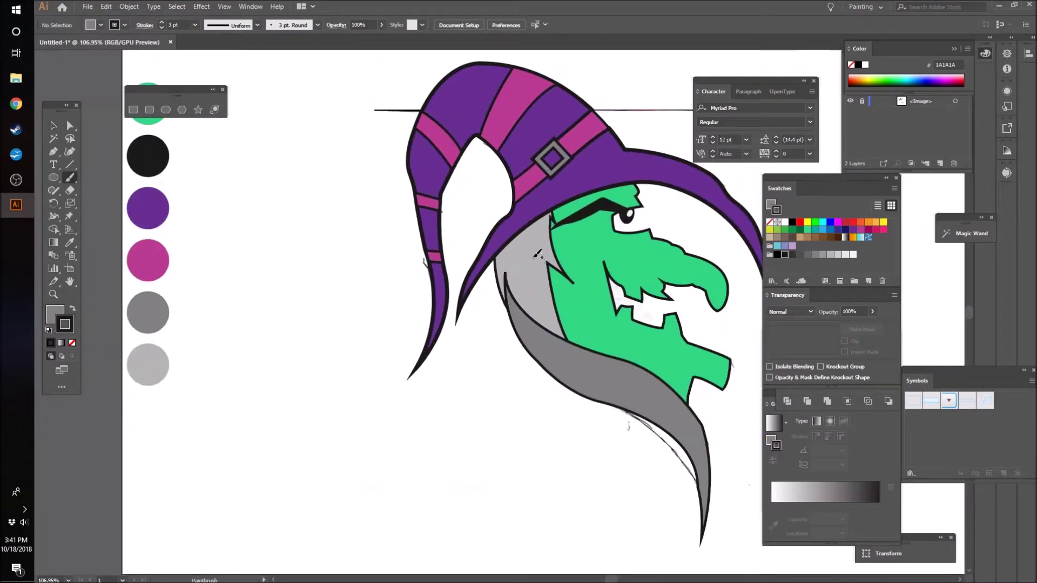
{"action": "left_click_drag", "start_coordinate": [547, 294], "coordinate": [572, 307]}
{"action": "left_click", "coordinate": [540, 258], "text": "ctrl"}
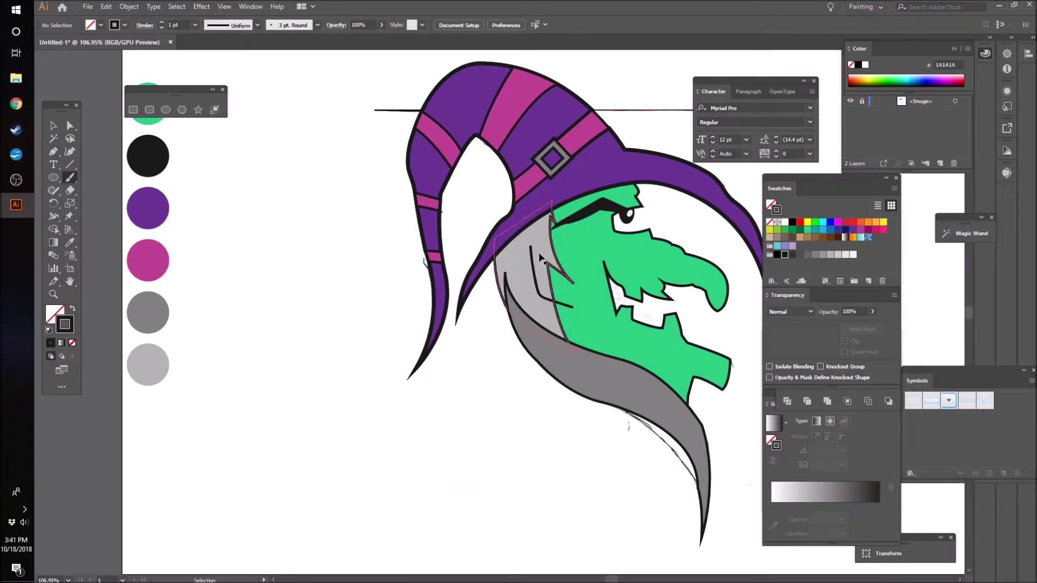
{"action": "key", "text": "ctrl+z"}
{"action": "left_click_drag", "start_coordinate": [537, 315], "coordinate": [535, 249]}
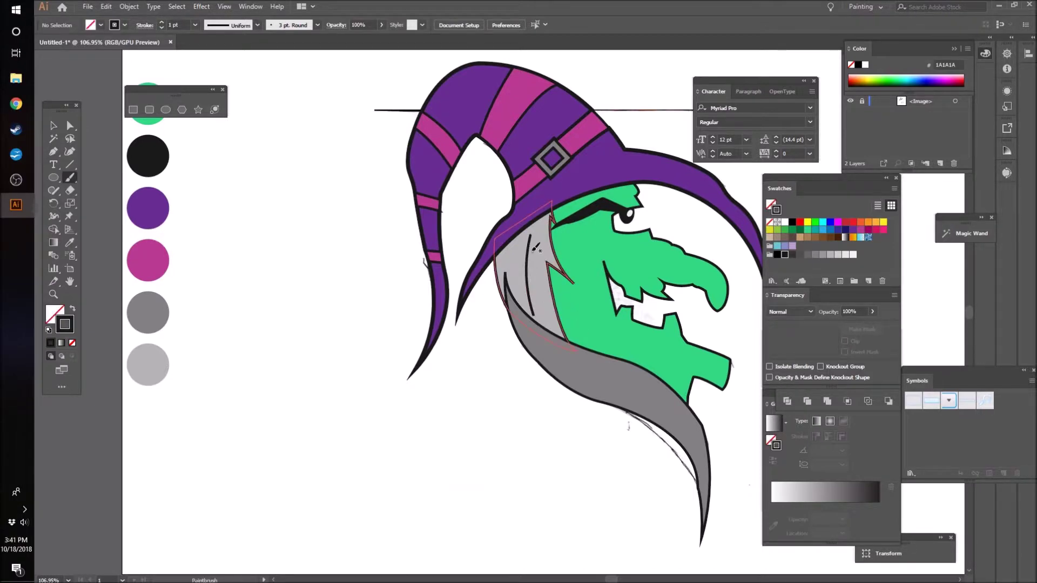
{"action": "key", "text": "ctrl+z"}
- Paint long strand lines following the curve of the dark grey hair lock with the Paintbrush
{"action": "scroll", "coordinate": [628, 348], "scroll_direction": "down", "scroll_amount": 3}
{"action": "left_click_drag", "start_coordinate": [533, 269], "coordinate": [707, 381]}
{"action": "key", "text": "ctrl+z"}
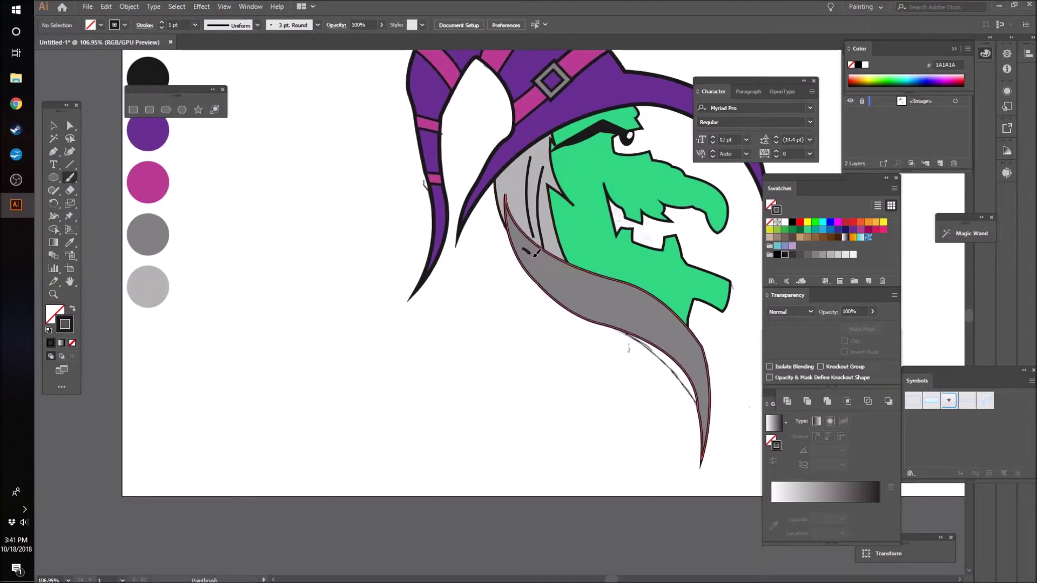
{"action": "mouse_move", "coordinate": [525, 249]}
{"action": "left_mouse_down"}
{"action": "mouse_move", "coordinate": [655, 315]}
{"action": "mouse_move", "coordinate": [695, 364]}
{"action": "left_mouse_up"}
{"action": "left_click_drag", "start_coordinate": [538, 278], "coordinate": [671, 348]}
{"action": "scroll", "coordinate": [524, 192], "scroll_direction": "up", "scroll_amount": 1}
{"action": "left_click_drag", "start_coordinate": [527, 190], "coordinate": [535, 263]}
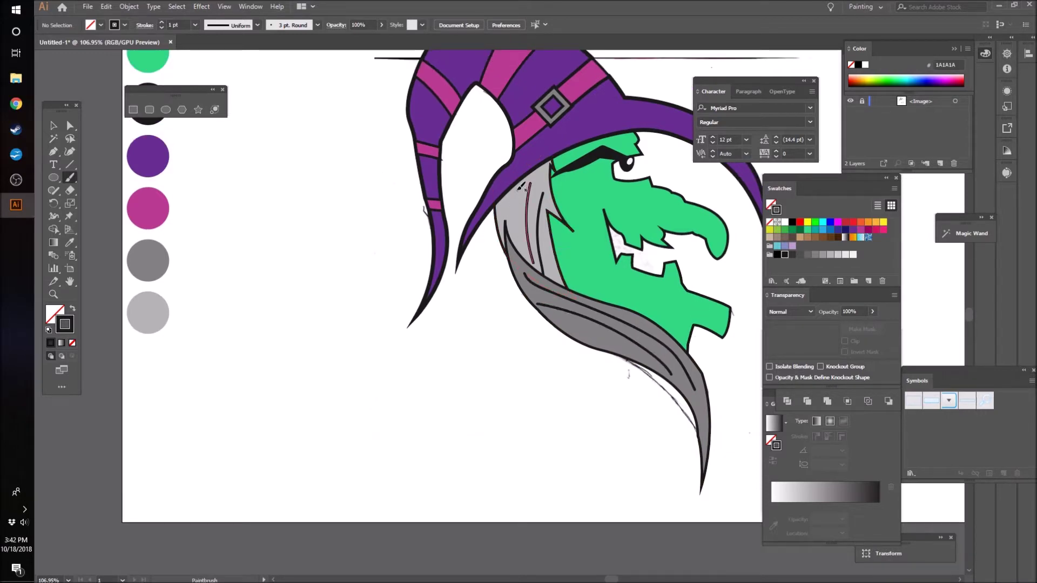
{"action": "left_click_drag", "start_coordinate": [483, 318], "coordinate": [534, 318]}
- Reshape the painted hair strand lines by moving their anchor points and handles with Direct Selection
{"action": "key", "text": "a"}
{"action": "left_click", "coordinate": [465, 246]}
{"action": "left_click", "coordinate": [449, 460]}
{"action": "left_click_drag", "start_coordinate": [449, 460], "coordinate": [497, 461]}
{"action": "left_click", "coordinate": [484, 353]}
{"action": "left_click", "coordinate": [385, 392]}
{"action": "scroll", "coordinate": [384, 392], "scroll_direction": "down", "scroll_amount": 2}
{"action": "mouse_move", "coordinate": [474, 69]}
{"action": "left_mouse_down"}
{"action": "mouse_move", "coordinate": [452, 68]}
{"action": "mouse_move", "coordinate": [463, 62]}
{"action": "left_mouse_up"}
{"action": "scroll", "coordinate": [497, 350], "scroll_direction": "down", "scroll_amount": 1}
{"action": "mouse_move", "coordinate": [512, 313]}
{"action": "left_mouse_down"}
{"action": "mouse_move", "coordinate": [512, 302]}
{"action": "mouse_move", "coordinate": [453, 310]}
{"action": "mouse_move", "coordinate": [448, 295]}
{"action": "left_mouse_up"}
{"action": "left_click_drag", "start_coordinate": [430, 270], "coordinate": [378, 270]}
{"action": "left_click_drag", "start_coordinate": [600, 400], "coordinate": [638, 393]}
{"action": "left_click_drag", "start_coordinate": [694, 473], "coordinate": [695, 475]}
{"action": "left_click", "coordinate": [628, 408]}
{"action": "left_click_drag", "start_coordinate": [602, 395], "coordinate": [605, 386]}
{"action": "left_click", "coordinate": [689, 356]}
- Refine the curves of the remaining hair strands by adjusting their individual anchors
{"action": "key", "text": "z"}
{"action": "left_click_drag", "start_coordinate": [688, 356], "coordinate": [635, 356]}
{"action": "left_click_drag", "start_coordinate": [473, 271], "coordinate": [527, 270]}
{"action": "key", "text": "a"}
{"action": "left_click", "coordinate": [593, 373]}
{"action": "left_click_drag", "start_coordinate": [440, 347], "coordinate": [404, 286]}
{"action": "left_click_drag", "start_coordinate": [404, 286], "coordinate": [350, 285]}
{"action": "left_click_drag", "start_coordinate": [401, 245], "coordinate": [454, 245]}
{"action": "left_click", "coordinate": [412, 335]}
{"action": "left_click", "coordinate": [410, 333]}
{"action": "left_click_drag", "start_coordinate": [411, 333], "coordinate": [399, 325]}
{"action": "key", "text": "z"}
{"action": "left_click_drag", "start_coordinate": [595, 519], "coordinate": [463, 517]}
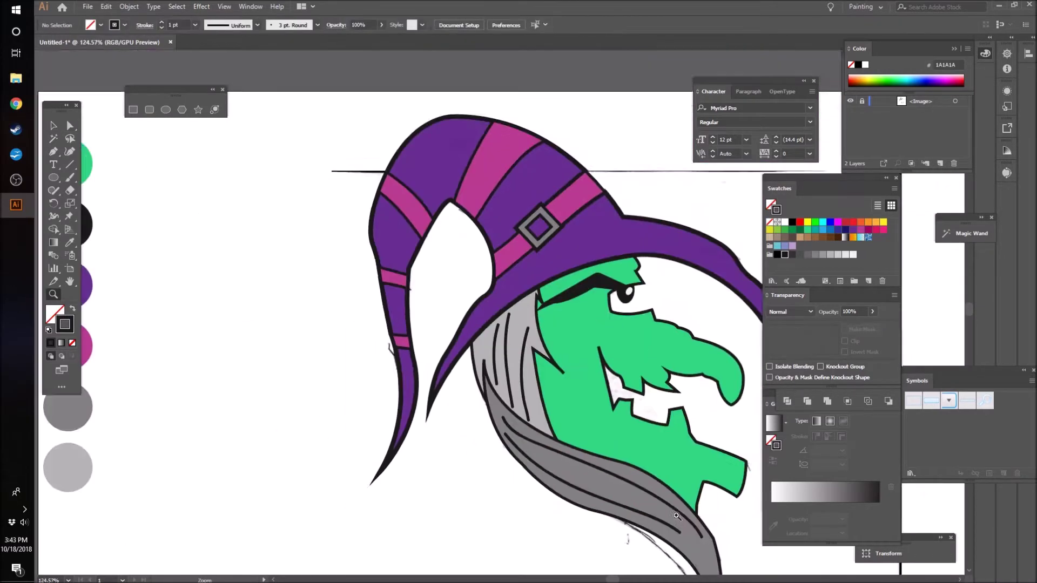
- Adjust the anchor points at the lower ends of the strand lines in the dark grey hair and deselect them
{"action": "left_click_drag", "start_coordinate": [659, 562], "coordinate": [767, 562]}
{"action": "key", "text": "a"}
{"action": "left_click", "coordinate": [681, 459]}
{"action": "left_click_drag", "start_coordinate": [680, 458], "coordinate": [681, 468]}
{"action": "left_click", "coordinate": [659, 513]}
{"action": "key", "text": "z"}
{"action": "left_click_drag", "start_coordinate": [659, 513], "coordinate": [648, 513]}
{"action": "key", "text": "a"}
{"action": "left_click", "coordinate": [266, 220]}
{"action": "key", "text": "ctrl+shift+a"}
{"action": "key", "text": "p"}
{"action": "key", "text": "b"}
{"action": "mouse_move", "coordinate": [357, 308]}
{"action": "left_mouse_down"}
{"action": "mouse_move", "coordinate": [526, 378]}
{"action": "mouse_move", "coordinate": [714, 559]}
{"action": "left_mouse_up"}
{"action": "key", "text": "ctrl+z"}
{"action": "scroll", "coordinate": [594, 378], "scroll_direction": "down", "scroll_amount": 2}
{"action": "key", "text": "a"}
{"action": "left_click_drag", "start_coordinate": [468, 290], "coordinate": [466, 290]}
{"action": "key", "text": "ctrl+z"}
{"action": "key", "text": "ctrl+z"}
{"action": "key", "text": "ctrl+z"}
{"action": "key", "text": "ctrl+shift+z"}
{"action": "key", "text": "a"}
{"action": "key", "text": "ctrl+shift+z"}
{"action": "key", "text": "ctrl+z"}
{"action": "key", "text": "ctrl+z"}
{"action": "key", "text": "ctrl+shift+a"}
- Paint another long strand line down the length of the dark grey hair lock
{"action": "key", "text": "b"}
{"action": "left_click_drag", "start_coordinate": [334, 209], "coordinate": [732, 508]}
{"action": "key", "text": "z"}
{"action": "mouse_move", "coordinate": [294, 454]}
{"action": "left_mouse_down"}
{"action": "mouse_move", "coordinate": [459, 391]}
{"action": "mouse_move", "coordinate": [144, 251]}
{"action": "left_mouse_up"}
- Round the face outline's corner where the nose's underside meets the upper lip to a radius of about 6.6 pt
{"action": "key", "text": "a"}
{"action": "left_click", "coordinate": [397, 307]}
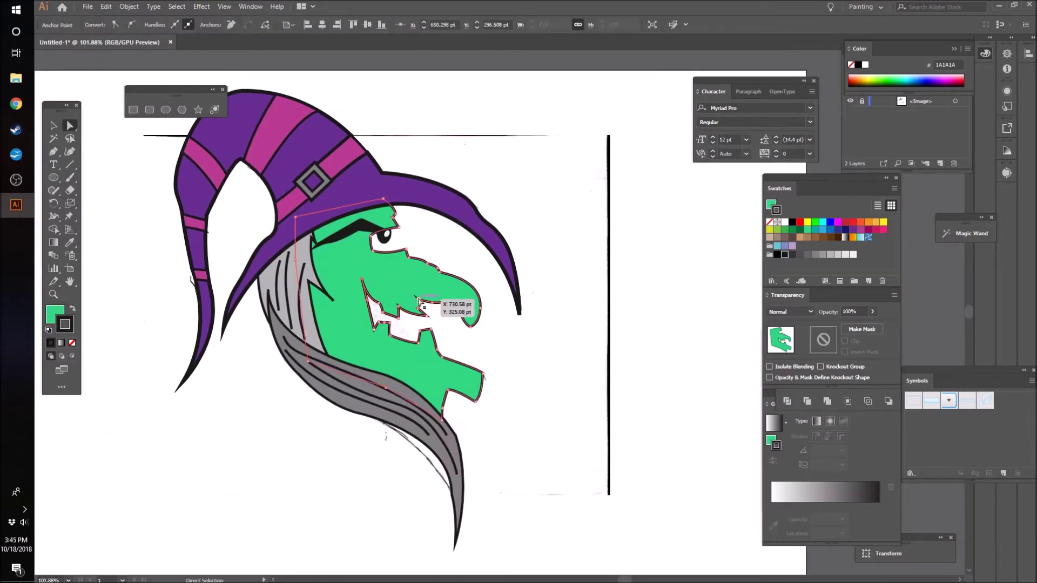
{"action": "left_click", "coordinate": [420, 300]}
{"action": "left_click_drag", "start_coordinate": [424, 309], "coordinate": [427, 308]}
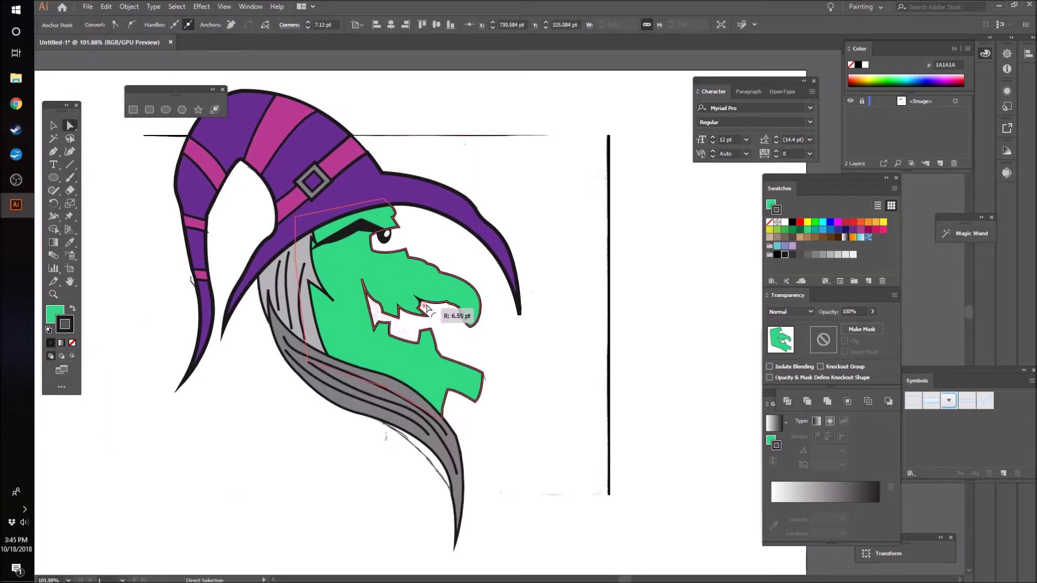
{"action": "left_click", "coordinate": [675, 365]}
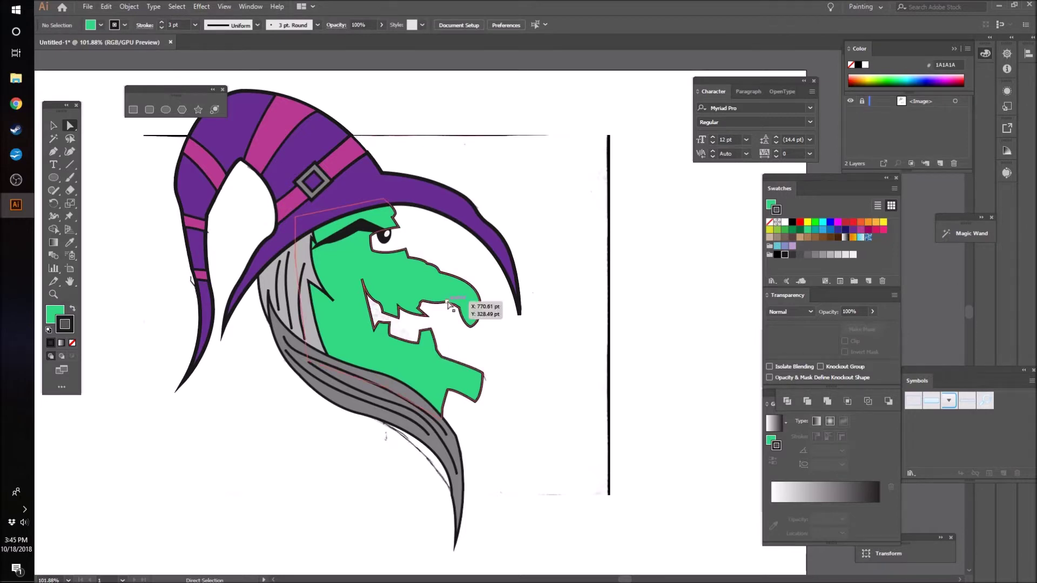
{"action": "left_click", "coordinate": [654, 341]}
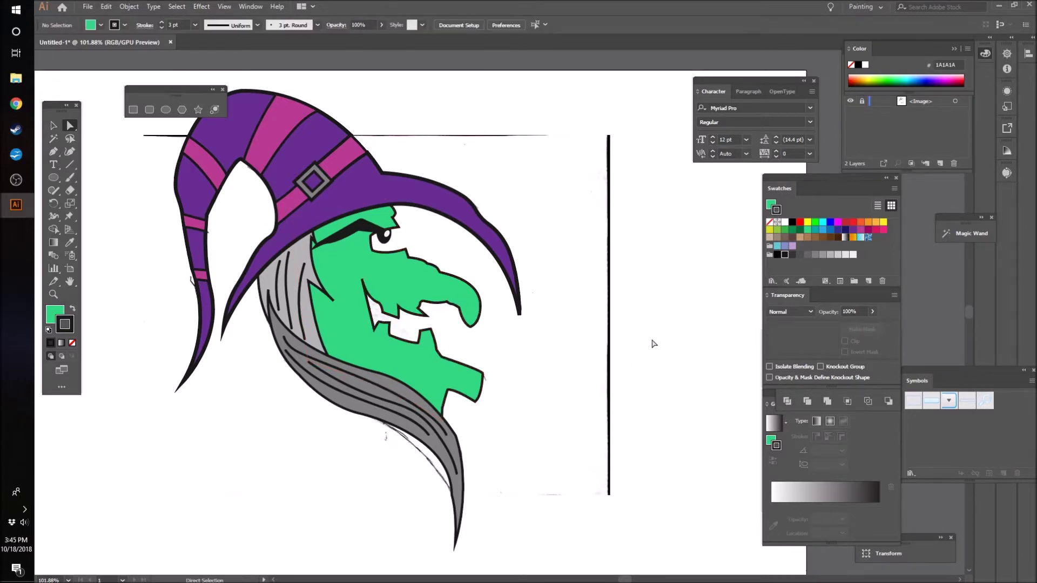
{"action": "left_click", "coordinate": [401, 219]}
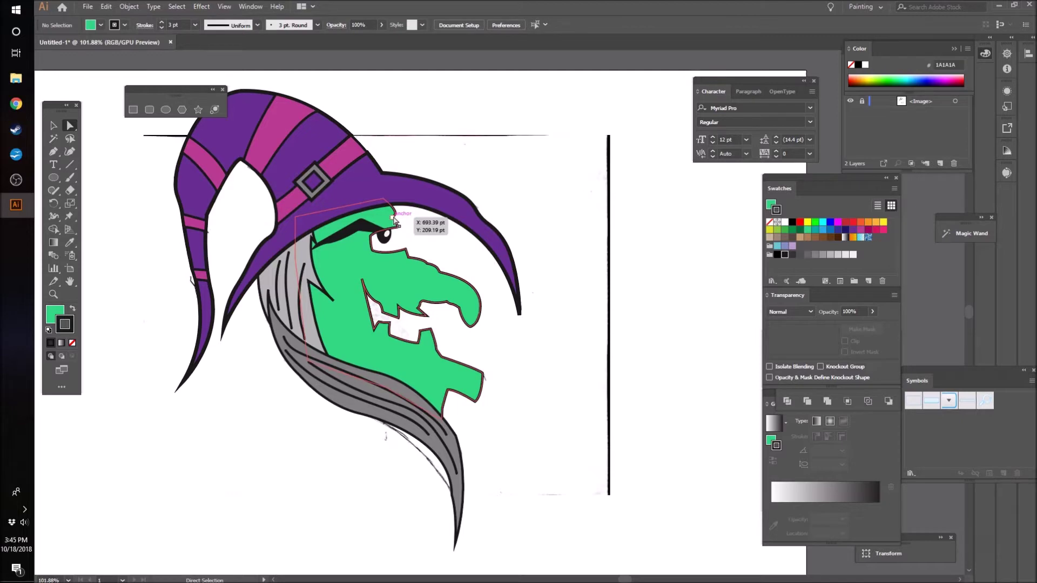
{"action": "left_click", "coordinate": [652, 300]}
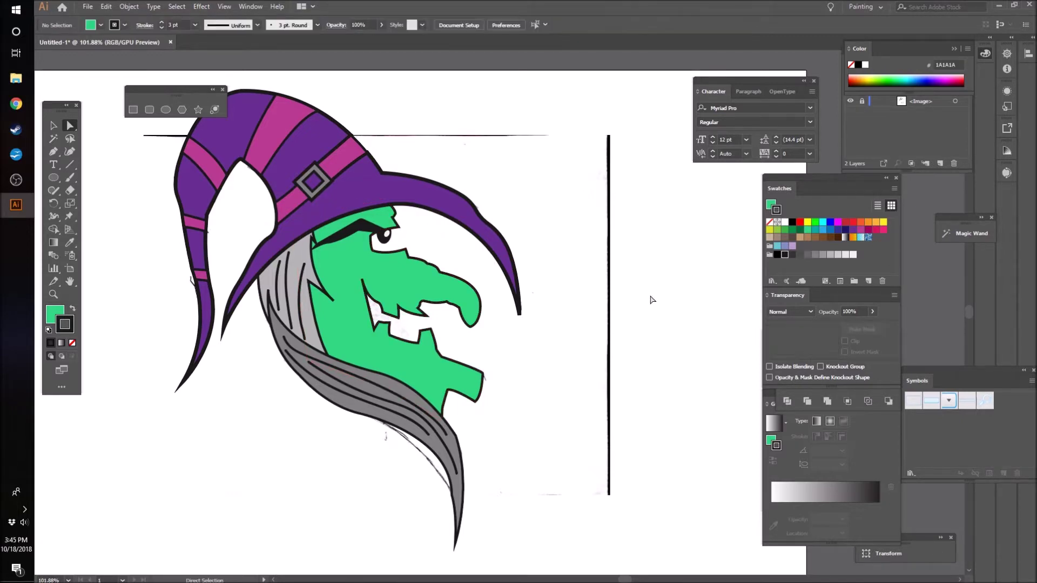
- Select the whole witch artwork, set its opacity to 70% and deselect it
{"action": "left_click", "coordinate": [54, 126]}
{"action": "left_click_drag", "start_coordinate": [141, 167], "coordinate": [275, 56]}
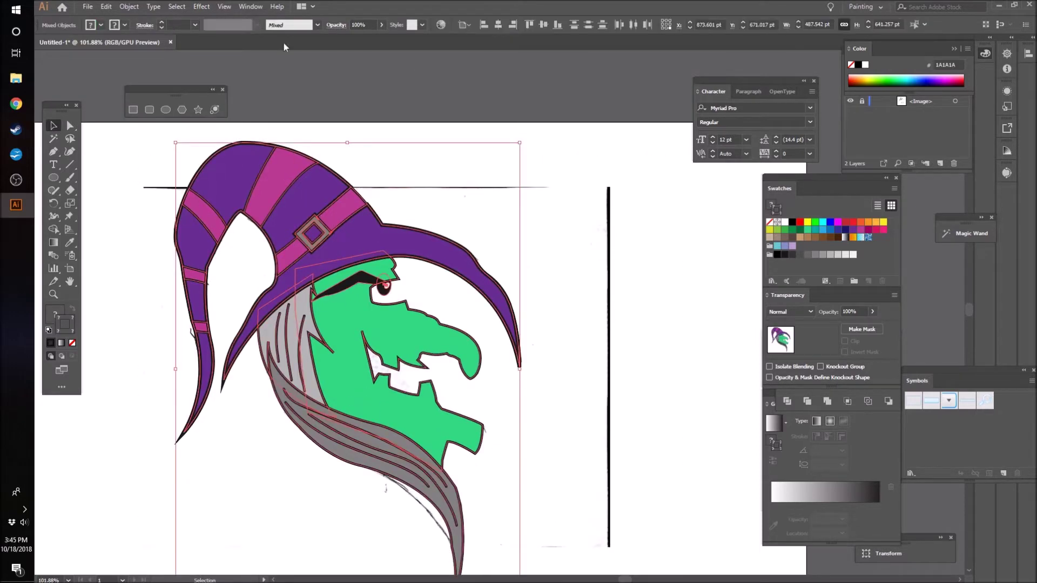
{"action": "left_click", "coordinate": [384, 22]}
{"action": "scroll", "coordinate": [387, 21], "scroll_direction": "down", "scroll_amount": 4}
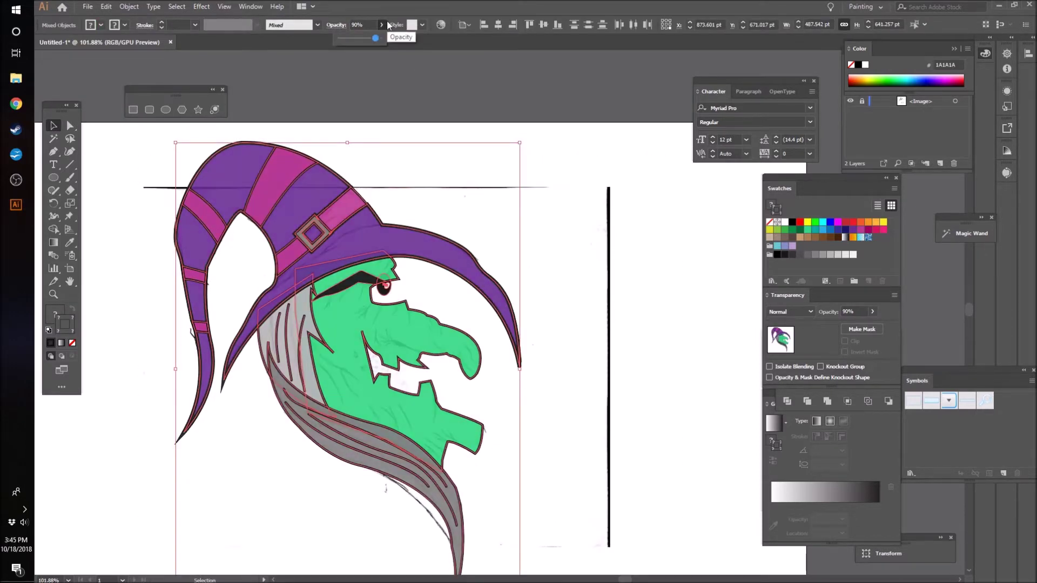
{"action": "type", "text": "70"}
{"action": "key", "text": "Return"}
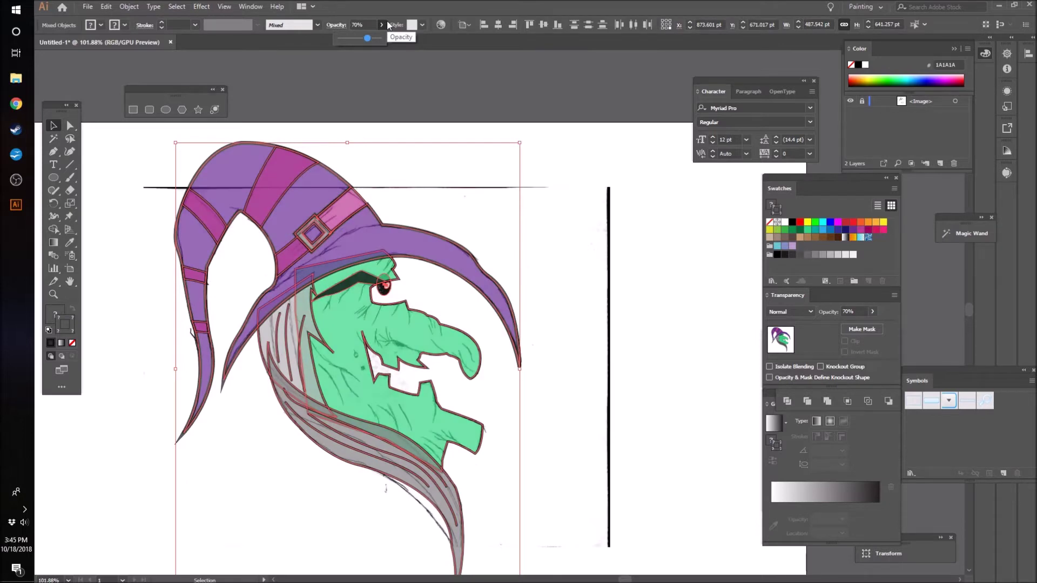
{"action": "left_click", "coordinate": [502, 150]}
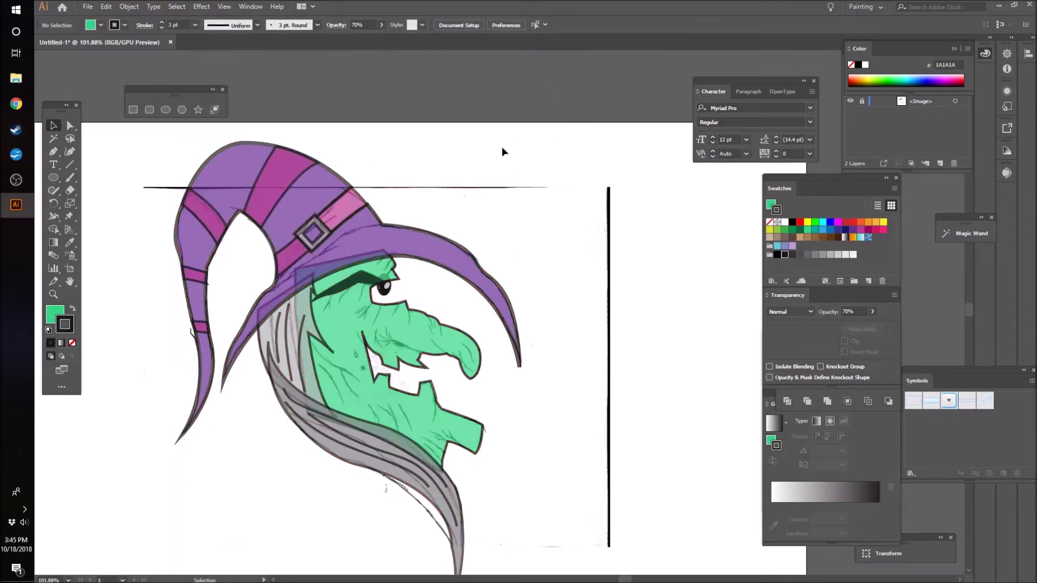
- Draw a curved 3 pt line with the Pen tool along the upper edge of the hat brim below the buckle and remove its fill
{"action": "key", "text": "z"}
{"action": "left_click_drag", "start_coordinate": [257, 316], "coordinate": [407, 297]}
{"action": "scroll", "coordinate": [449, 330], "scroll_direction": "up", "scroll_amount": 1}
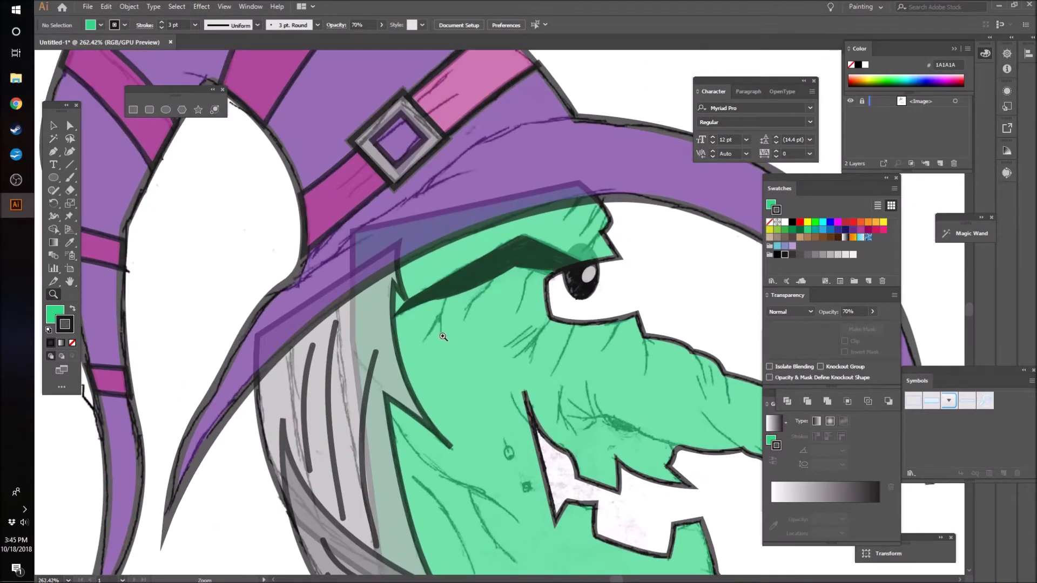
{"action": "scroll", "coordinate": [446, 336], "scroll_direction": "up", "scroll_amount": 1}
{"action": "key", "text": "p"}
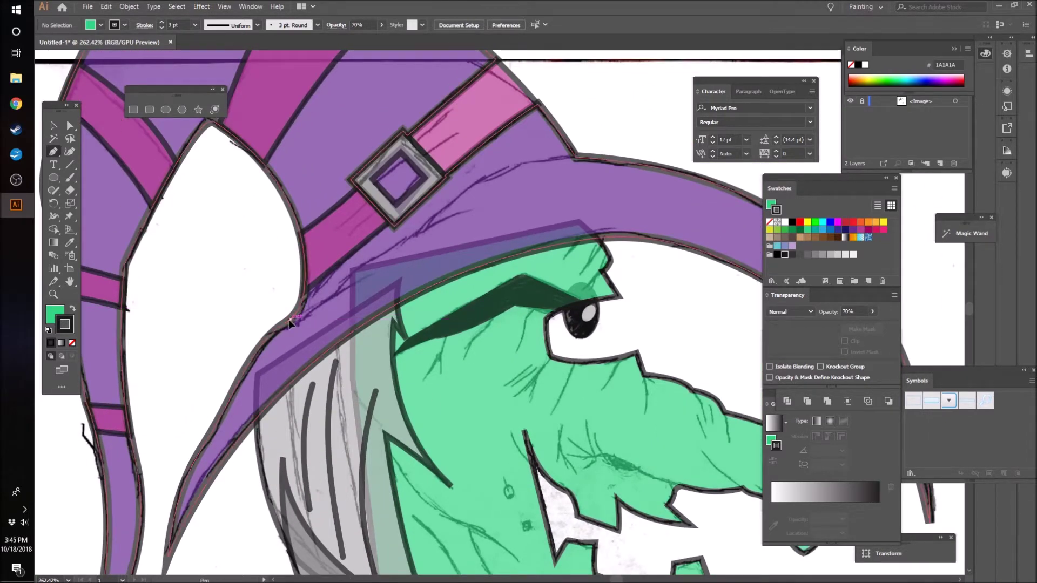
{"action": "left_click", "coordinate": [290, 320]}
{"action": "left_click_drag", "start_coordinate": [574, 158], "coordinate": [664, 174]}
{"action": "left_click", "coordinate": [54, 125]}
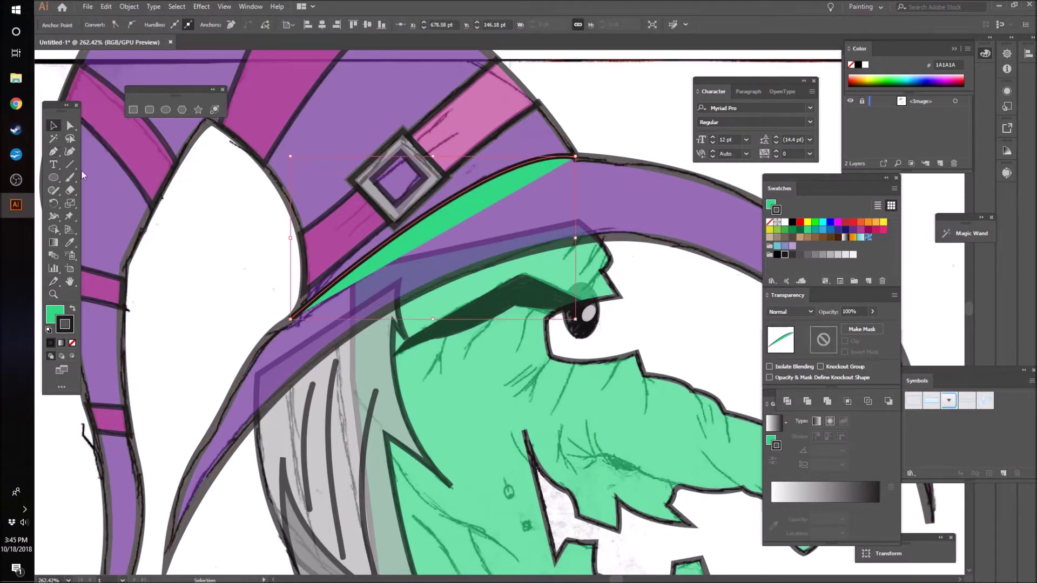
{"action": "left_click", "coordinate": [72, 344]}
{"action": "left_click", "coordinate": [245, 282]}
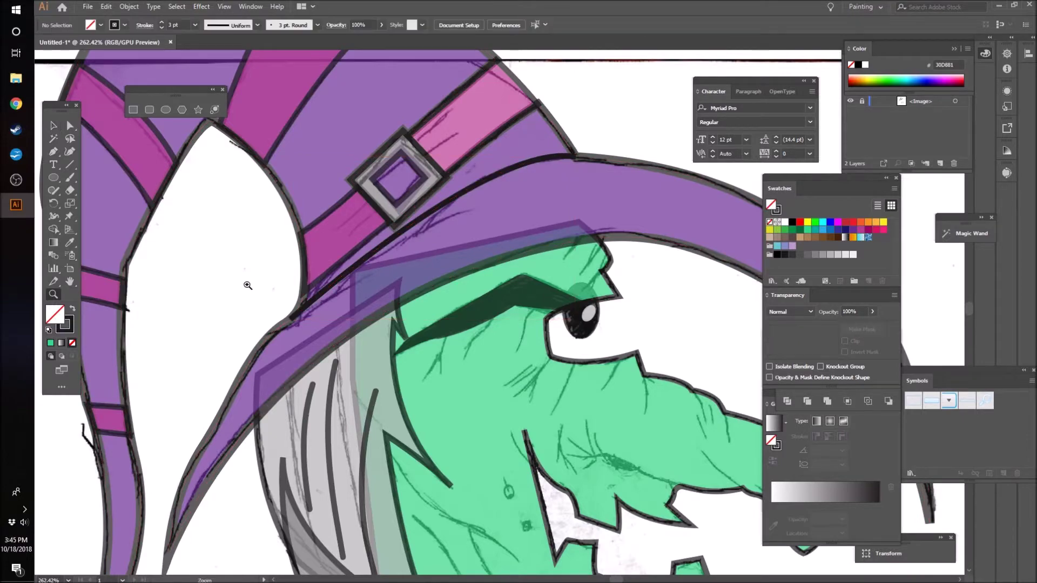
- Paint short wrinkle lines over the sketch on the forehead and around the eye with the Paintbrush
{"action": "key", "text": "z"}
{"action": "left_click_drag", "start_coordinate": [248, 281], "coordinate": [122, 324]}
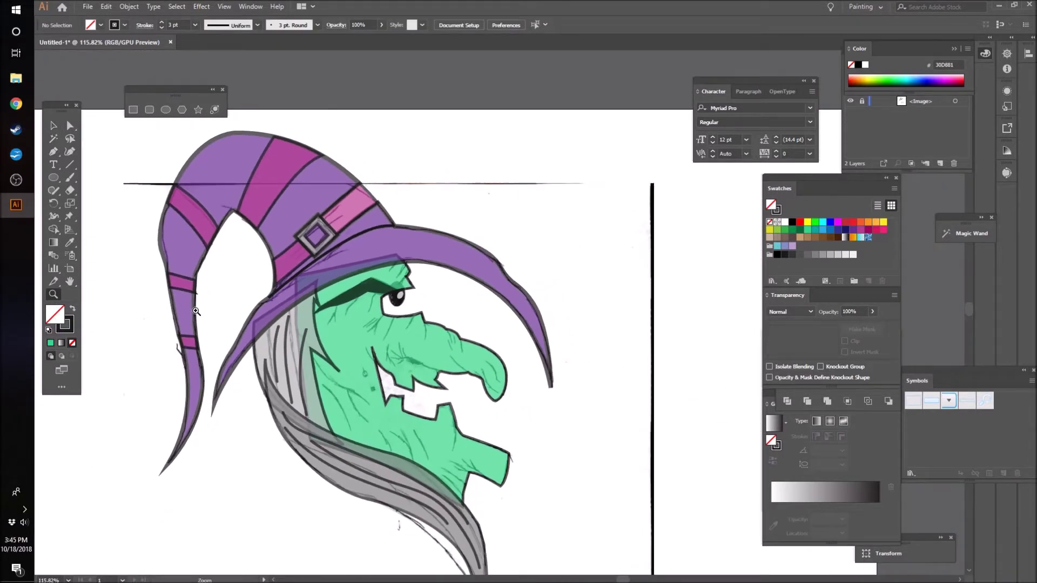
{"action": "left_click_drag", "start_coordinate": [454, 313], "coordinate": [573, 314]}
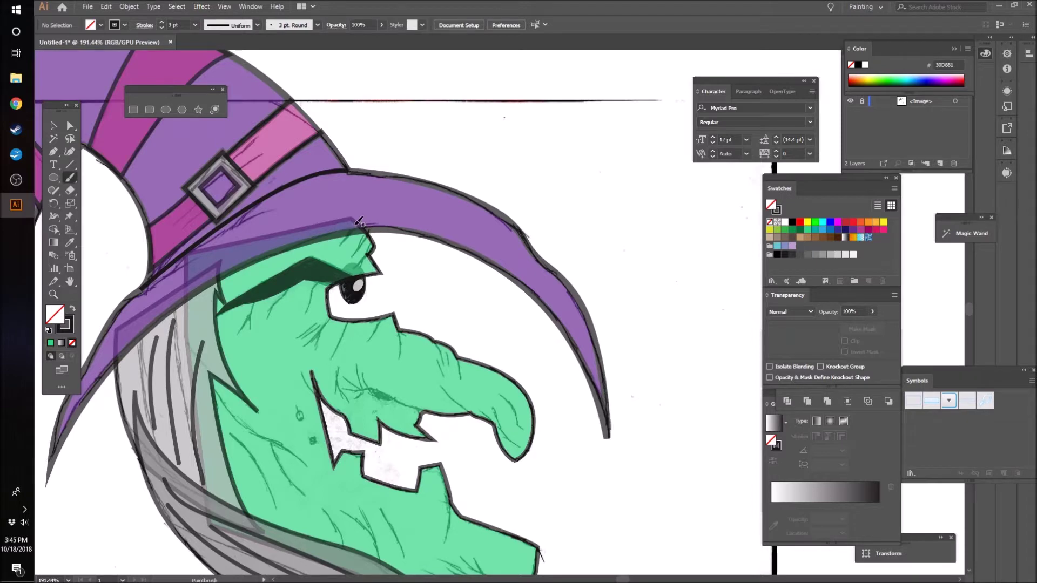
{"action": "key", "text": "v"}
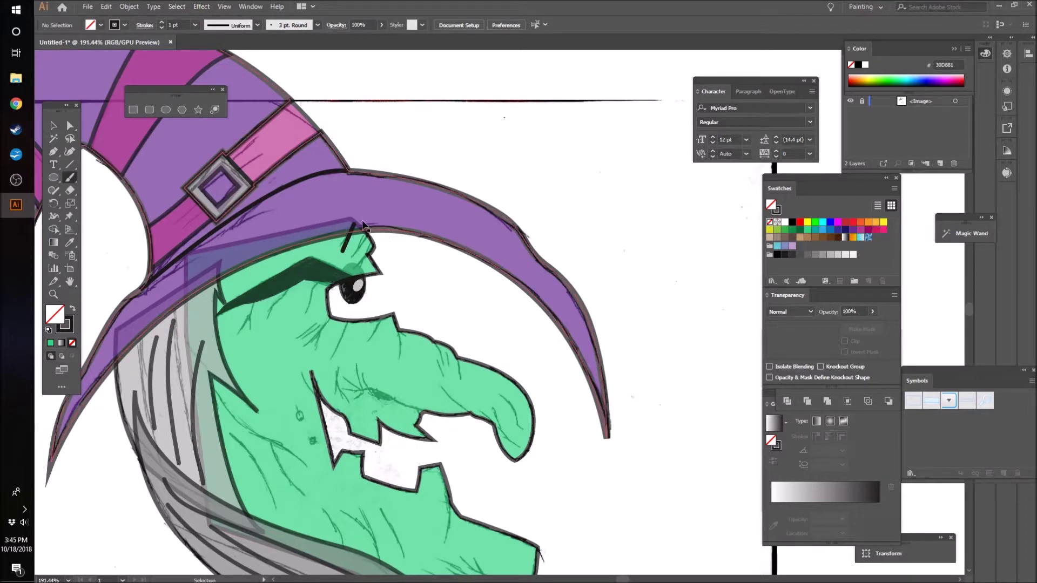
{"action": "scroll", "coordinate": [367, 250], "scroll_direction": "down", "scroll_amount": 1}
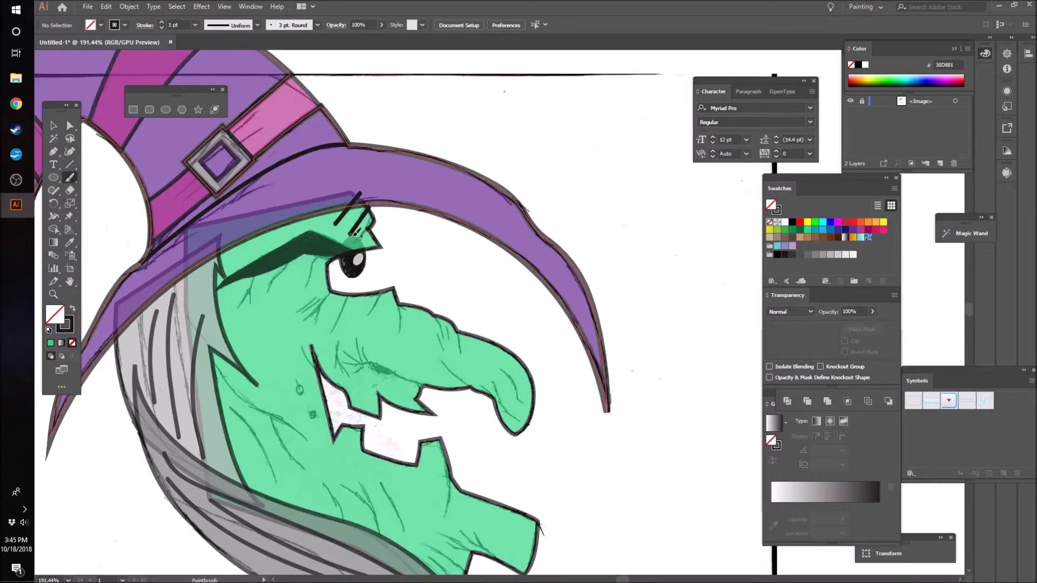
{"action": "left_click_drag", "start_coordinate": [315, 260], "coordinate": [303, 319]}
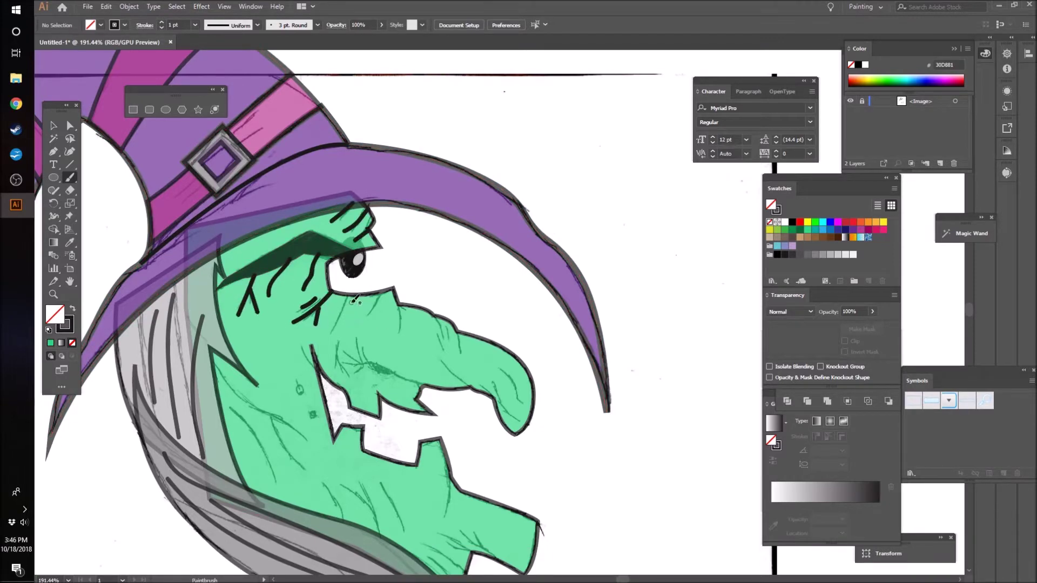
- Paint the wrinkle lines along the bridge, underside and tip of the nose over the sketch
{"action": "mouse_move", "coordinate": [383, 293]}
{"action": "left_mouse_down"}
{"action": "mouse_move", "coordinate": [366, 314]}
{"action": "mouse_move", "coordinate": [396, 334]}
{"action": "left_mouse_up"}
{"action": "mouse_move", "coordinate": [433, 316]}
{"action": "left_mouse_down"}
{"action": "mouse_move", "coordinate": [512, 420]}
{"action": "mouse_move", "coordinate": [453, 349]}
{"action": "left_mouse_up"}
{"action": "key", "text": "ctrl+z"}
{"action": "scroll", "coordinate": [531, 388], "scroll_direction": "up", "scroll_amount": 5}
{"action": "key", "text": "ctrl+z"}
{"action": "left_click_drag", "start_coordinate": [447, 376], "coordinate": [506, 461]}
{"action": "left_click_drag", "start_coordinate": [410, 372], "coordinate": [451, 406]}
{"action": "left_click_drag", "start_coordinate": [334, 331], "coordinate": [405, 388]}
- Paint the thick dark crease above the mouth and the short wrinkles radiating from its inner end
{"action": "left_click_drag", "start_coordinate": [316, 381], "coordinate": [120, 338]}
{"action": "left_click_drag", "start_coordinate": [180, 297], "coordinate": [155, 357]}
{"action": "left_click_drag", "start_coordinate": [159, 276], "coordinate": [161, 326]}
{"action": "mouse_move", "coordinate": [127, 306]}
{"action": "left_mouse_down"}
{"action": "mouse_move", "coordinate": [155, 329]}
{"action": "mouse_move", "coordinate": [119, 349]}
{"action": "left_mouse_up"}
{"action": "mouse_move", "coordinate": [127, 337]}
{"action": "left_mouse_down"}
{"action": "mouse_move", "coordinate": [158, 371]}
{"action": "mouse_move", "coordinate": [130, 384]}
{"action": "left_mouse_up"}
{"action": "left_click_drag", "start_coordinate": [184, 337], "coordinate": [247, 360]}
{"action": "left_click_drag", "start_coordinate": [230, 356], "coordinate": [198, 341]}
- Paint the cheek lines beside the mouth corner and a small ring for the wart
{"action": "scroll", "coordinate": [218, 402], "scroll_direction": "down", "scroll_amount": 1}
{"action": "scroll", "coordinate": [274, 394], "scroll_direction": "left", "scroll_amount": 3}
{"action": "scroll", "coordinate": [273, 394], "scroll_direction": "up", "scroll_amount": 2}
{"action": "left_click_drag", "start_coordinate": [236, 230], "coordinate": [287, 302]}
{"action": "left_click_drag", "start_coordinate": [238, 335], "coordinate": [243, 345]}
{"action": "left_click_drag", "start_coordinate": [214, 285], "coordinate": [238, 346]}
{"action": "scroll", "coordinate": [254, 345], "scroll_direction": "down", "scroll_amount": 2}
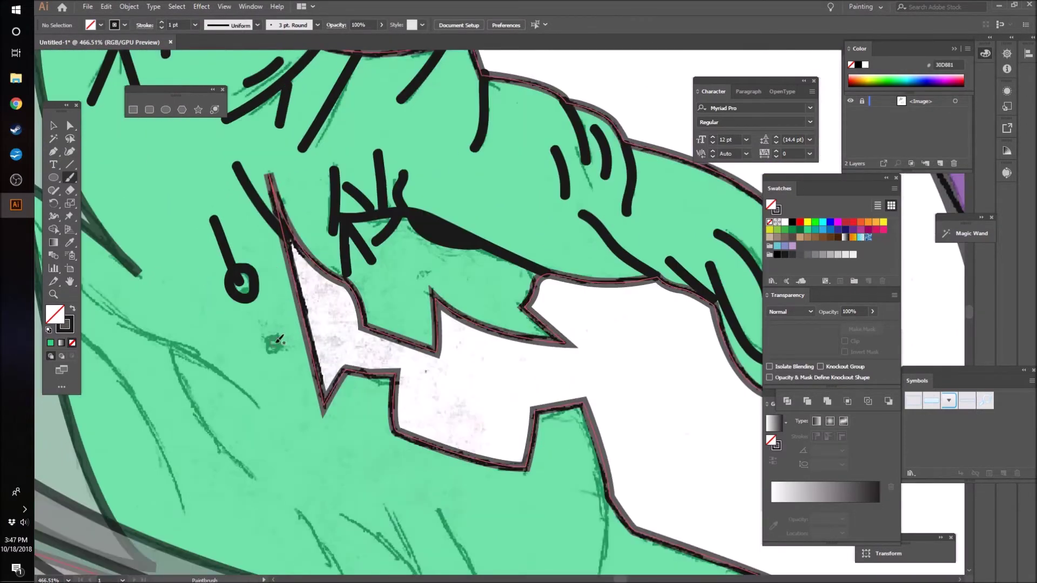
- Paint a small wart dot on the cheek and three long sagging lines across the back of the cheek over the sketch
{"action": "left_click", "coordinate": [276, 346]}
{"action": "scroll", "coordinate": [276, 345], "scroll_direction": "down", "scroll_amount": 3}
{"action": "scroll", "coordinate": [302, 346], "scroll_direction": "up", "scroll_amount": 1}
{"action": "left_click_drag", "start_coordinate": [238, 304], "coordinate": [377, 421]}
{"action": "left_click_drag", "start_coordinate": [324, 387], "coordinate": [372, 462]}
{"action": "left_click_drag", "start_coordinate": [262, 372], "coordinate": [325, 496]}
- Paint four curved wrinkle lines along the lower jaw above the hair edge over the sketch
{"action": "scroll", "coordinate": [324, 487], "scroll_direction": "down", "scroll_amount": 2}
{"action": "left_click_drag", "start_coordinate": [396, 401], "coordinate": [423, 456]}
{"action": "left_click_drag", "start_coordinate": [419, 402], "coordinate": [469, 478]}
{"action": "left_click_drag", "start_coordinate": [452, 403], "coordinate": [485, 494]}
{"action": "left_click_drag", "start_coordinate": [479, 399], "coordinate": [508, 470]}
- Paint the short wrinkle lines under the chin and on the lower neck over the sketch
{"action": "scroll", "coordinate": [486, 405], "scroll_direction": "down", "scroll_amount": 2}
{"action": "left_click_drag", "start_coordinate": [612, 404], "coordinate": [648, 446]}
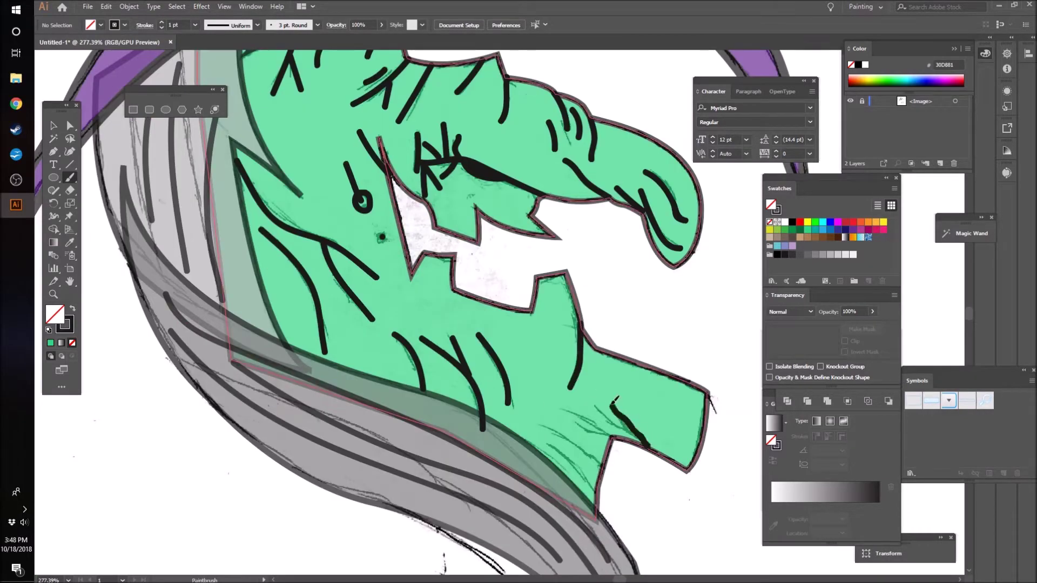
{"action": "left_click_drag", "start_coordinate": [538, 432], "coordinate": [600, 467]}
{"action": "left_click_drag", "start_coordinate": [553, 451], "coordinate": [597, 489]}
- Thin the grouped facial wrinkle lines to a 0.5 pt stroke and deselect them
{"action": "key", "text": "v"}
{"action": "scroll", "coordinate": [208, 244], "scroll_direction": "down", "scroll_amount": 3}
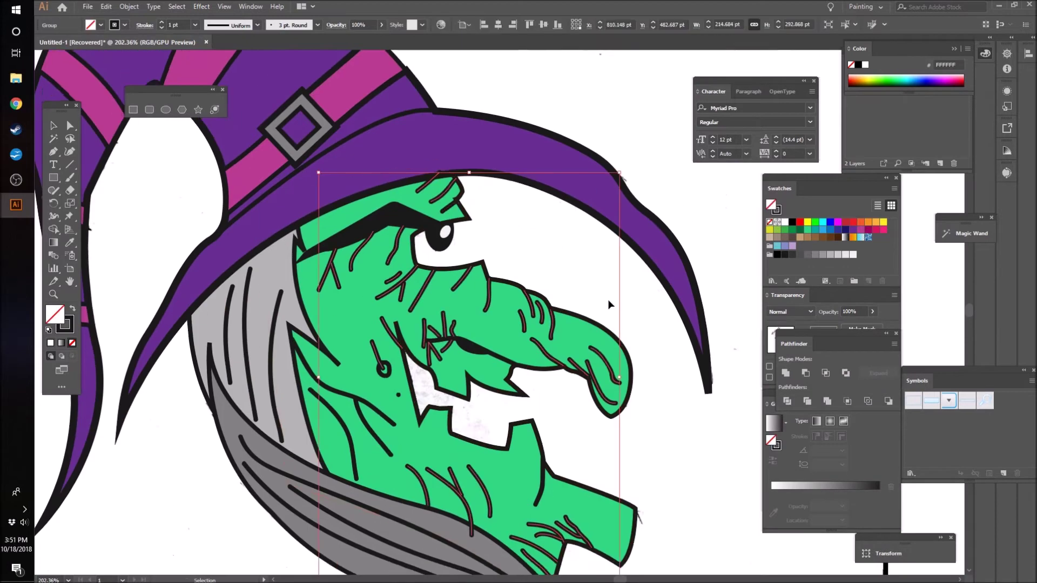
{"action": "scroll", "coordinate": [608, 299], "scroll_direction": "down", "scroll_amount": 2}
{"action": "key", "text": "a"}
{"action": "left_click", "coordinate": [709, 440]}
{"action": "scroll", "coordinate": [709, 439], "scroll_direction": "down", "scroll_amount": 2}
{"action": "key", "text": "v"}
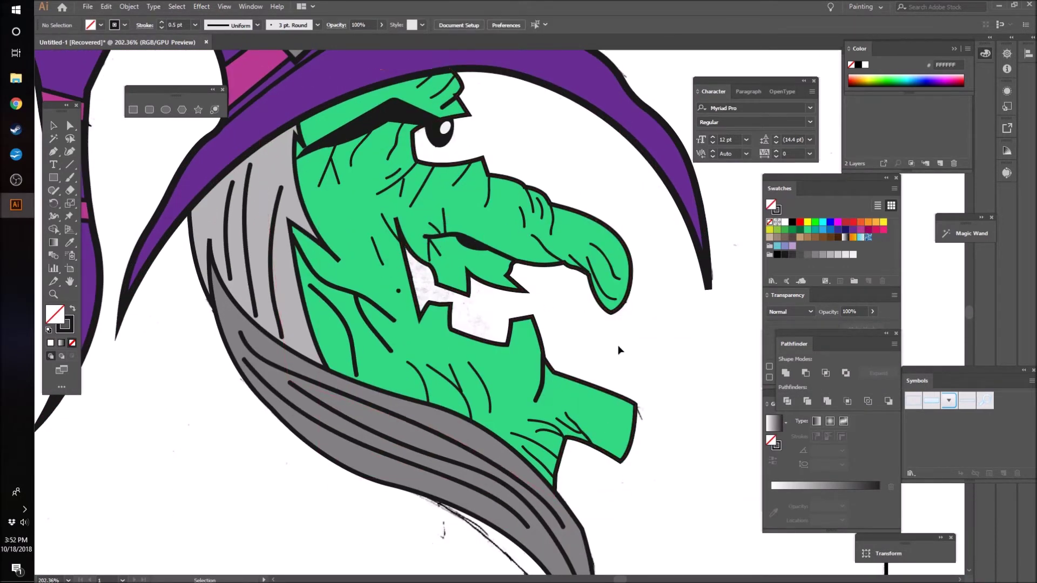
- Rotate the lowest short forehead wrinkle above the eye slightly so its end meets the face outline
{"action": "scroll", "coordinate": [690, 369], "scroll_direction": "up", "scroll_amount": 2}
{"action": "left_click", "coordinate": [448, 141]}
{"action": "key", "text": "z"}
{"action": "left_click_drag", "start_coordinate": [447, 137], "coordinate": [355, 179]}
{"action": "key", "text": "v"}
{"action": "left_click", "coordinate": [485, 137]}
{"action": "left_click", "coordinate": [454, 145]}
{"action": "key", "text": "z"}
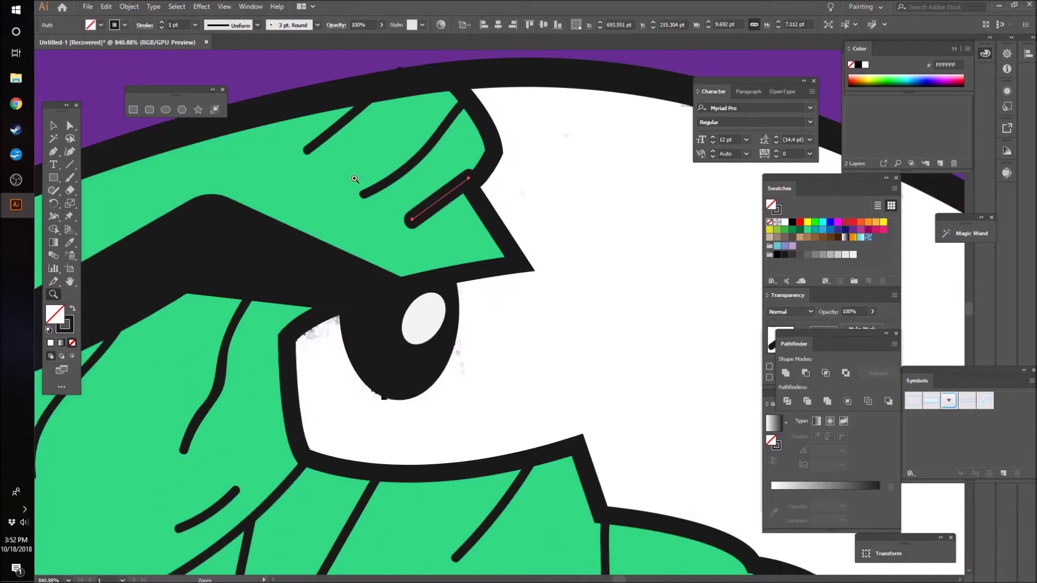
{"action": "key", "text": "r"}
{"action": "left_click_drag", "start_coordinate": [453, 194], "coordinate": [455, 199]}
{"action": "key", "text": "v"}
{"action": "key", "text": "minus"}
{"action": "left_click", "coordinate": [448, 190]}
{"action": "left_click", "coordinate": [630, 315]}
- Delete the short wrinkle line on the lower neck beside the hair edge
{"action": "key", "text": "z"}
{"action": "left_click_drag", "start_coordinate": [637, 141], "coordinate": [519, 141]}
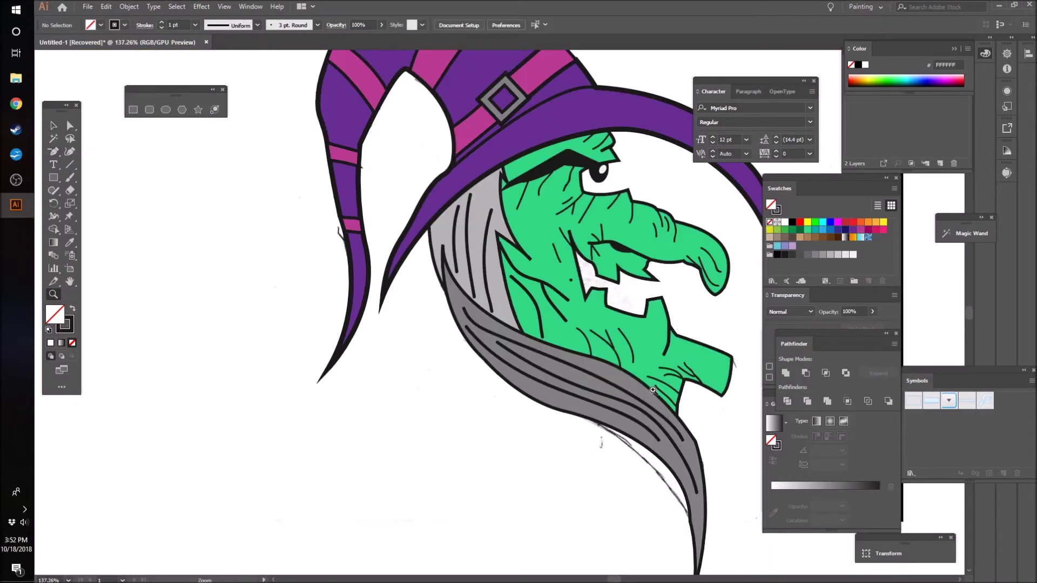
{"action": "scroll", "coordinate": [643, 410], "scroll_direction": "up", "scroll_amount": 2}
{"action": "scroll", "coordinate": [589, 520], "scroll_direction": "right", "scroll_amount": 5}
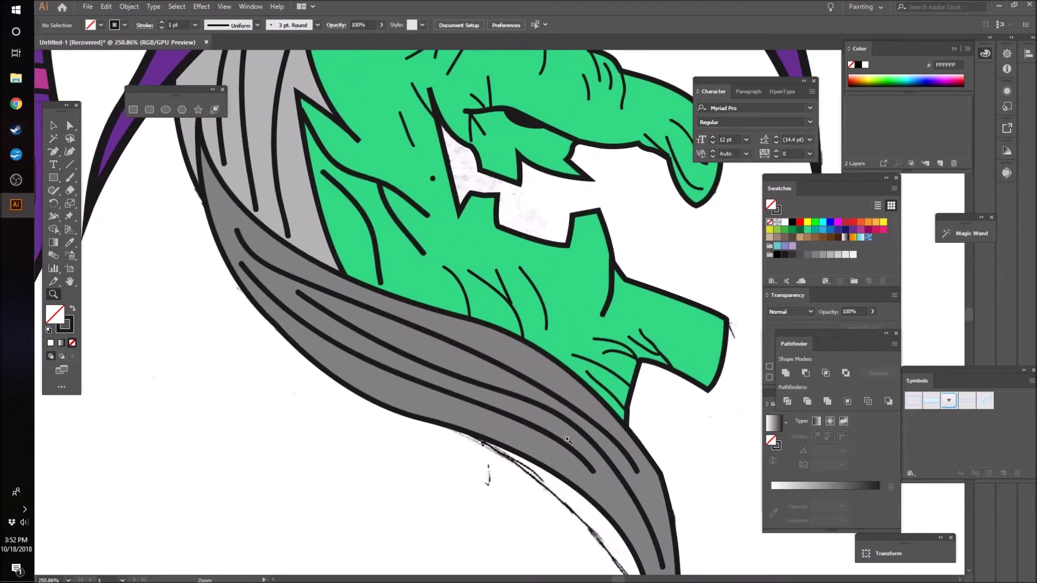
{"action": "left_click", "coordinate": [63, 123]}
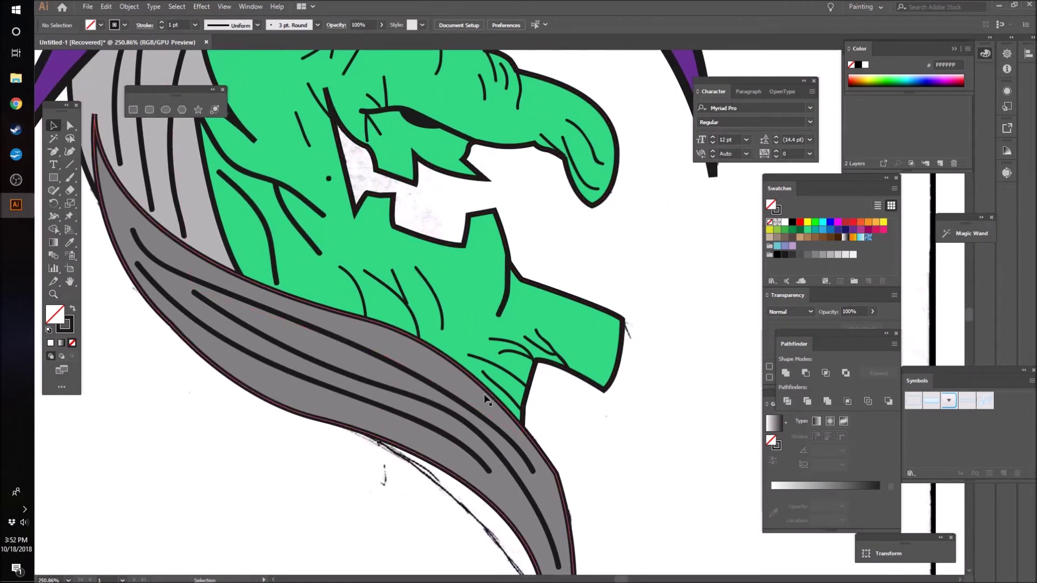
{"action": "left_click", "coordinate": [501, 386]}
{"action": "key", "text": "Delete"}
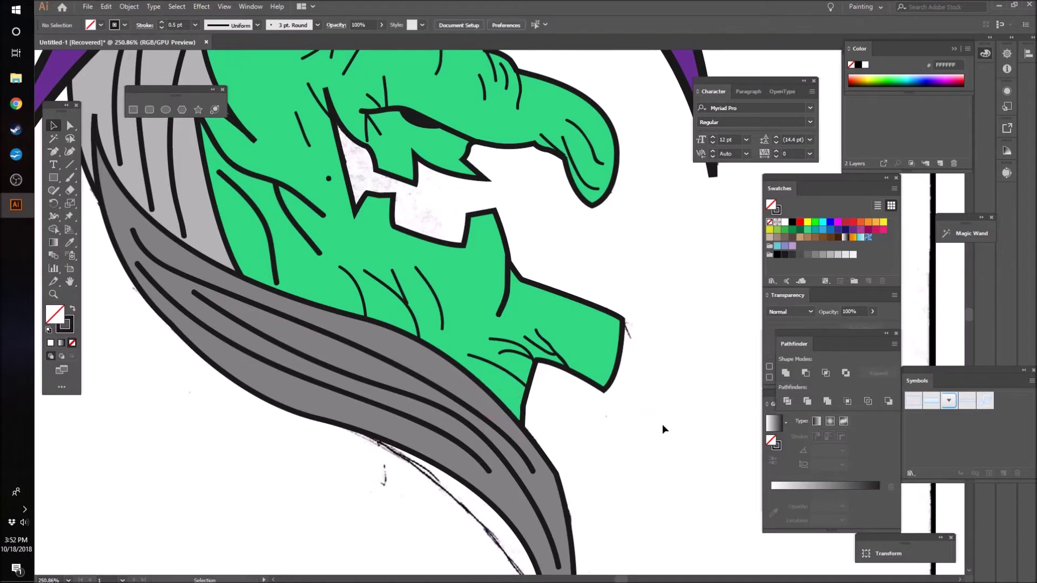
- Set the stroke of the small wart dot on the cheek to 2 pt
{"action": "key", "text": "z"}
{"action": "left_click_drag", "start_coordinate": [629, 467], "coordinate": [545, 467]}
{"action": "left_click", "coordinate": [54, 125]}
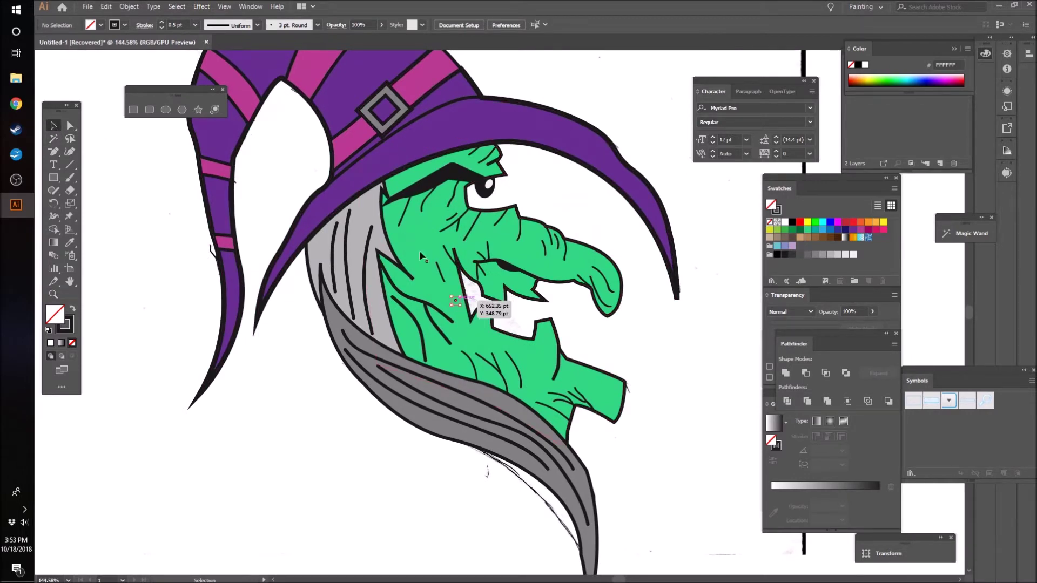
{"action": "left_click", "coordinate": [454, 306]}
{"action": "left_click", "coordinate": [195, 25]}
{"action": "left_click", "coordinate": [208, 132]}
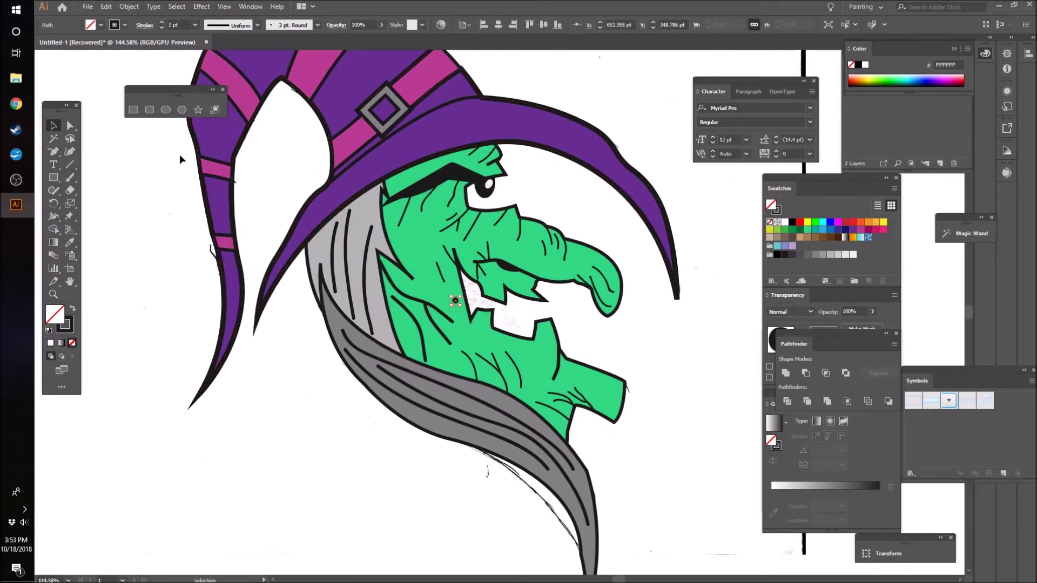
{"action": "key", "text": "z"}
{"action": "left_click", "coordinate": [529, 230]}
{"action": "key", "text": "v"}
{"action": "left_click", "coordinate": [735, 418]}
{"action": "key", "text": "z"}
{"action": "left_click_drag", "start_coordinate": [690, 411], "coordinate": [520, 433]}
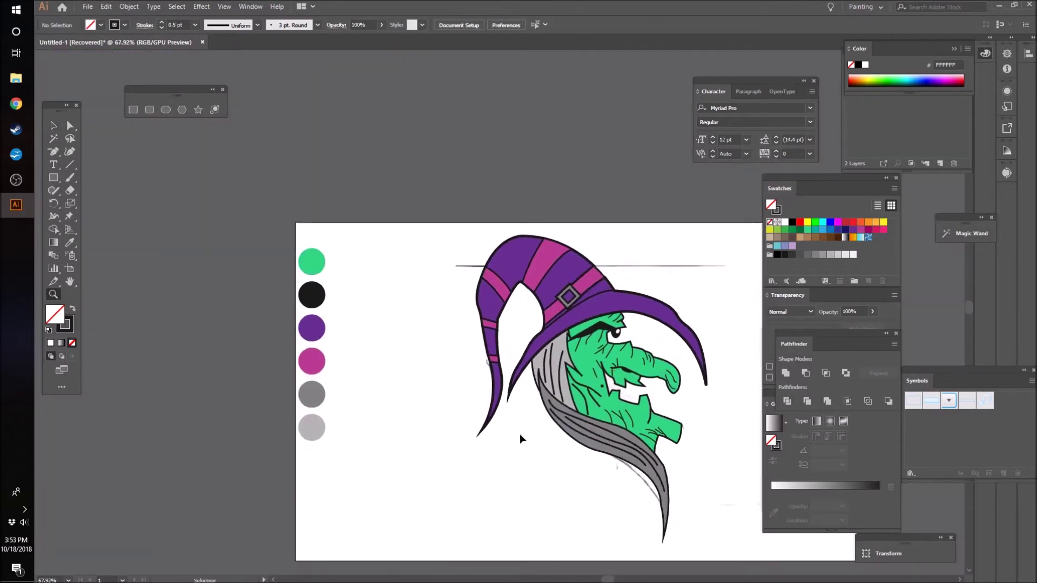
- Select two of the witch's thin detail lines and reduce their stroke to 0.75 pt
{"action": "left_click_drag", "start_coordinate": [629, 382], "coordinate": [700, 309]}
{"action": "left_click_drag", "start_coordinate": [659, 436], "coordinate": [530, 475]}
{"action": "left_click_drag", "start_coordinate": [530, 570], "coordinate": [324, 524]}
{"action": "left_click", "coordinate": [413, 370]}
{"action": "left_click", "coordinate": [450, 431]}
{"action": "left_click", "coordinate": [215, 248]}
{"action": "left_click_drag", "start_coordinate": [215, 248], "coordinate": [254, 248]}
{"action": "left_click", "coordinate": [346, 354]}
{"action": "left_click", "coordinate": [373, 392], "text": "shift"}
{"action": "left_click", "coordinate": [162, 28]}
{"action": "left_click", "coordinate": [489, 431]}
{"action": "left_click", "coordinate": [139, 303]}
{"action": "key", "text": "z"}
{"action": "left_click_drag", "start_coordinate": [660, 417], "coordinate": [571, 390]}
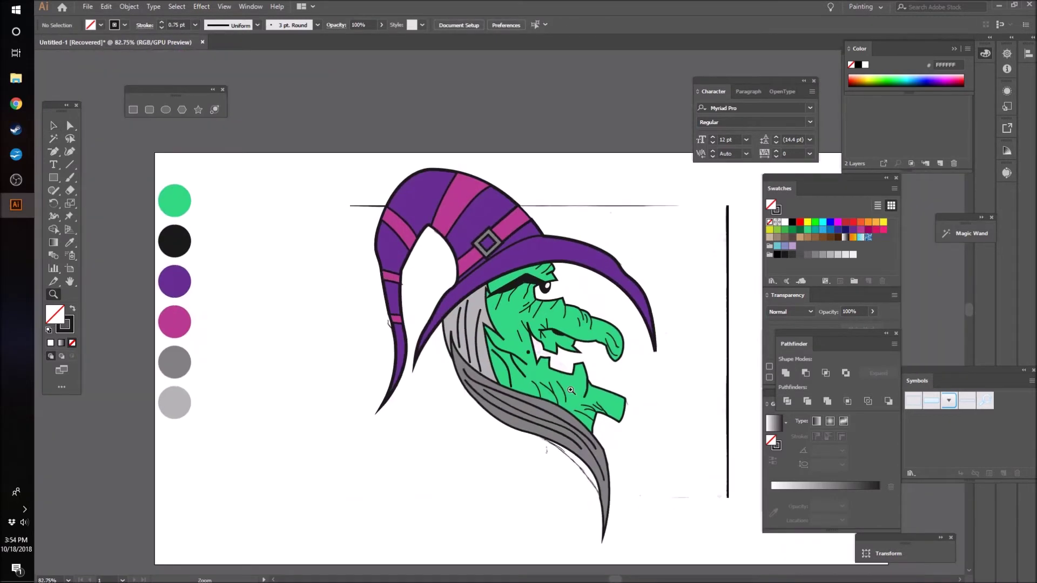
- Set the stroke of the witch hat's outline to 5 pt and deselect it
{"action": "left_click_drag", "start_coordinate": [571, 342], "coordinate": [621, 341]}
{"action": "key", "text": "v"}
{"action": "left_click", "coordinate": [416, 217]}
{"action": "left_click", "coordinate": [195, 25]}
{"action": "left_click", "coordinate": [203, 120]}
{"action": "left_click", "coordinate": [570, 132]}
{"action": "key", "text": "z"}
{"action": "left_click_drag", "start_coordinate": [568, 129], "coordinate": [463, 200]}
{"action": "scroll", "coordinate": [303, 237], "scroll_direction": "up", "scroll_amount": 1}
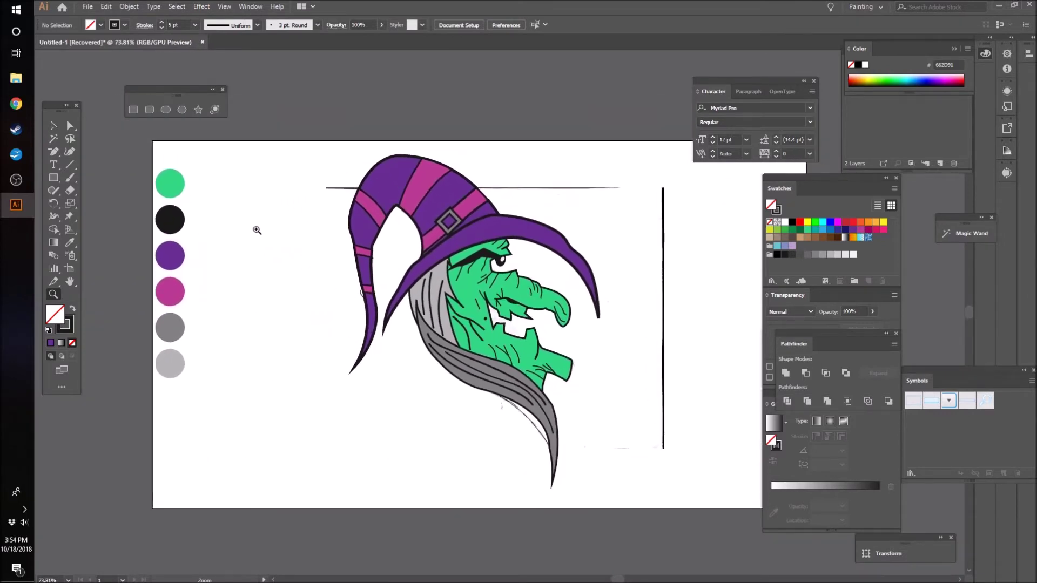
{"action": "scroll", "coordinate": [237, 221], "scroll_direction": "left", "scroll_amount": 1}
{"action": "key", "text": "ctrl+minus"}
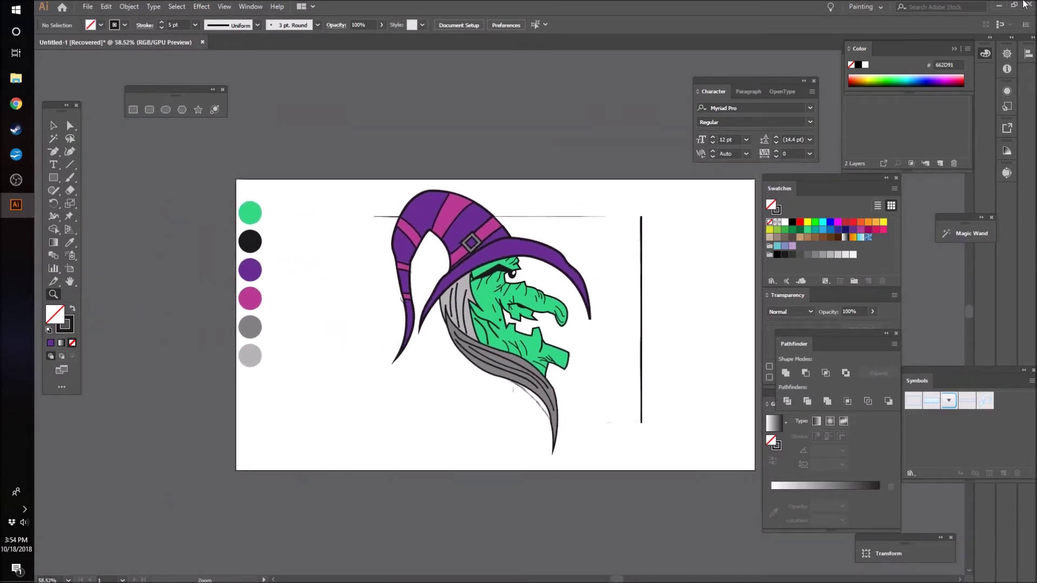
- Switch to the Essentials workspace and delete Layer 1, which holds the scanned sketch image
{"action": "left_click", "coordinate": [876, 5]}
{"action": "left_click", "coordinate": [913, 47]}
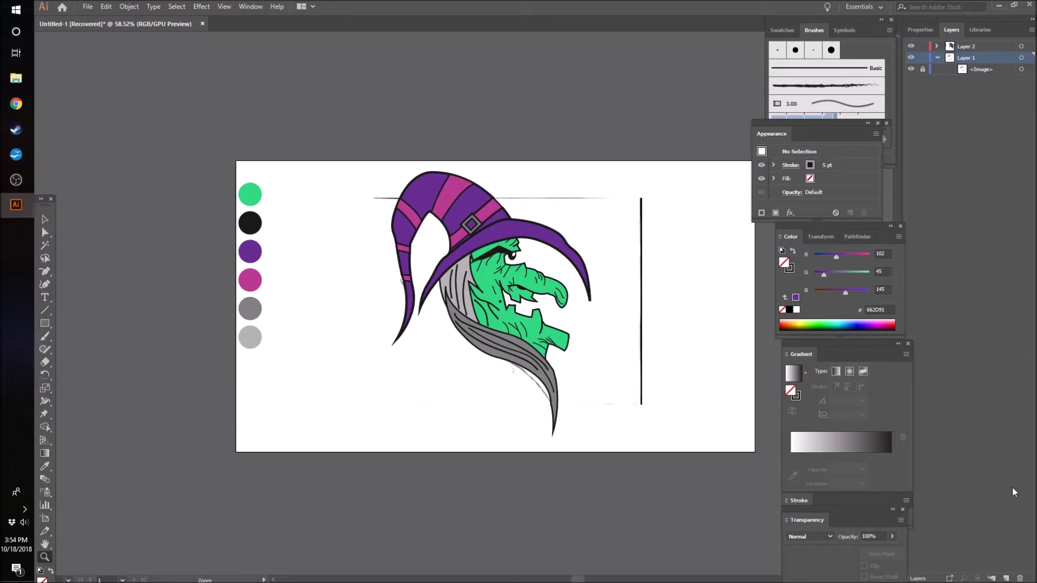
{"action": "left_click", "coordinate": [1019, 576]}
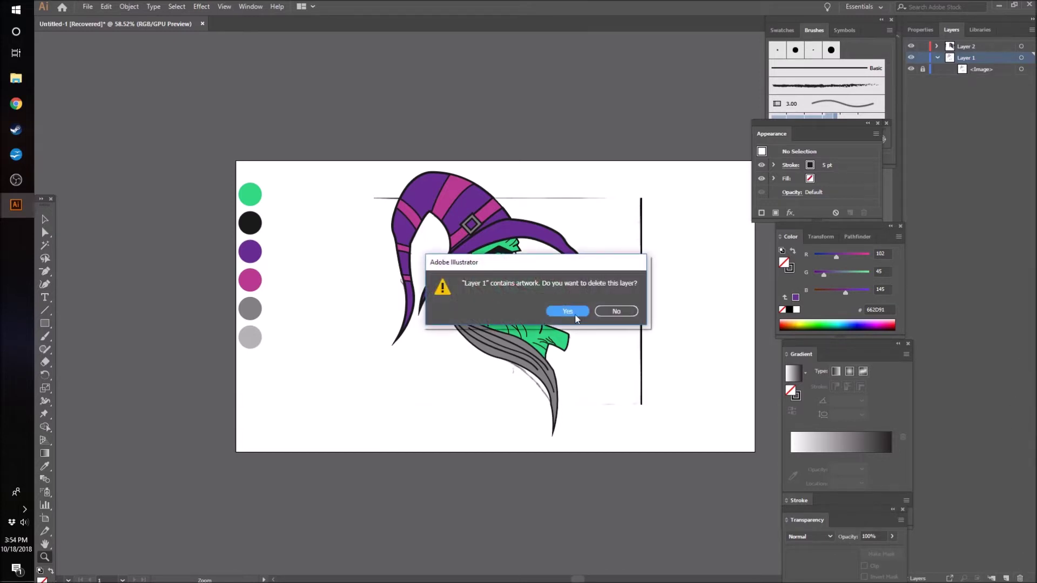
{"action": "left_click", "coordinate": [567, 312]}
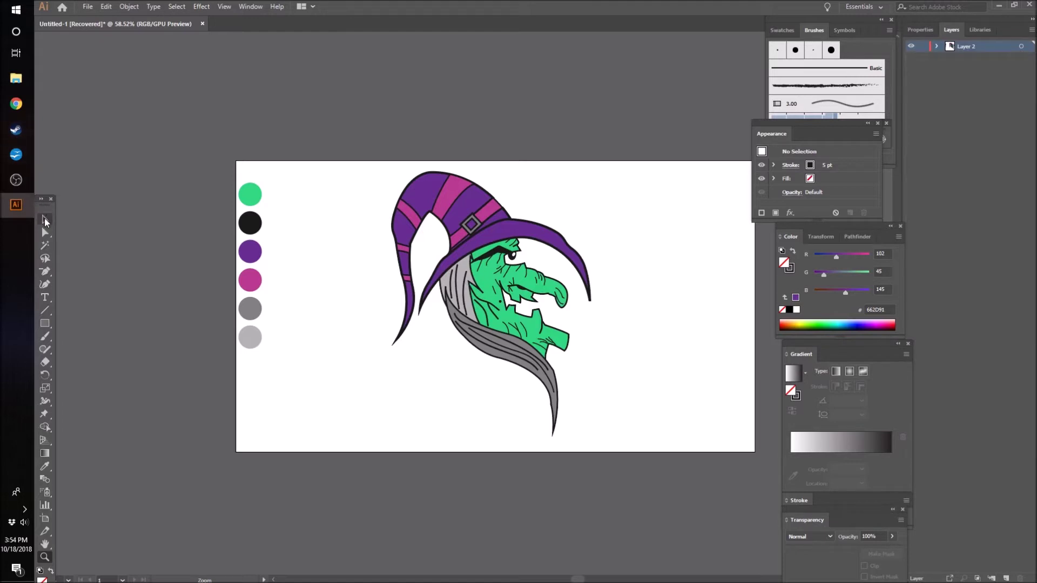
- Save the artwork as an Adobe Illustrator file named Witch Logo in the Practice Logos folder with Illustrator CC compatibility
{"action": "left_click", "coordinate": [88, 7]}
{"action": "left_click", "coordinate": [139, 106]}
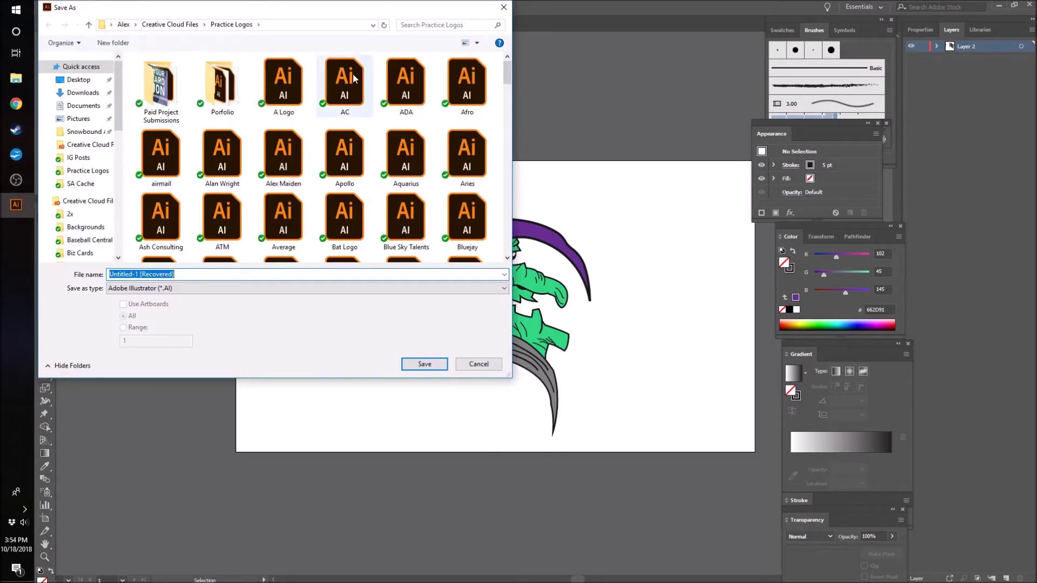
{"action": "type", "text": "With"}
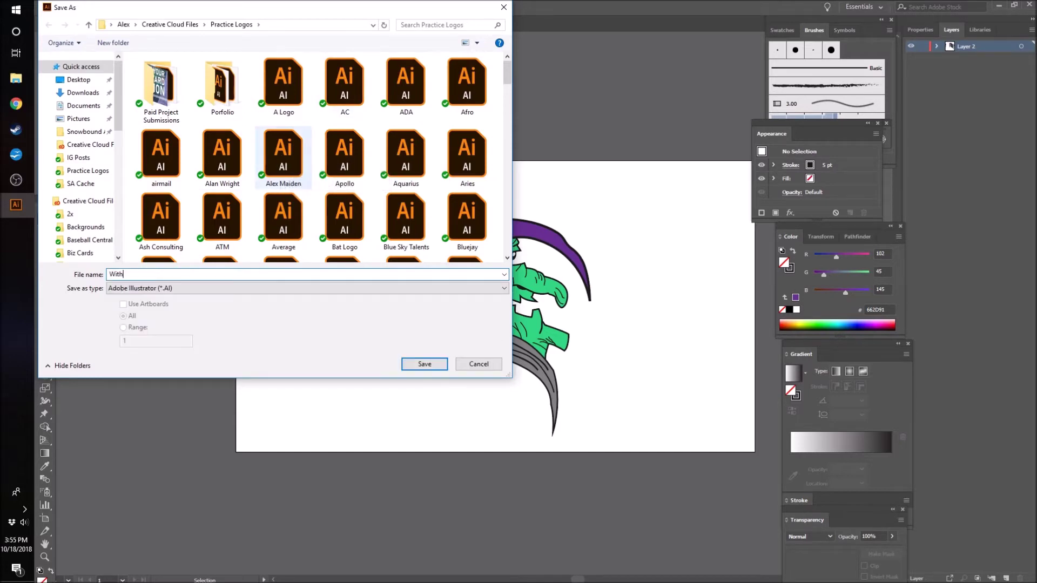
{"action": "key", "text": "Return"}
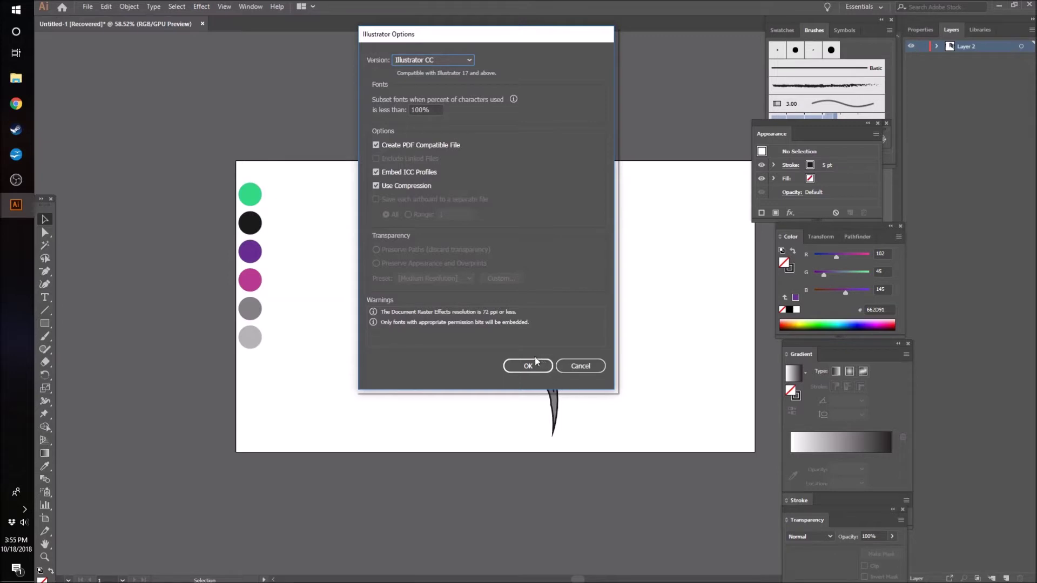
{"action": "left_click", "coordinate": [529, 366]}
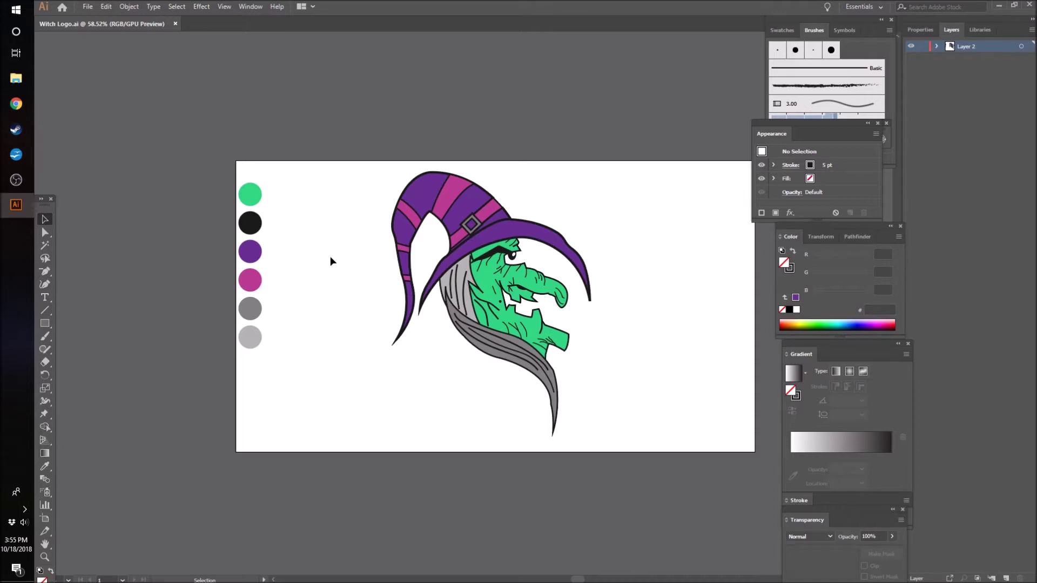
- Return to the Painting workspace and place a grouped copy of the whole witch behind the original, offset down and left
{"action": "left_click", "coordinate": [863, 7]}
{"action": "left_click", "coordinate": [872, 83]}
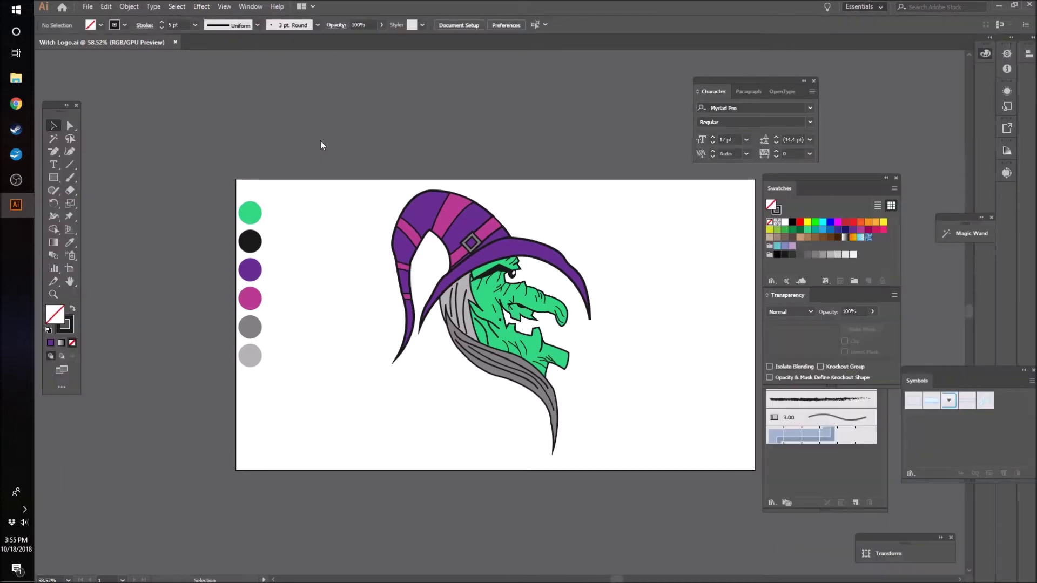
{"action": "left_click_drag", "start_coordinate": [348, 153], "coordinate": [651, 542]}
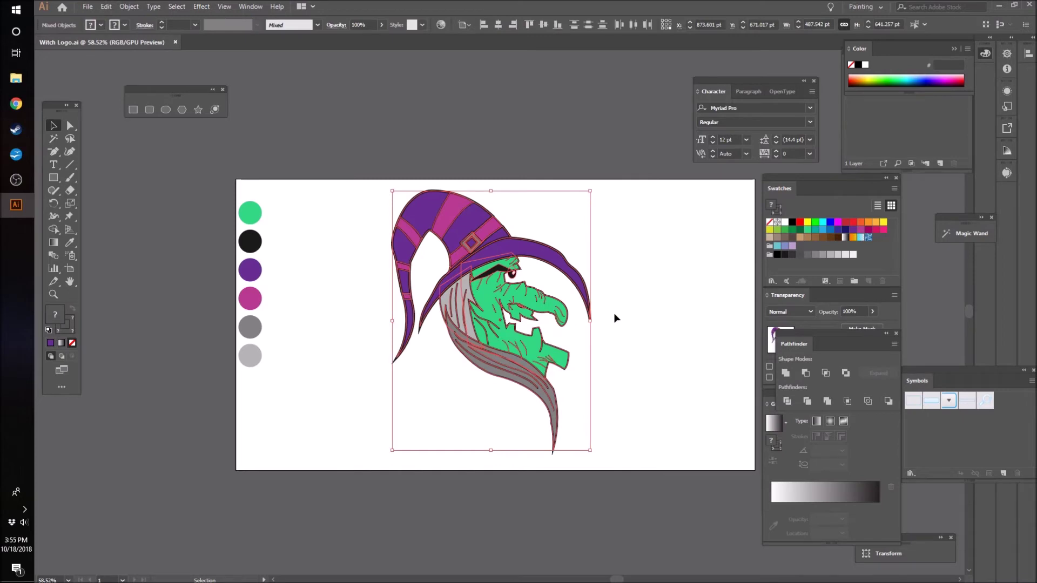
{"action": "left_click_drag", "start_coordinate": [483, 292], "coordinate": [475, 257]}
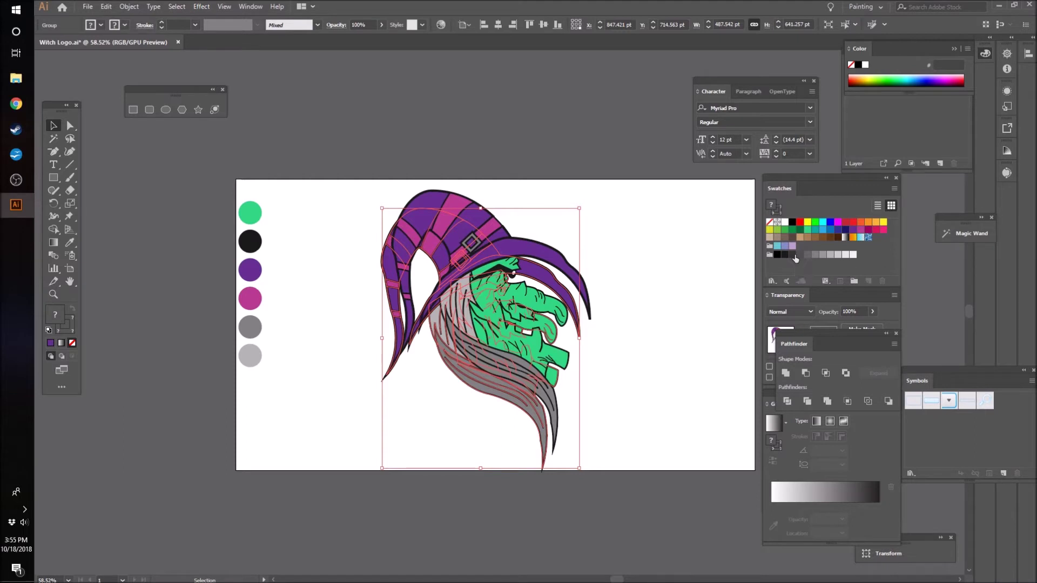
- Remove the copy's original fills and strokes and fill it with near-black R=26 G=26 B=26
{"action": "left_click", "coordinate": [770, 223]}
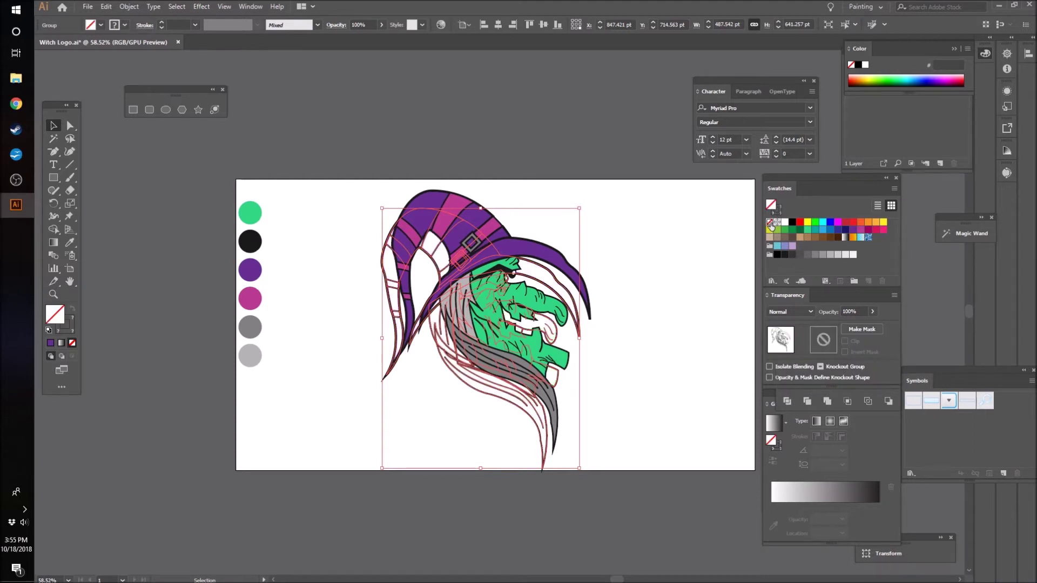
{"action": "key", "text": "x"}
{"action": "left_click", "coordinate": [771, 222]}
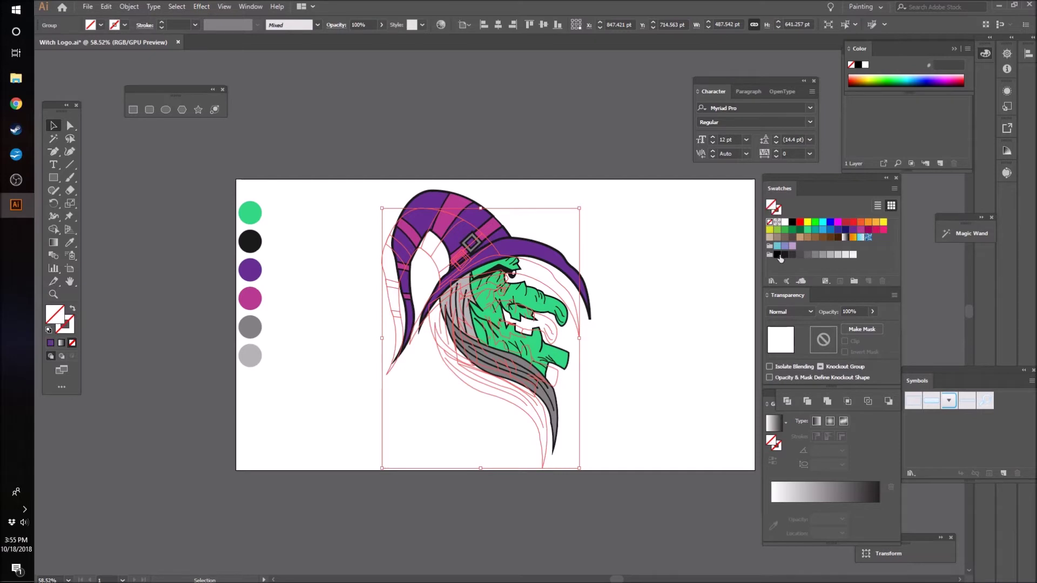
{"action": "left_click", "coordinate": [785, 256]}
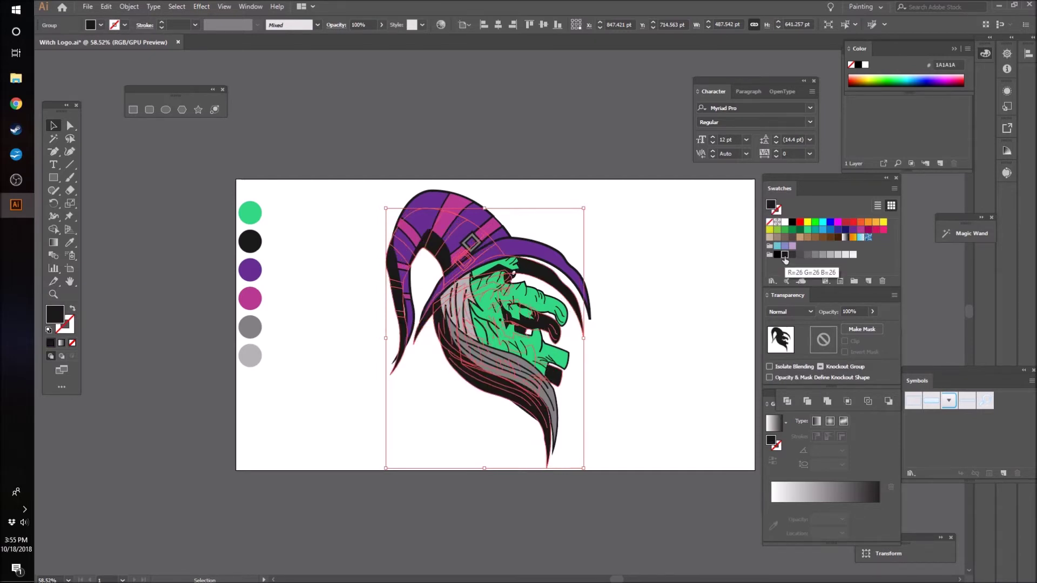
- Nudge the near-black copy up and right until it forms a narrow drop shadow behind the witch
{"action": "key", "text": "shift+Right"}
{"action": "key", "text": "shift+Up"}
{"action": "key", "text": "Left"}
{"action": "key", "text": "Left"}
{"action": "key", "text": "Left"}
{"action": "key", "text": "Left"}
{"action": "key", "text": "Up"}
{"action": "key", "text": "Up"}
{"action": "key", "text": "Up"}
{"action": "key", "text": "Left"}
{"action": "key", "text": "Left"}
{"action": "key", "text": "Left"}
{"action": "key", "text": "Left"}
{"action": "key", "text": "Left"}
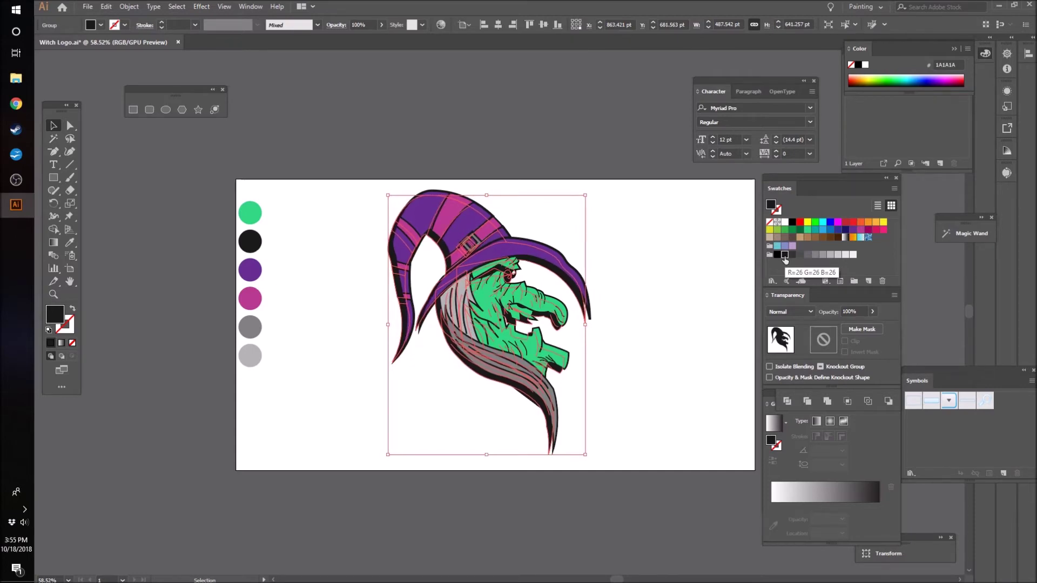
{"action": "key", "text": "Up"}
{"action": "key", "text": "Up"}
{"action": "key", "text": "Up"}
{"action": "key", "text": "Up"}
{"action": "key", "text": "Up"}
{"action": "key", "text": "Up"}
{"action": "key", "text": "Up"}
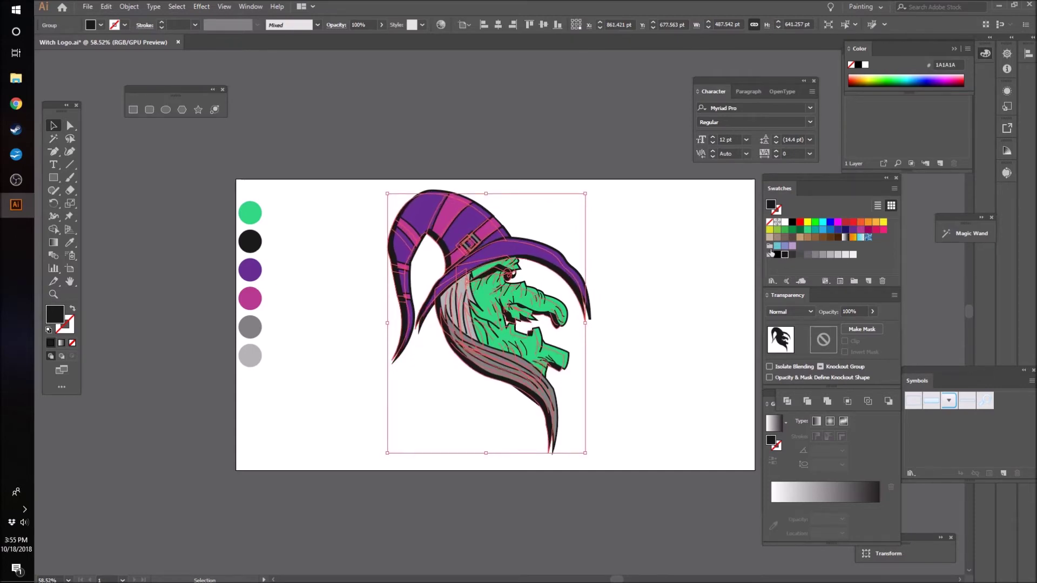
- Lower the opacity of the shadow copy to 70% and deselect it
{"action": "left_click", "coordinate": [381, 25]}
{"action": "left_click_drag", "start_coordinate": [385, 39], "coordinate": [364, 39]}
{"action": "left_click", "coordinate": [621, 243]}
{"action": "key", "text": "z"}
{"action": "left_click_drag", "start_coordinate": [562, 300], "coordinate": [594, 300]}
{"action": "key", "text": "v"}
{"action": "double_click", "coordinate": [586, 265]}
{"action": "key", "text": "Escape"}
{"action": "left_click", "coordinate": [382, 25]}
{"action": "left_click_drag", "start_coordinate": [363, 39], "coordinate": [367, 40]}
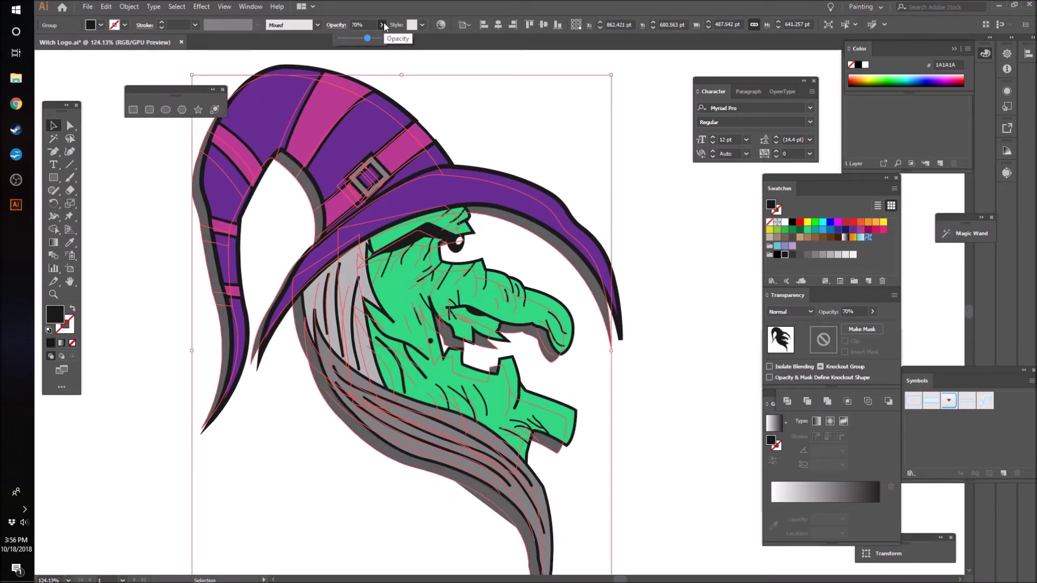
{"action": "left_click", "coordinate": [695, 273]}
{"action": "key", "text": "z"}
{"action": "left_click_drag", "start_coordinate": [694, 273], "coordinate": [599, 366]}
{"action": "scroll", "coordinate": [599, 366], "scroll_direction": "right", "scroll_amount": 3}
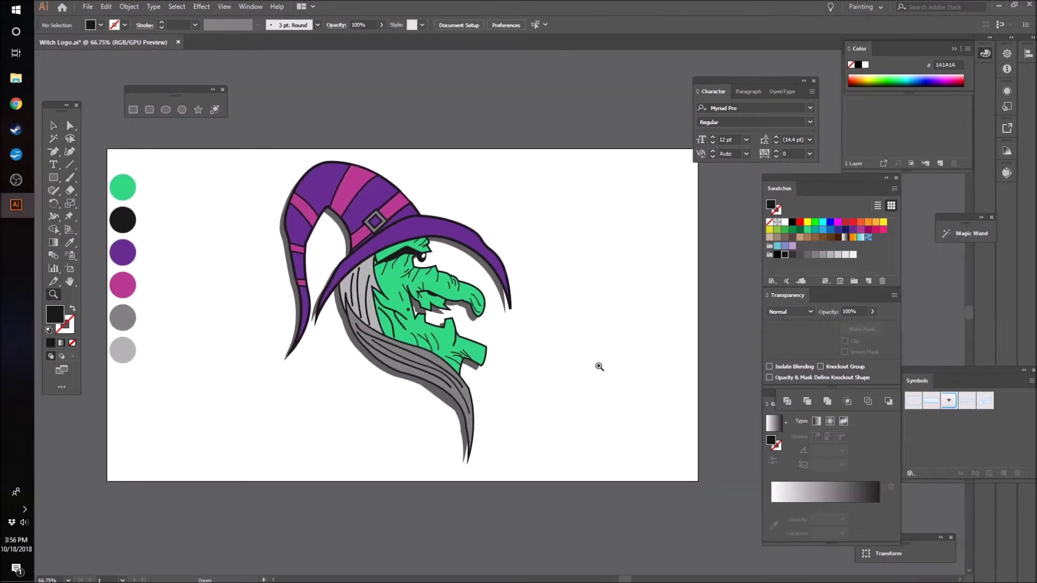
- Try another dark grey swatch on the shadow group and undo it
{"action": "left_click", "coordinate": [53, 126]}
{"action": "left_click", "coordinate": [302, 302]}
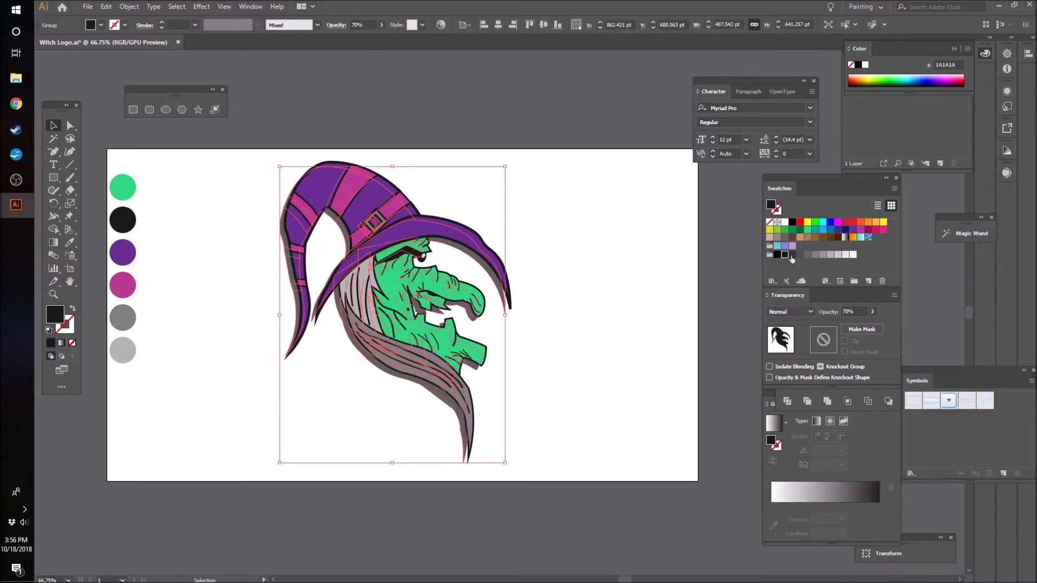
{"action": "left_click", "coordinate": [660, 283]}
{"action": "key", "text": "ctrl+z"}
{"action": "left_click", "coordinate": [660, 282]}
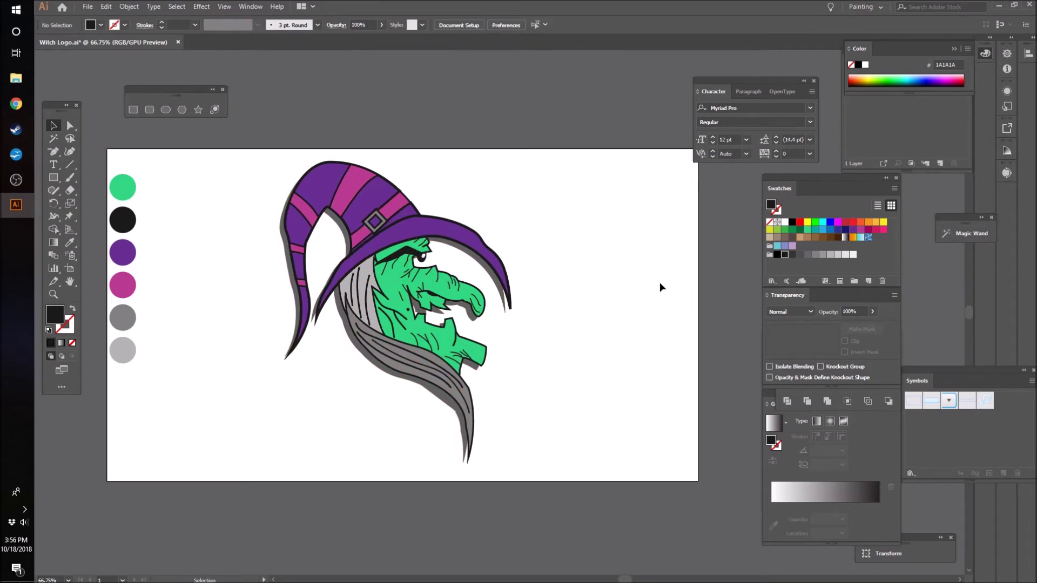
- Adjust the opacity of the shadow group again and deselect it
{"action": "left_click", "coordinate": [303, 302]}
{"action": "left_click", "coordinate": [382, 25]}
{"action": "left_click", "coordinate": [291, 286]}
{"action": "left_click", "coordinate": [292, 290]}
{"action": "key", "text": "ctrl+shift+a"}
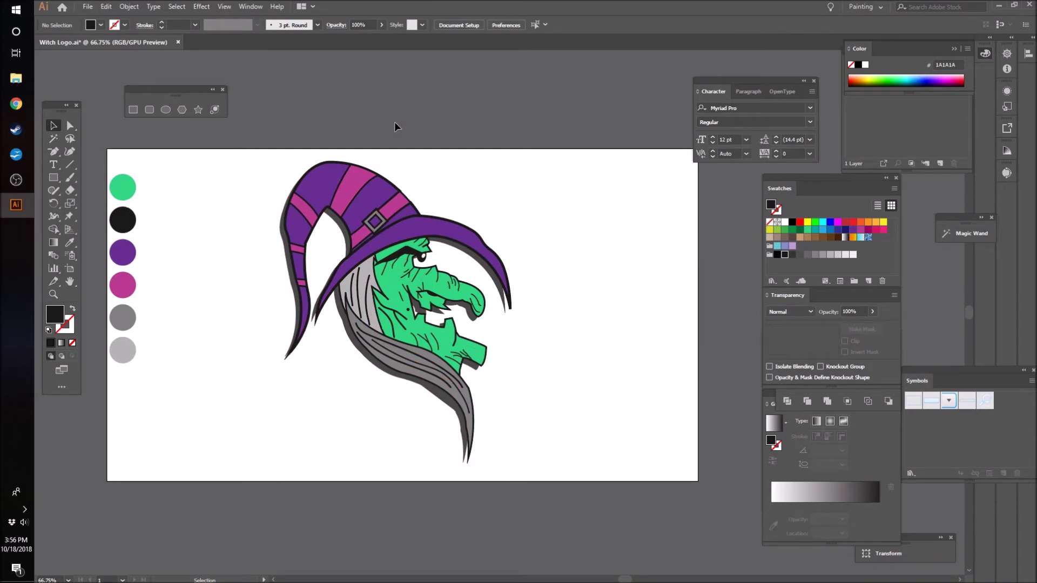
- Copy the six palette circles beyond the artboard's right edge and delete the original circles
{"action": "left_click_drag", "start_coordinate": [107, 162], "coordinate": [221, 459]}
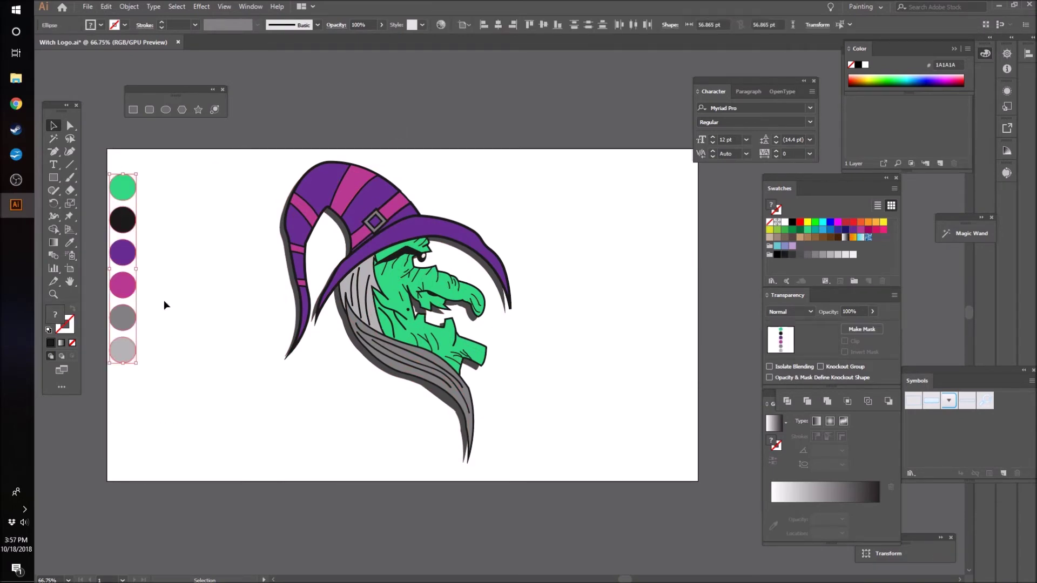
{"action": "mouse_move", "coordinate": [130, 289]}
{"action": "left_mouse_down"}
{"action": "mouse_move", "coordinate": [756, 314]}
{"action": "mouse_move", "coordinate": [736, 329]}
{"action": "left_mouse_up"}
{"action": "left_click_drag", "start_coordinate": [125, 290], "coordinate": [750, 310]}
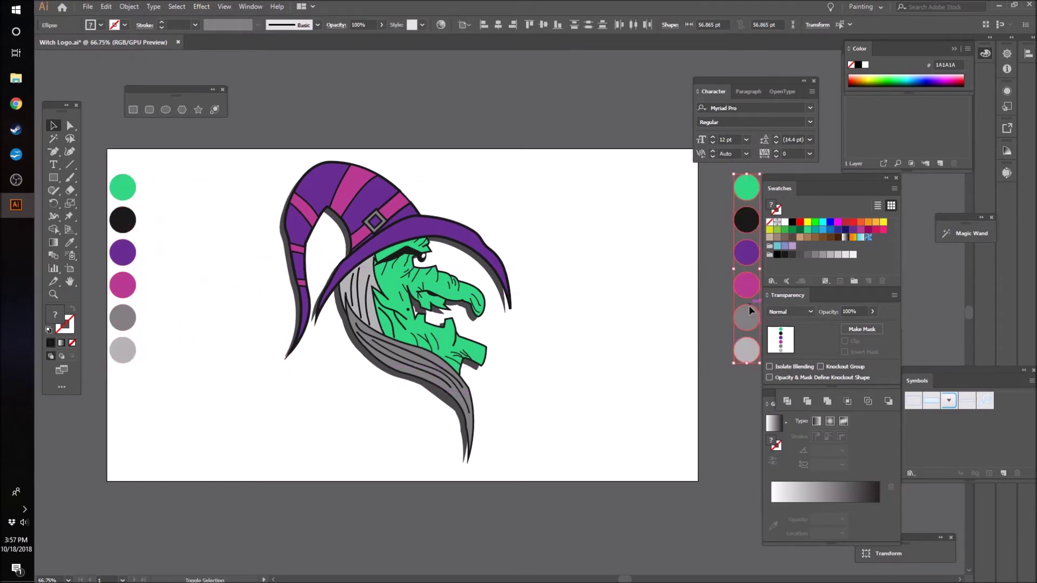
{"action": "left_click_drag", "start_coordinate": [111, 164], "coordinate": [187, 417]}
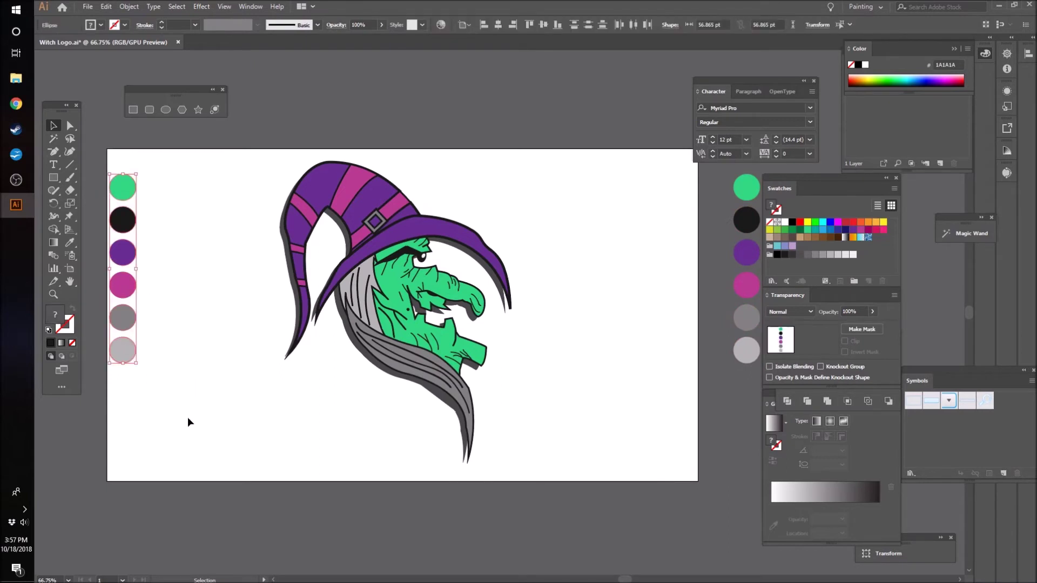
{"action": "key", "text": "Delete"}
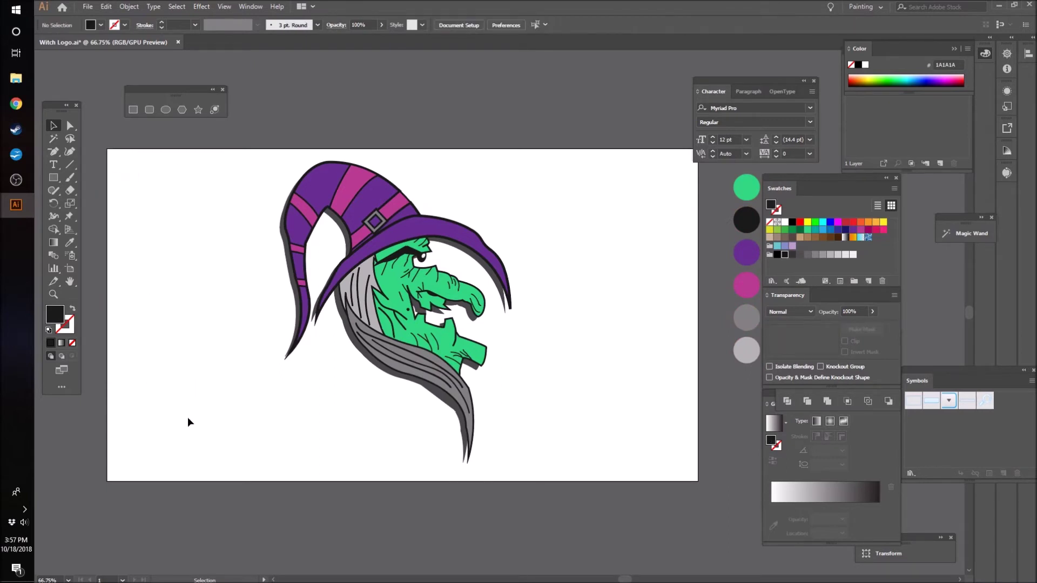
- Add a full-artboard background rectangle behind the witch with a linear near-black-to-purple gradient at -90°
{"action": "left_click", "coordinate": [50, 175]}
{"action": "left_click_drag", "start_coordinate": [104, 142], "coordinate": [702, 488]}
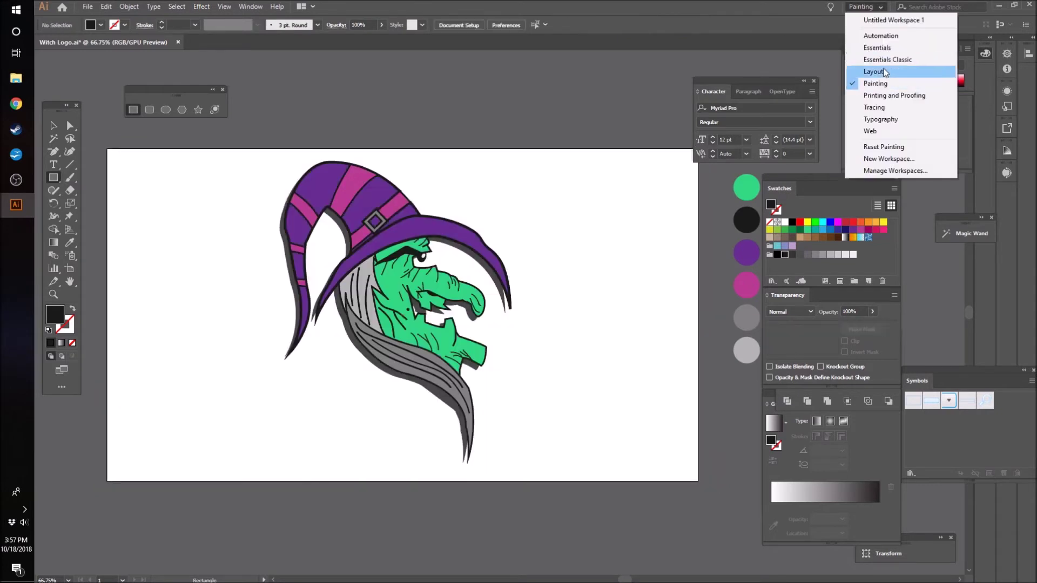
{"action": "left_click", "coordinate": [887, 71]}
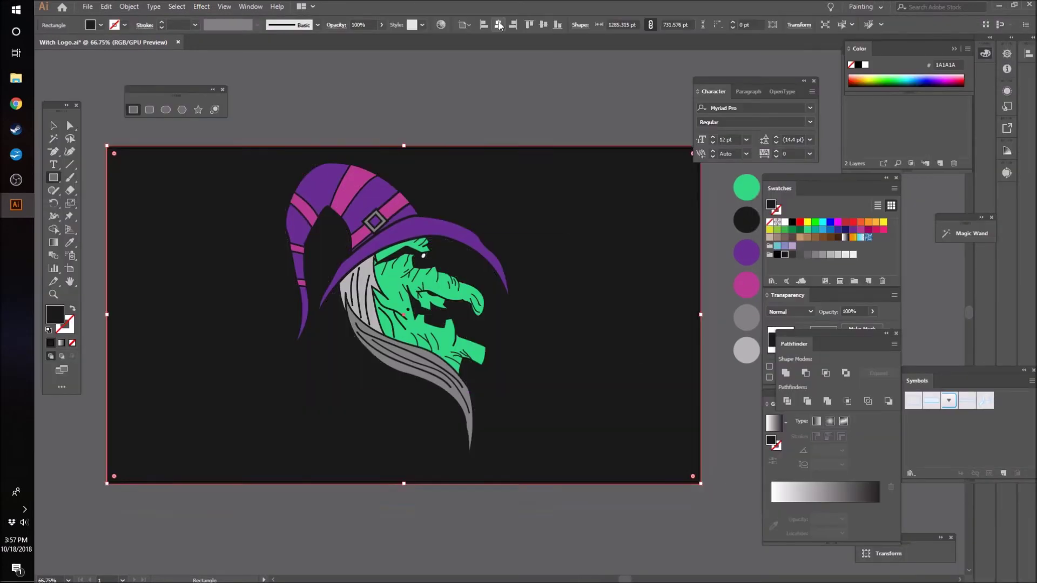
{"action": "left_click", "coordinate": [852, 238]}
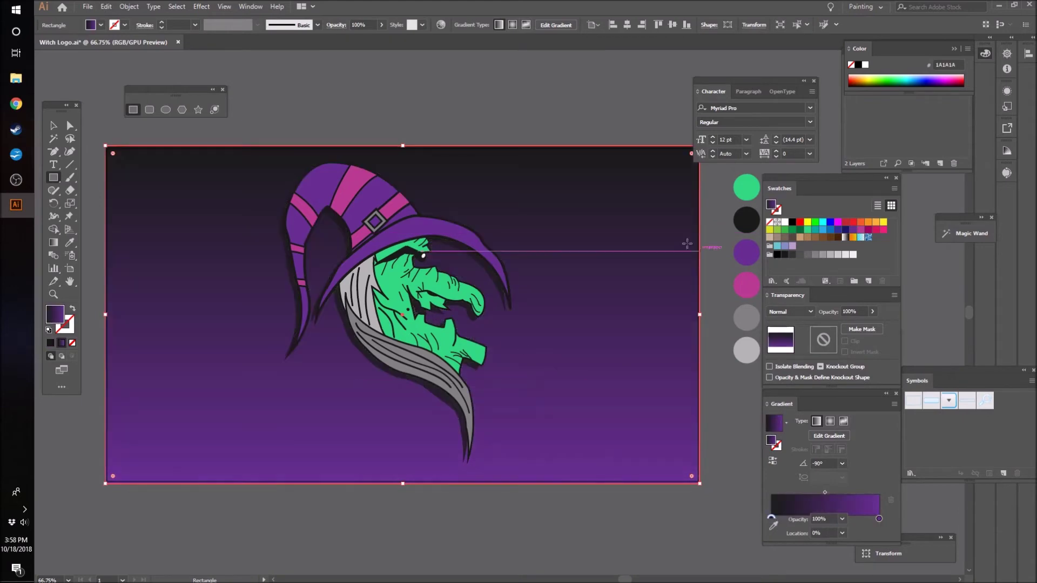
- Set the starting colour stop of the background's radial gradient overlay to near-black 1A1A1A and deselect it
{"action": "left_click", "coordinate": [261, 269]}
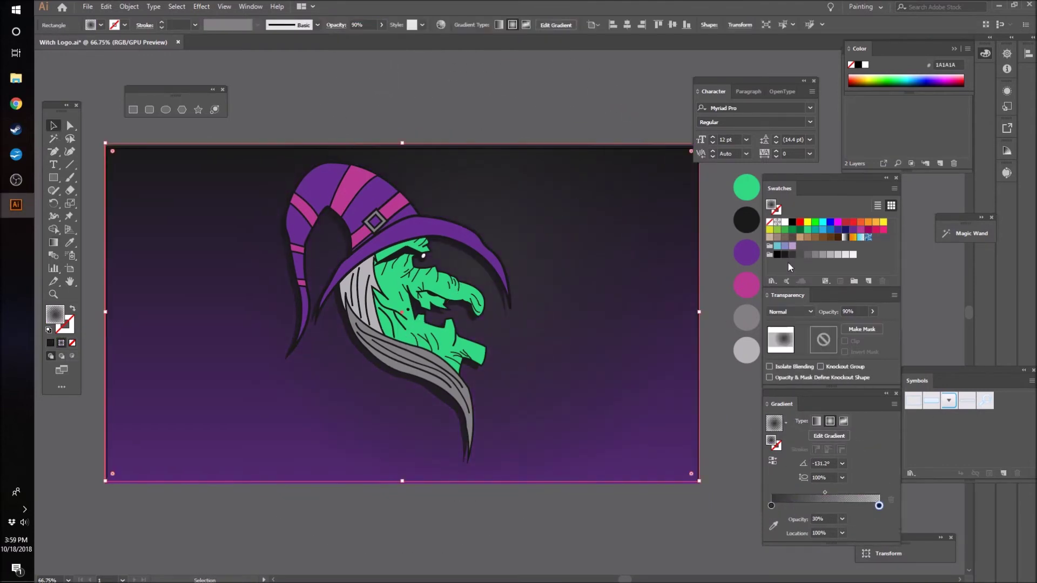
{"action": "left_click_drag", "start_coordinate": [785, 255], "coordinate": [771, 505]}
{"action": "left_click", "coordinate": [630, 569]}
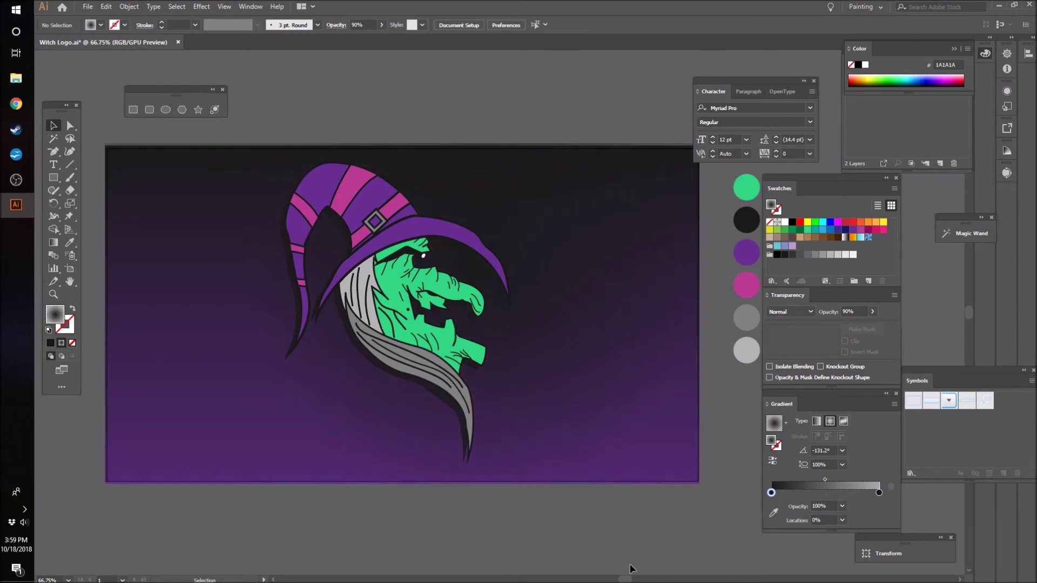
- Try replacing the gradient overlay with a new rectangle and applying a freeform gradient, undoing both attempts
{"action": "left_click", "coordinate": [556, 238]}
{"action": "key", "text": "Delete"}
{"action": "key", "text": "m"}
{"action": "mouse_move", "coordinate": [106, 143]}
{"action": "left_mouse_down"}
{"action": "mouse_move", "coordinate": [574, 428]}
{"action": "mouse_move", "coordinate": [699, 482]}
{"action": "left_mouse_up"}
{"action": "key", "text": "ctrl+z"}
{"action": "key", "text": "ctrl+z"}
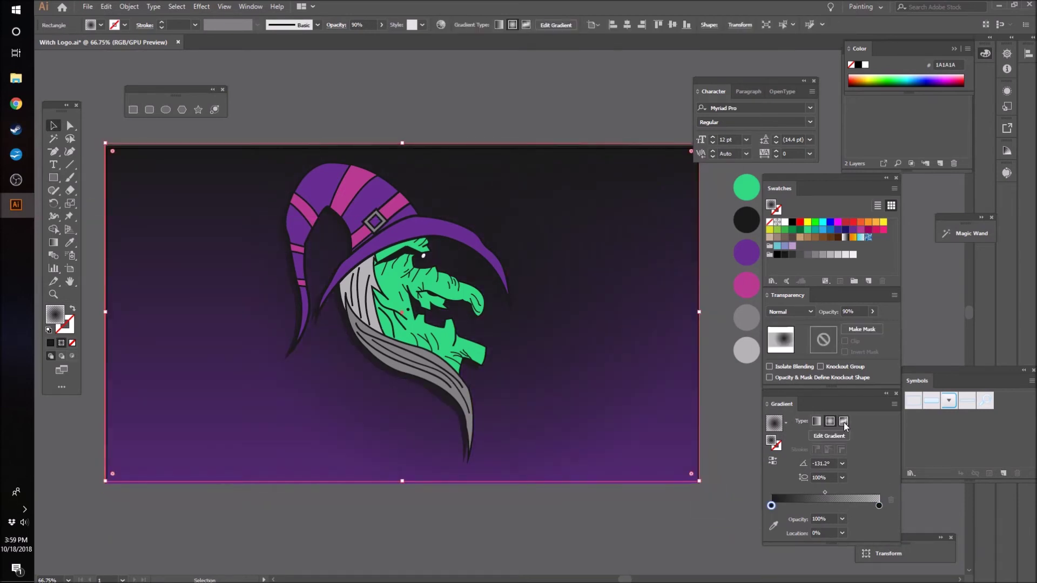
{"action": "left_click", "coordinate": [843, 421]}
{"action": "key", "text": "ctrl+z"}
- Set the end colour stop of the overlay's radial gradient to dark grey 4D4D4D and deselect it
{"action": "left_click_drag", "start_coordinate": [800, 254], "coordinate": [878, 493]}
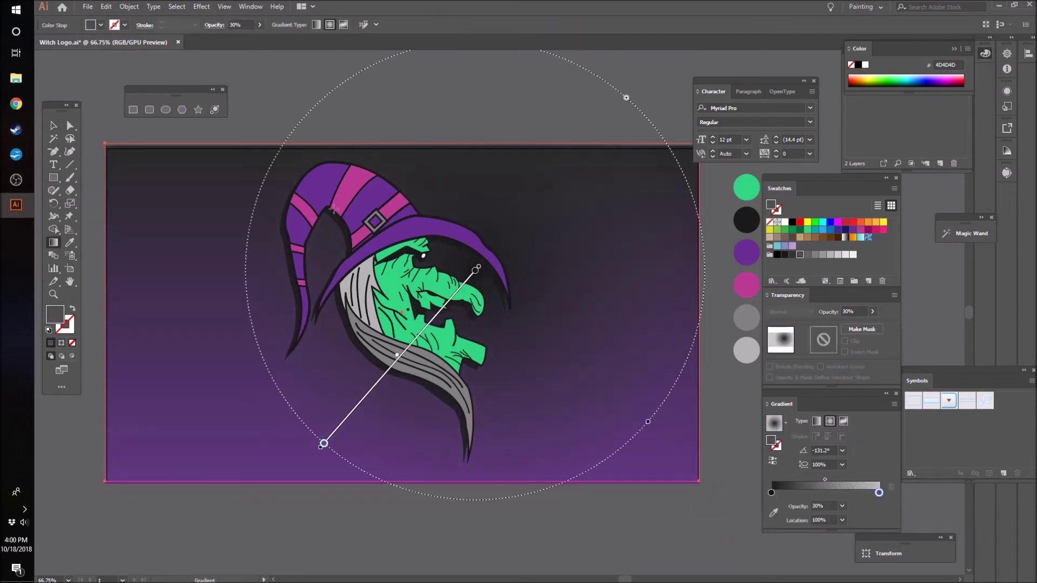
{"action": "key", "text": "v"}
{"action": "left_click", "coordinate": [371, 105]}
- Draw an ellipse beside the artboard, fill it with the palette's near-black, and remove one anchor point to open it
{"action": "key", "text": "z"}
{"action": "left_click_drag", "start_coordinate": [682, 282], "coordinate": [39, 232]}
{"action": "key", "text": "l"}
{"action": "mouse_move", "coordinate": [162, 228]}
{"action": "left_mouse_down"}
{"action": "mouse_move", "coordinate": [227, 294]}
{"action": "mouse_move", "coordinate": [416, 378]}
{"action": "left_mouse_up"}
{"action": "key", "text": "i"}
{"action": "left_click", "coordinate": [713, 251]}
{"action": "key", "text": "a"}
{"action": "left_click", "coordinate": [194, 294]}
{"action": "key", "text": "Delete"}
- Complete the opened ellipse as a round-topped tombstone and place it at the artboard's lower-left edge
{"action": "key", "text": "p"}
{"action": "left_click", "coordinate": [226, 336], "text": "shift"}
{"action": "left_click", "coordinate": [226, 262]}
{"action": "key", "text": "v"}
{"action": "left_click_drag", "start_coordinate": [460, 319], "coordinate": [439, 352]}
{"action": "left_click", "coordinate": [351, 313]}
- Draw a near-black cross beside the artboard from one vertical and one horizontal rounded rectangle
{"action": "left_click", "coordinate": [53, 178]}
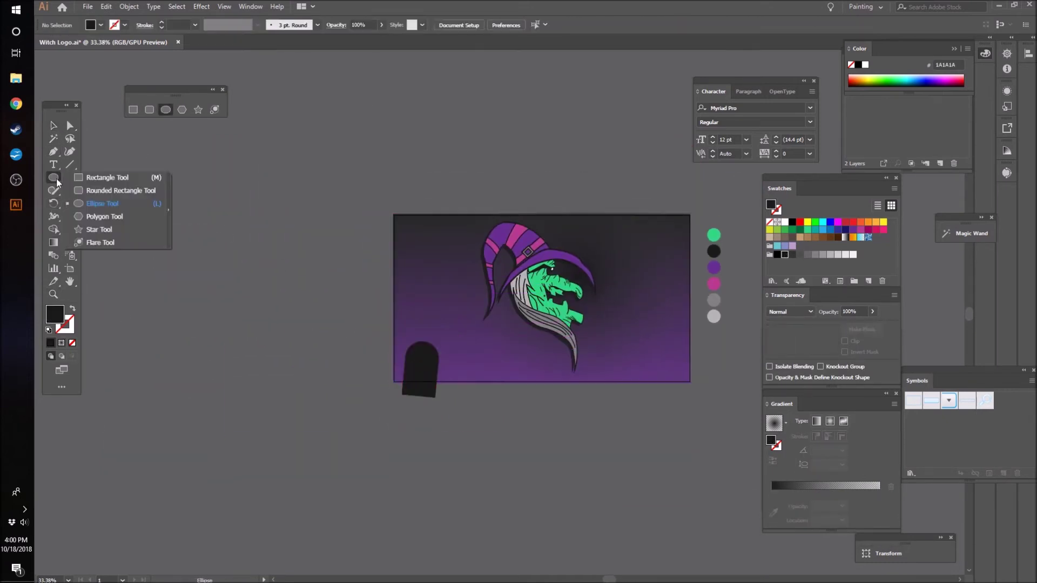
{"action": "left_click", "coordinate": [121, 190]}
{"action": "left_click_drag", "start_coordinate": [188, 183], "coordinate": [219, 342]}
{"action": "left_click_drag", "start_coordinate": [127, 215], "coordinate": [281, 239]}
- Move the cross to the artboard's lower-right edge and scale it down to fit the graveyard
{"action": "key", "text": "v"}
{"action": "left_click_drag", "start_coordinate": [294, 198], "coordinate": [178, 281]}
{"action": "mouse_move", "coordinate": [282, 262]}
{"action": "left_mouse_down"}
{"action": "mouse_move", "coordinate": [265, 270]}
{"action": "mouse_move", "coordinate": [471, 384]}
{"action": "mouse_move", "coordinate": [659, 383]}
{"action": "left_mouse_up"}
{"action": "left_click_drag", "start_coordinate": [712, 293], "coordinate": [669, 343]}
- Draw a small upright rounded-rectangle tombstone at the artboard's lower edge and tilt it slightly
{"action": "left_click", "coordinate": [107, 193]}
{"action": "left_click", "coordinate": [53, 177]}
{"action": "left_click_drag", "start_coordinate": [476, 347], "coordinate": [508, 407]}
{"action": "key", "text": "v"}
{"action": "left_click_drag", "start_coordinate": [508, 347], "coordinate": [506, 361]}
{"action": "key", "text": "r"}
- Duplicate the cross, shrink it, and mount it tilted on top of the rounded-rectangle tombstone
{"action": "key", "text": "v"}
{"action": "left_click", "coordinate": [651, 363]}
{"action": "left_click_drag", "start_coordinate": [651, 363], "coordinate": [493, 363]}
{"action": "left_click_drag", "start_coordinate": [511, 342], "coordinate": [609, 355]}
{"action": "key", "text": "r"}
{"action": "key", "text": "z"}
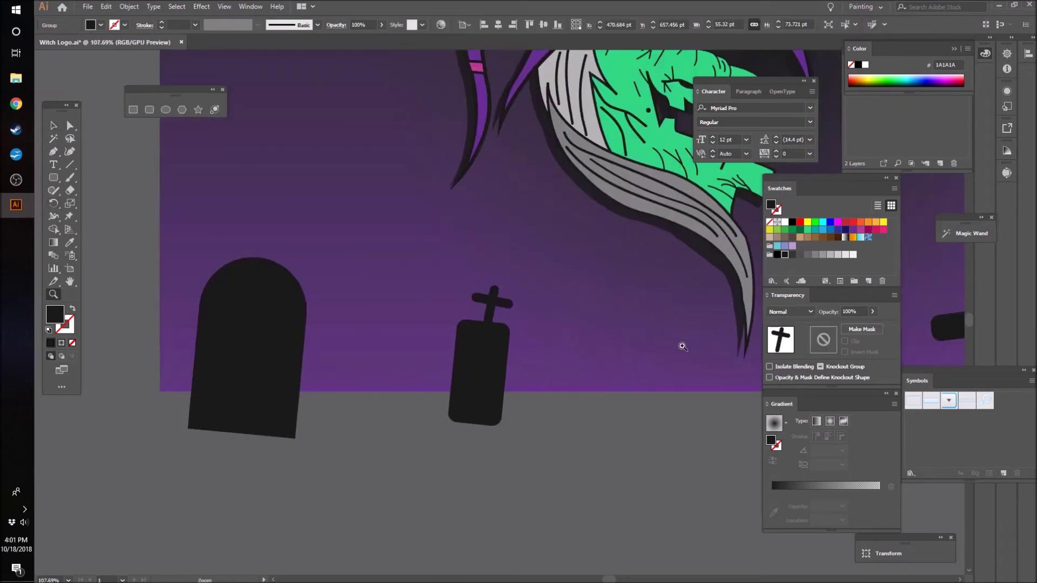
{"action": "key", "text": "v"}
{"action": "left_click", "coordinate": [547, 432]}
- Draw a closed four-pointed star with curved sides using the Pen tool
{"action": "key", "text": "z"}
{"action": "left_click_drag", "start_coordinate": [315, 454], "coordinate": [200, 453]}
{"action": "left_click_drag", "start_coordinate": [579, 257], "coordinate": [665, 257]}
{"action": "left_click", "coordinate": [53, 152]}
{"action": "left_click", "coordinate": [473, 99]}
{"action": "mouse_move", "coordinate": [451, 121]}
{"action": "left_mouse_down"}
{"action": "mouse_move", "coordinate": [428, 121]}
{"action": "mouse_move", "coordinate": [473, 164]}
{"action": "left_mouse_up"}
{"action": "left_click", "coordinate": [451, 121]}
{"action": "left_click", "coordinate": [473, 141]}
{"action": "left_click_drag", "start_coordinate": [496, 121], "coordinate": [621, 97]}
{"action": "left_click", "coordinate": [496, 121]}
{"action": "left_click", "coordinate": [513, 139], "text": "ctrl"}
- Show the rulers and place a horizontal and a vertical guide through the star's points
{"action": "key", "text": "z"}
{"action": "key", "text": "a"}
{"action": "left_click", "coordinate": [320, 188]}
{"action": "key", "text": "ctrl+r"}
{"action": "left_click_drag", "start_coordinate": [324, 54], "coordinate": [324, 188]}
{"action": "left_click_drag", "start_coordinate": [39, 151], "coordinate": [403, 151]}
{"action": "left_click_drag", "start_coordinate": [404, 115], "coordinate": [403, 187]}
{"action": "left_click", "coordinate": [496, 192]}
{"action": "left_click", "coordinate": [488, 187]}
{"action": "left_click", "coordinate": [511, 296]}
- Fill the four-pointed star with the palette's green and adjust its placement
{"action": "key", "text": "z"}
{"action": "left_click_drag", "start_coordinate": [511, 296], "coordinate": [324, 329]}
{"action": "left_click", "coordinate": [51, 125]}
{"action": "left_click_drag", "start_coordinate": [566, 284], "coordinate": [423, 357]}
{"action": "left_click", "coordinate": [853, 255]}
{"action": "key", "text": "i"}
{"action": "left_click", "coordinate": [660, 337]}
{"action": "key", "text": "v"}
{"action": "left_click_drag", "start_coordinate": [424, 348], "coordinate": [421, 350]}
{"action": "left_click", "coordinate": [423, 292]}
- Duplicate the green star into the sky beyond the witch's hat and adjust the copies' placement
{"action": "key", "text": "z"}
{"action": "left_click_drag", "start_coordinate": [423, 280], "coordinate": [508, 280]}
{"action": "key", "text": "v"}
{"action": "left_click", "coordinate": [250, 254]}
{"action": "left_click_drag", "start_coordinate": [250, 255], "coordinate": [540, 292]}
{"action": "left_click_drag", "start_coordinate": [548, 294], "coordinate": [566, 212]}
{"action": "left_click", "coordinate": [565, 167]}
{"action": "scroll", "coordinate": [246, 190], "scroll_direction": "down", "scroll_amount": 2}
- Duplicate the small star toward the artboard's left edge and fill the copy with the palette's light grey
{"action": "left_click_drag", "start_coordinate": [247, 191], "coordinate": [176, 217]}
{"action": "key", "text": "i"}
{"action": "left_click", "coordinate": [684, 303]}
{"action": "key", "text": "v"}
- Adjust the opacity of the background artwork
{"action": "left_click", "coordinate": [106, 106]}
{"action": "left_click", "coordinate": [205, 141]}
{"action": "left_click", "coordinate": [382, 24]}
{"action": "left_click", "coordinate": [157, 137]}
{"action": "left_click", "coordinate": [382, 24]}
{"action": "mouse_move", "coordinate": [379, 38]}
{"action": "left_mouse_down"}
{"action": "mouse_move", "coordinate": [339, 39]}
{"action": "mouse_move", "coordinate": [379, 38]}
{"action": "left_mouse_up"}
- Place a small copy of the round-topped tombstone between the second tombstone and the large cross
{"action": "scroll", "coordinate": [514, 438], "scroll_direction": "down", "scroll_amount": 1}
{"action": "left_click_drag", "start_coordinate": [179, 386], "coordinate": [482, 409]}
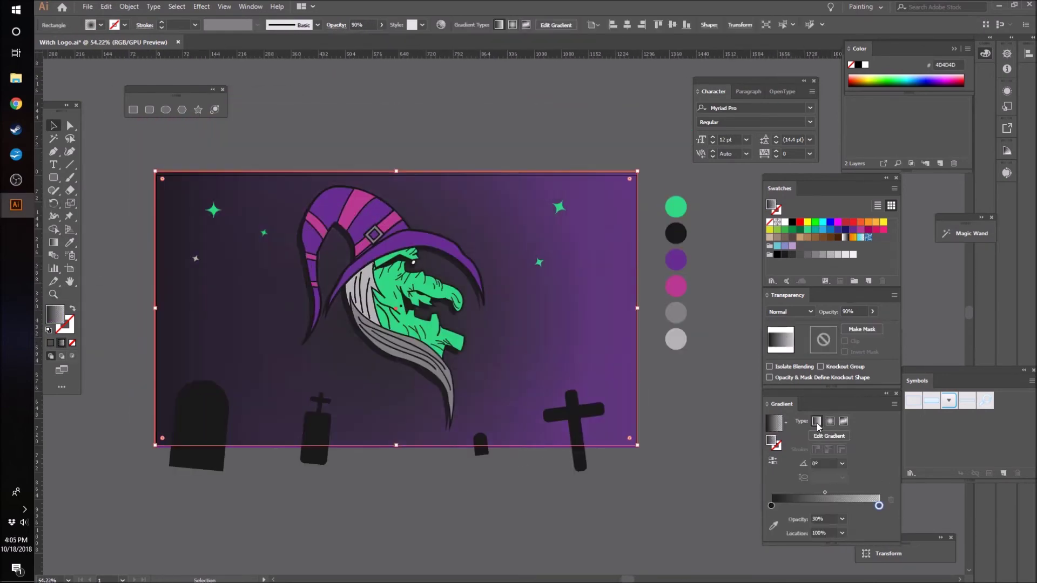
- Set the overlay's linear gradient angle to 90° and deselect it
{"action": "left_click", "coordinate": [842, 463]}
{"action": "left_click", "coordinate": [852, 308]}
{"action": "left_click", "coordinate": [721, 482]}
- Duplicate the upper-right green star to the sky just beside the witch's hat and deselect it
{"action": "left_click_drag", "start_coordinate": [559, 207], "coordinate": [442, 213]}
{"action": "key", "text": "ctrl+shift+a"}
{"action": "left_click", "coordinate": [480, 444]}
{"action": "left_click", "coordinate": [364, 484]}
{"action": "scroll", "coordinate": [364, 484], "scroll_direction": "down", "scroll_amount": 1}
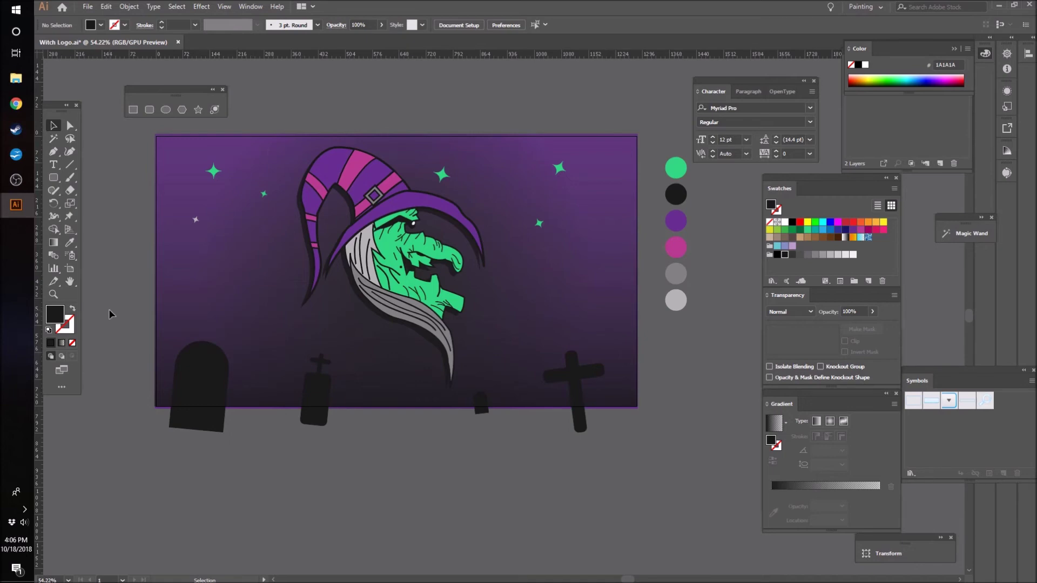
- Align the top edges of the gradient overlay and the purple background rectangle with the artboard's top edge
{"action": "key", "text": "z"}
{"action": "left_click_drag", "start_coordinate": [421, 230], "coordinate": [429, 334]}
{"action": "left_click", "coordinate": [54, 127]}
{"action": "left_click", "coordinate": [165, 181]}
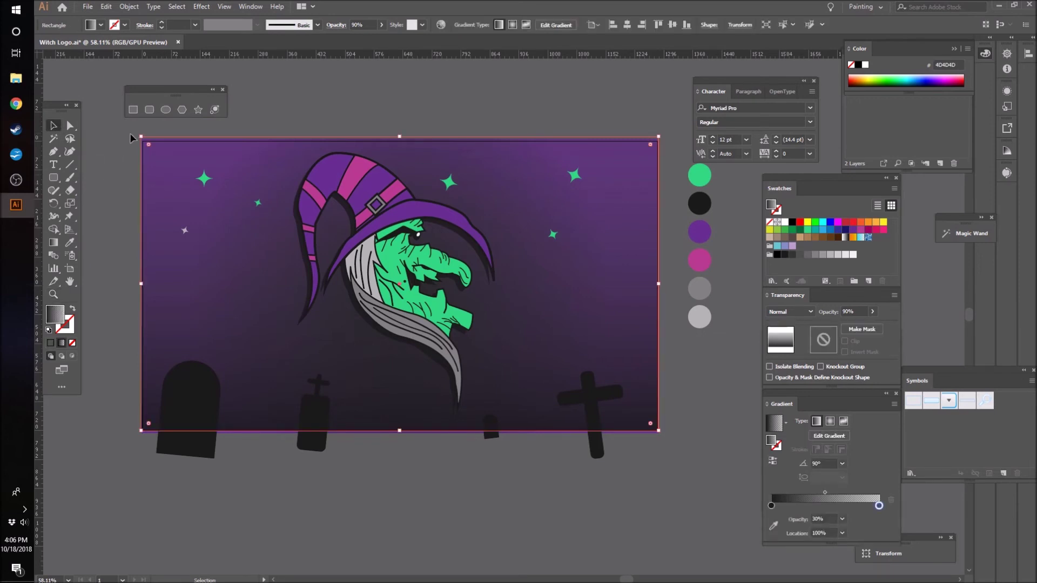
{"action": "left_click_drag", "start_coordinate": [400, 137], "coordinate": [401, 139]}
{"action": "left_click", "coordinate": [410, 463]}
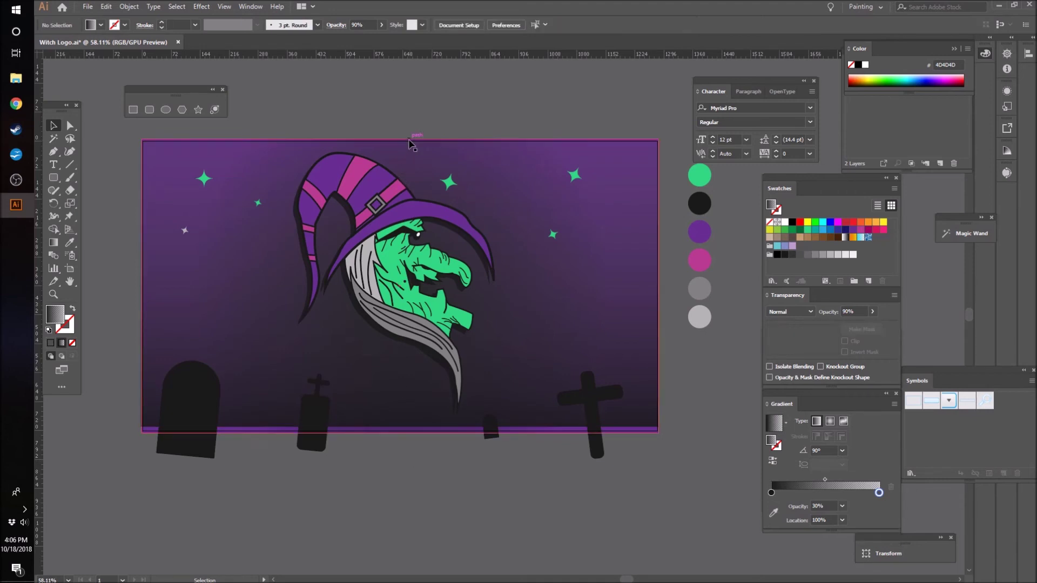
{"action": "left_click", "coordinate": [411, 142]}
{"action": "left_click_drag", "start_coordinate": [401, 139], "coordinate": [402, 142]}
{"action": "left_click", "coordinate": [390, 117]}
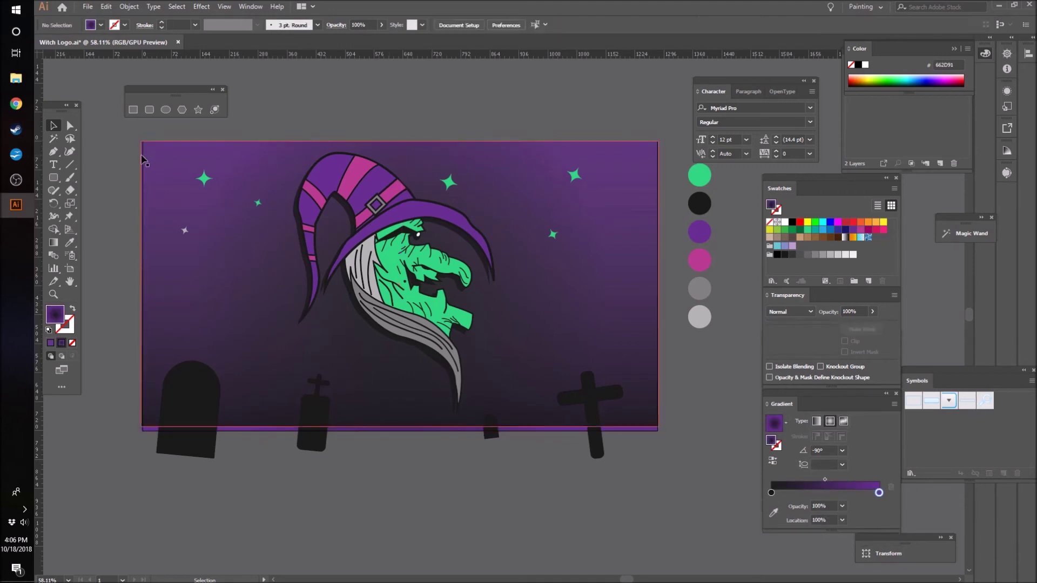
- Adjust the left and bottom edges of the purple background rectangle toward the artboard's edges
{"action": "left_click", "coordinate": [148, 164]}
{"action": "left_click_drag", "start_coordinate": [142, 284], "coordinate": [143, 283]}
{"action": "left_click", "coordinate": [367, 538]}
{"action": "left_click_drag", "start_coordinate": [403, 431], "coordinate": [403, 431]}
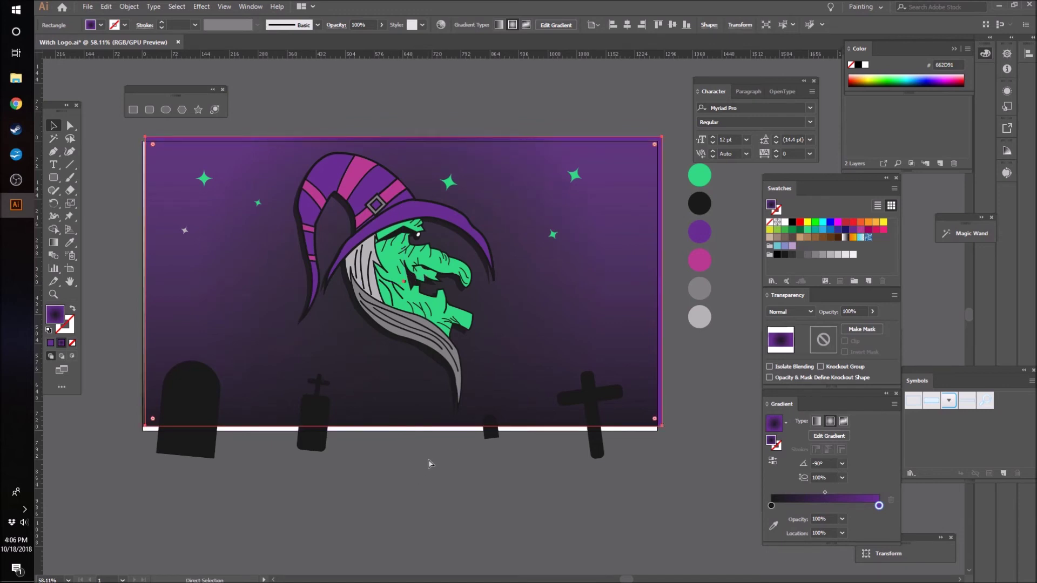
{"action": "left_click", "coordinate": [442, 477]}
- Stretch the overlay's bottom edge to the artboard's bottom and align the purple background's left edge with the artboard
{"action": "left_click", "coordinate": [398, 427]}
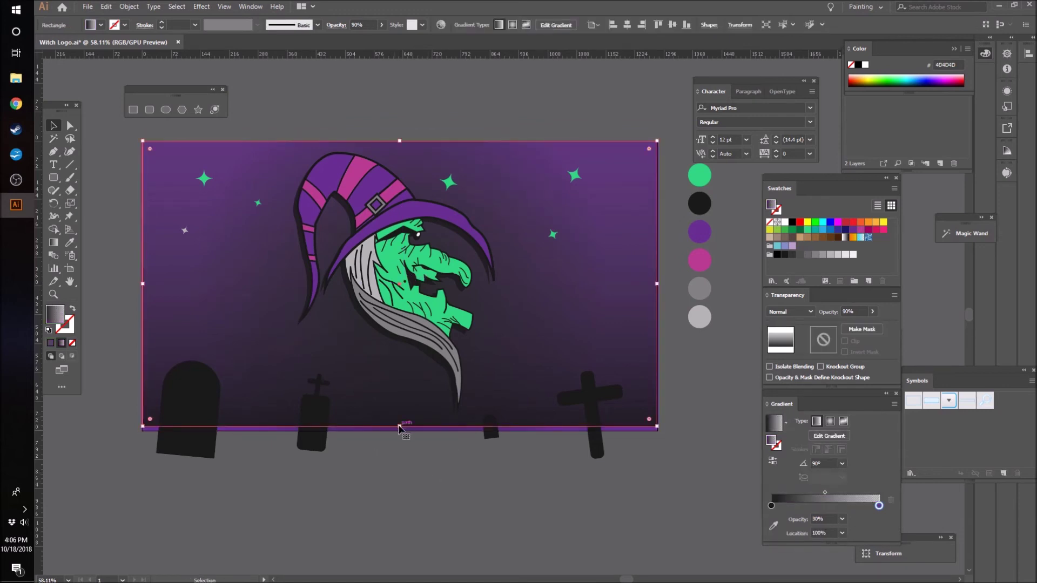
{"action": "left_click_drag", "start_coordinate": [400, 427], "coordinate": [400, 431]}
{"action": "left_click", "coordinate": [405, 461]}
{"action": "left_click", "coordinate": [145, 173]}
{"action": "left_click_drag", "start_coordinate": [142, 286], "coordinate": [147, 287]}
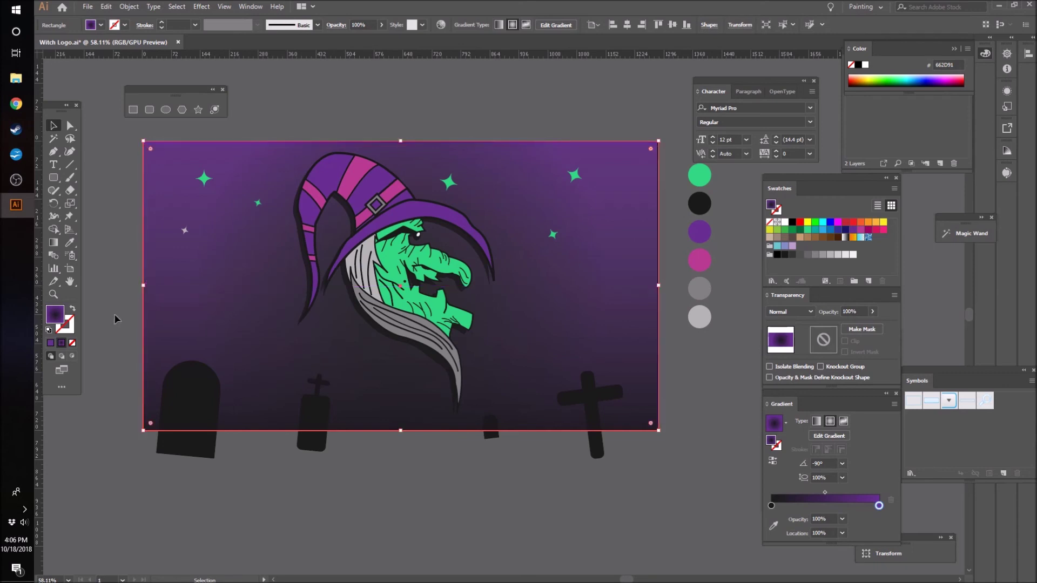
{"action": "left_click", "coordinate": [672, 384]}
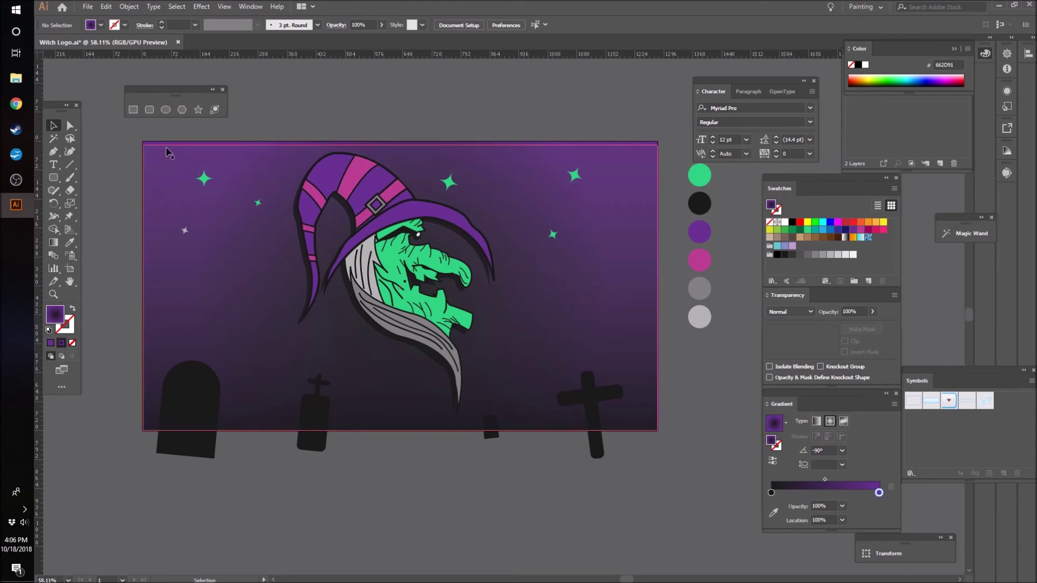
- Give the purple background rectangle a near-black stroke 30 pt wide and deselect it
{"action": "left_click", "coordinate": [200, 301]}
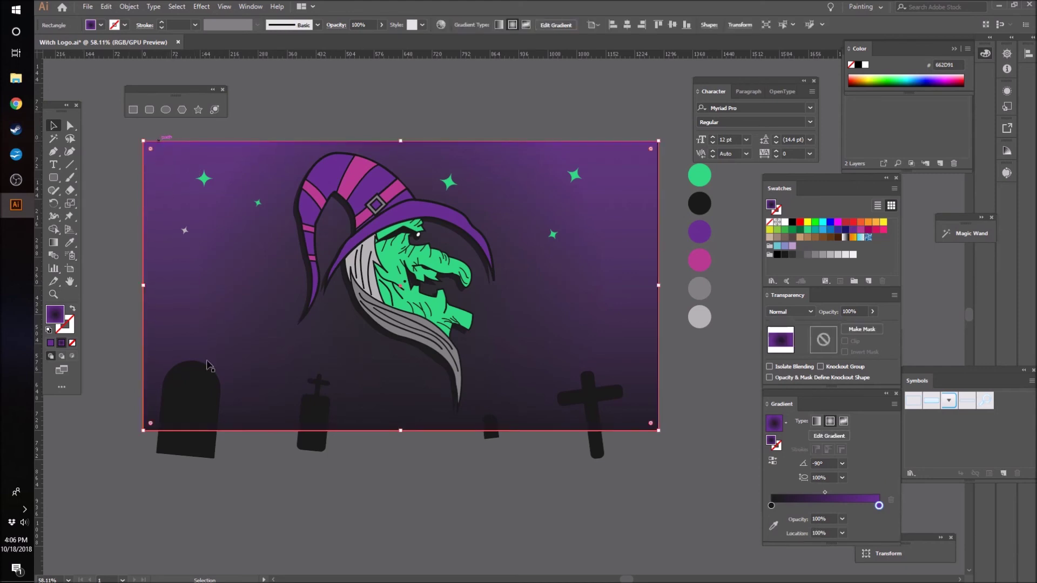
{"action": "key", "text": "x"}
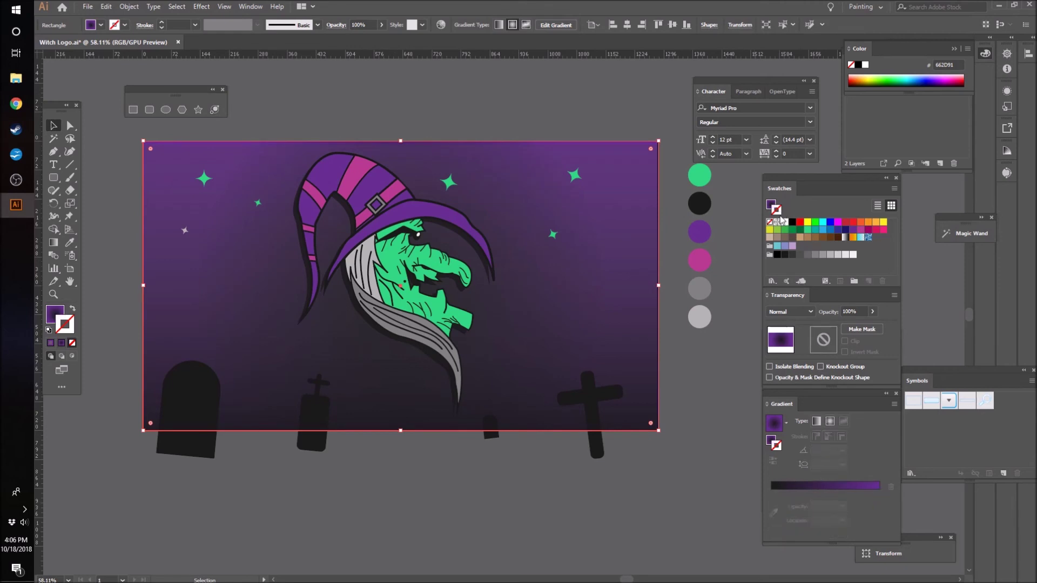
{"action": "left_click", "coordinate": [785, 255]}
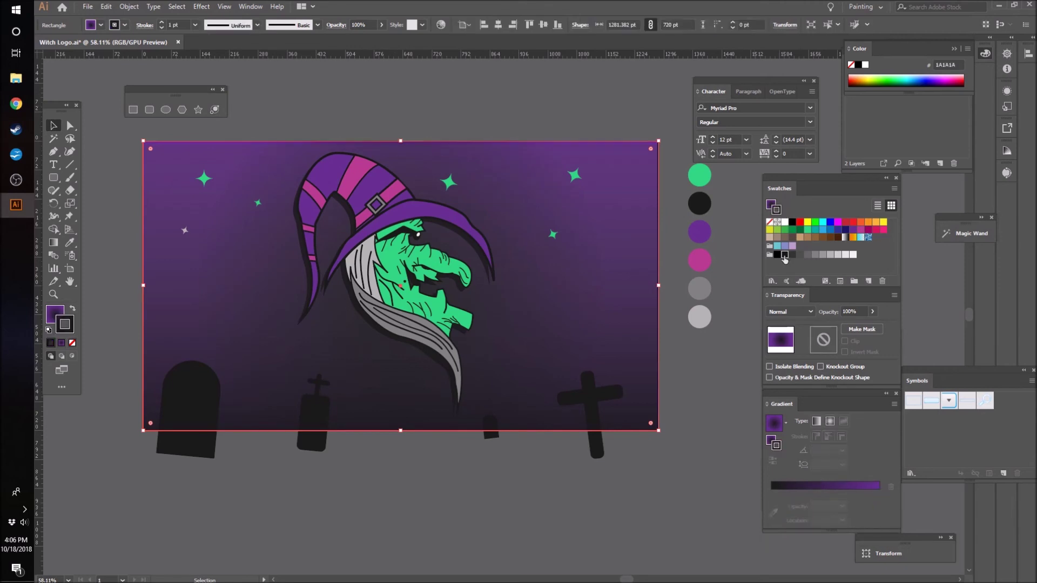
{"action": "left_click", "coordinate": [195, 26]}
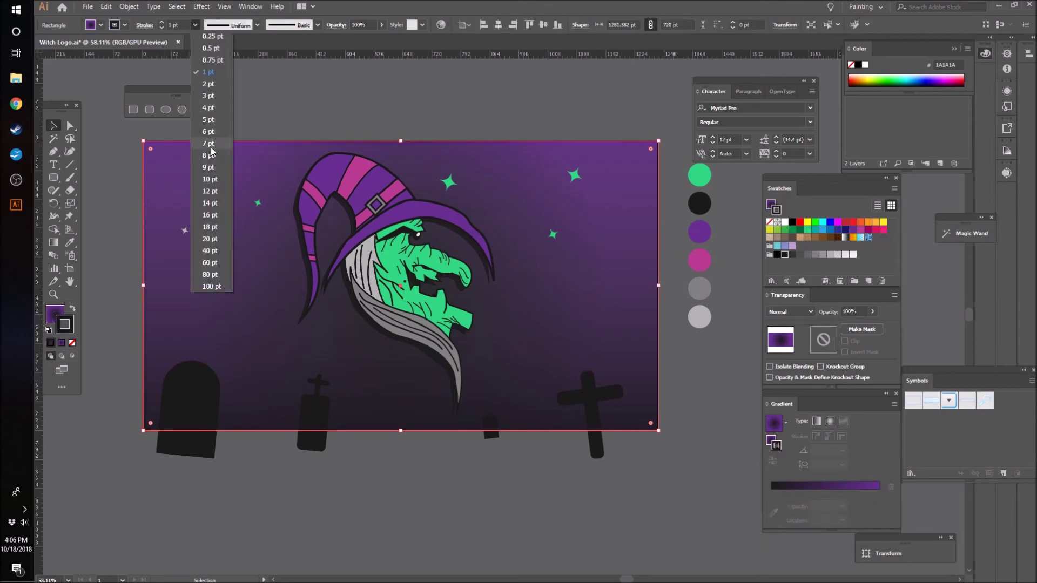
{"action": "left_click", "coordinate": [214, 250]}
{"action": "left_click", "coordinate": [170, 25]}
{"action": "key", "text": "BackSpace"}
{"action": "type", "text": "3"}
{"action": "key", "text": "Return"}
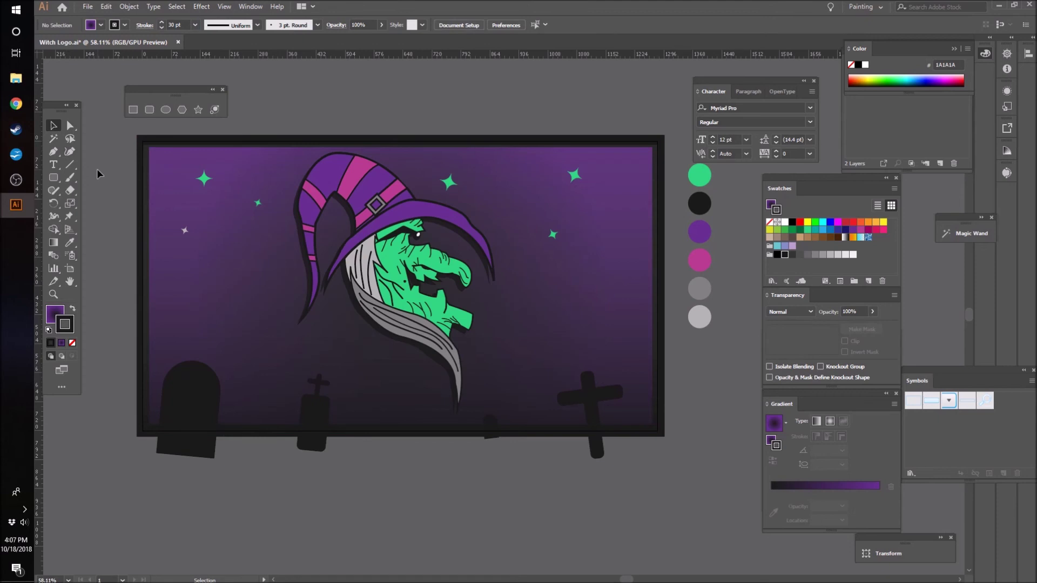
{"action": "left_click", "coordinate": [671, 144]}
- Apply a matching near-black 30 pt stroke to the gradient overlay rectangle
{"action": "key", "text": "z"}
{"action": "left_click_drag", "start_coordinate": [223, 185], "coordinate": [259, 178]}
{"action": "left_click", "coordinate": [60, 123]}
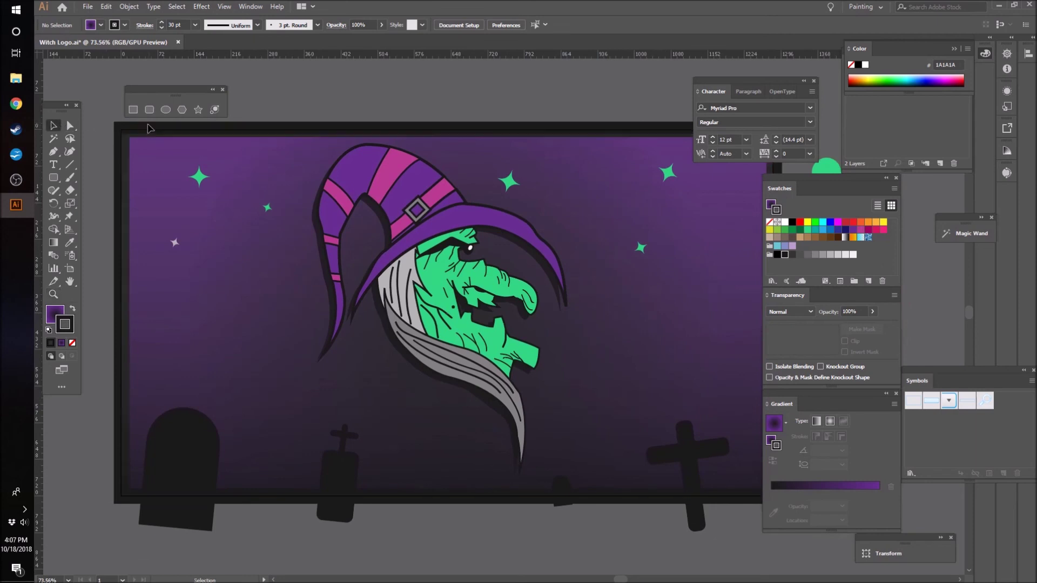
{"action": "left_click", "coordinate": [147, 135]}
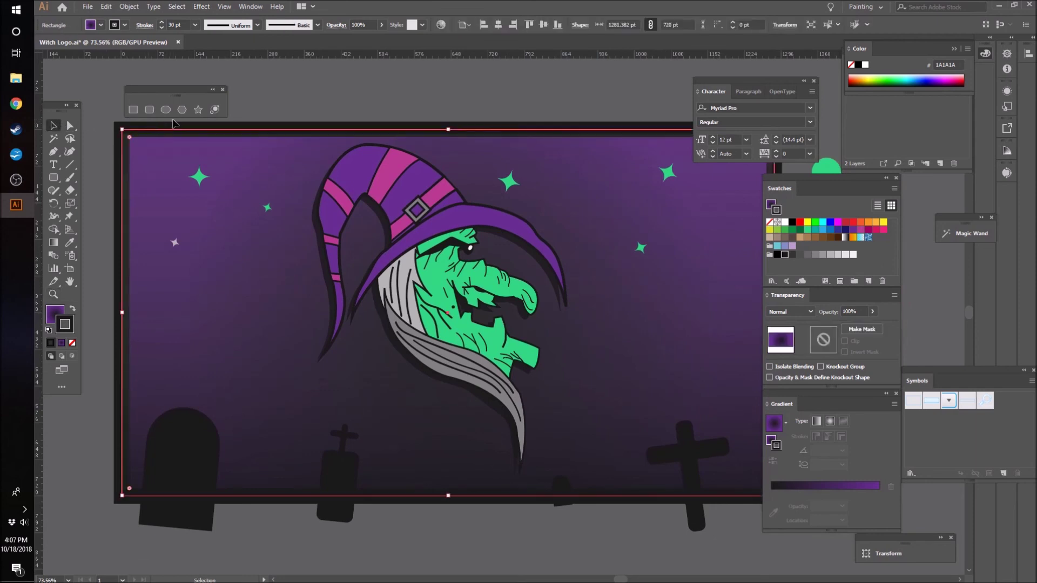
{"action": "left_click", "coordinate": [201, 296]}
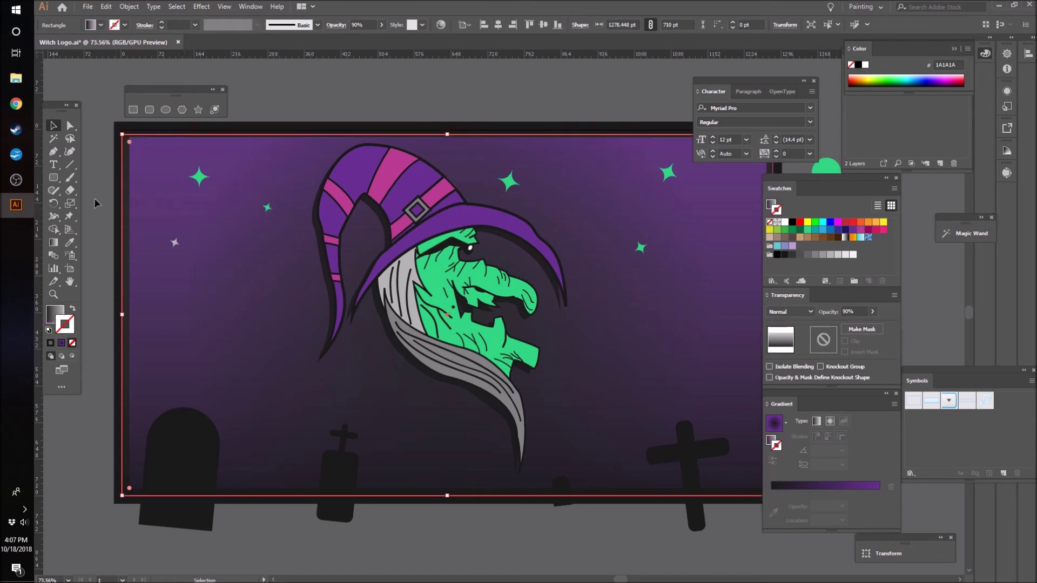
{"action": "left_click", "coordinate": [783, 256]}
{"action": "left_click", "coordinate": [174, 25]}
{"action": "key", "text": "Return"}
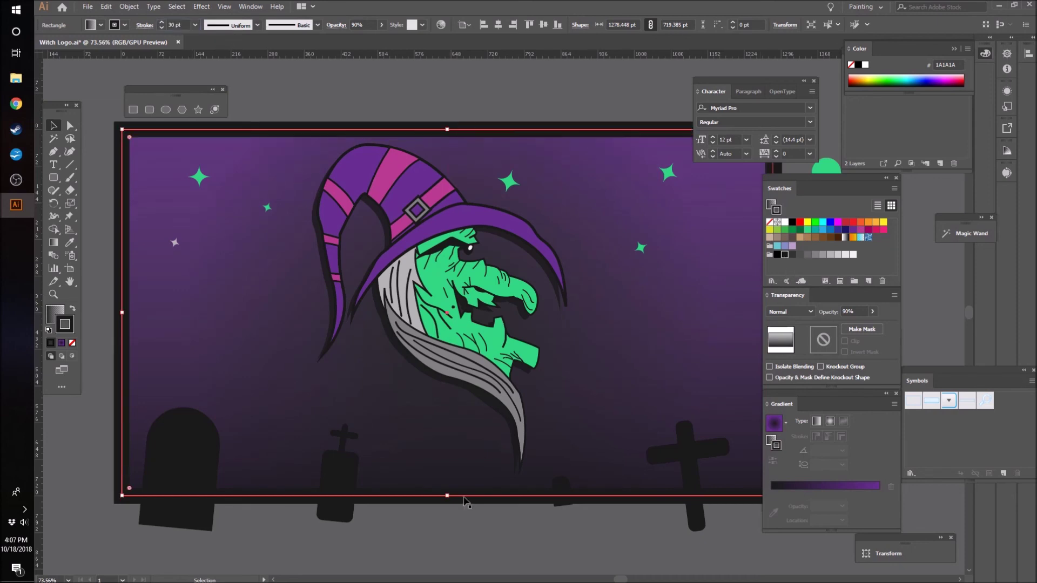
- Change the overlay rectangle's stroke to a linear near-black-to-purple gradient
{"action": "scroll", "coordinate": [567, 332], "scroll_direction": "down", "scroll_amount": 1}
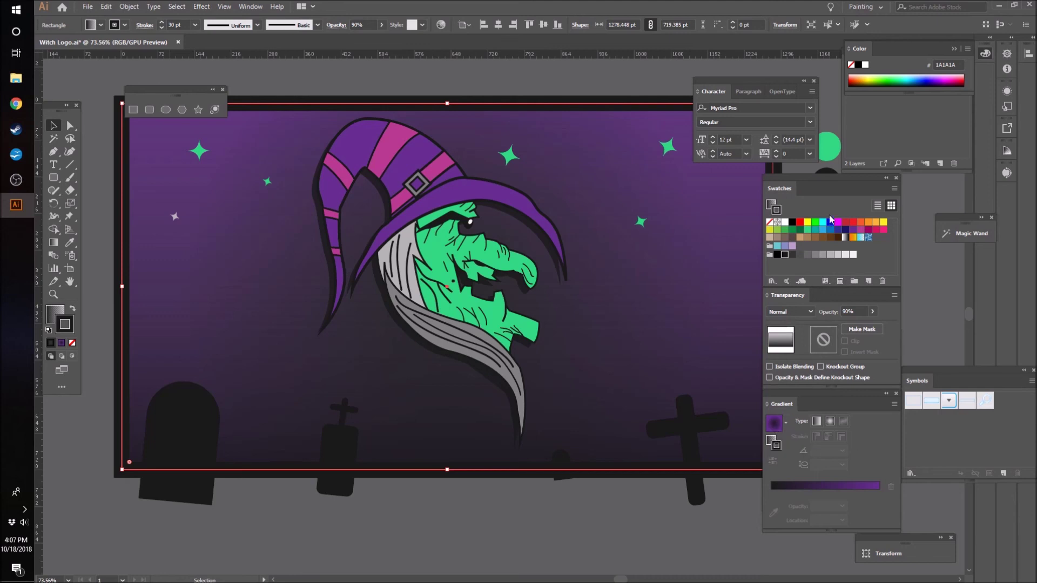
{"action": "left_click", "coordinate": [776, 427]}
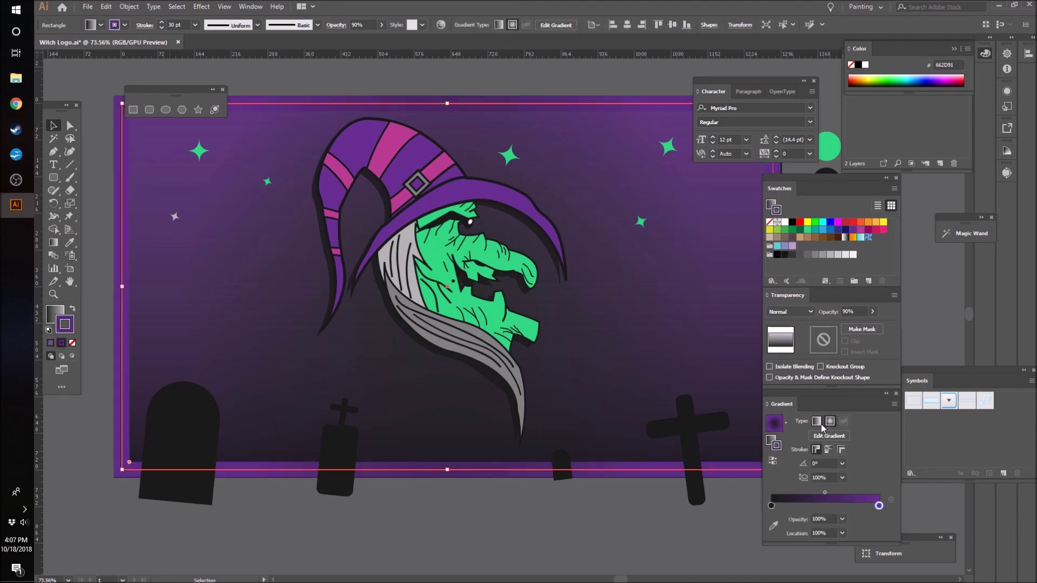
{"action": "left_click", "coordinate": [820, 422]}
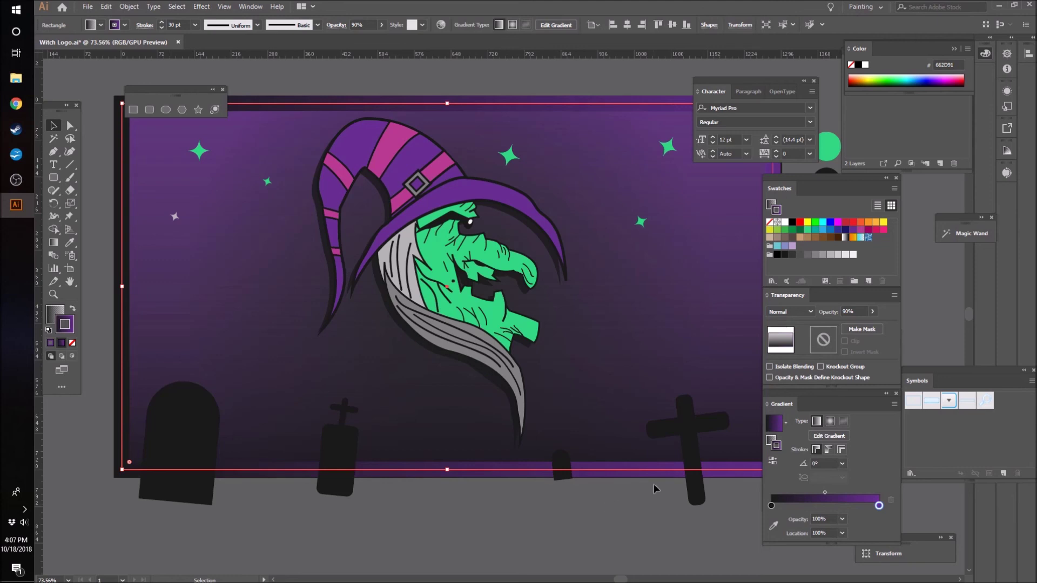
- Set the angle of the overlay rectangle's stroke gradient to 90° and deselect the rectangle
{"action": "left_click", "coordinate": [843, 464]}
{"action": "left_click", "coordinate": [864, 407]}
{"action": "left_click", "coordinate": [842, 465]}
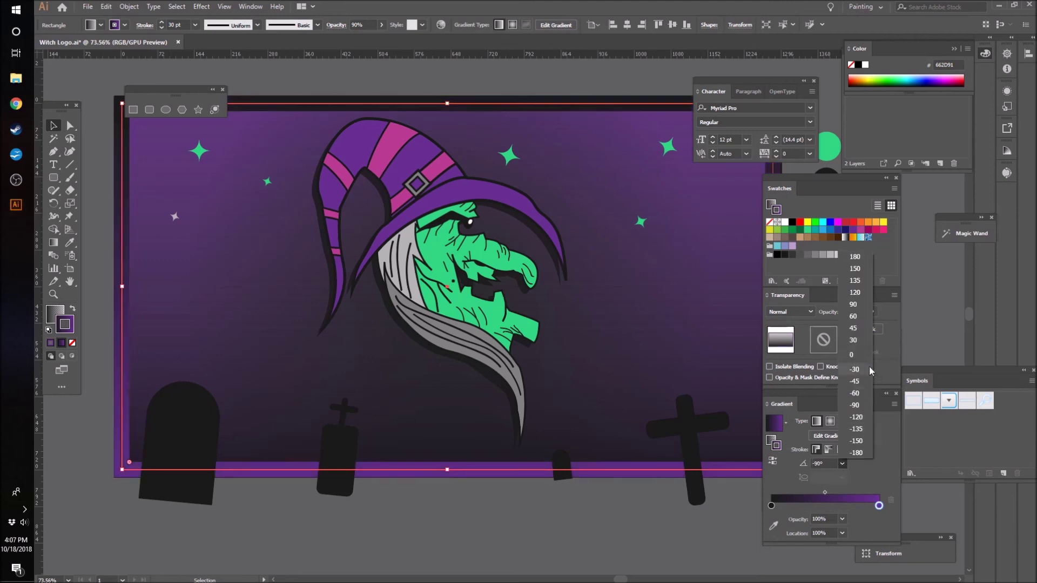
{"action": "left_click", "coordinate": [854, 306]}
{"action": "left_click", "coordinate": [609, 562]}
{"action": "key", "text": "z"}
{"action": "left_click_drag", "start_coordinate": [638, 540], "coordinate": [570, 542]}
{"action": "scroll", "coordinate": [576, 538], "scroll_direction": "down", "scroll_amount": 1}
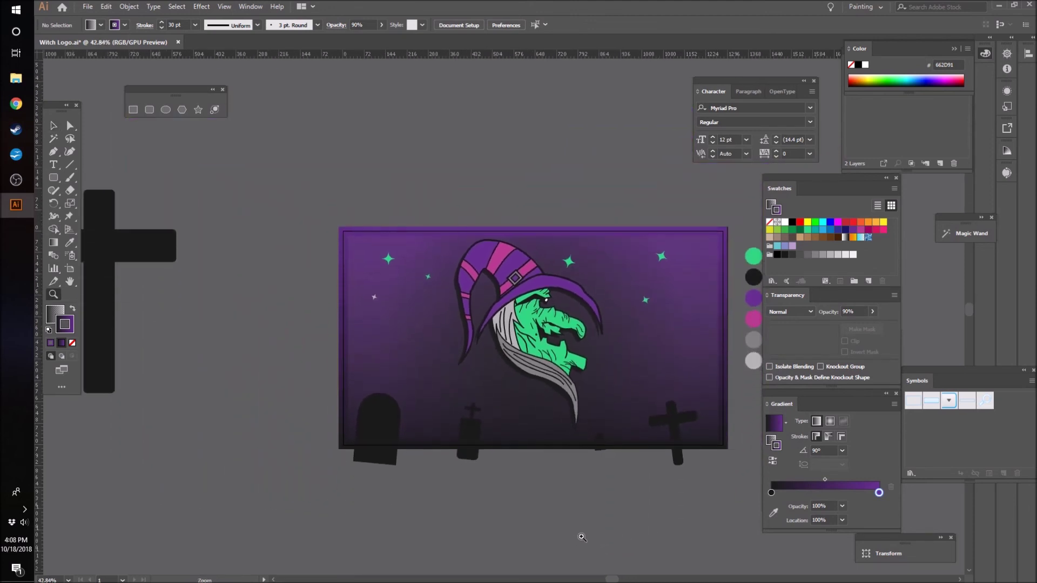
{"action": "scroll", "coordinate": [575, 535], "scroll_direction": "right", "scroll_amount": 3}
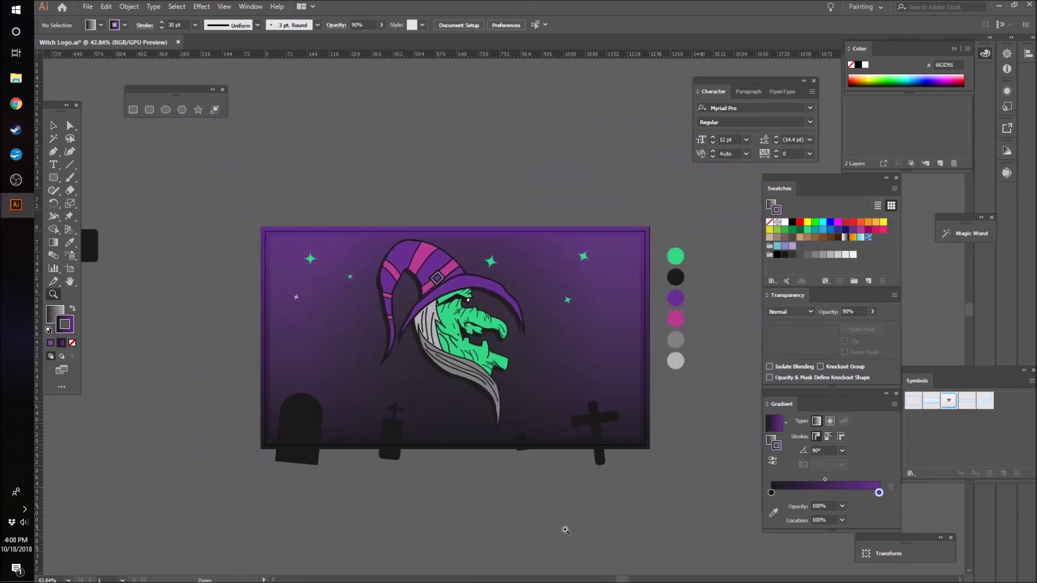